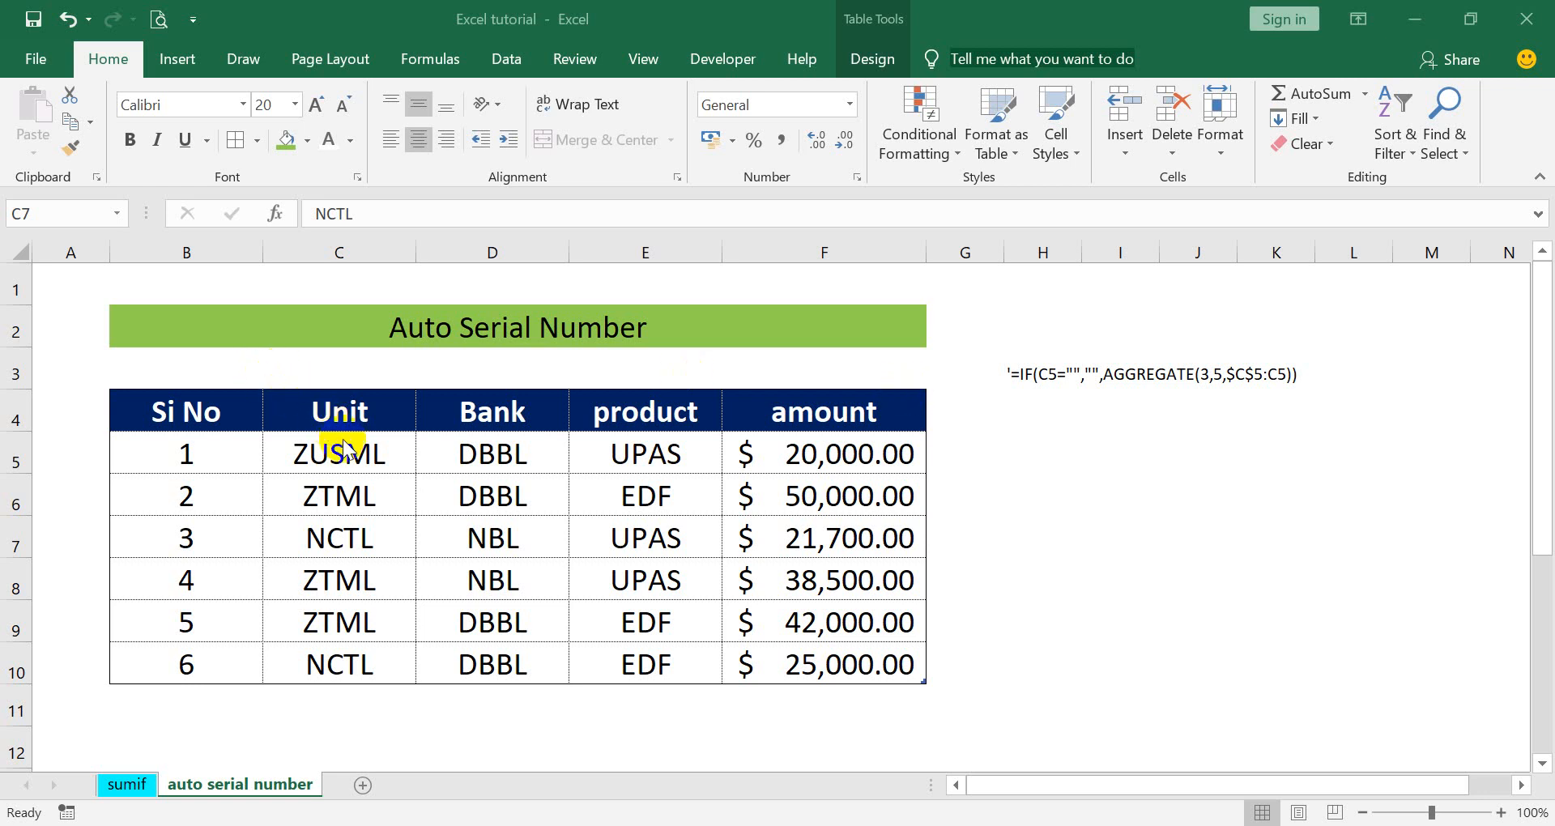
- Turn on filtering for the Auto Serial Number table
click(359, 458)
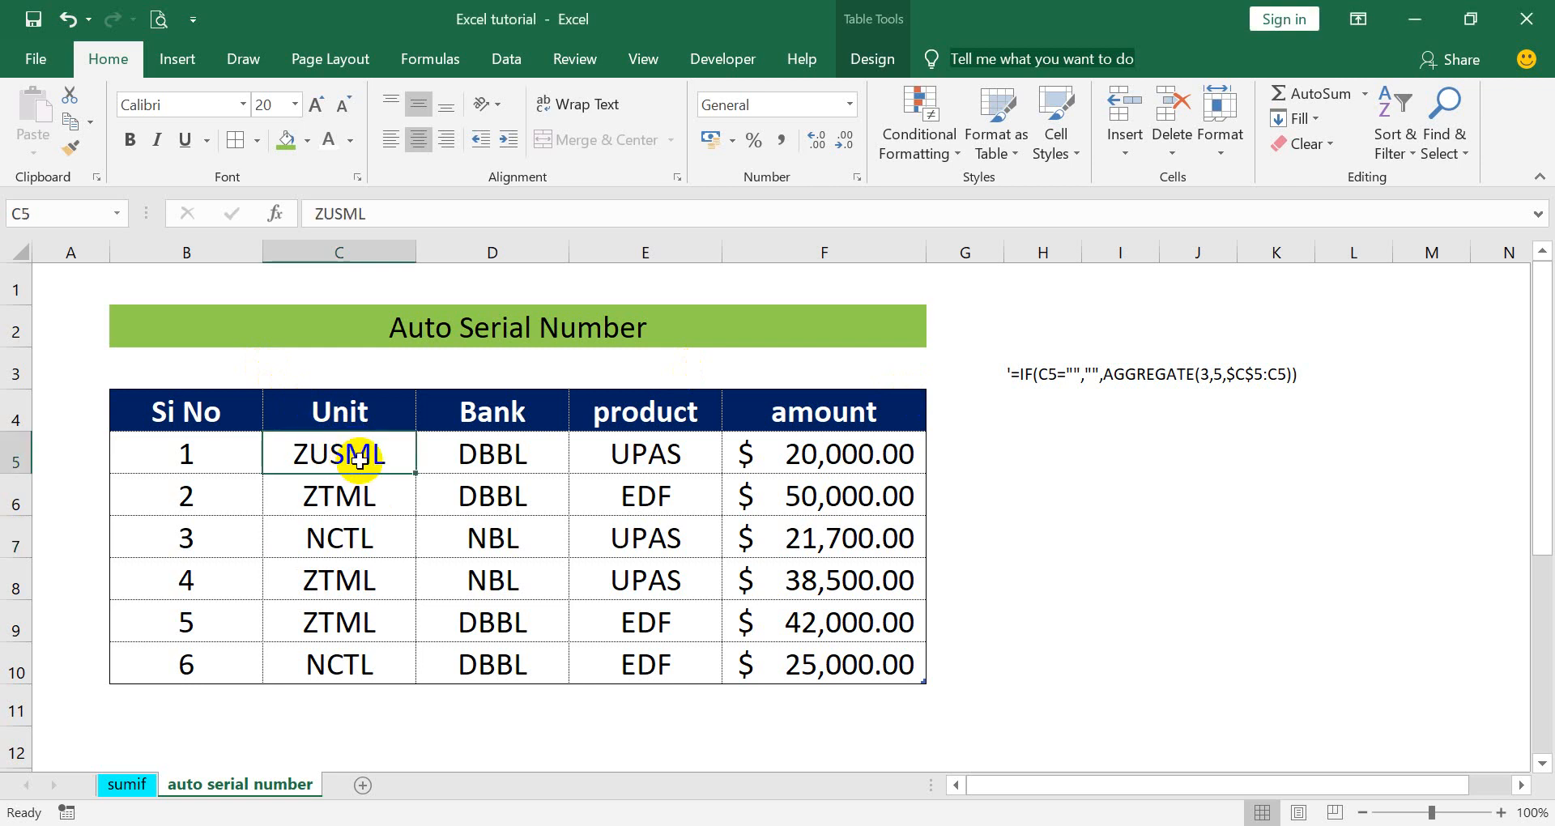
key(ctrl+shift+l)
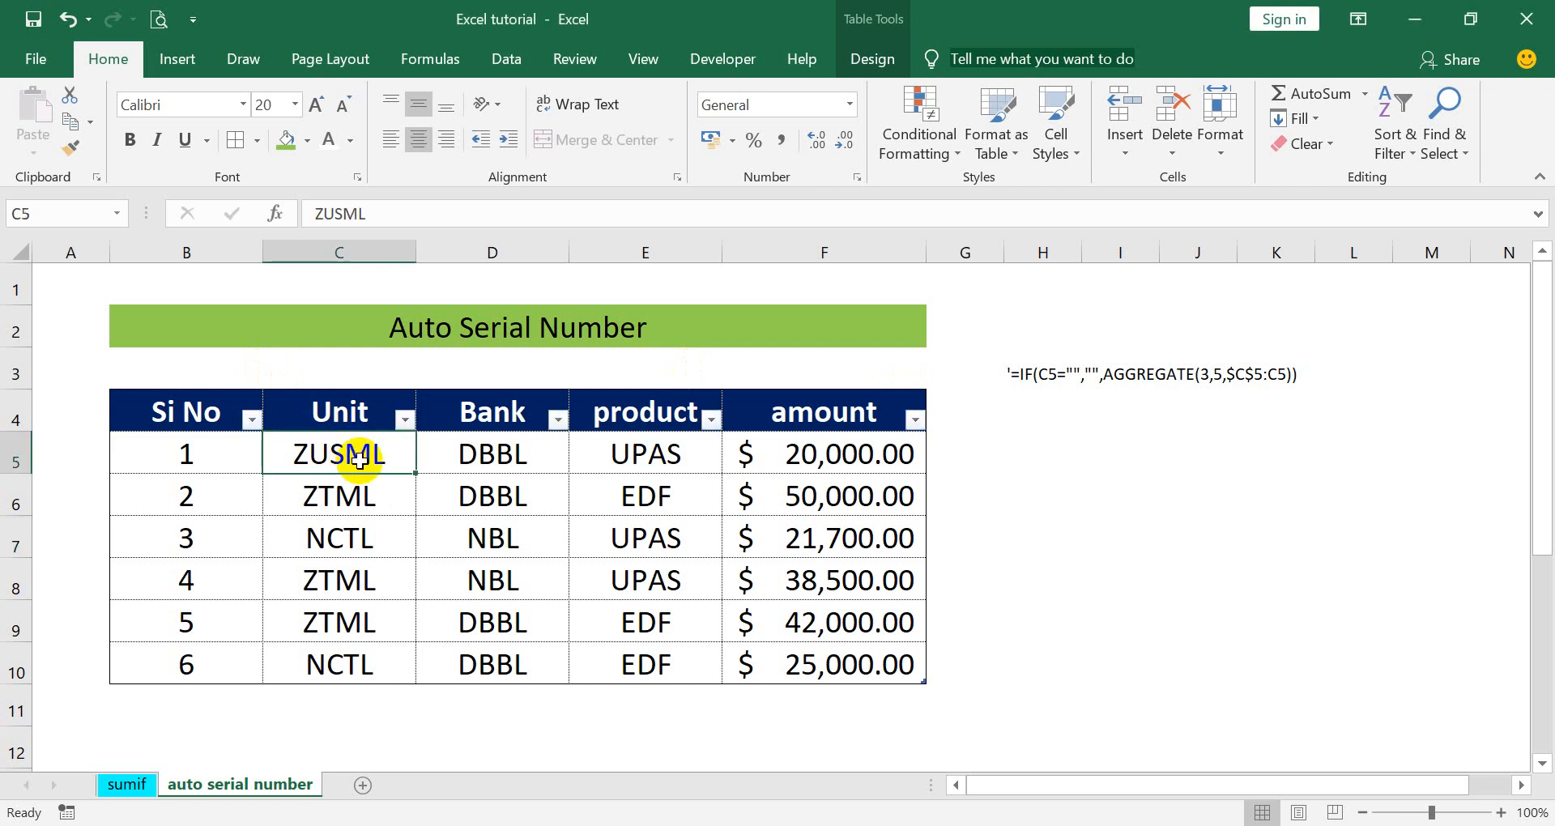
- Examine the table's Unit, Bank and product entries, paying attention to the NCTL rows and their serial numbers
click(562, 498)
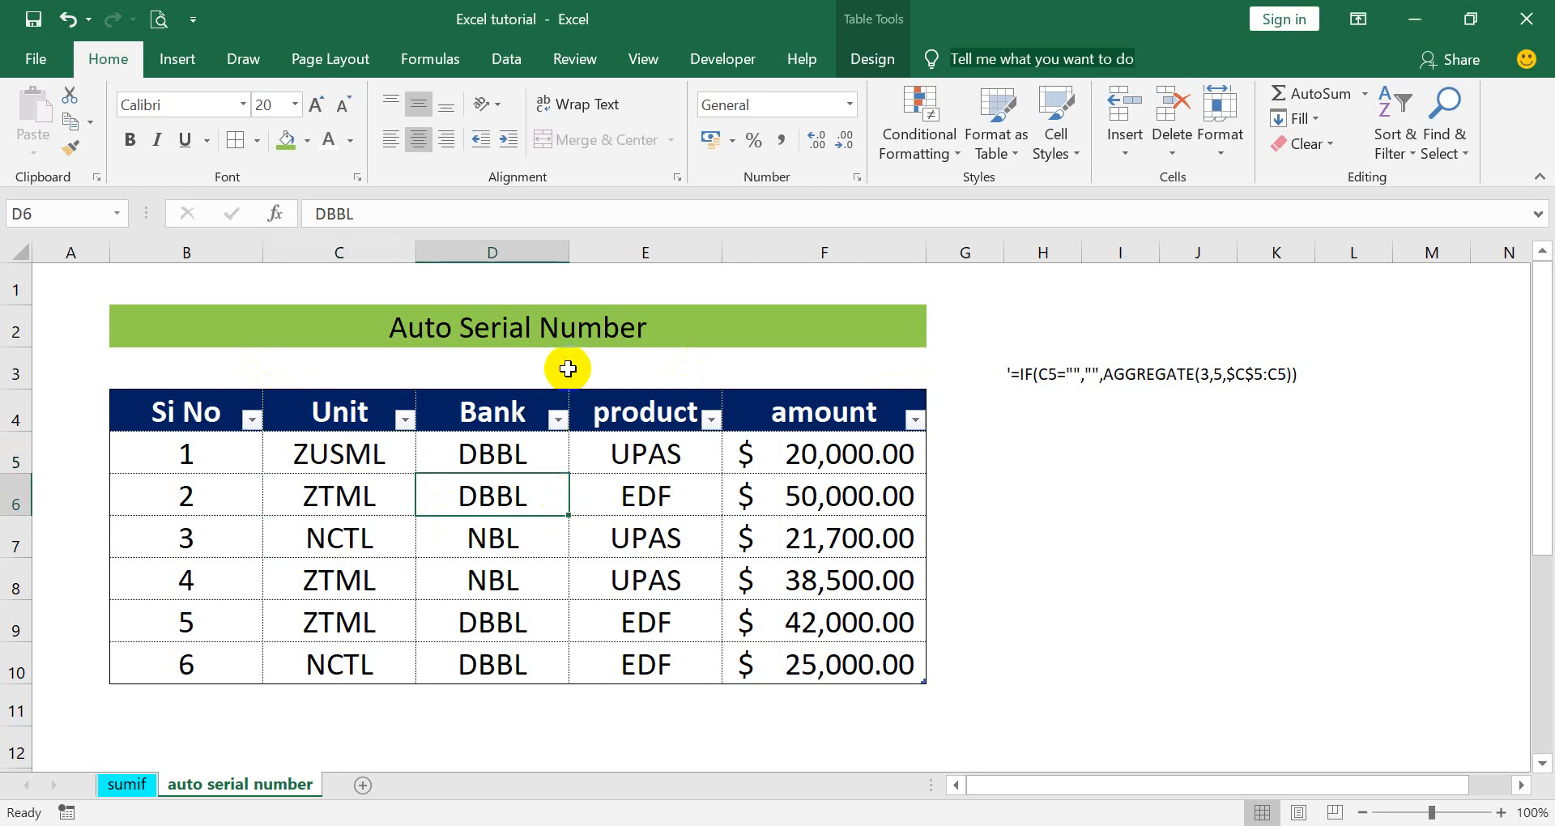
click(652, 460)
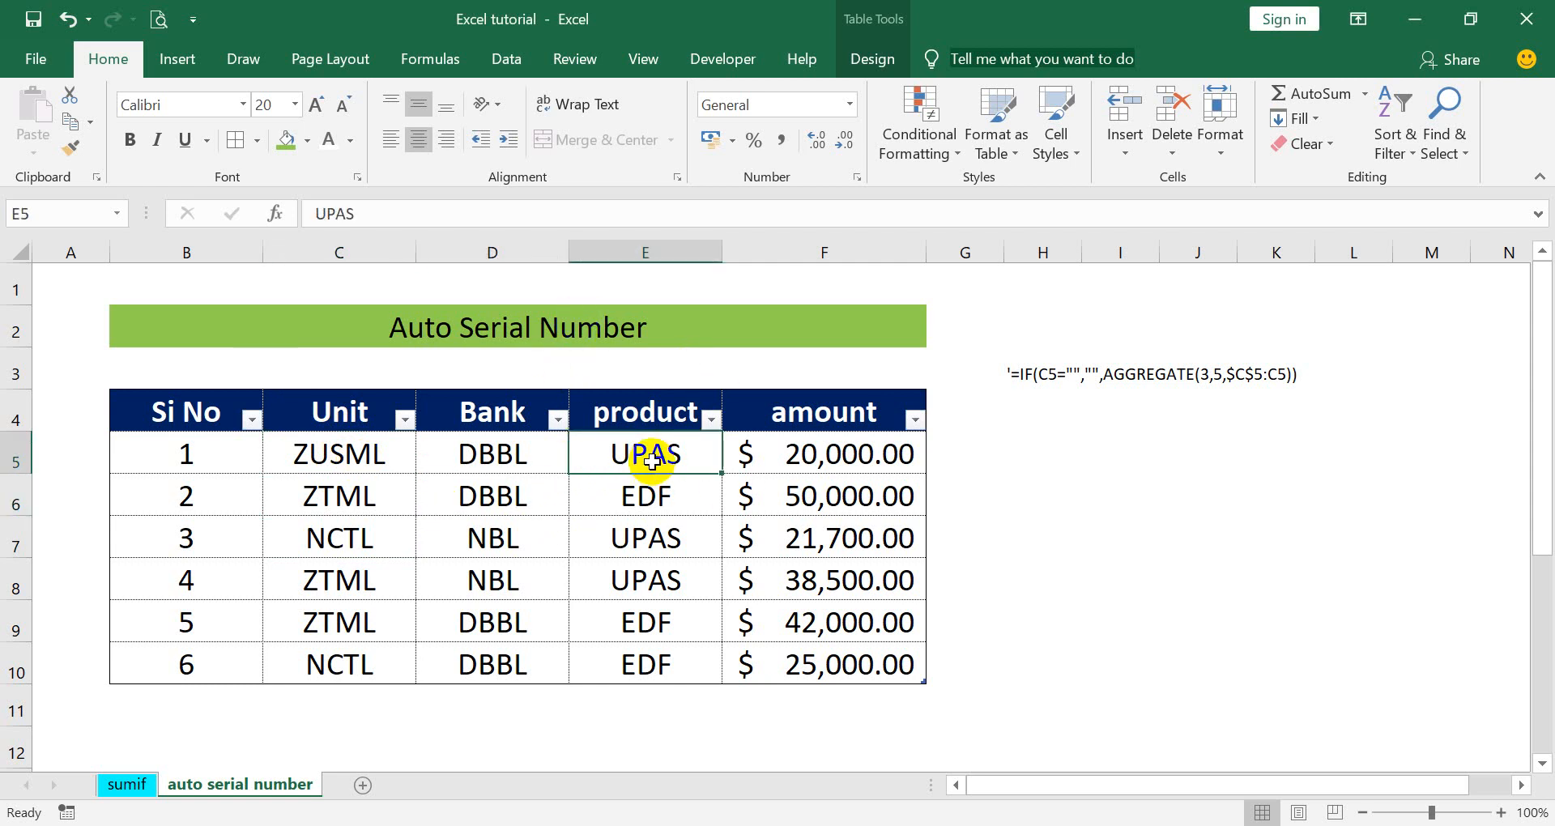
click(350, 453)
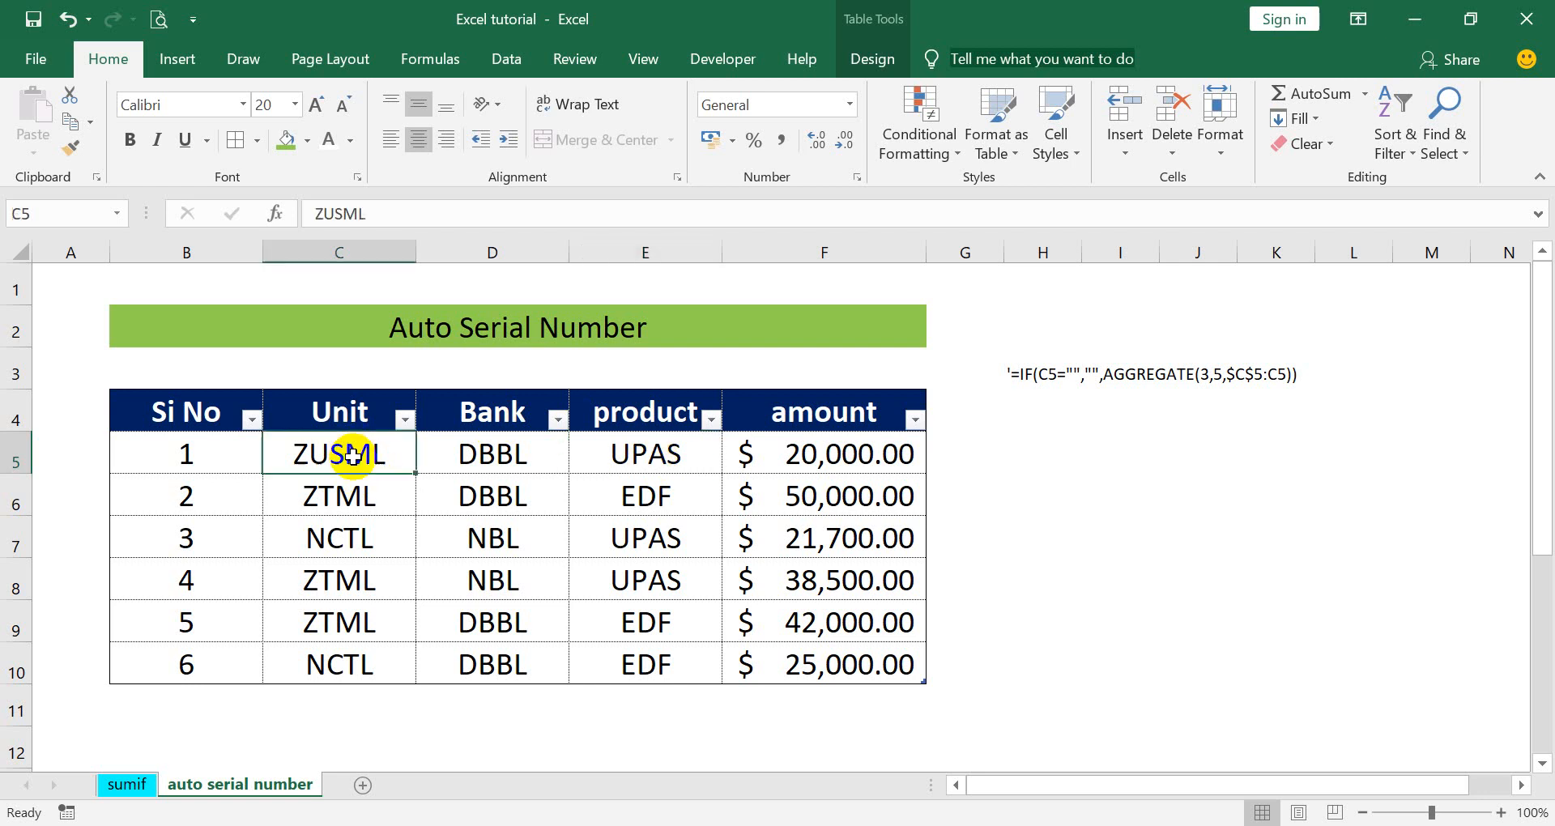
click(346, 509)
click(371, 397)
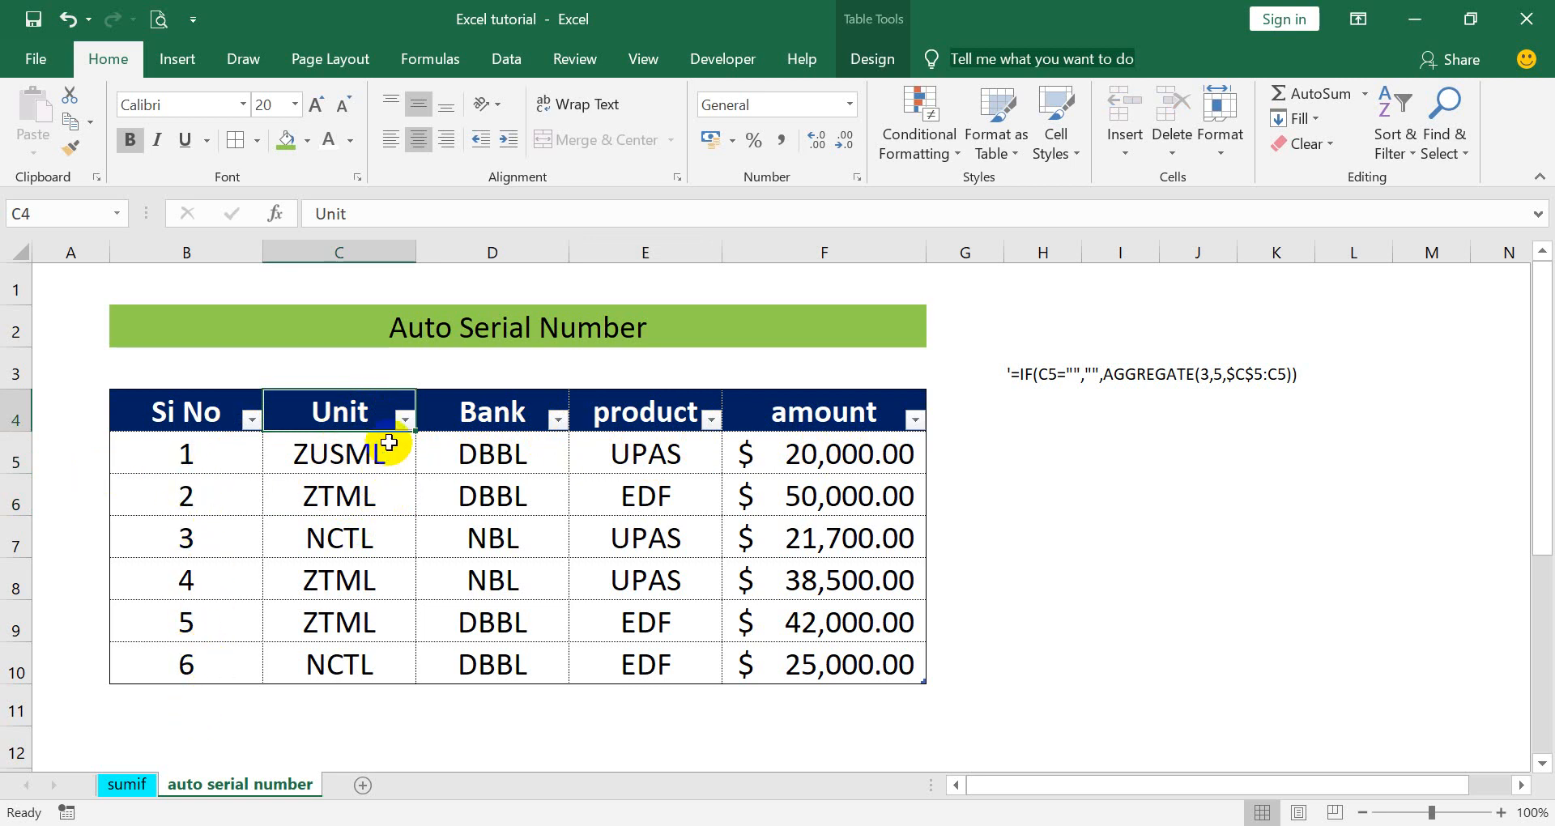
click(404, 418)
click(498, 459)
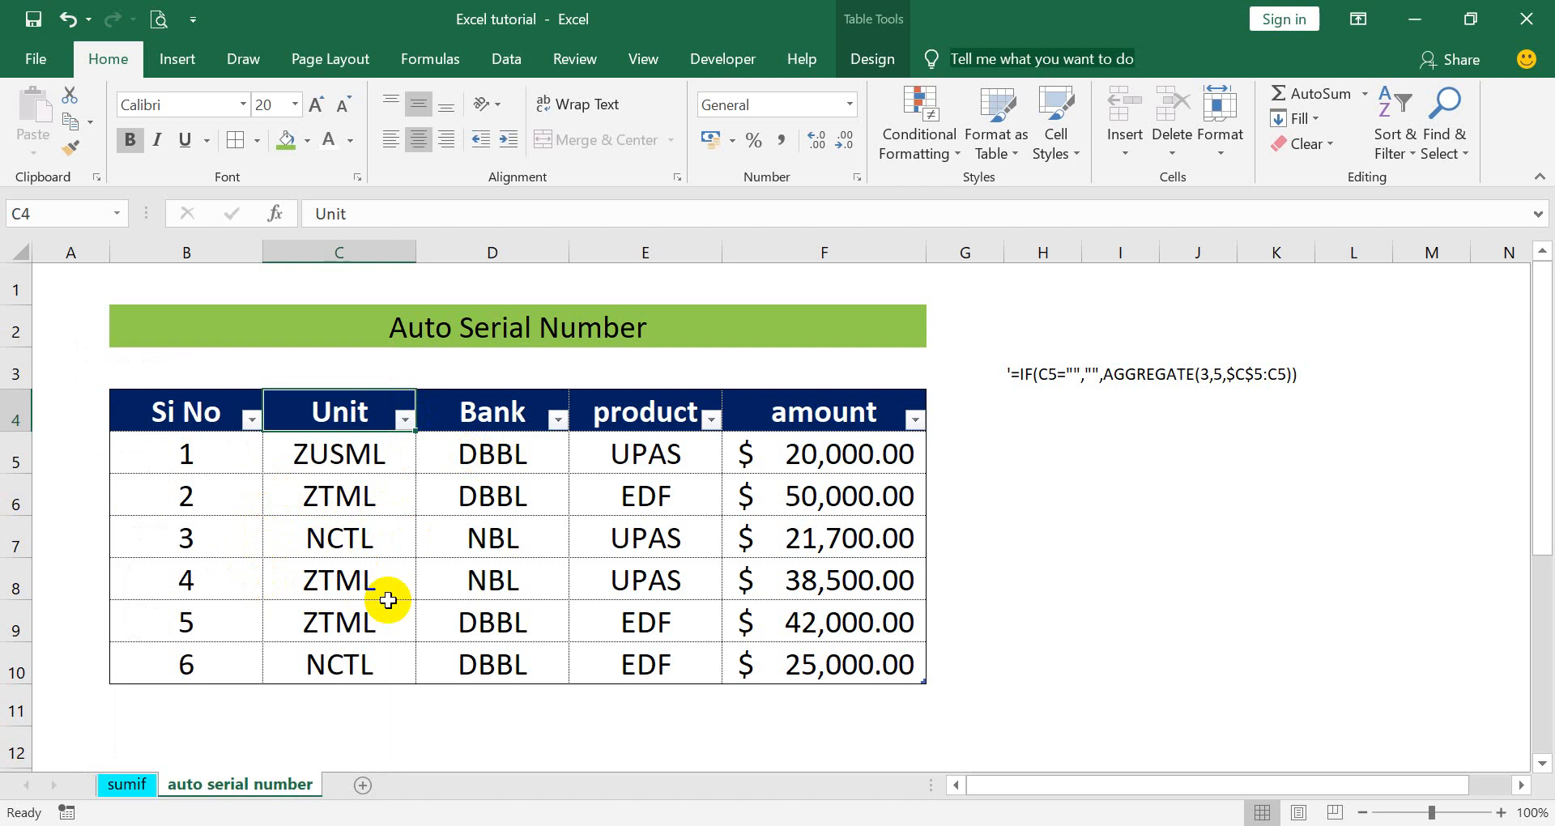
click(364, 539)
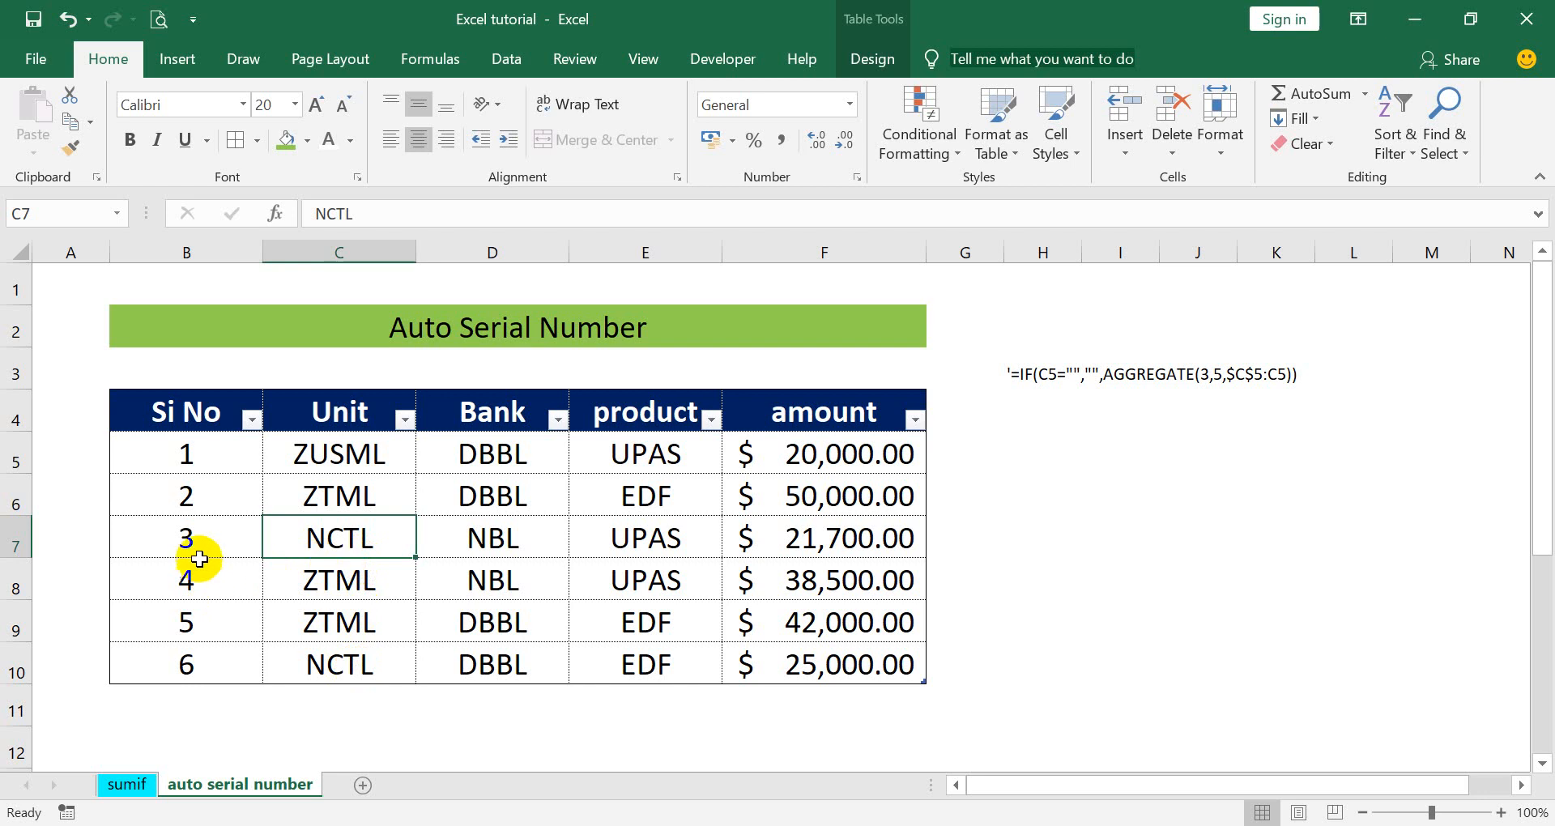
click(347, 666)
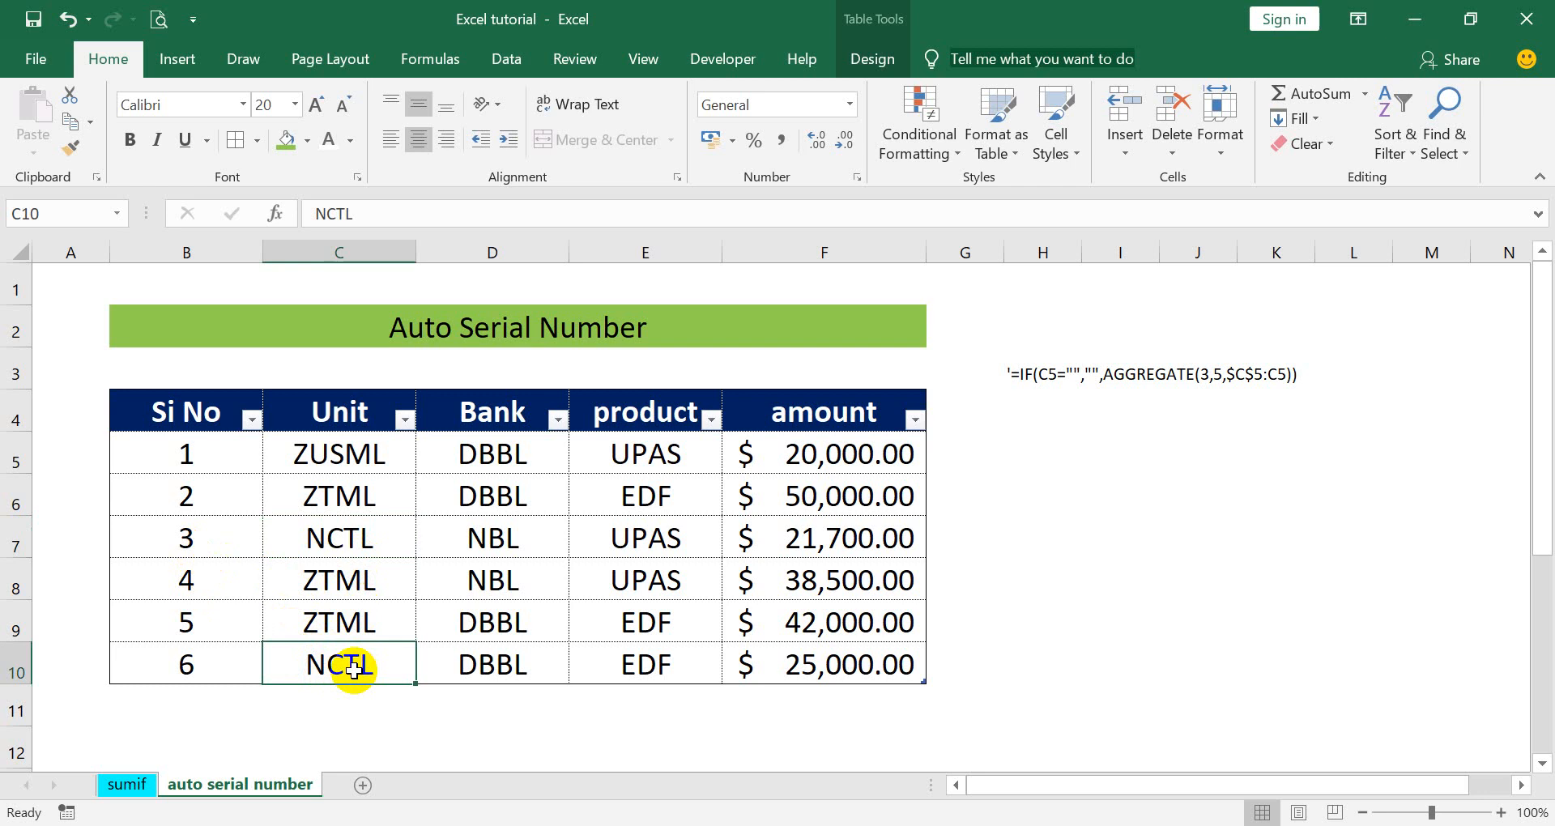
- Filter the Unit column to show only NCTL and check the serial number cells of the filtered rows
click(403, 419)
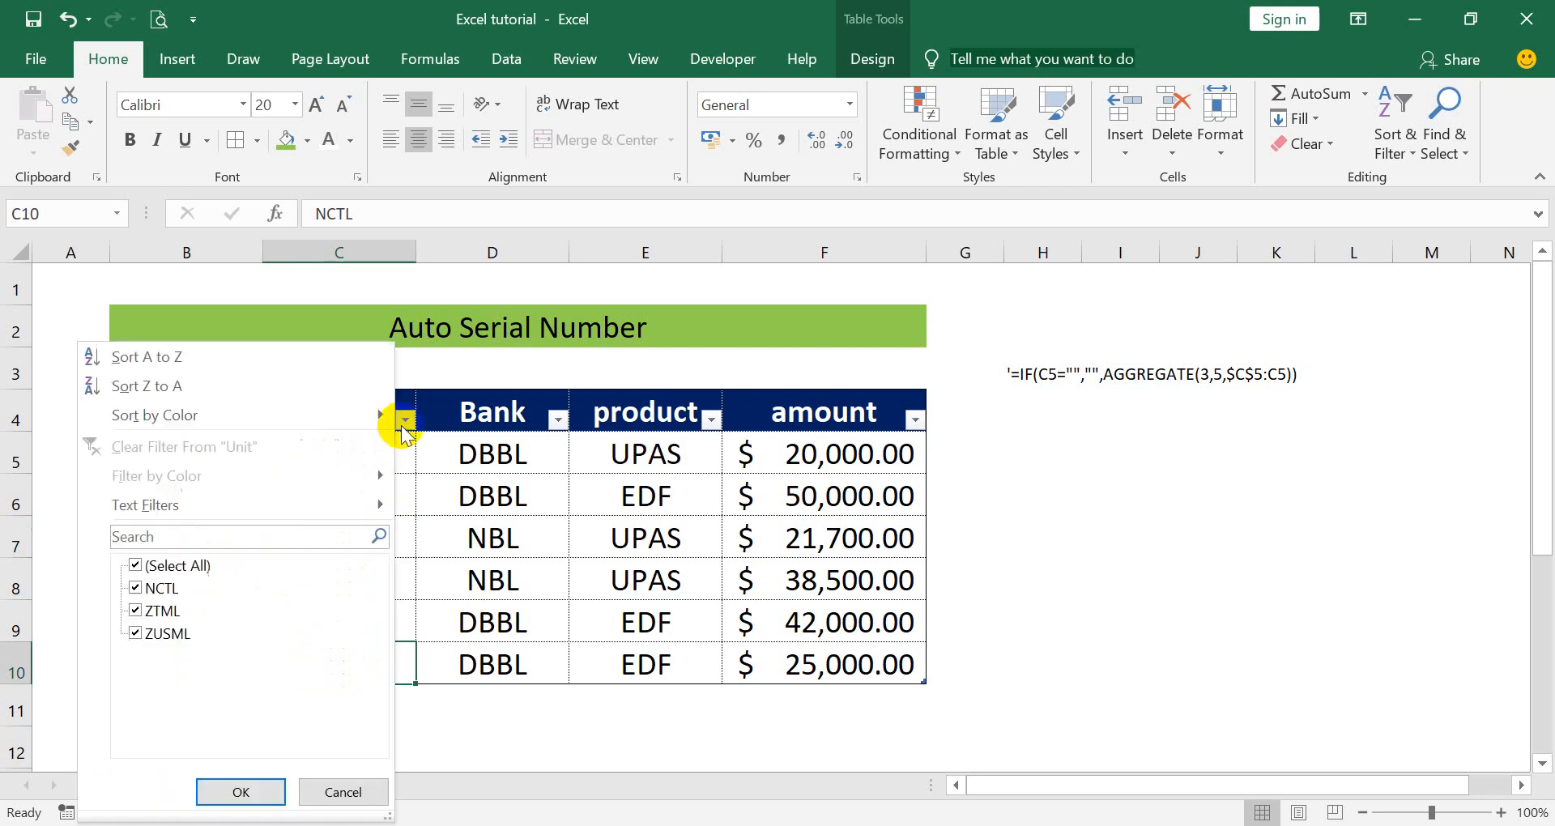
click(160, 566)
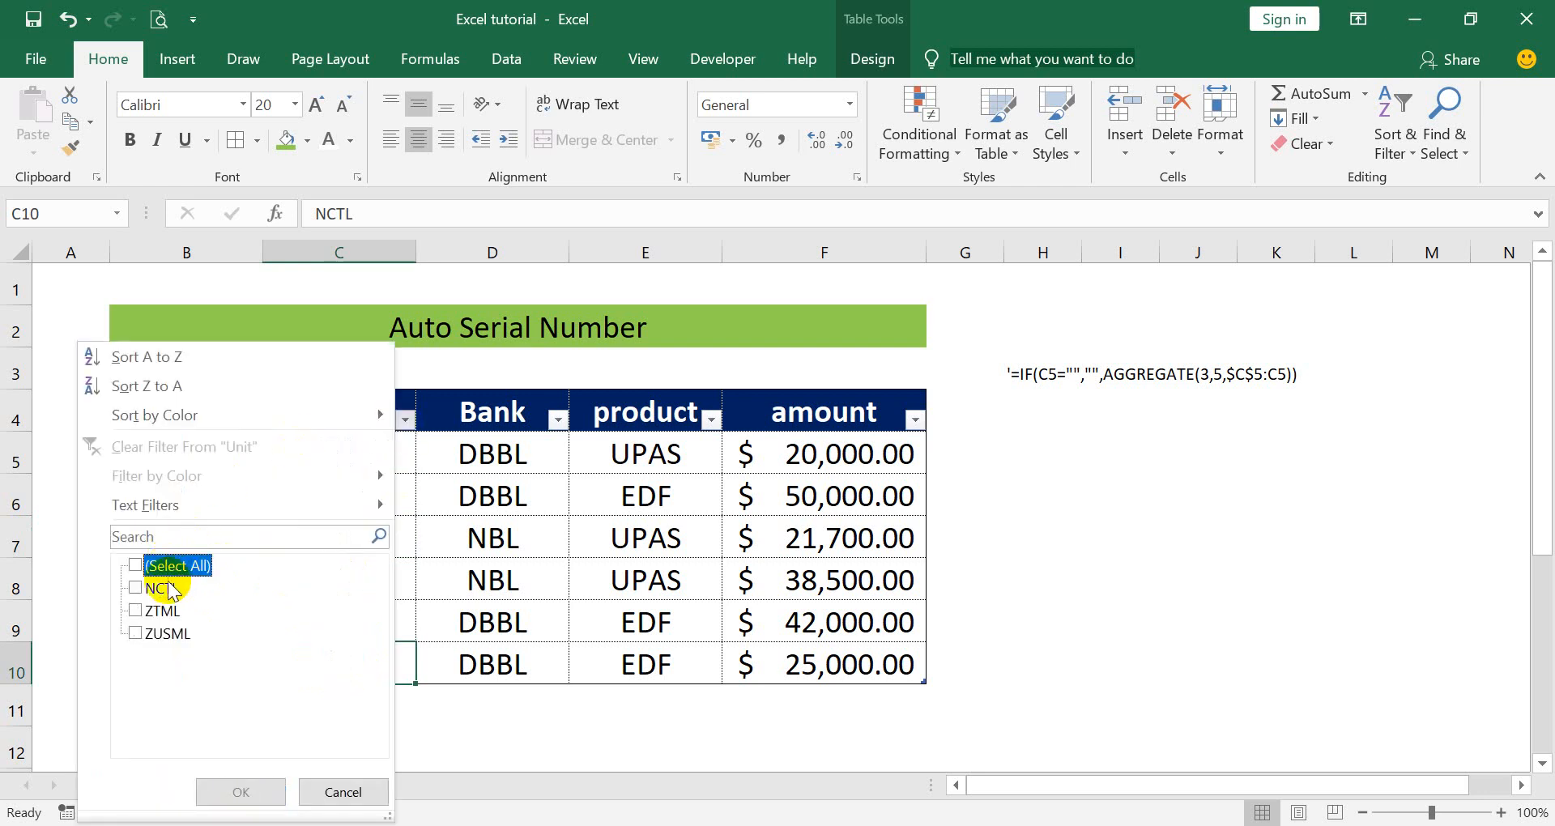
click(169, 588)
click(215, 790)
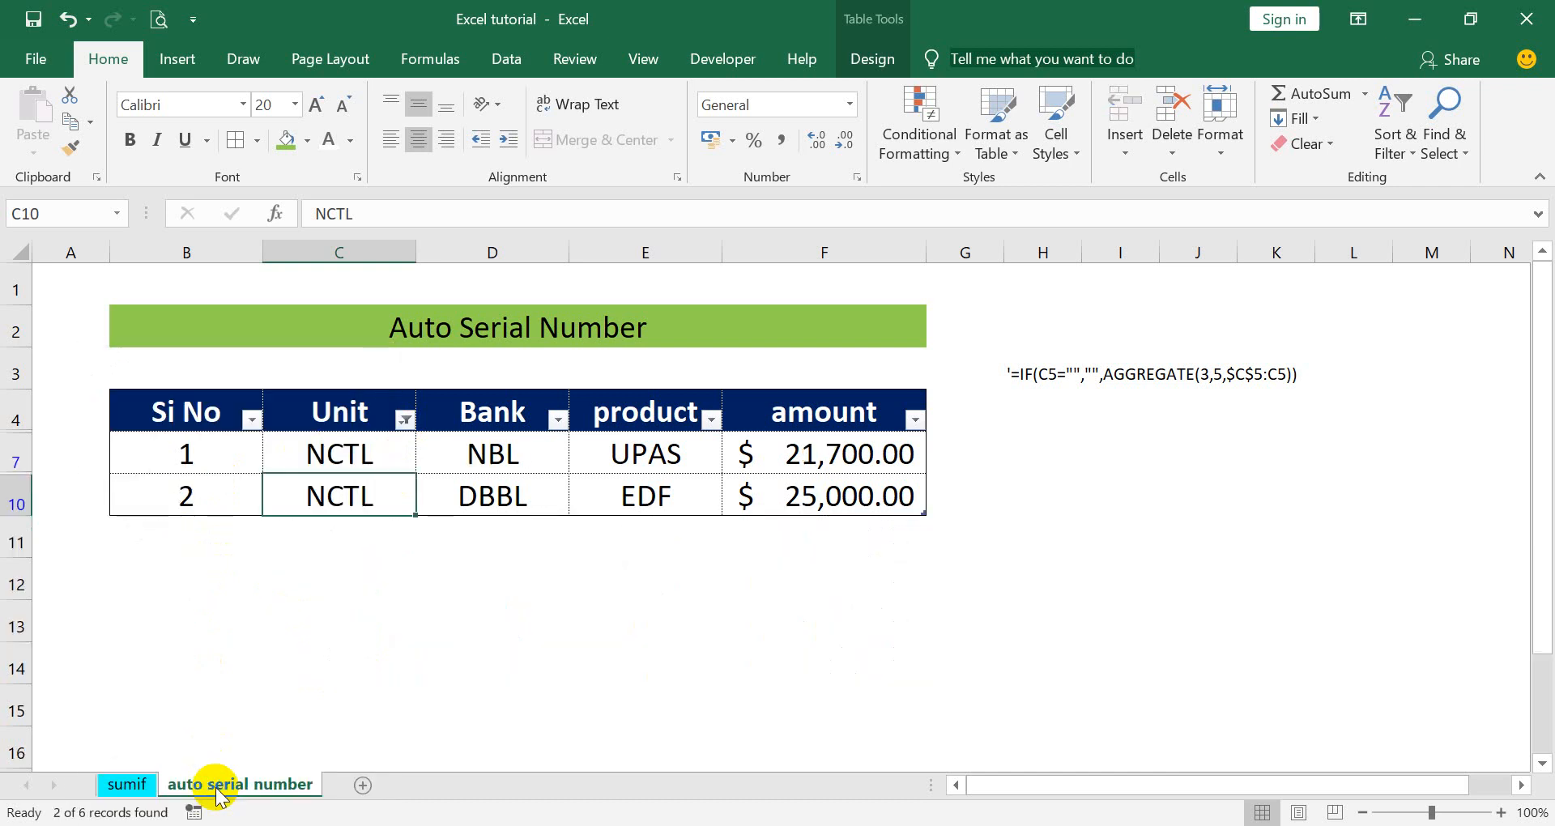
click(209, 467)
click(230, 507)
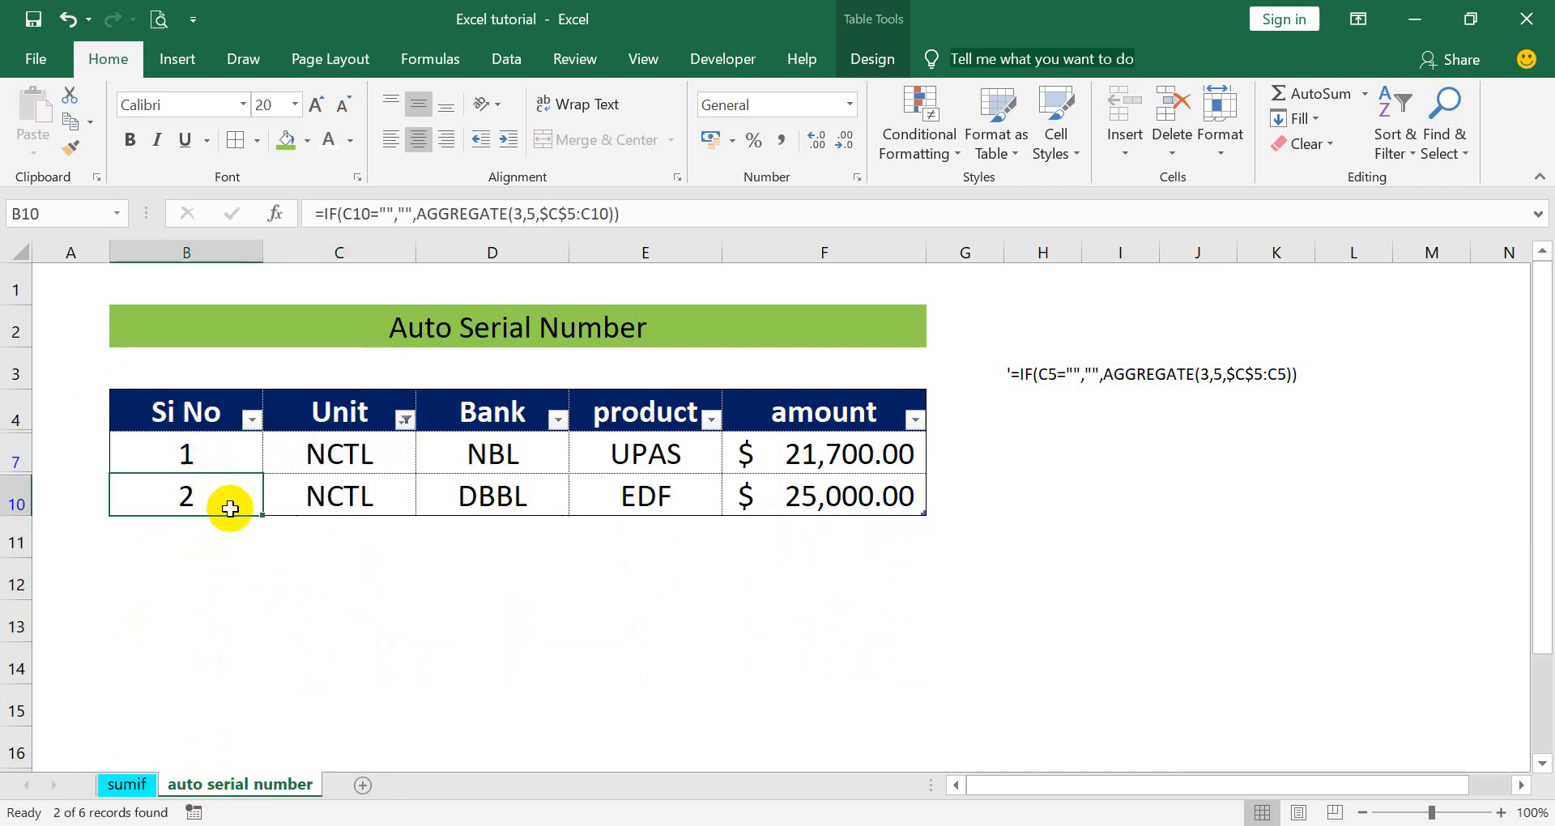
click(315, 587)
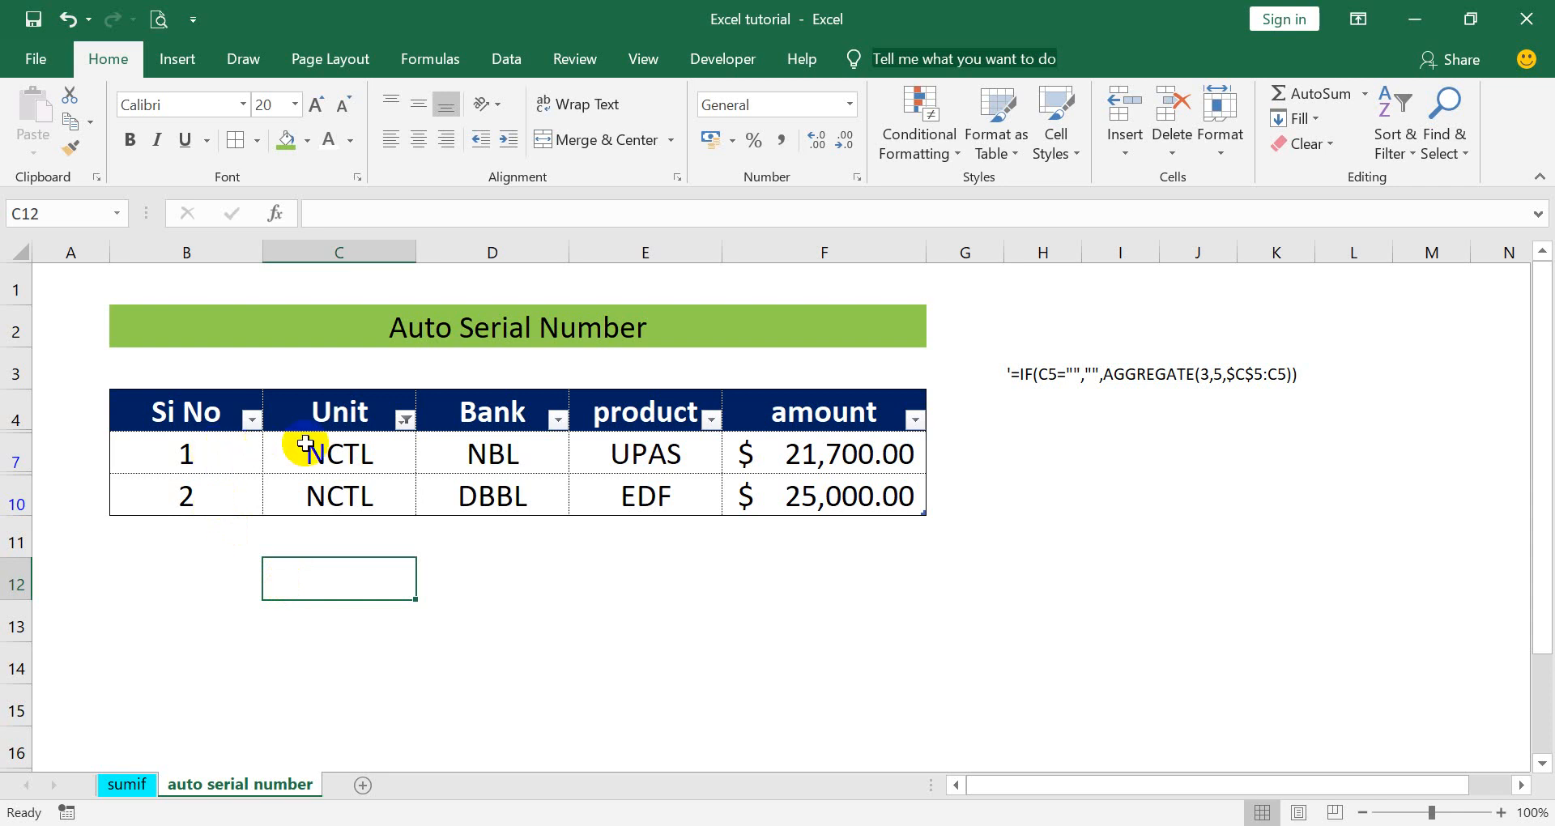
- Change the Unit column filter to show only ZUSML
click(405, 419)
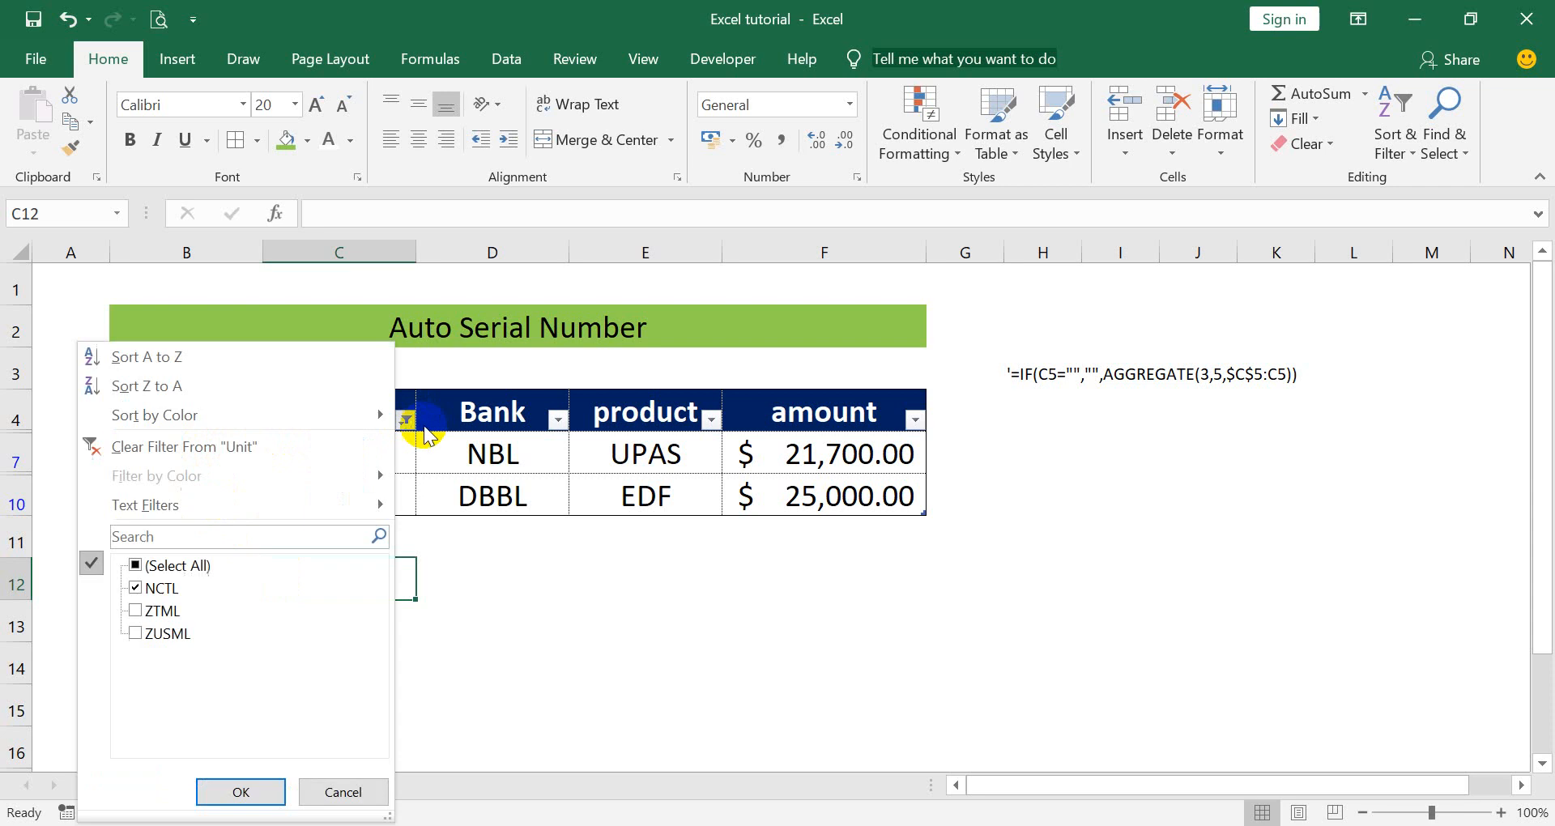
click(151, 589)
click(166, 634)
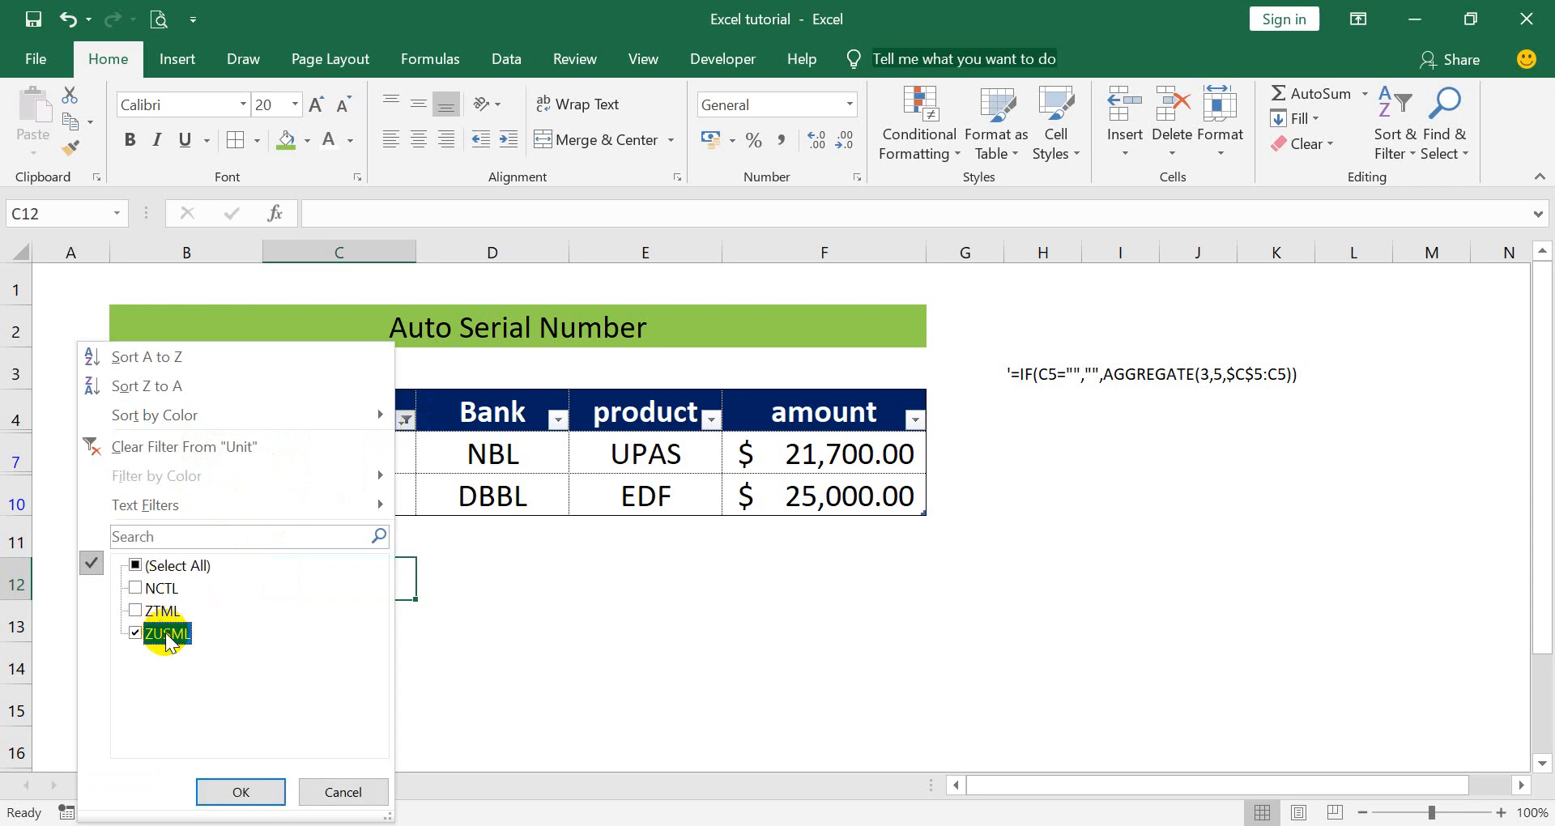
click(242, 792)
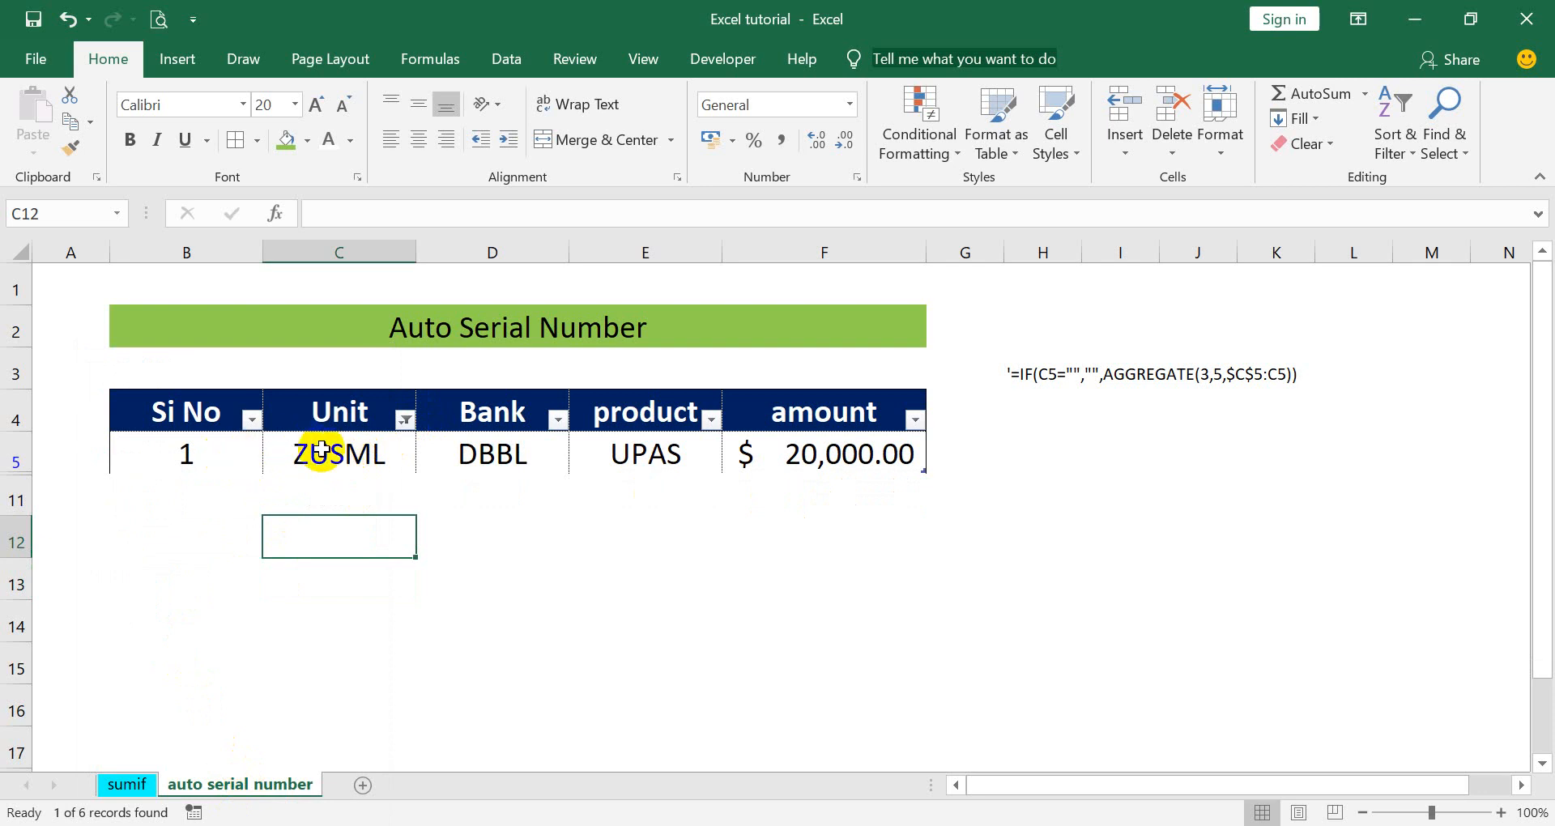
- Change the Unit column filter to show only ZTML
click(405, 419)
click(150, 633)
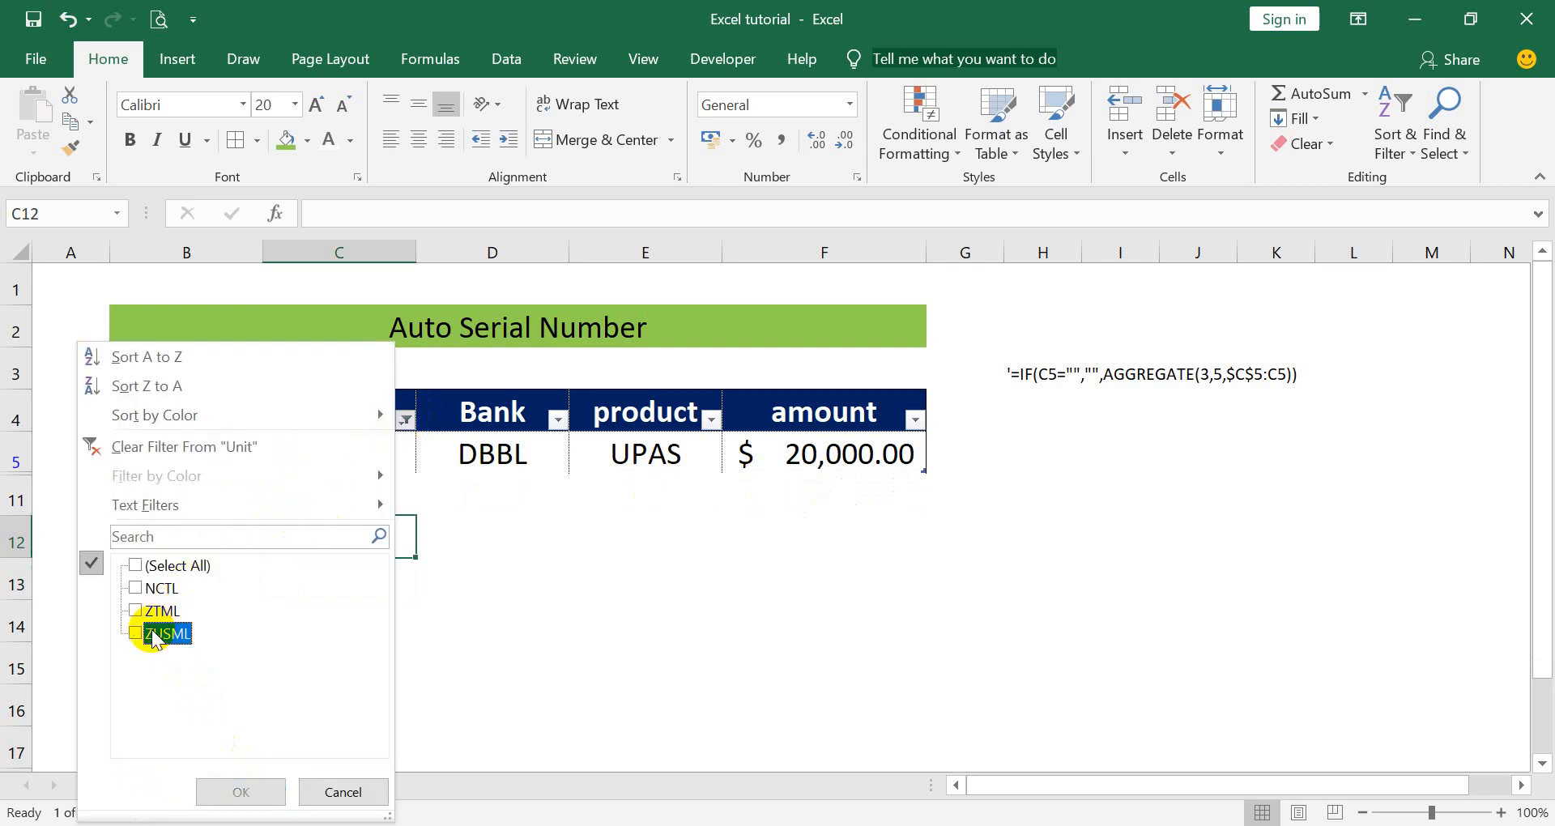
click(154, 610)
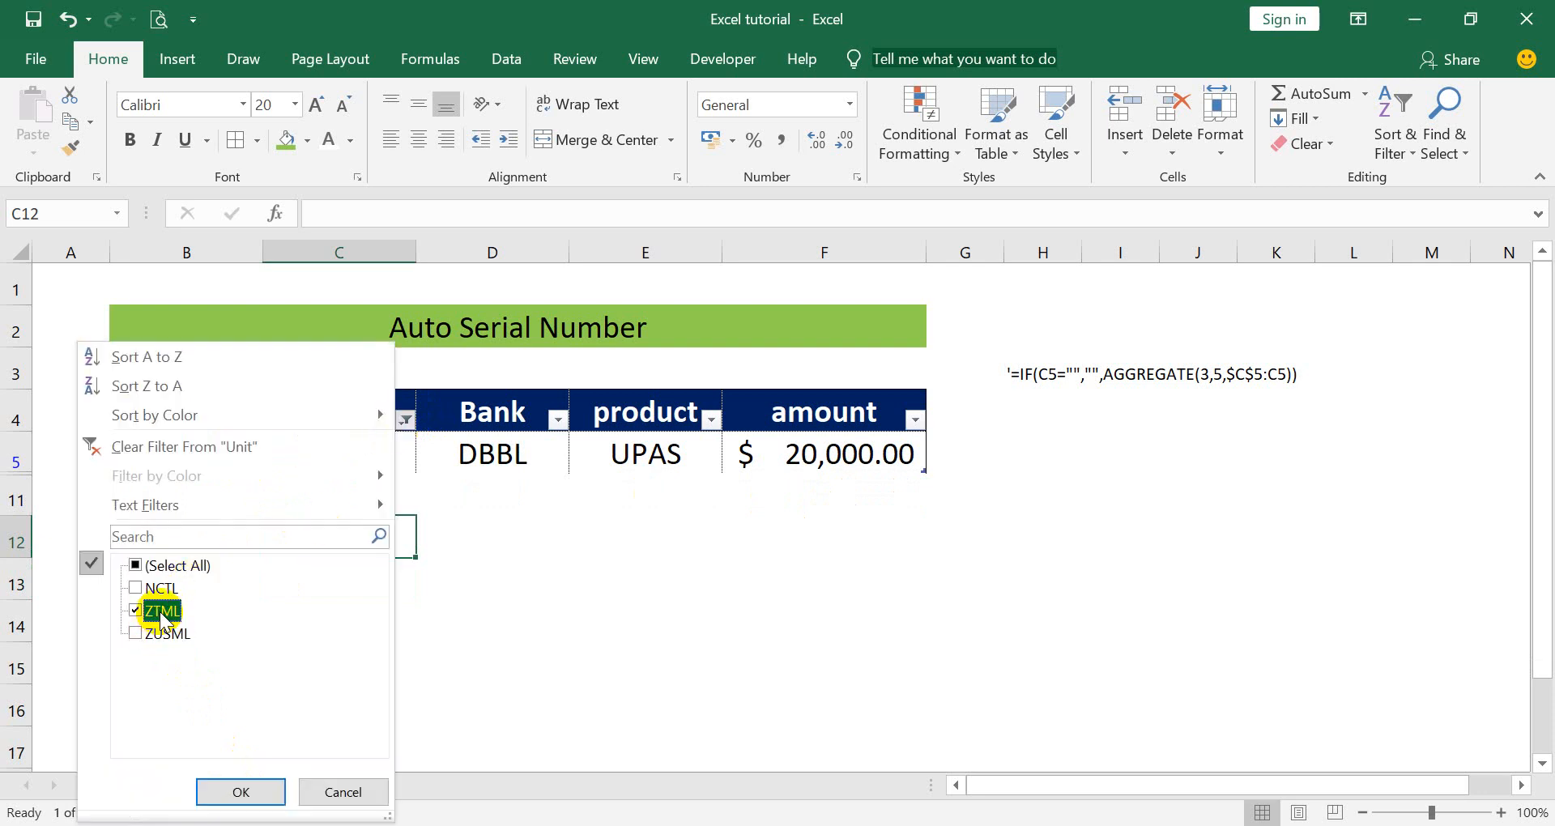
click(240, 790)
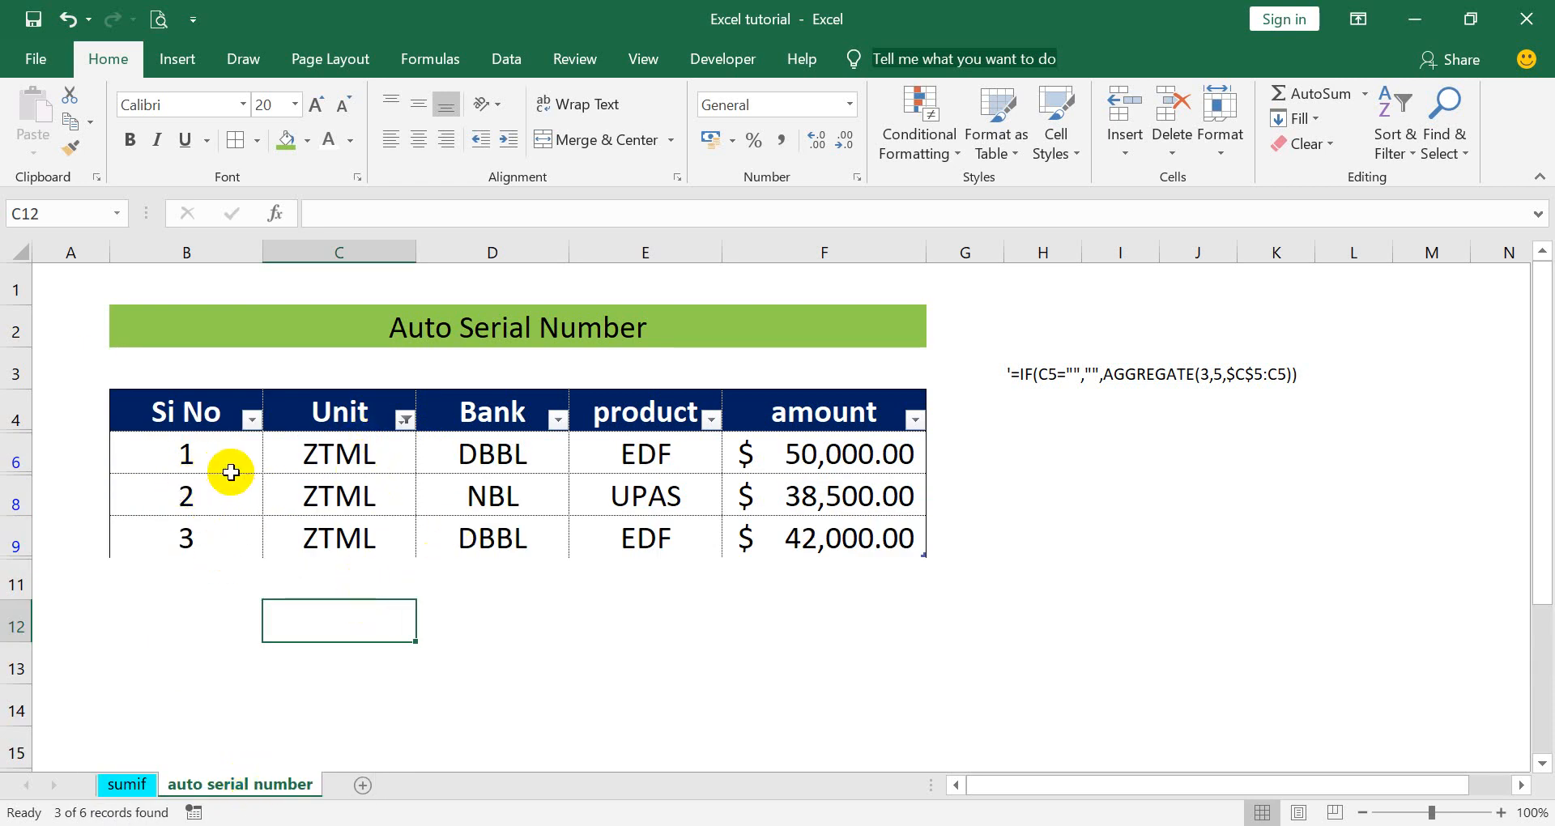
- Turn off filtering for the table to show all rows again
click(326, 482)
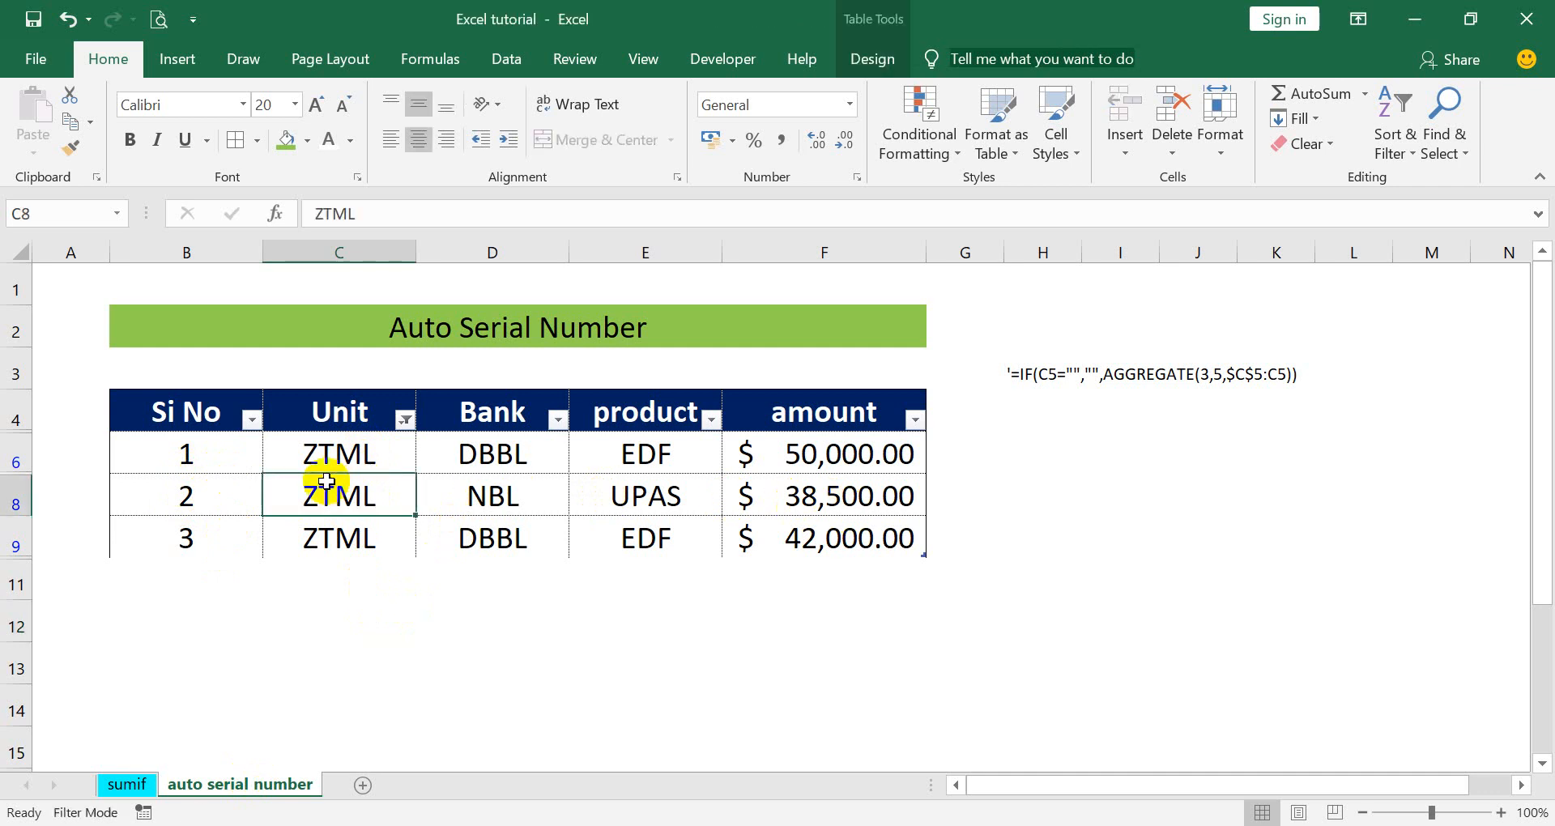
key(ctrl+shift+l)
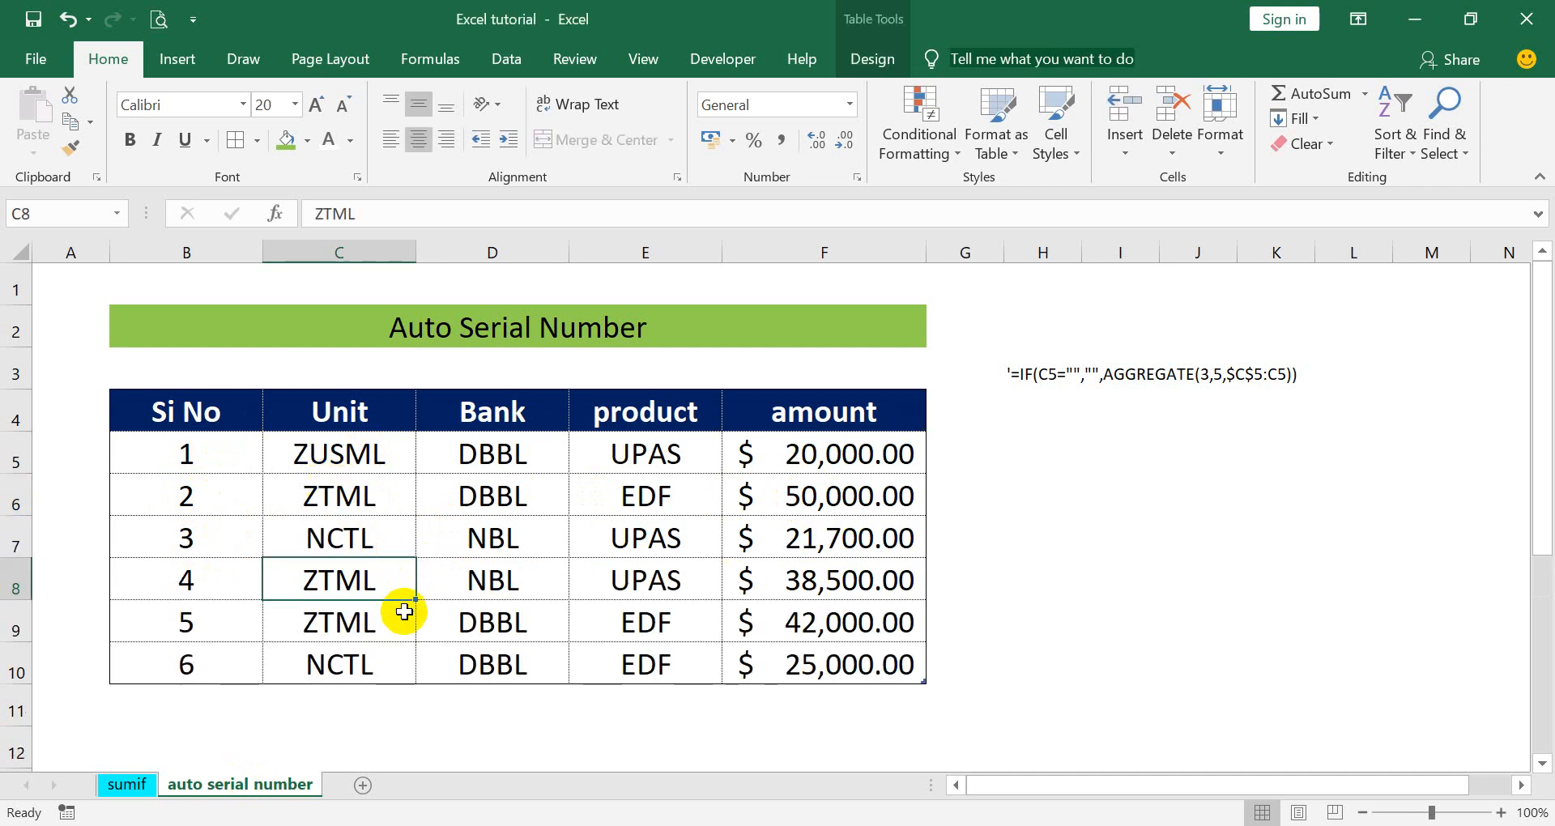
- Examine the ZTML rows, the serial number formula in B6 and the data range B6:F10
click(362, 488)
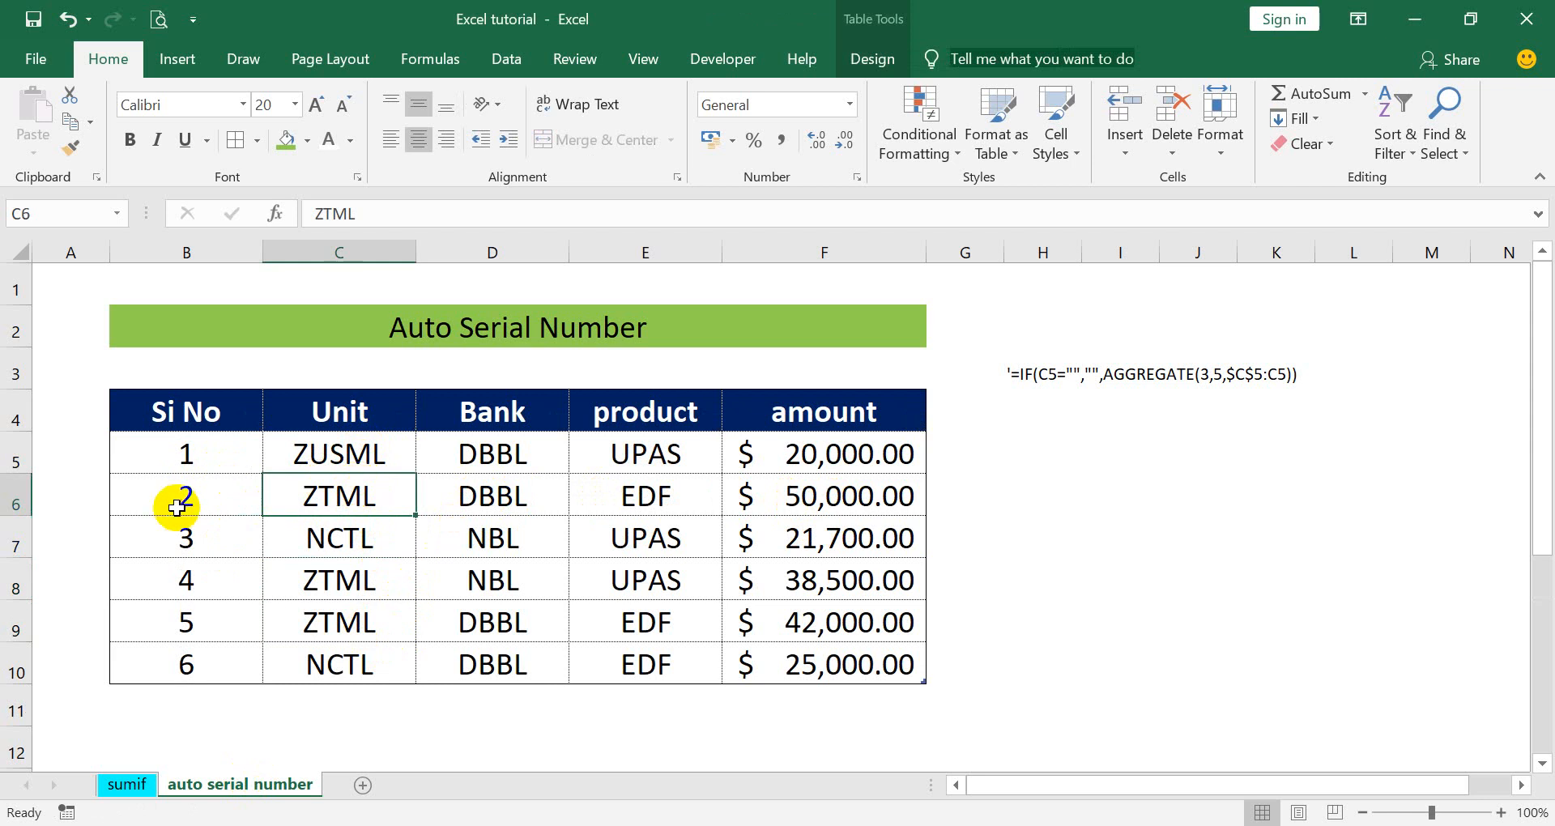
click(365, 576)
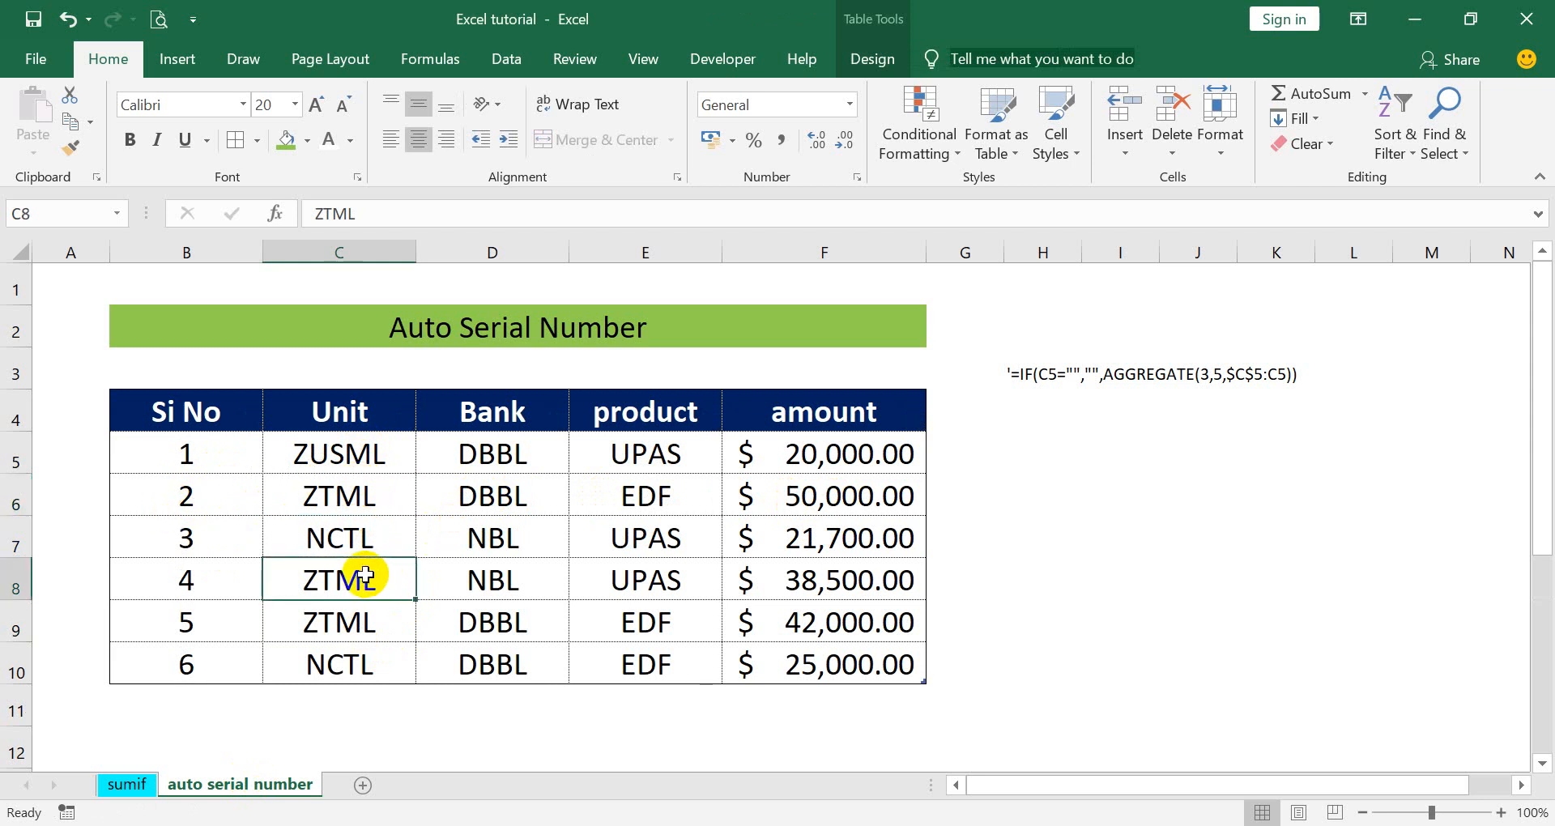
click(332, 622)
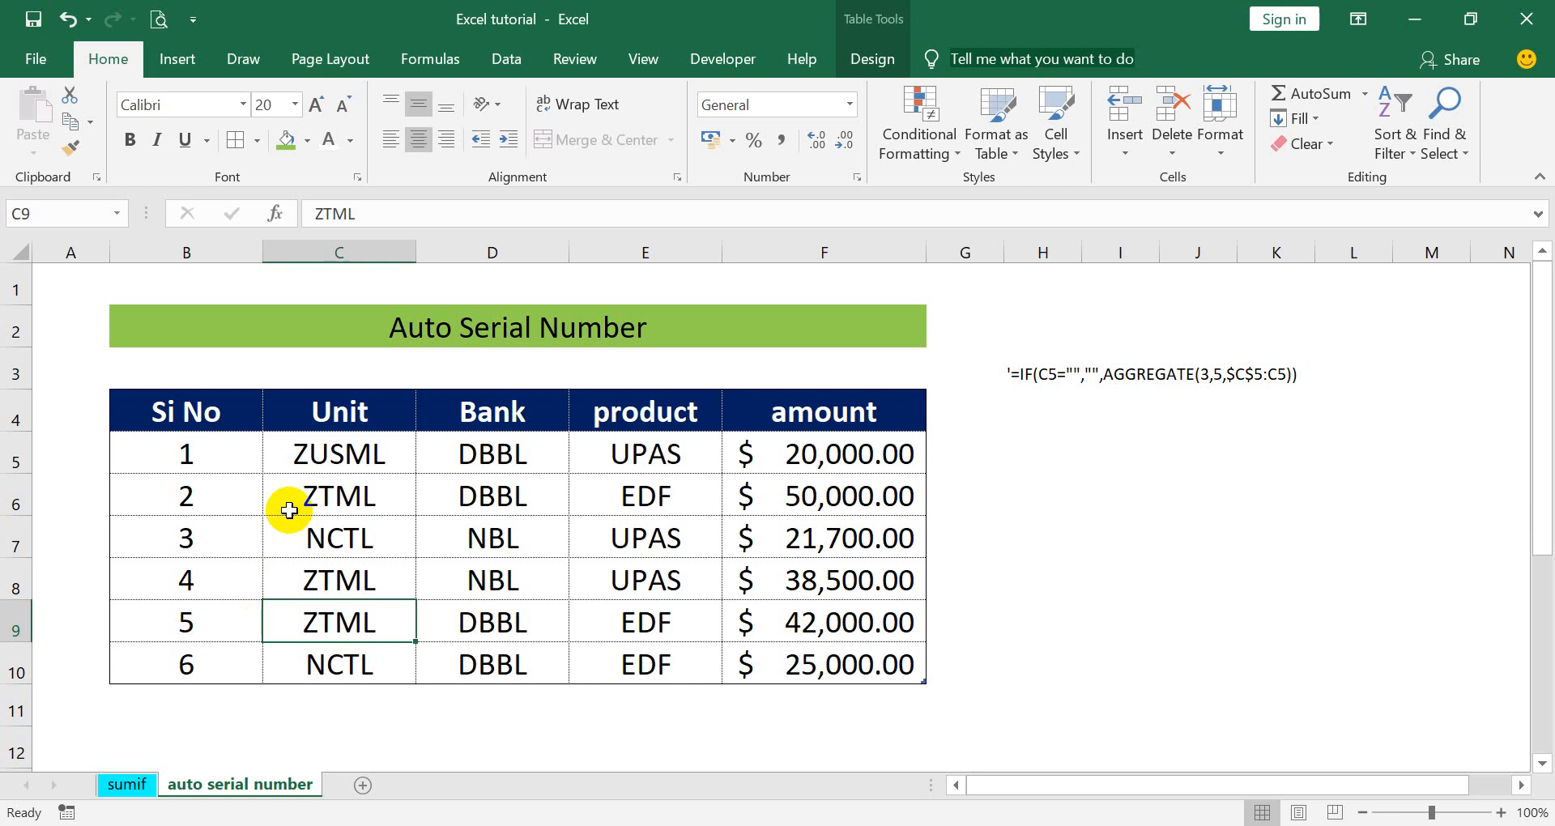
click(343, 501)
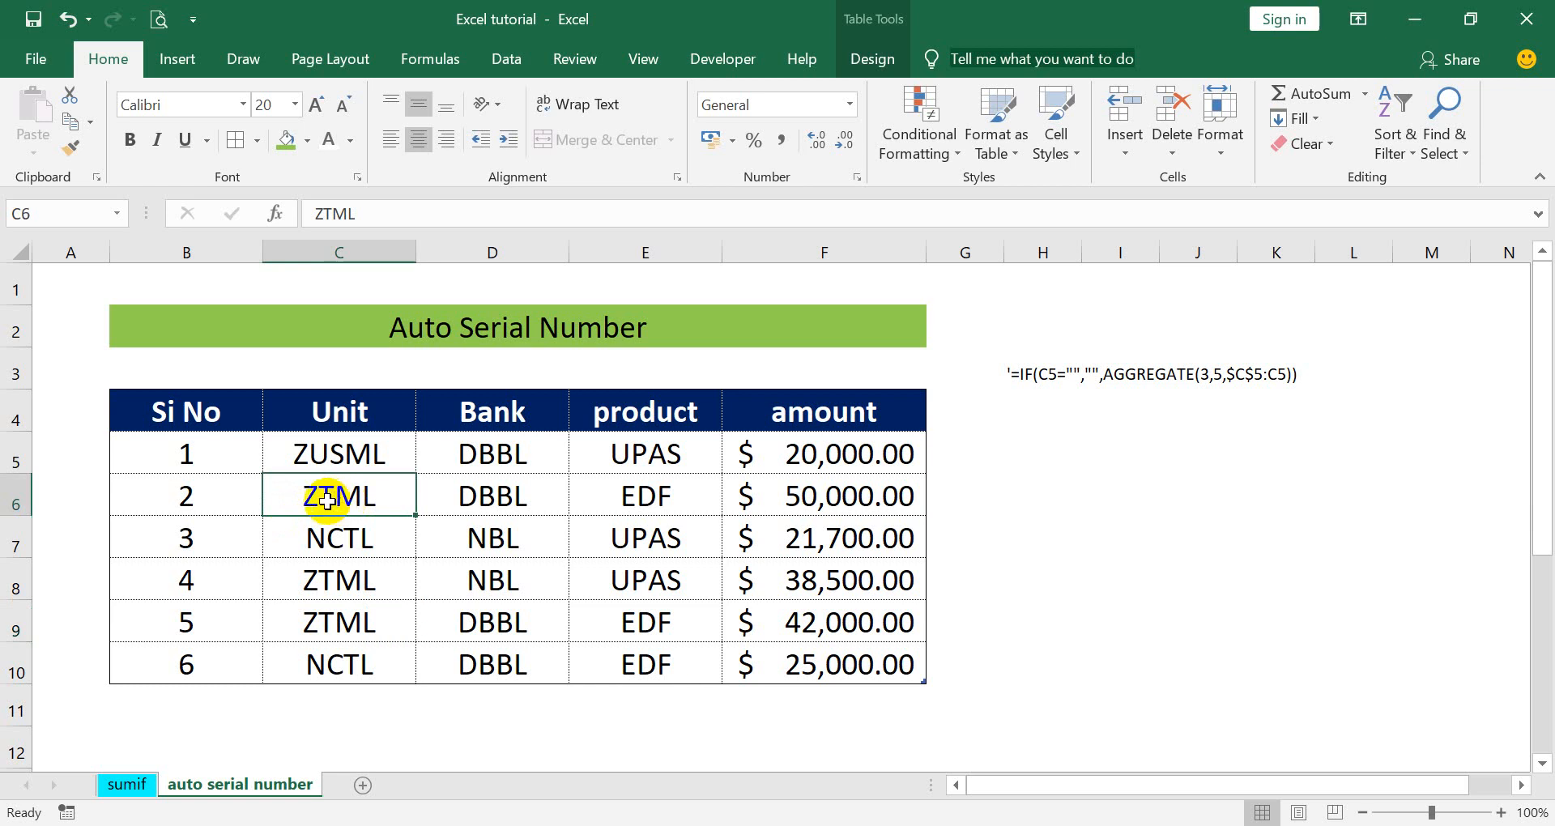
click(214, 486)
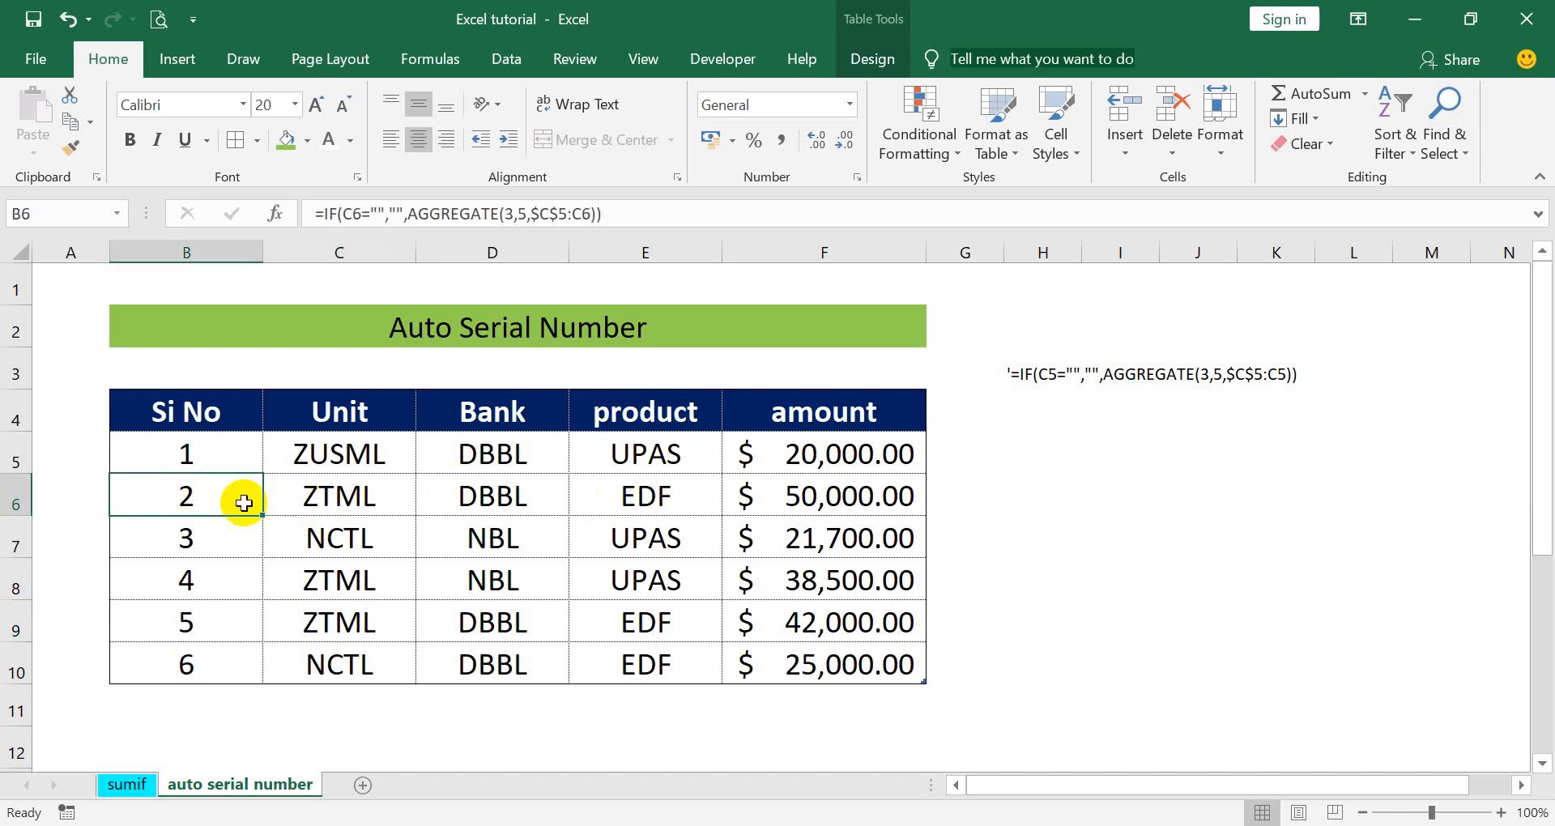
drag(235, 496, 809, 644)
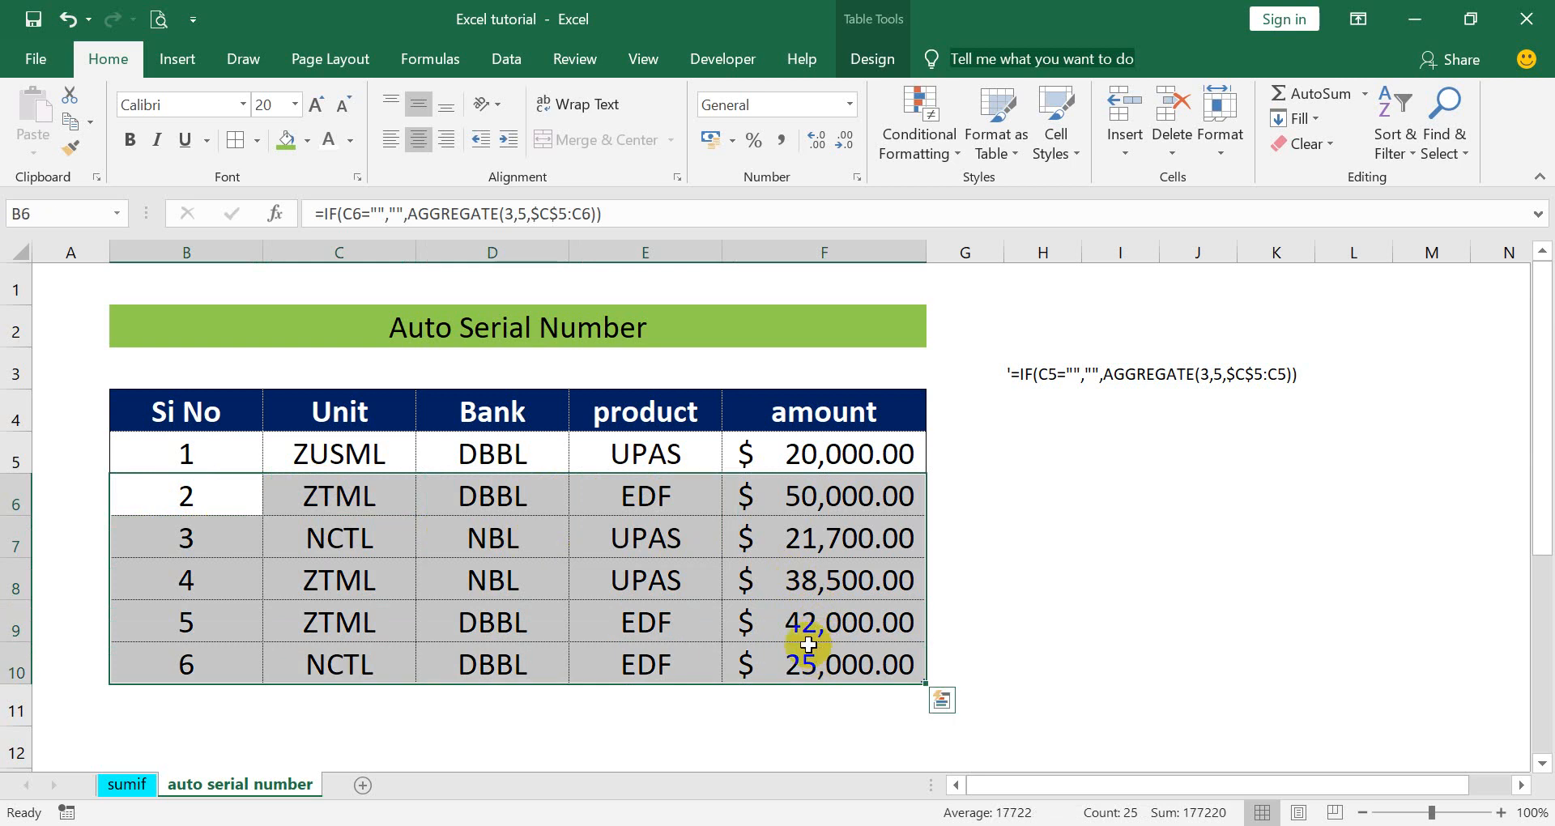
- Copy the data in C6:F10 and paste it as values into a new sheet starting at C3
click(352, 493)
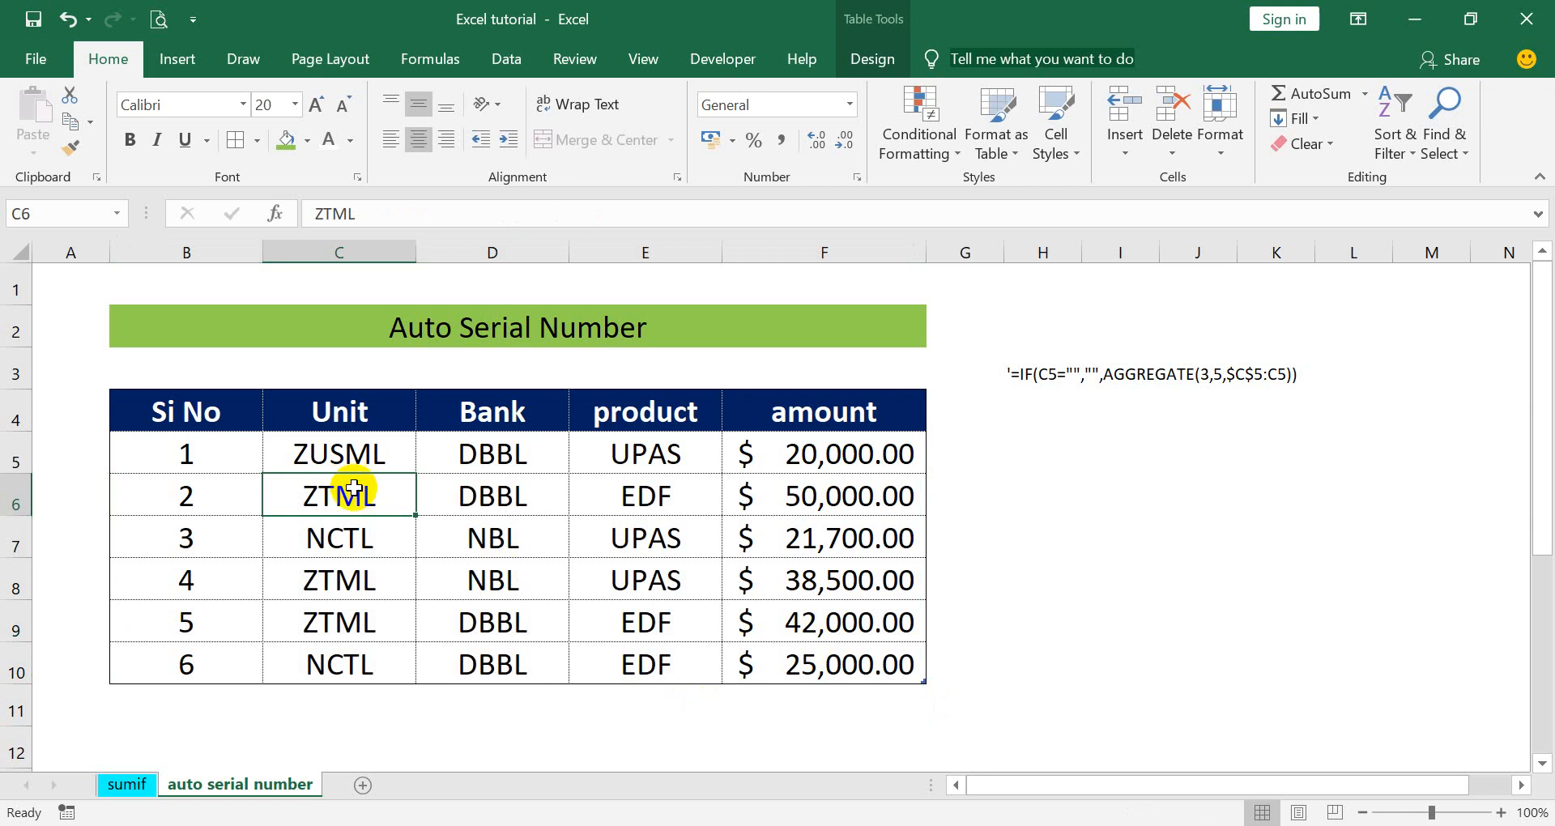
drag(393, 497, 798, 644)
key(ctrl+c)
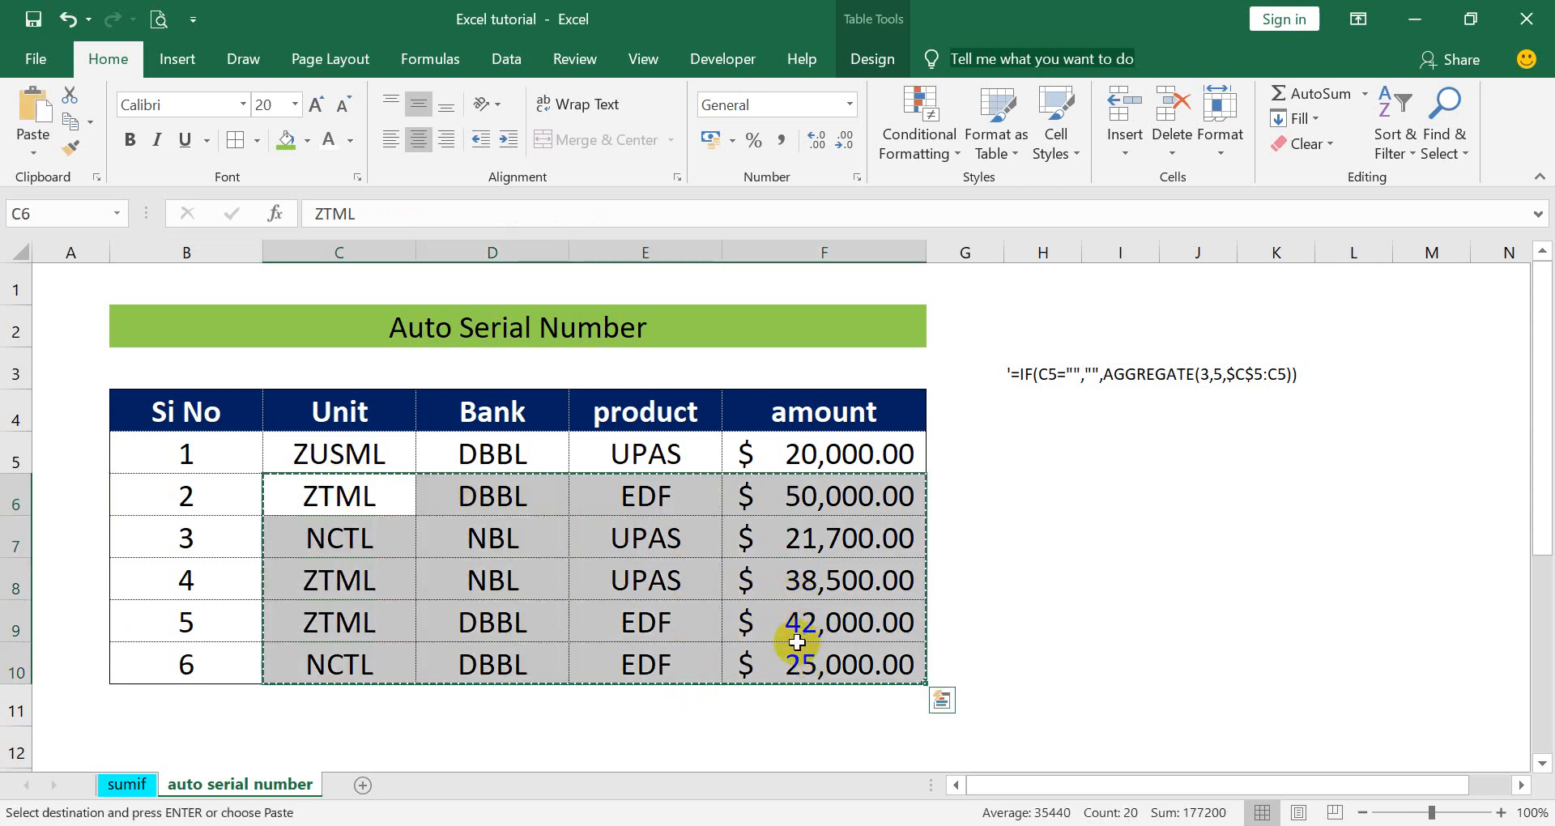
click(1054, 494)
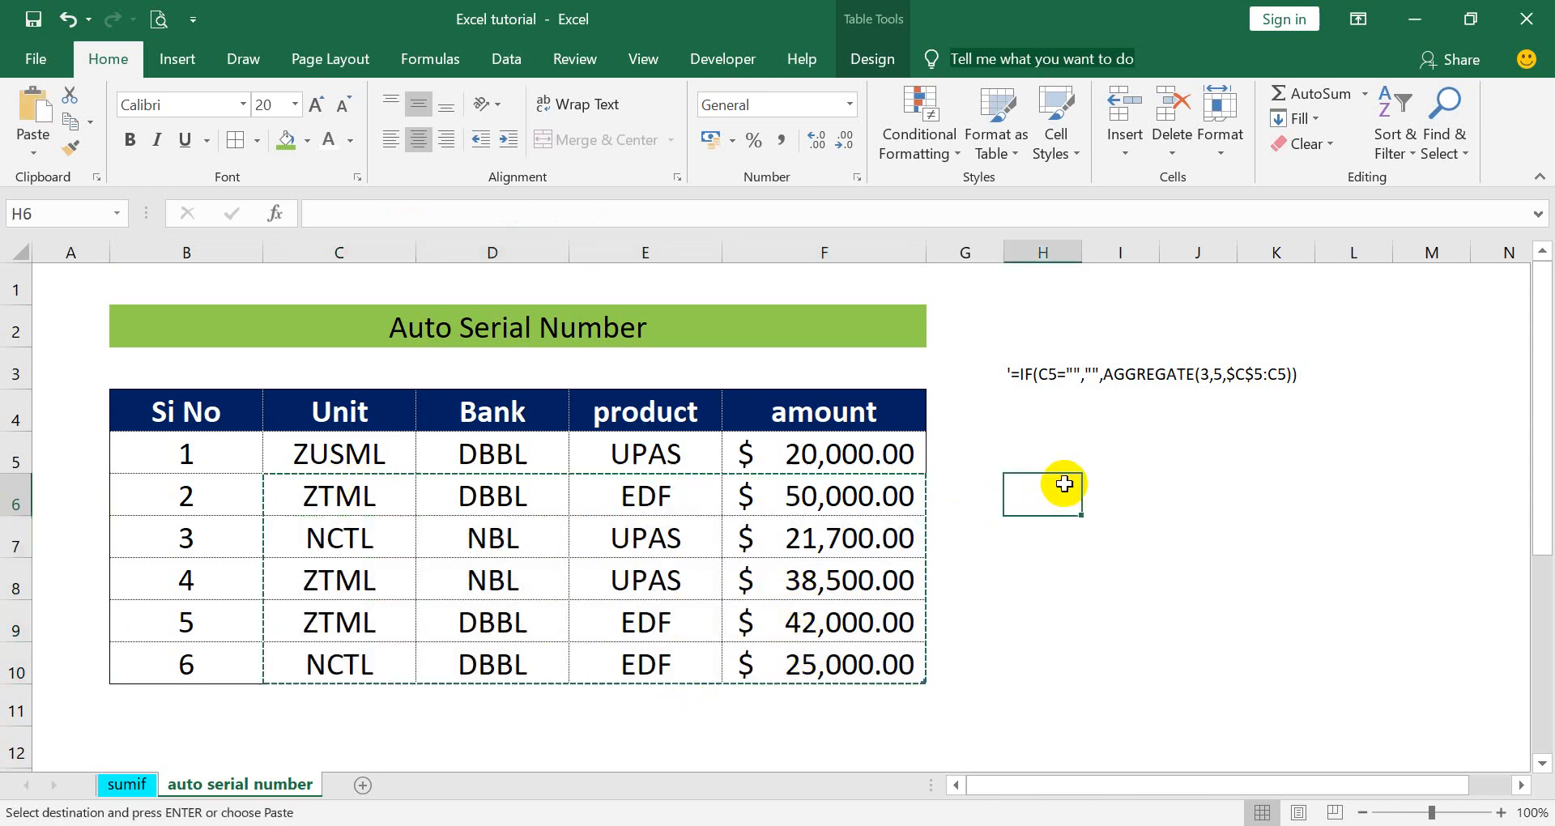
click(363, 785)
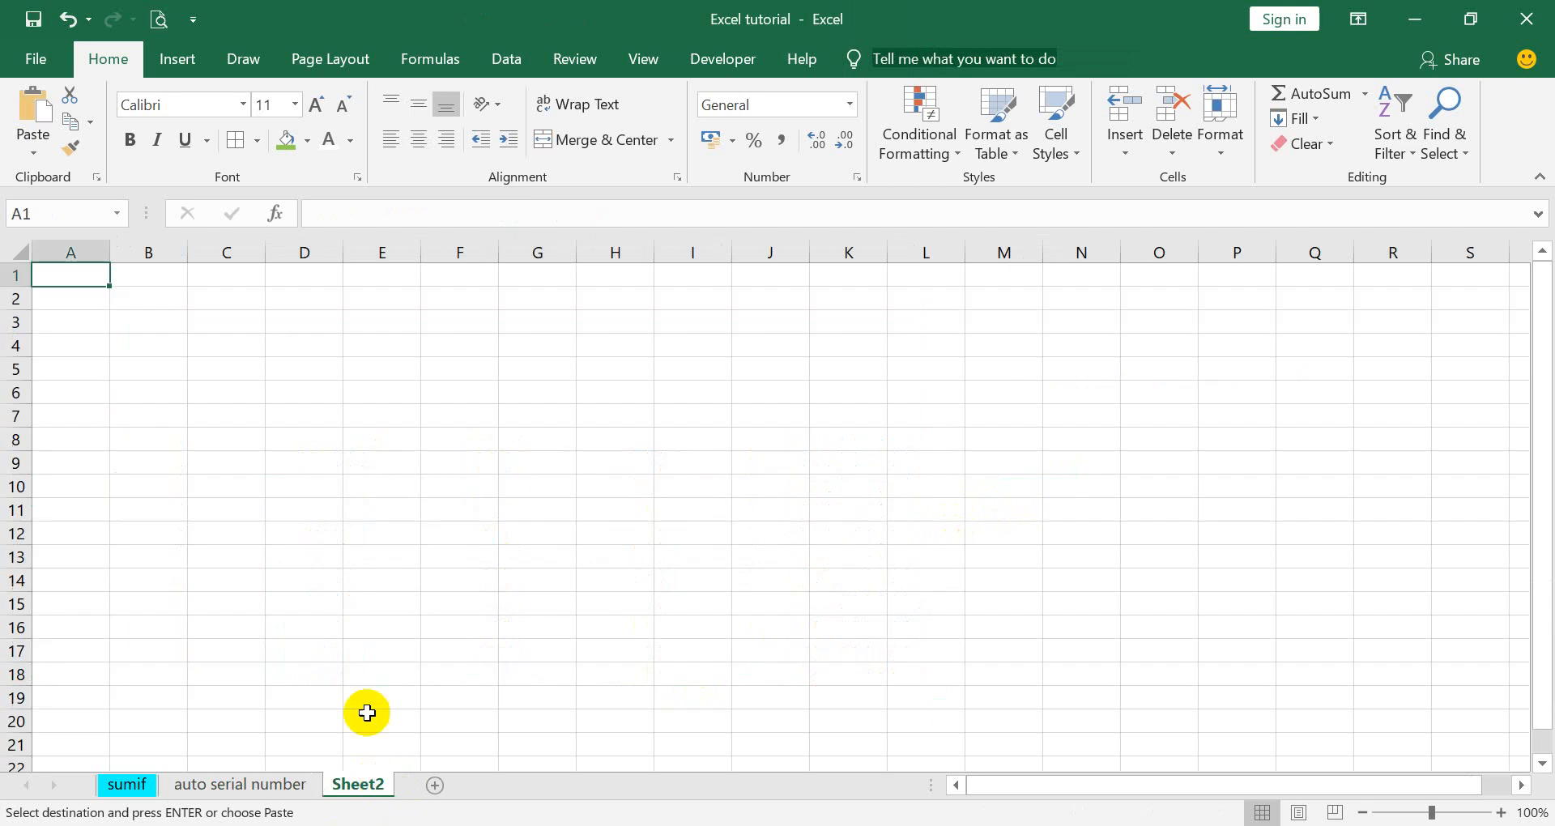
click(209, 346)
right_click(221, 320)
click(306, 410)
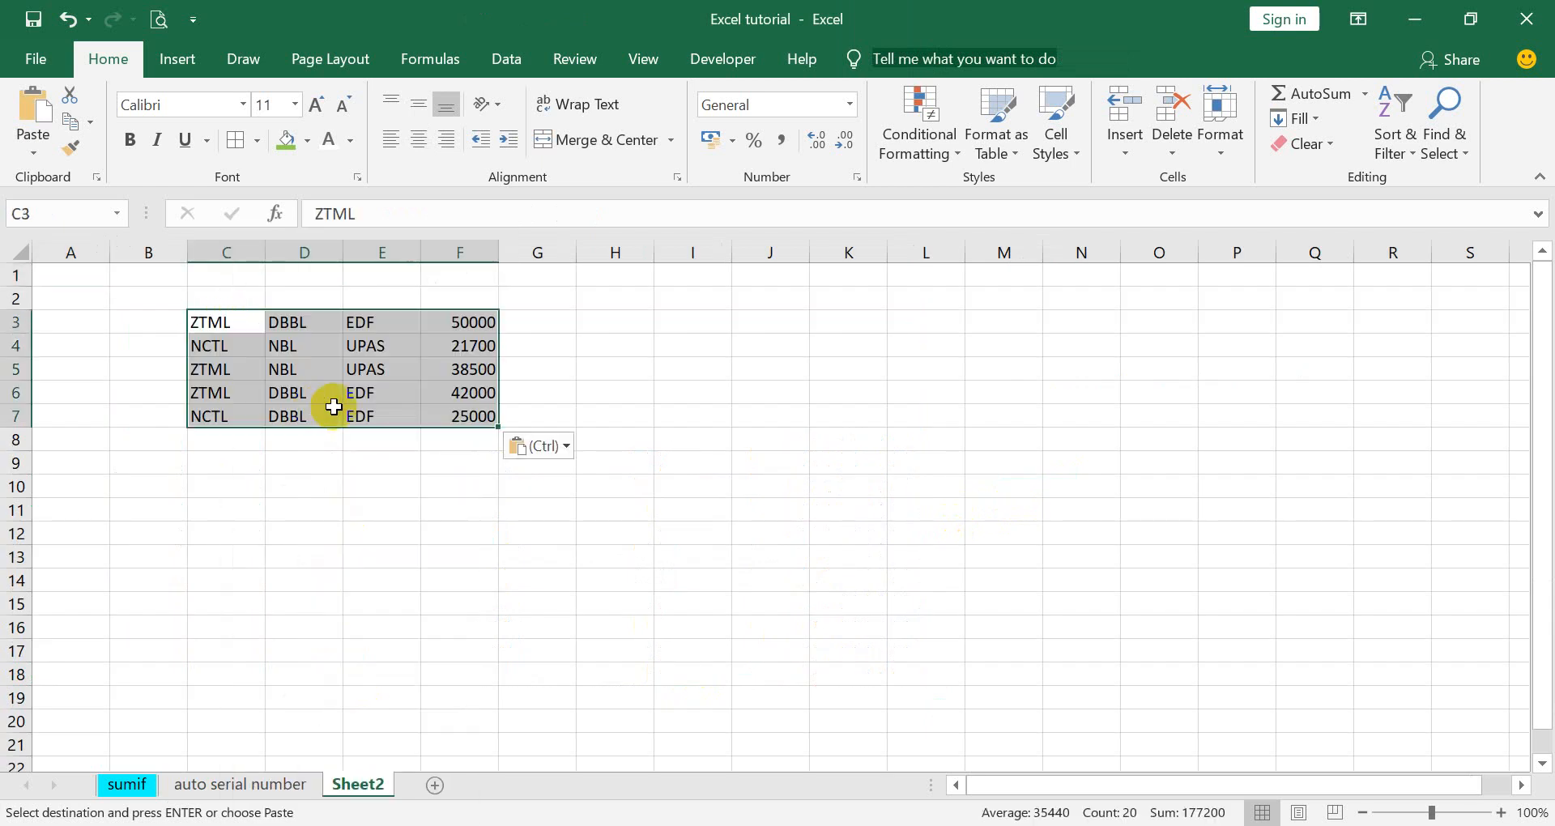
click(769, 425)
- Clear the contents of C6:F10 in the table on the auto serial number sheet
click(258, 782)
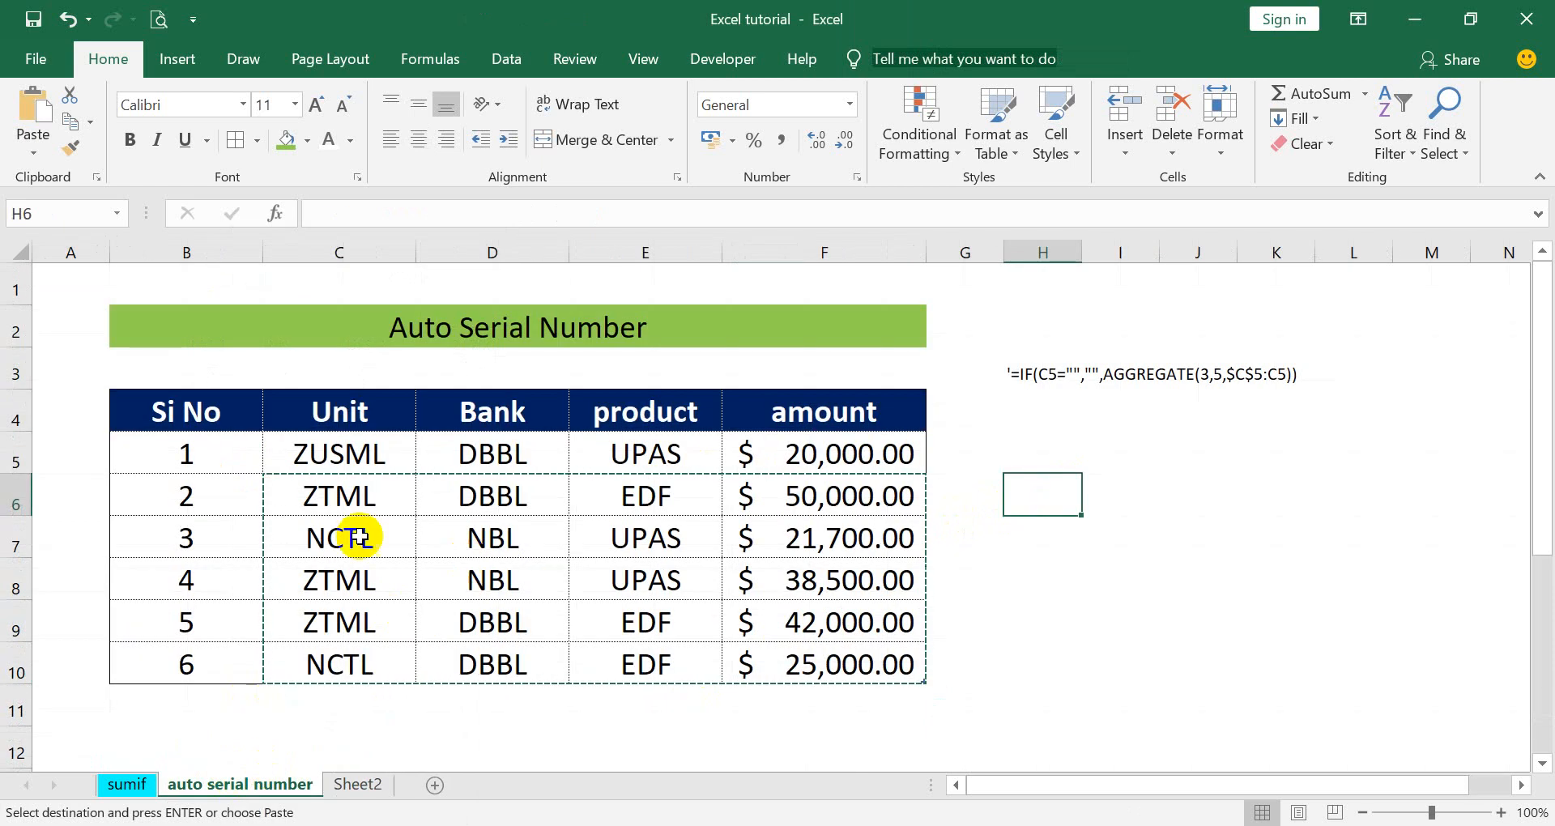
click(333, 488)
drag(333, 487, 805, 649)
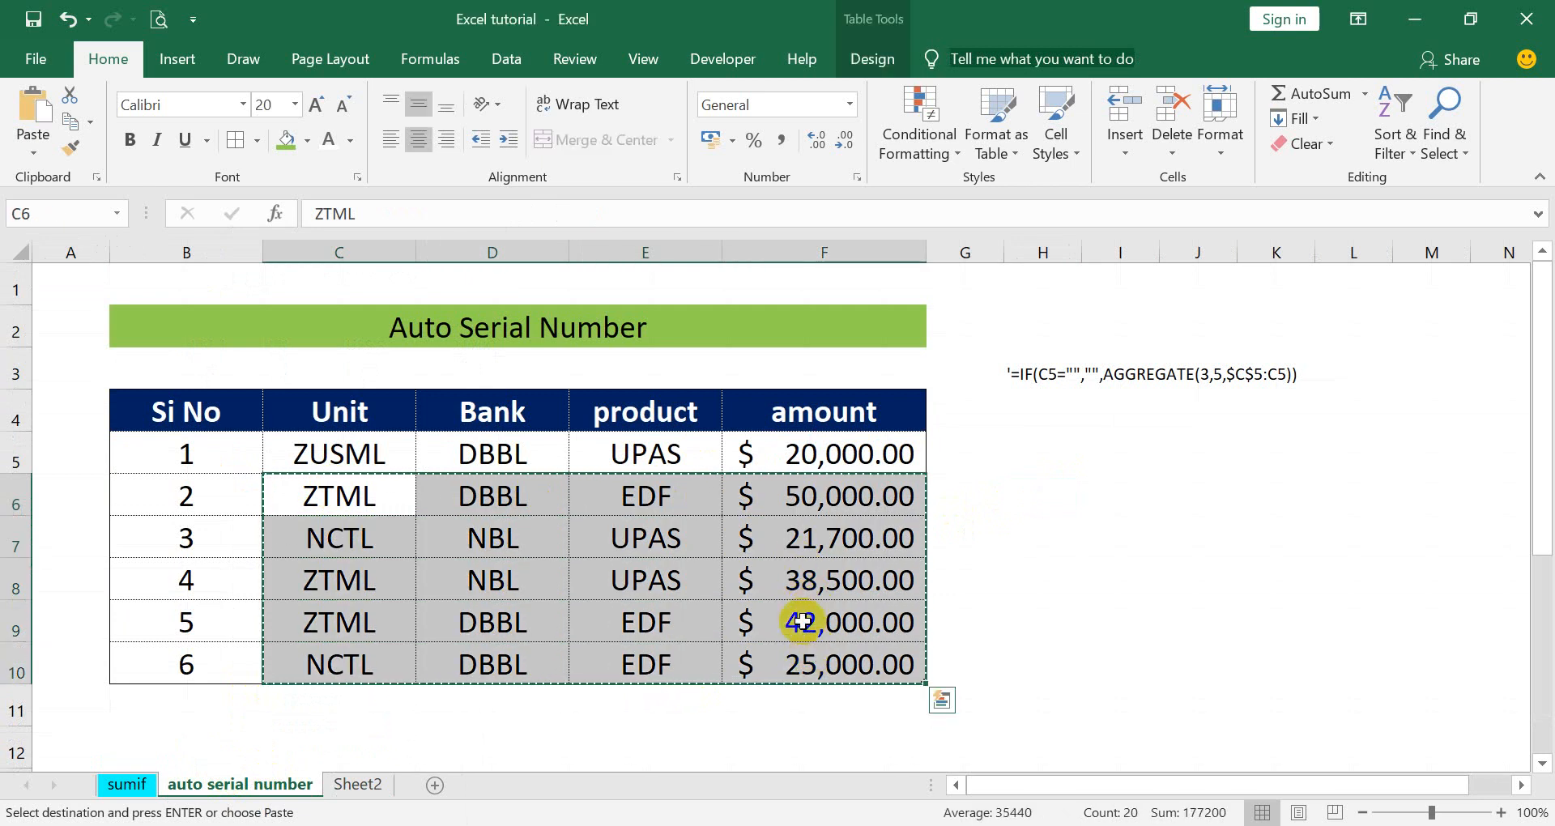
key(Delete)
click(454, 535)
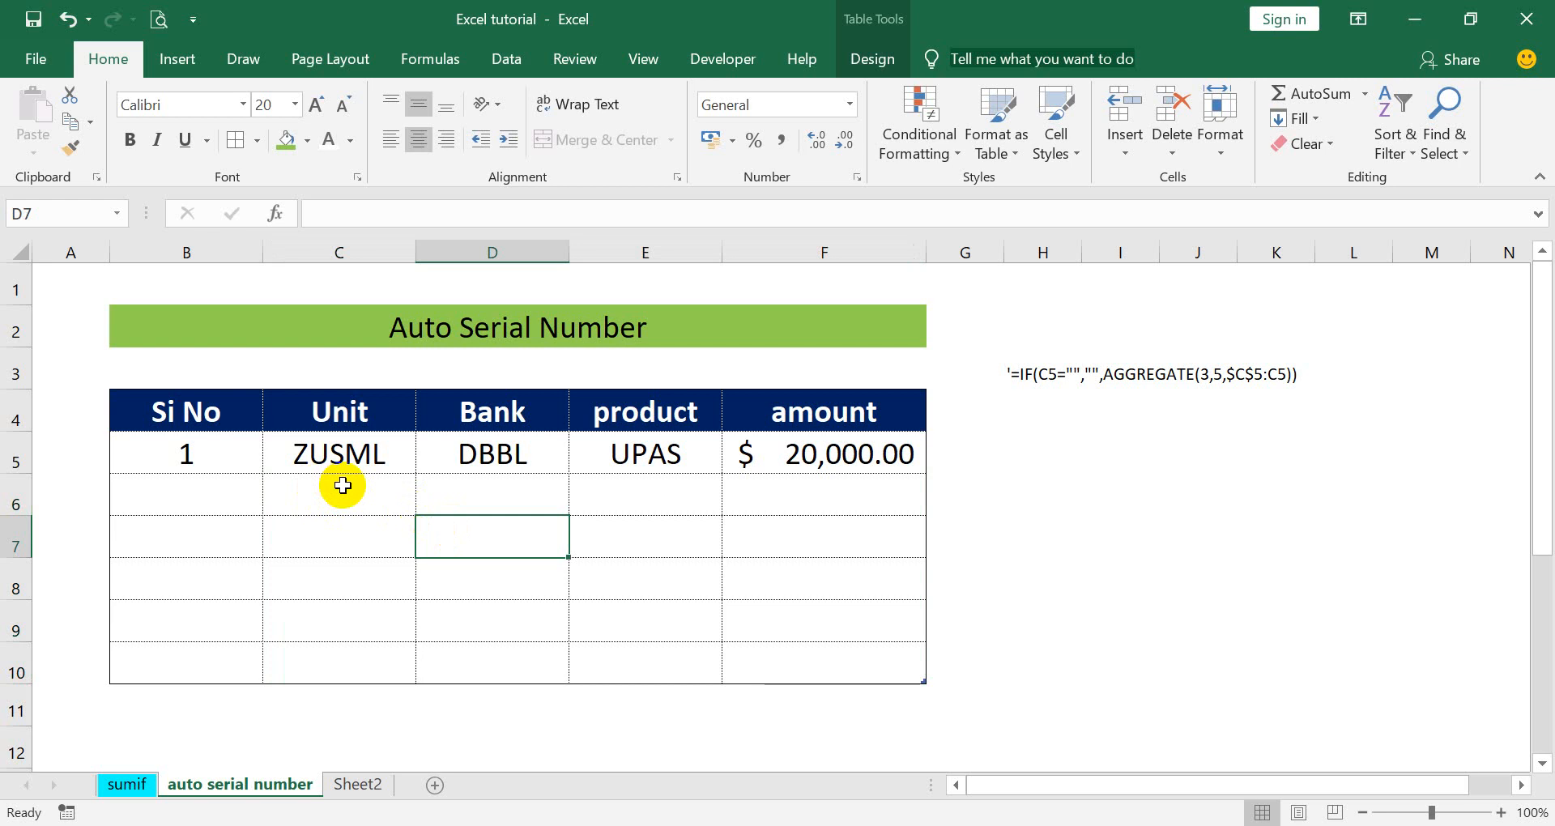
- Delete the serial number formula from cell B5
click(217, 461)
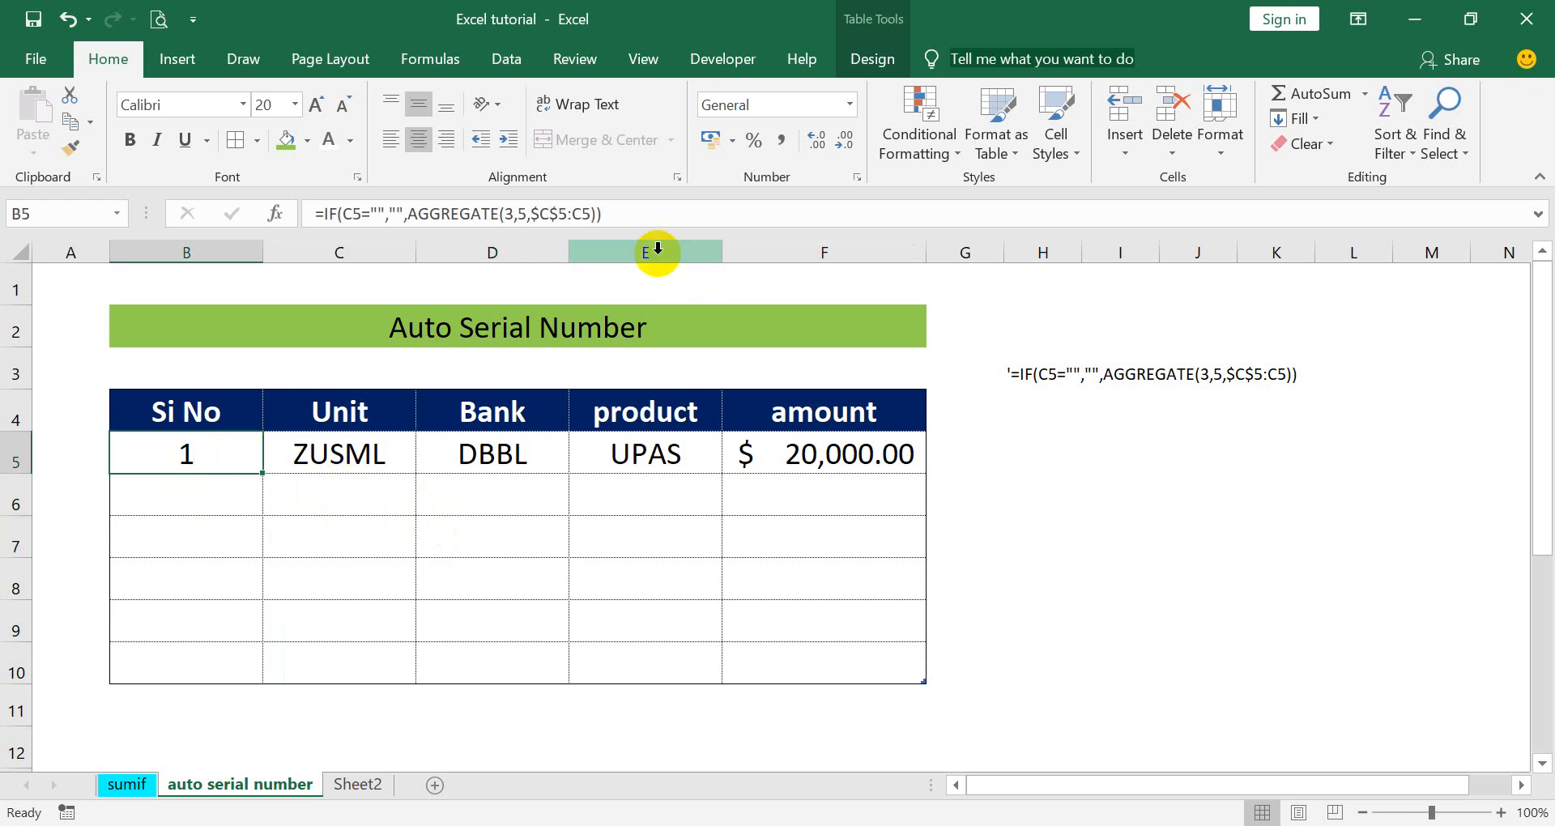
drag(609, 214, 343, 208)
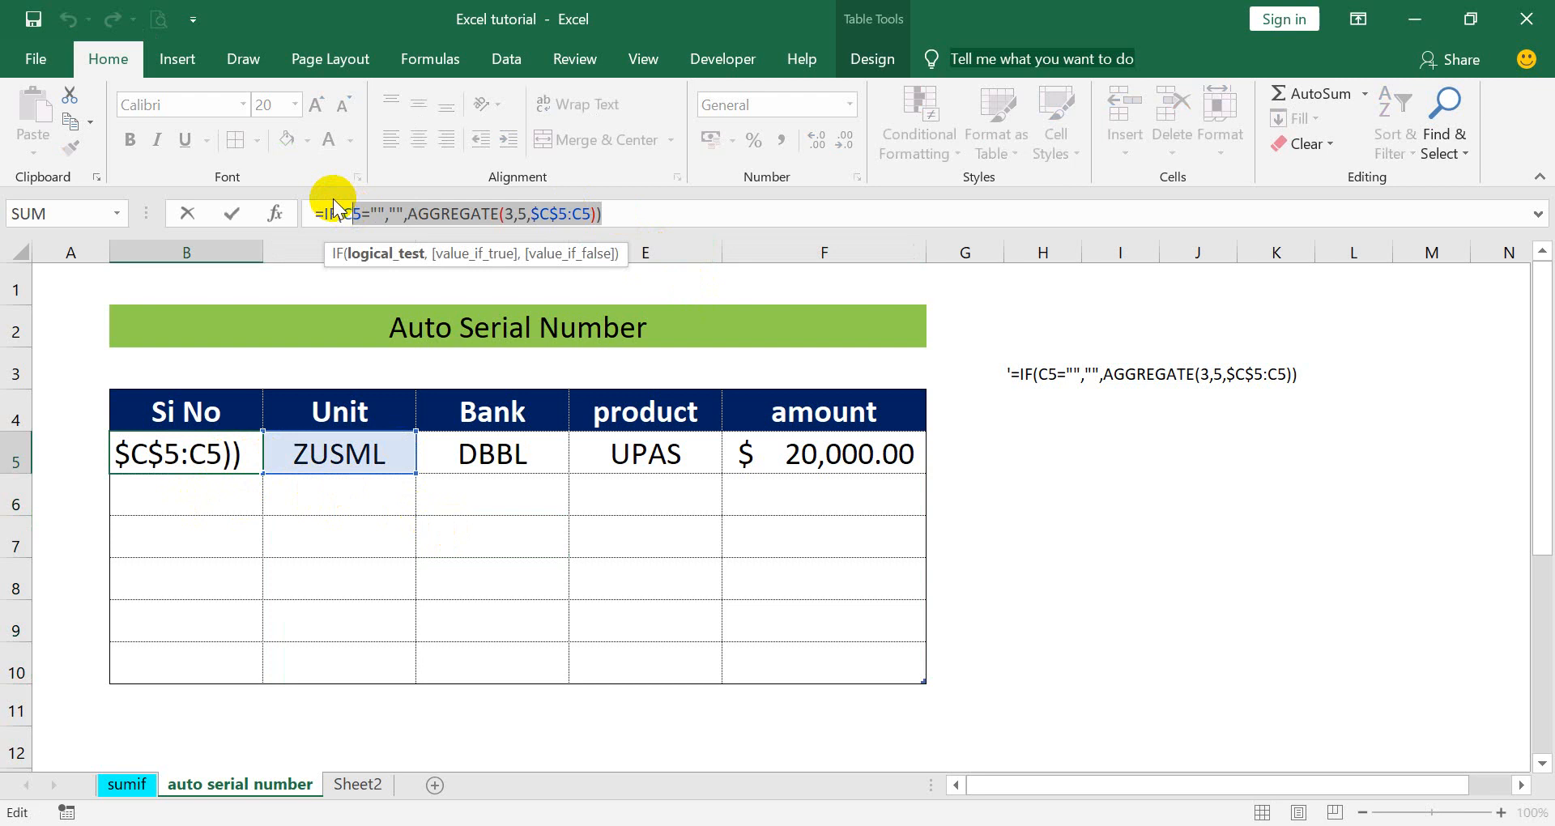
key(BackSpace)
key(BackSpace)
key(BackSpace)
key(BackSpace)
key(BackSpace)
key(BackSpace)
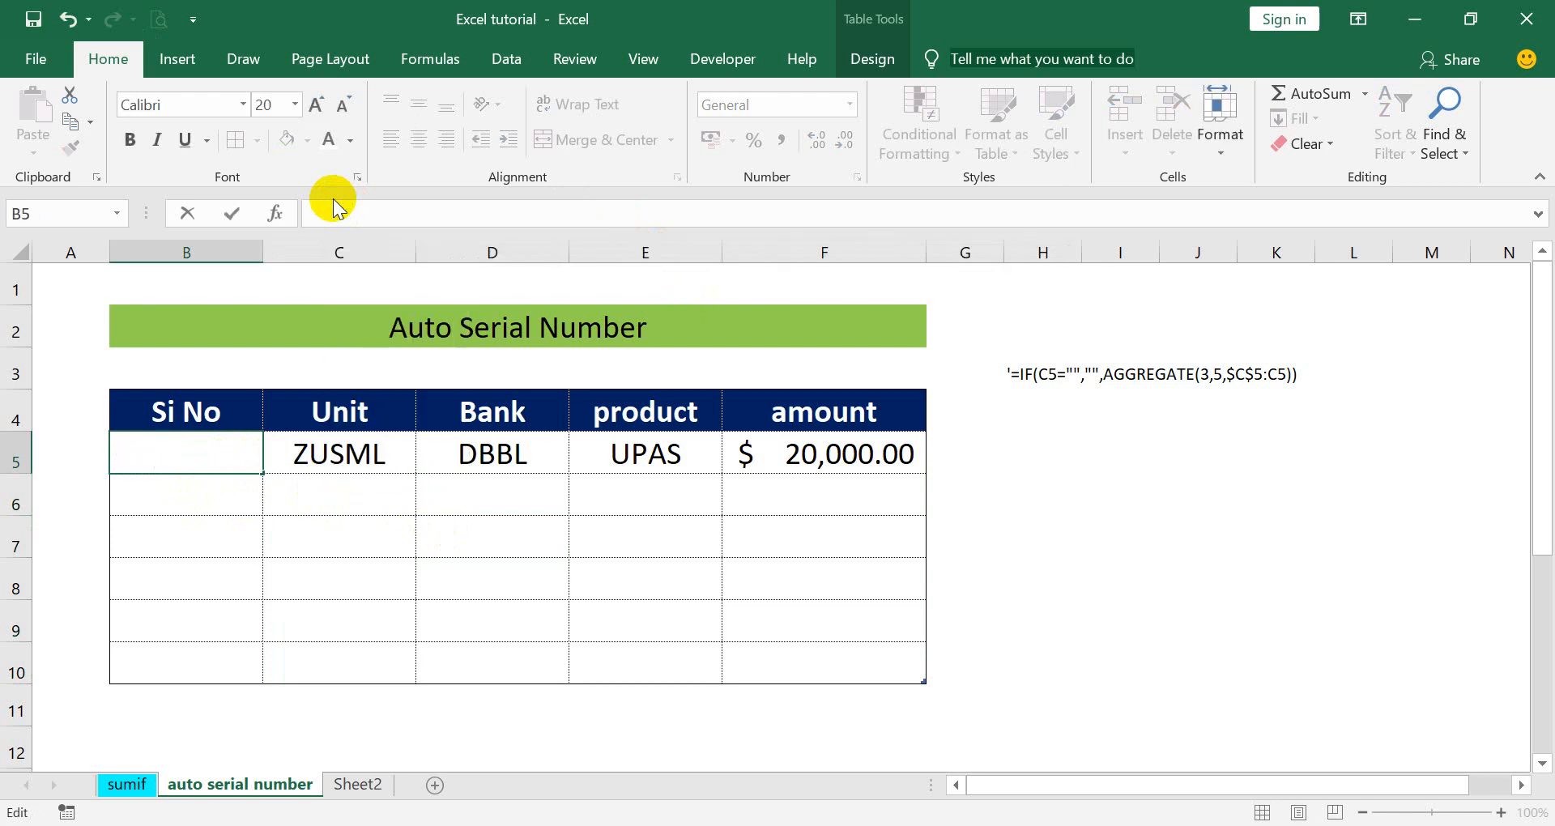
drag(315, 578, 312, 534)
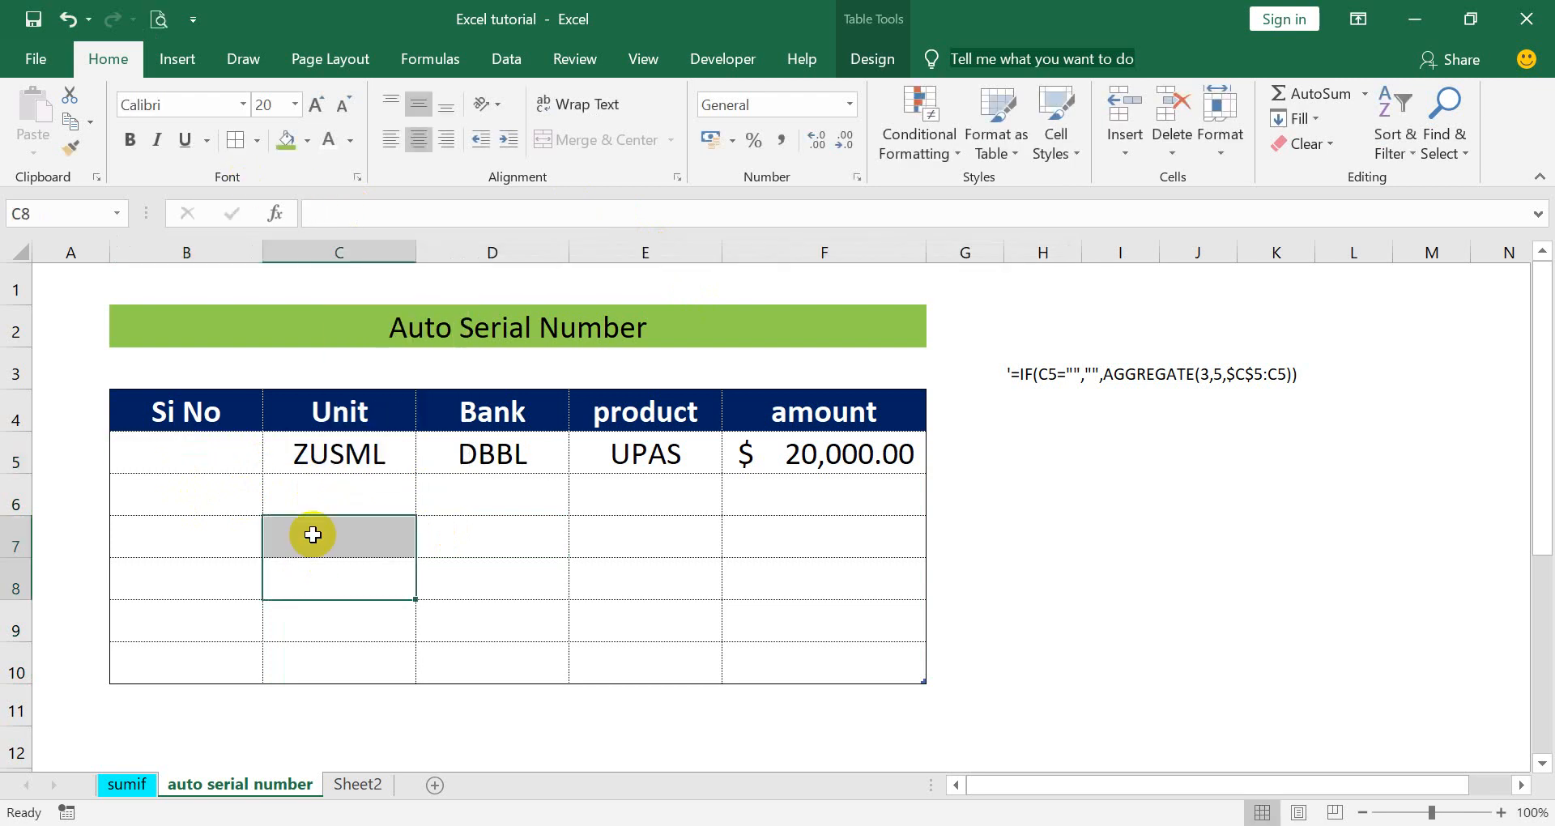
click(306, 526)
click(365, 504)
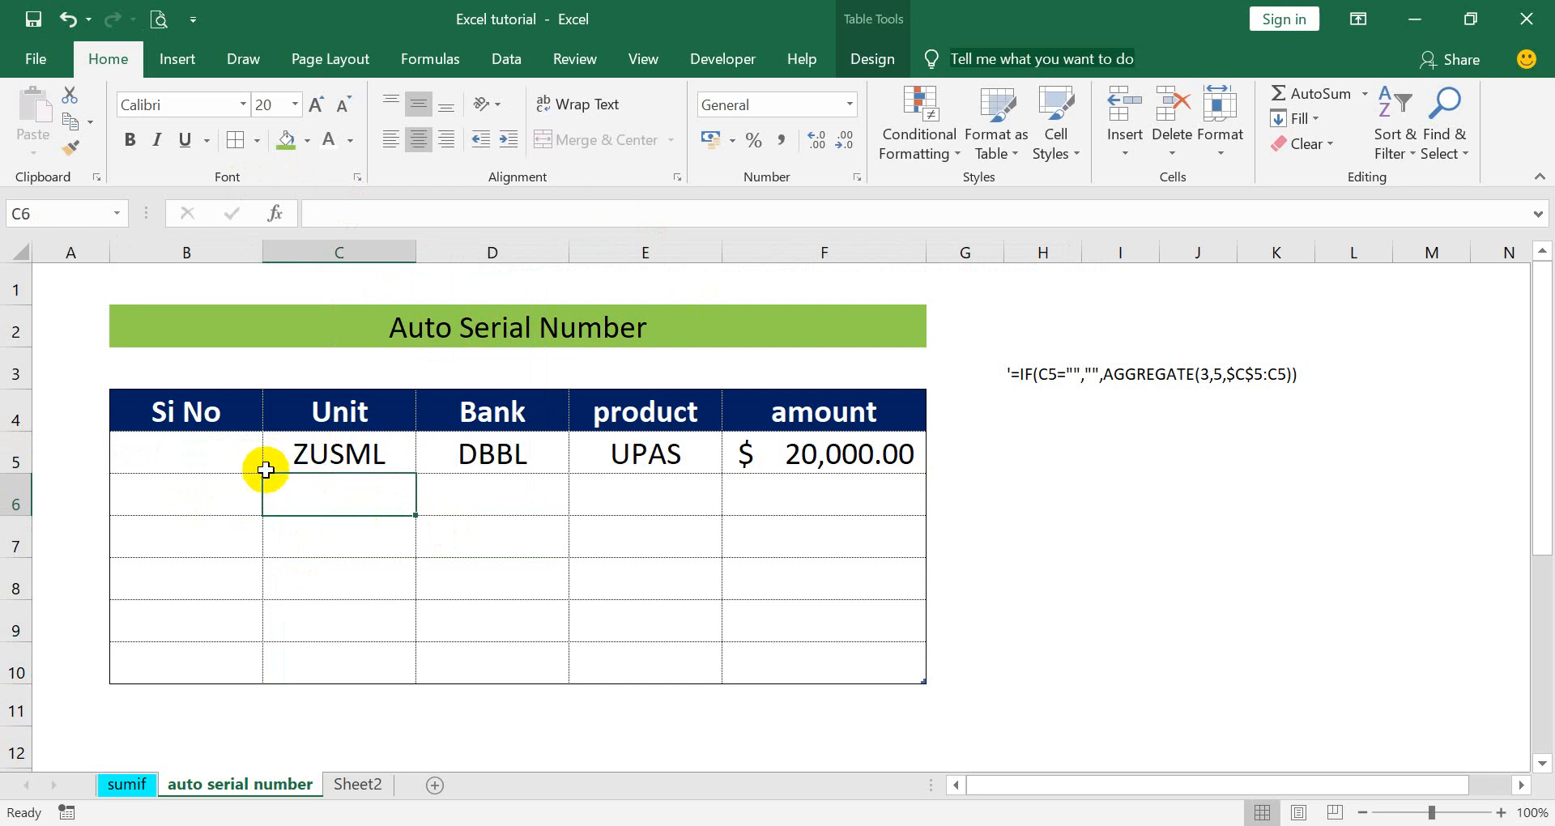
click(240, 467)
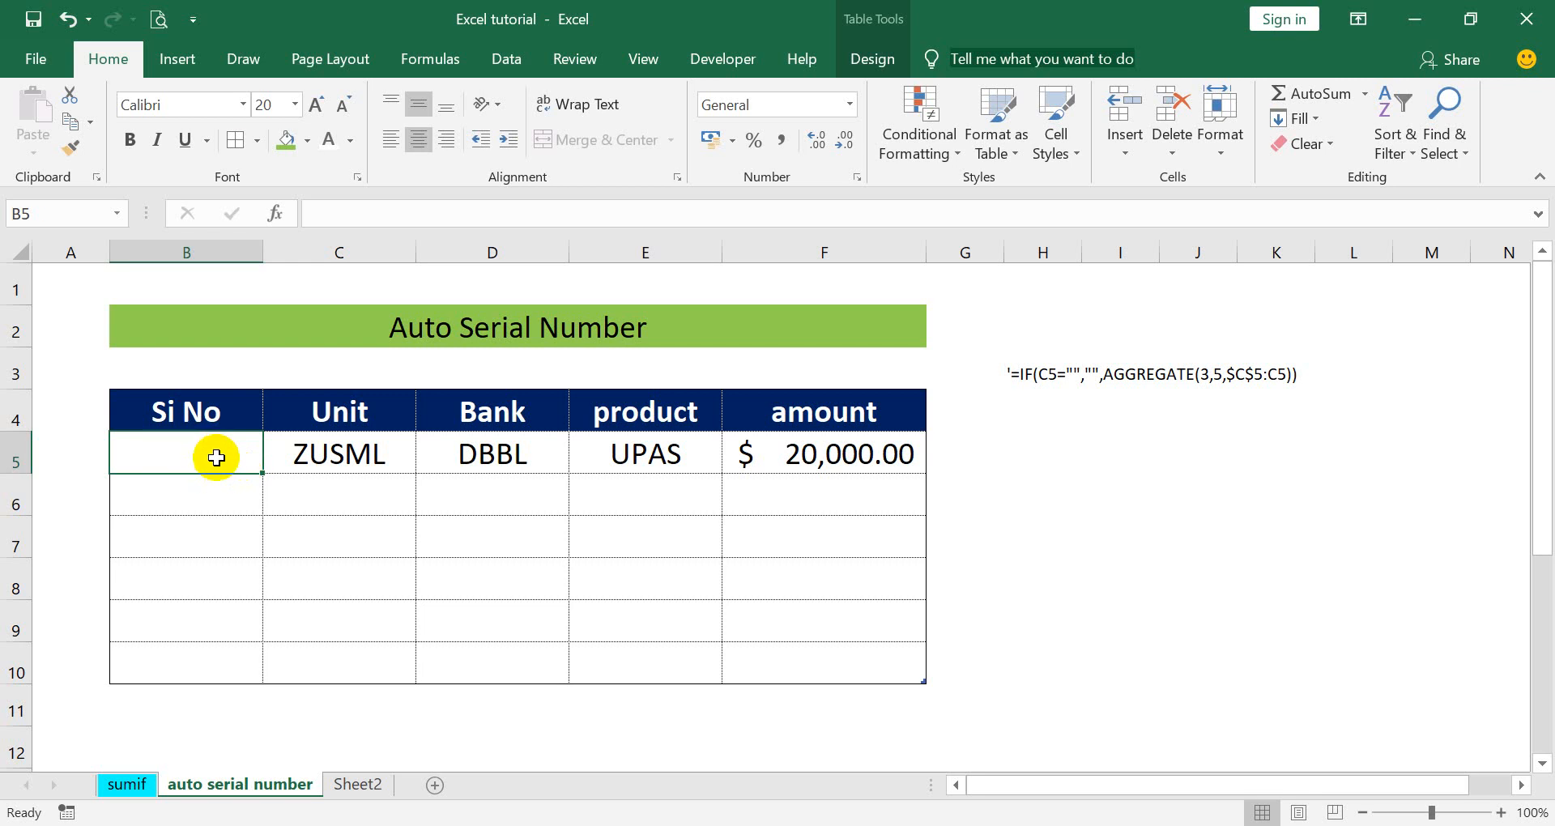
text(=)
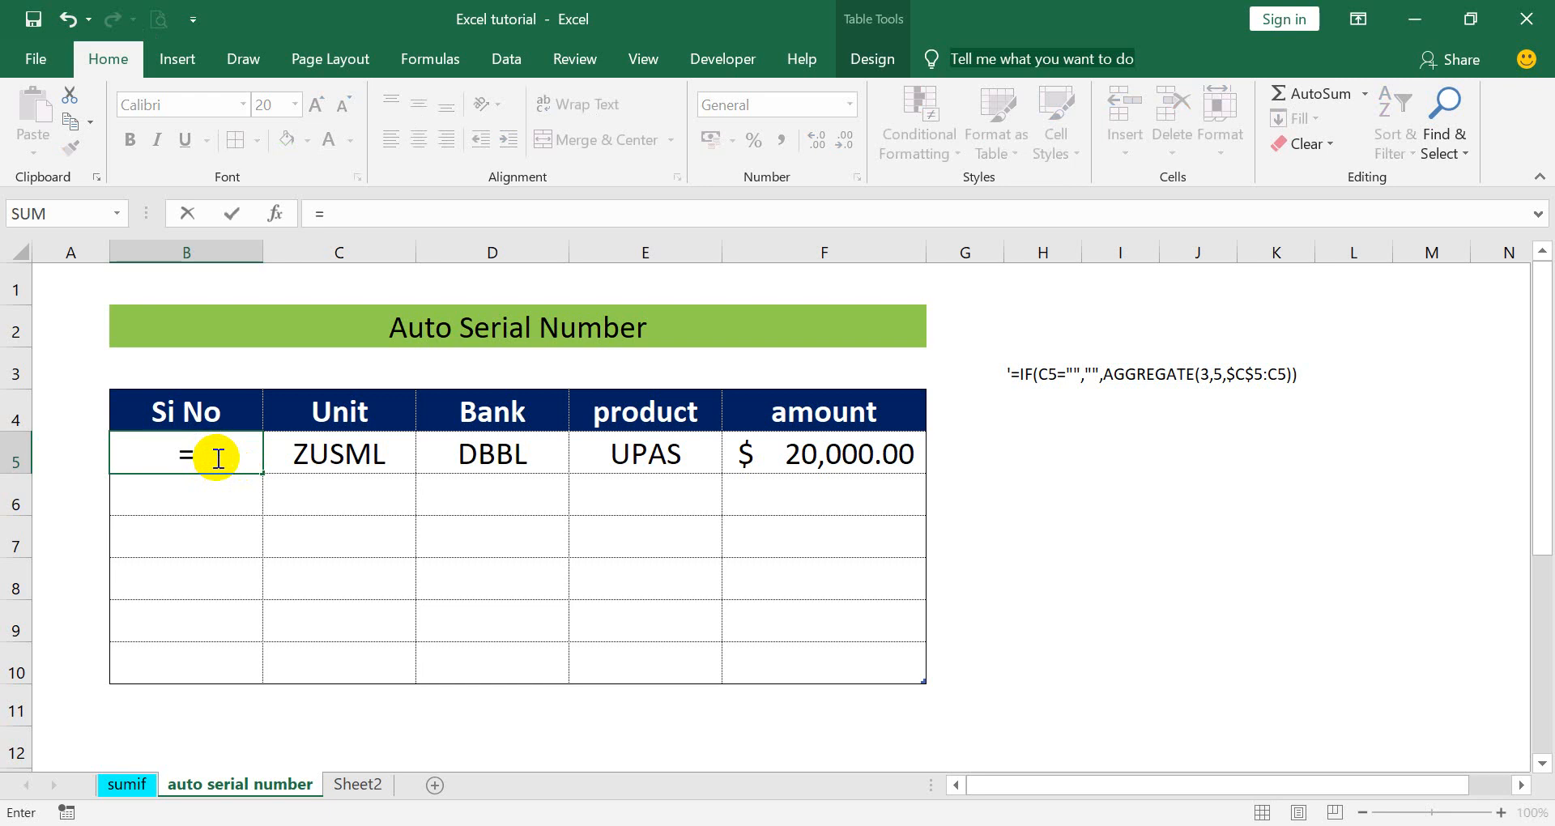
text(IF)
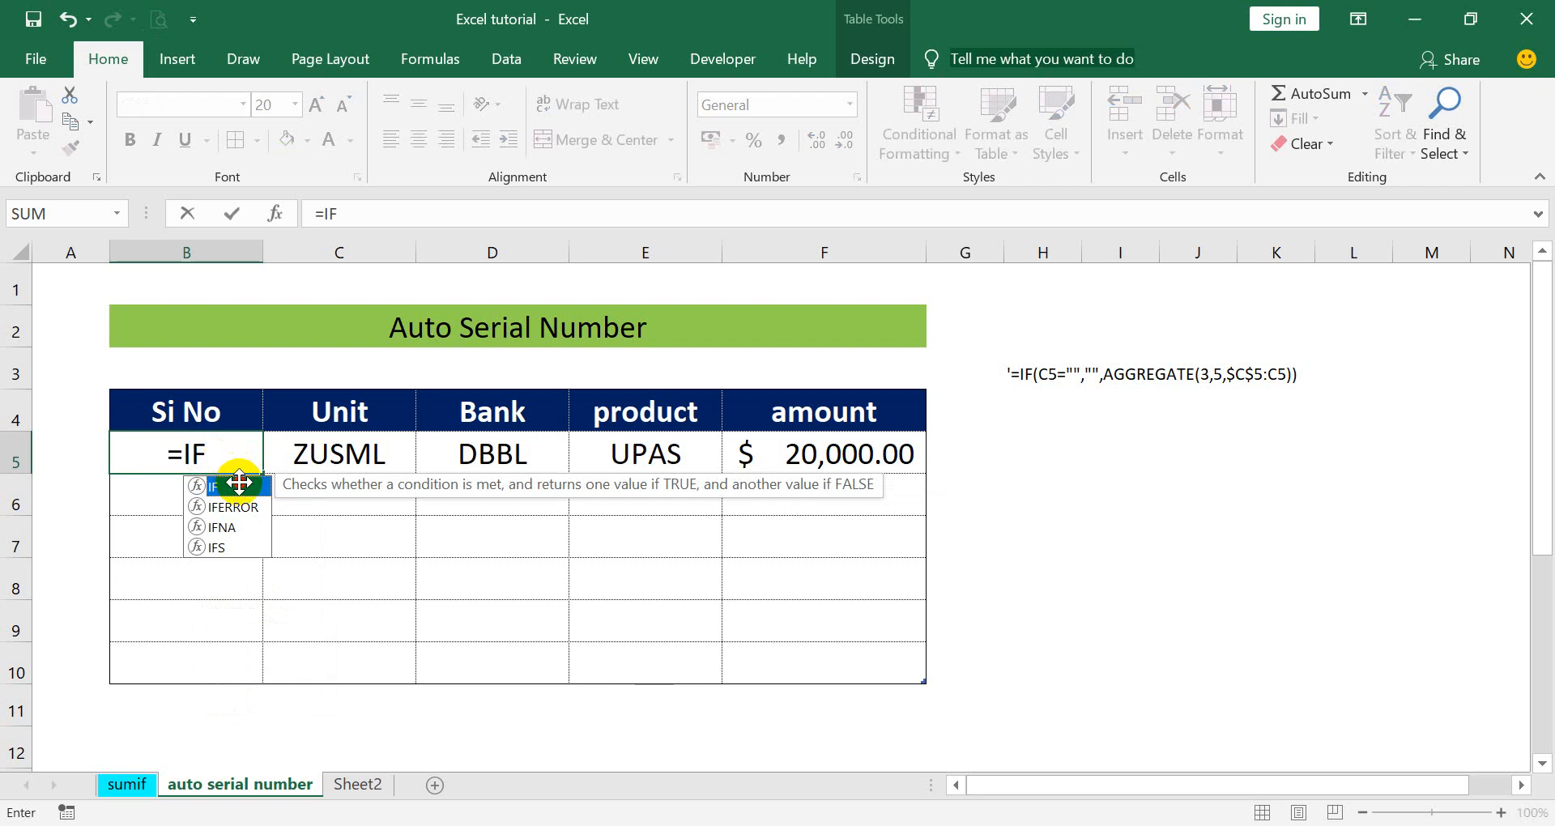
double_click(239, 485)
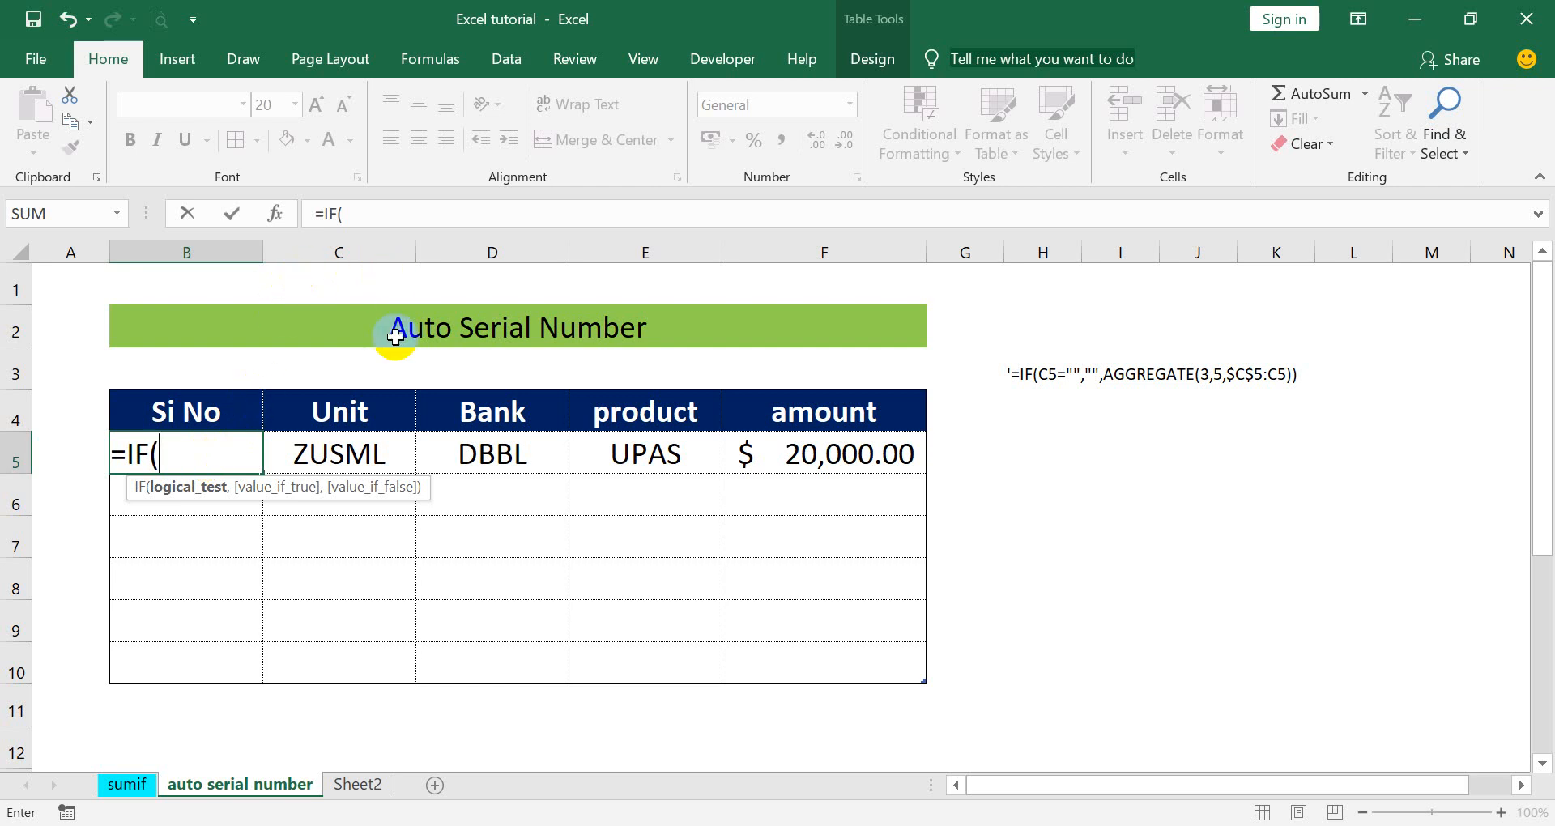
click(361, 454)
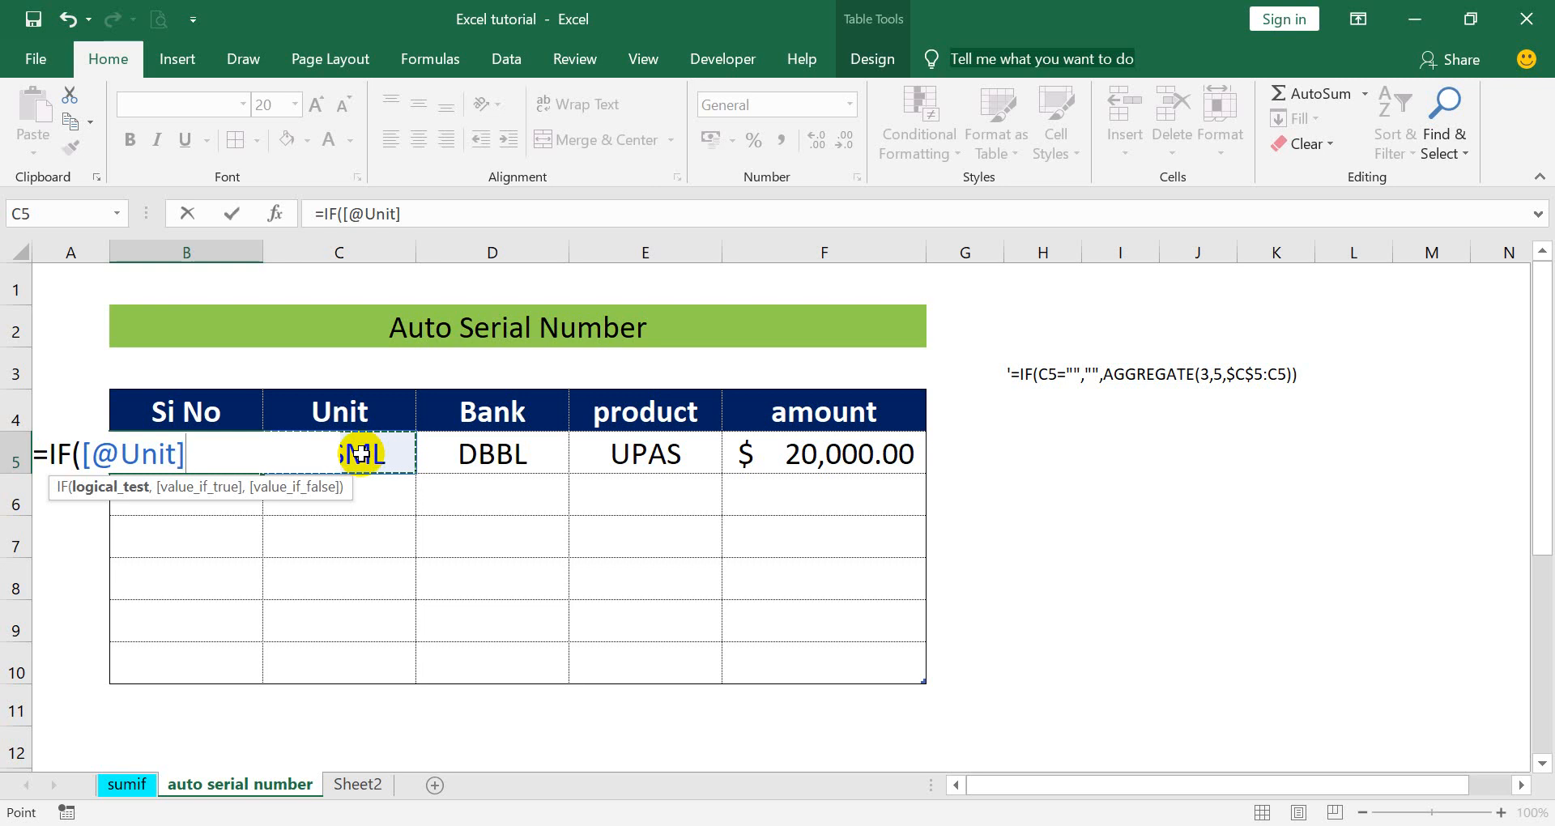
key(BackSpace)
key(BackSpace)
key(BackSpace)
key(BackSpace)
key(BackSpace)
key(BackSpace)
key(BackSpace)
key(BackSpace)
key(BackSpace)
key(BackSpace)
key(BackSpace)
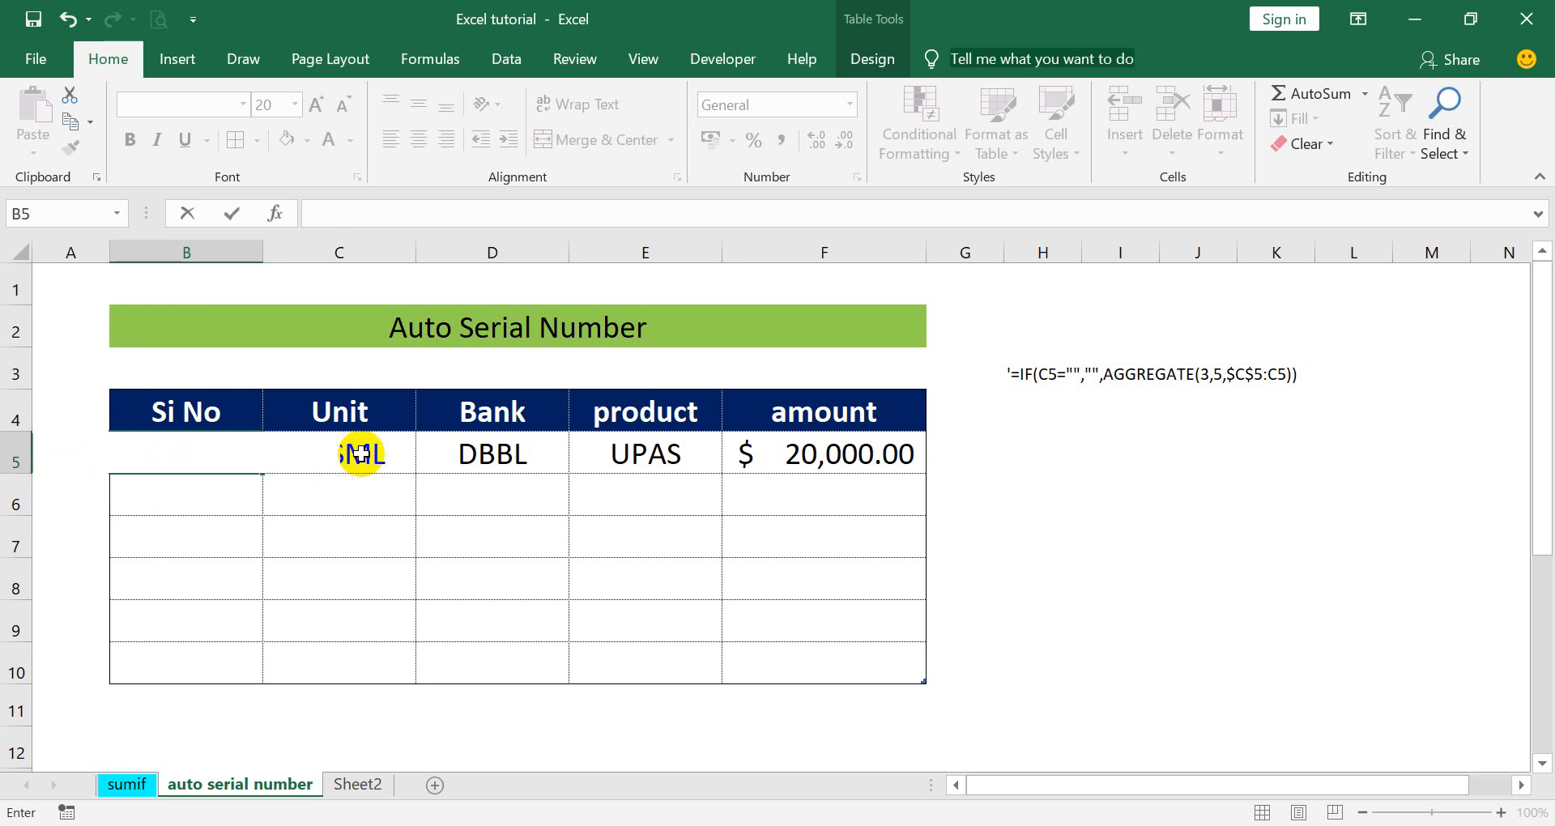
click(439, 567)
- Convert the Auto Serial Number table to a normal range
click(280, 459)
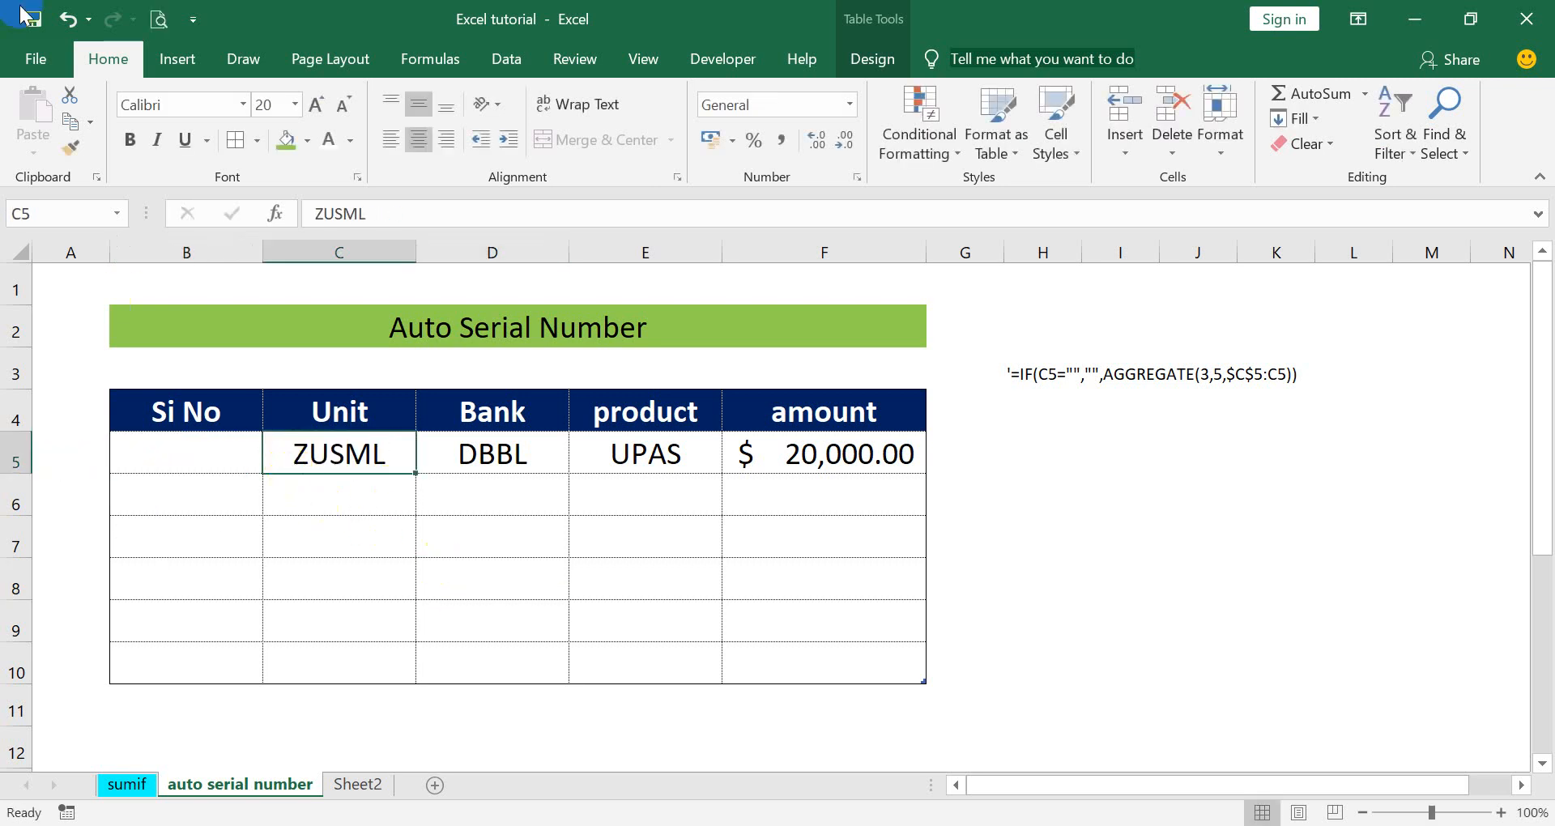
click(846, 61)
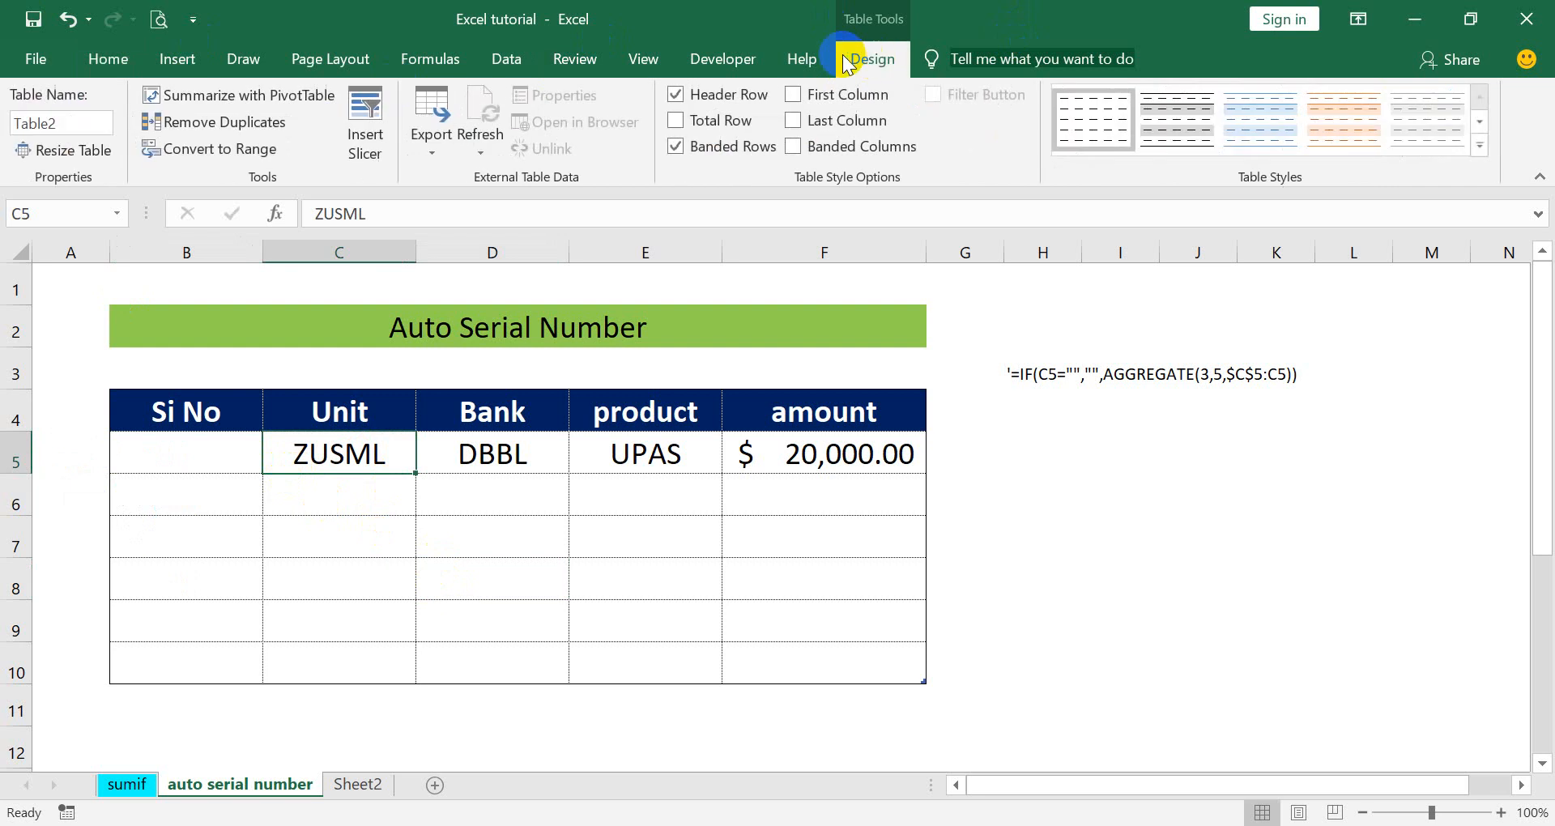
click(209, 149)
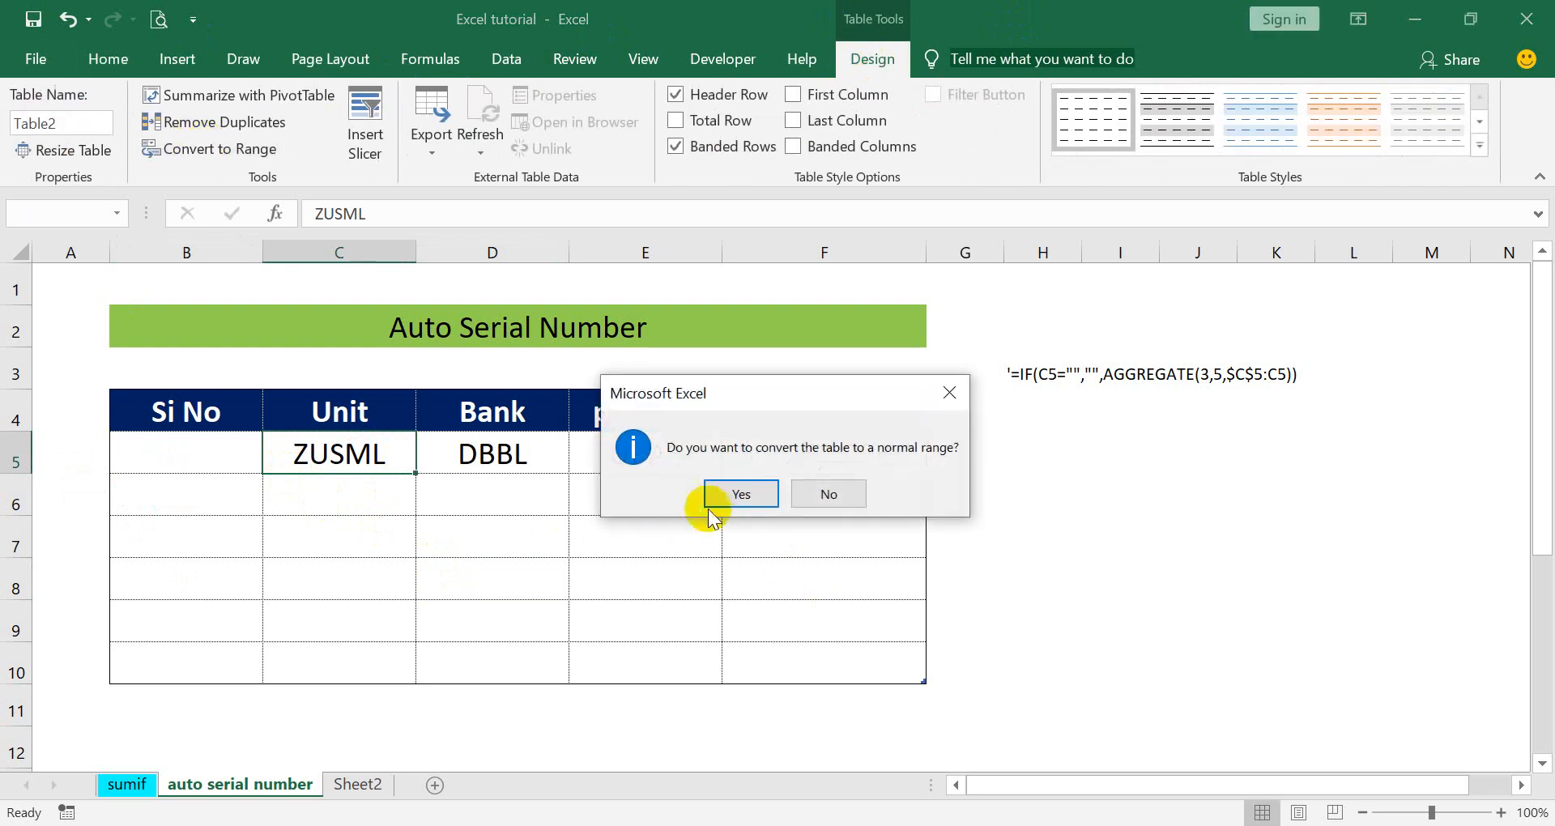
click(723, 491)
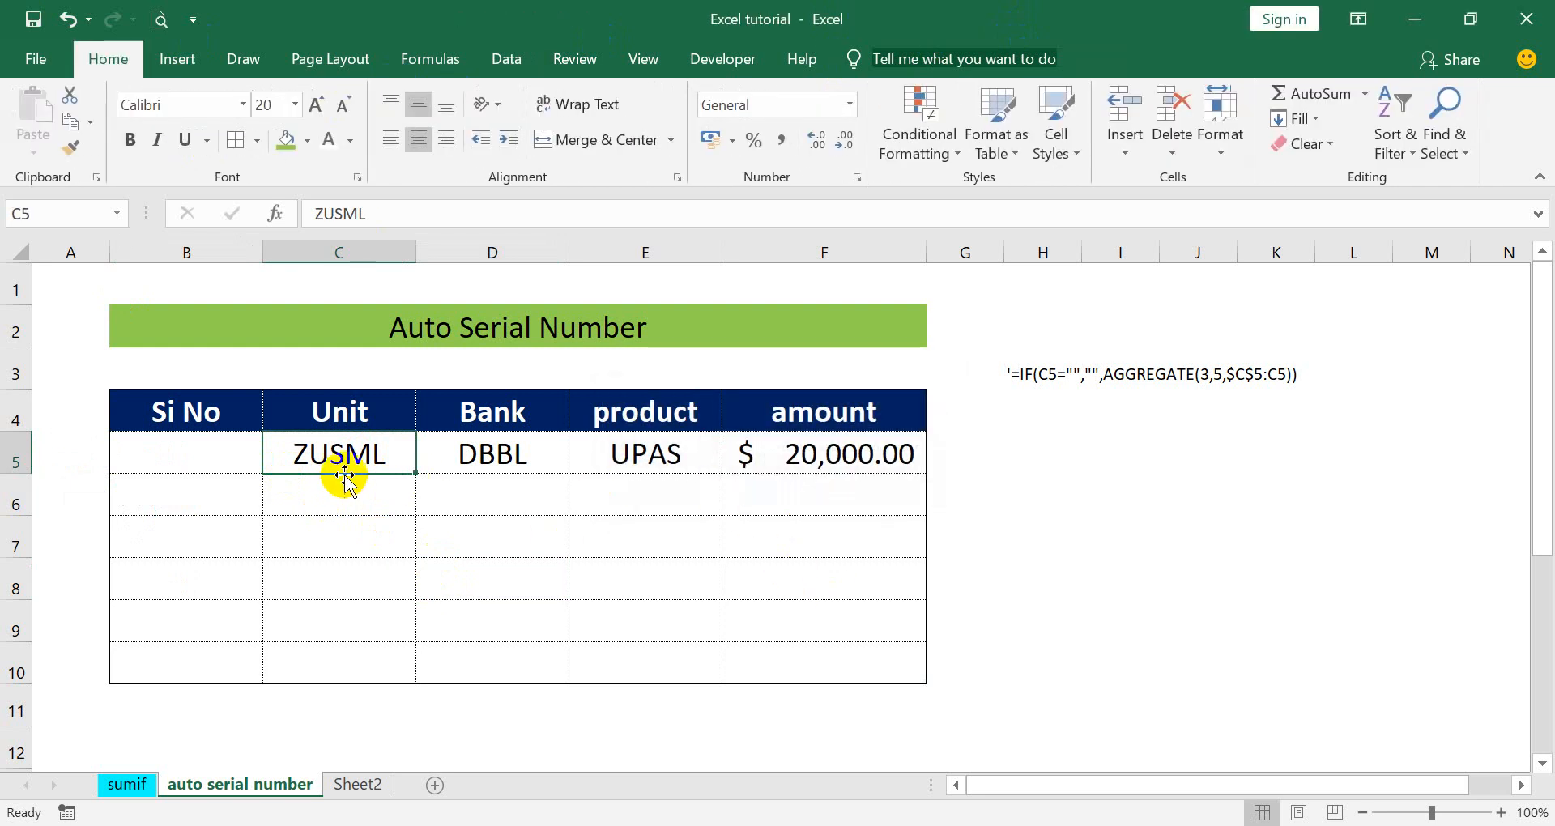
click(365, 503)
click(324, 454)
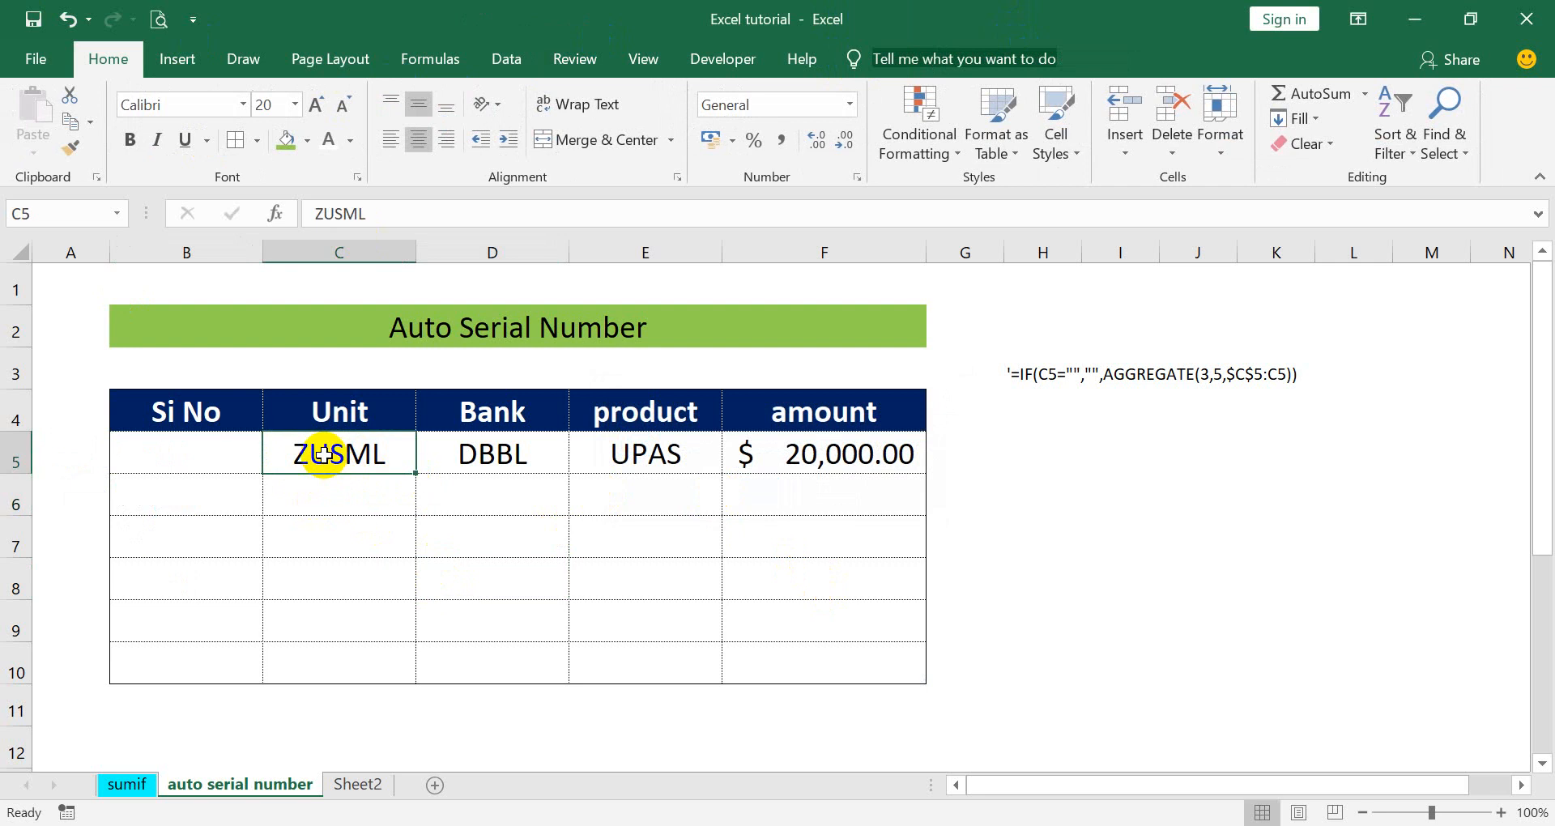
- Start a formula in B5 with =IF(C5="","", so that an empty Unit cell returns a blank
click(180, 461)
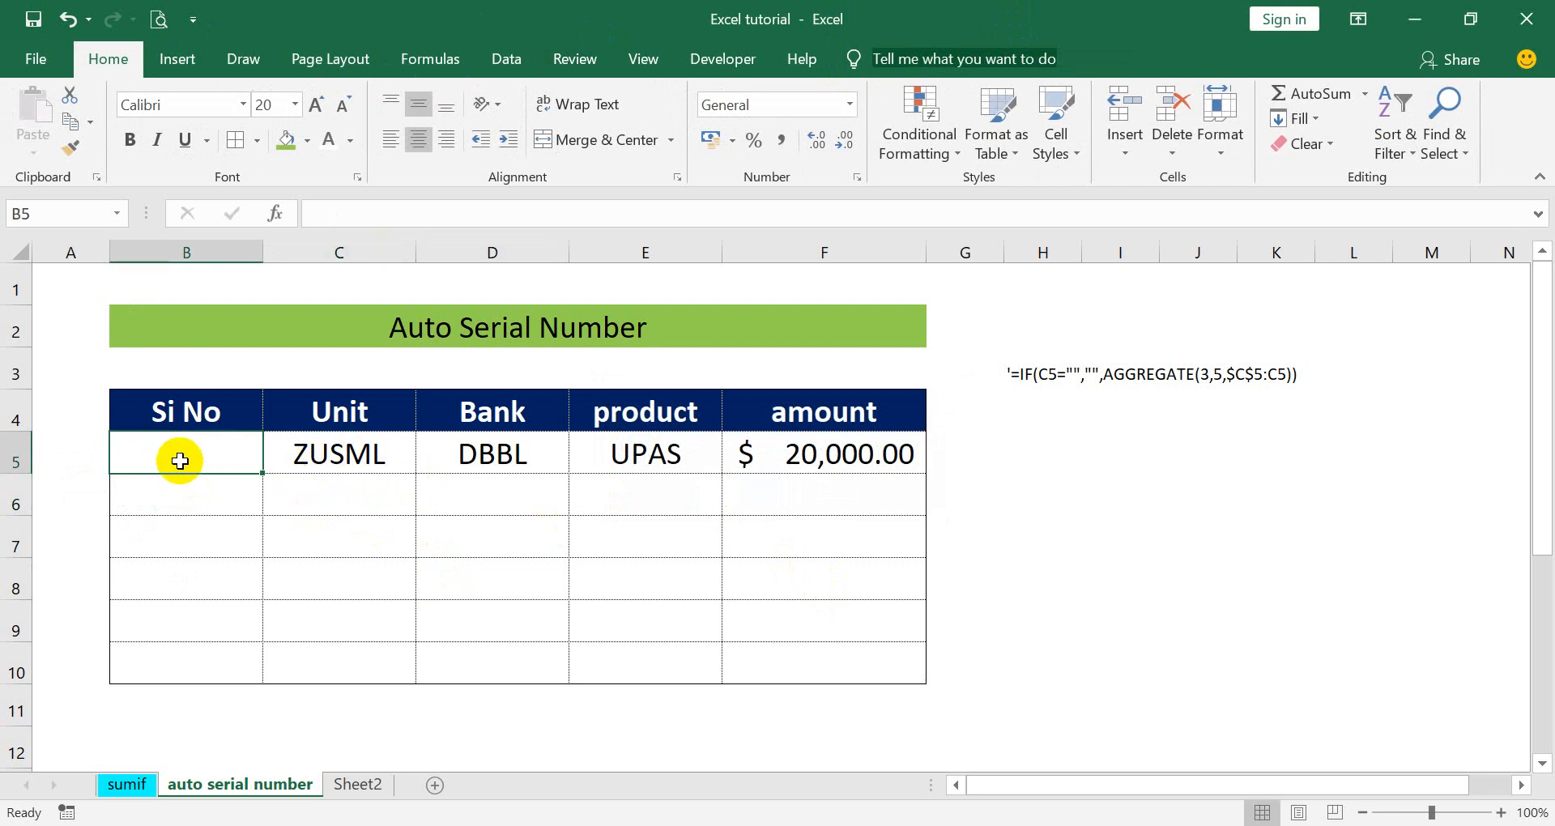
text(=)
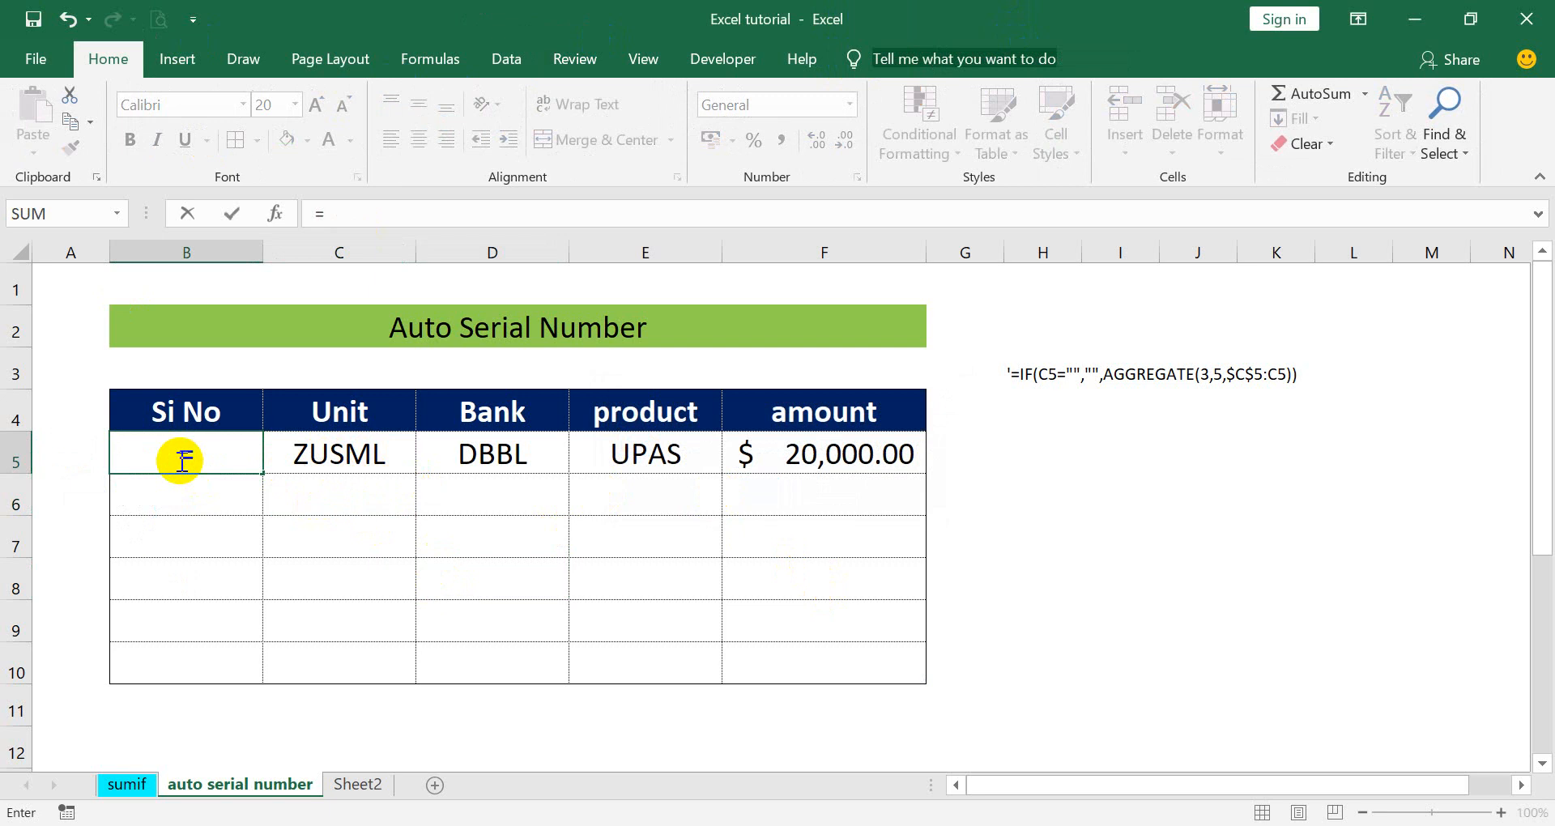
text(IF)
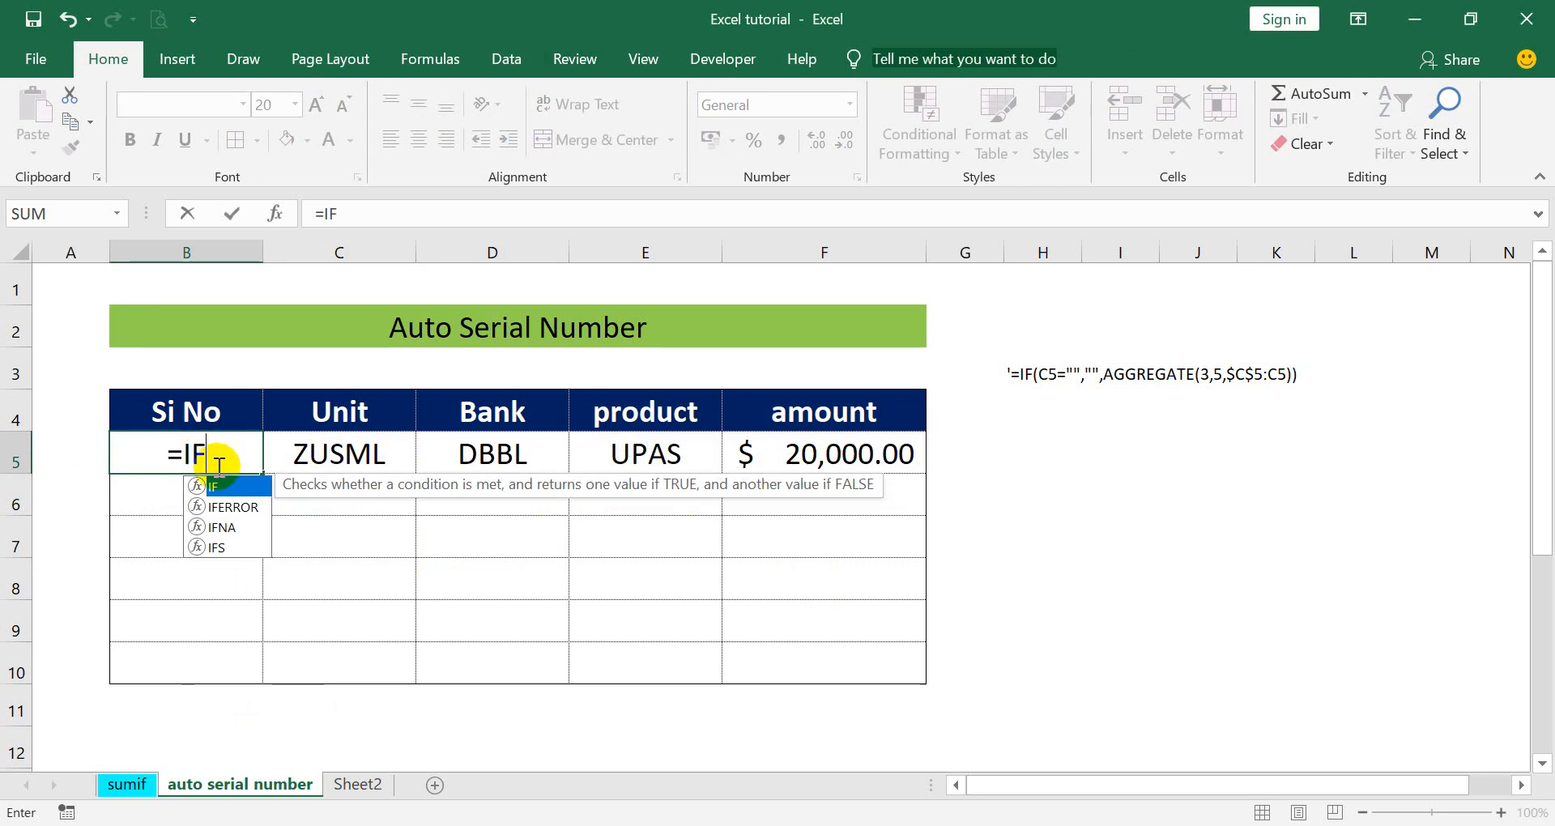
double_click(232, 486)
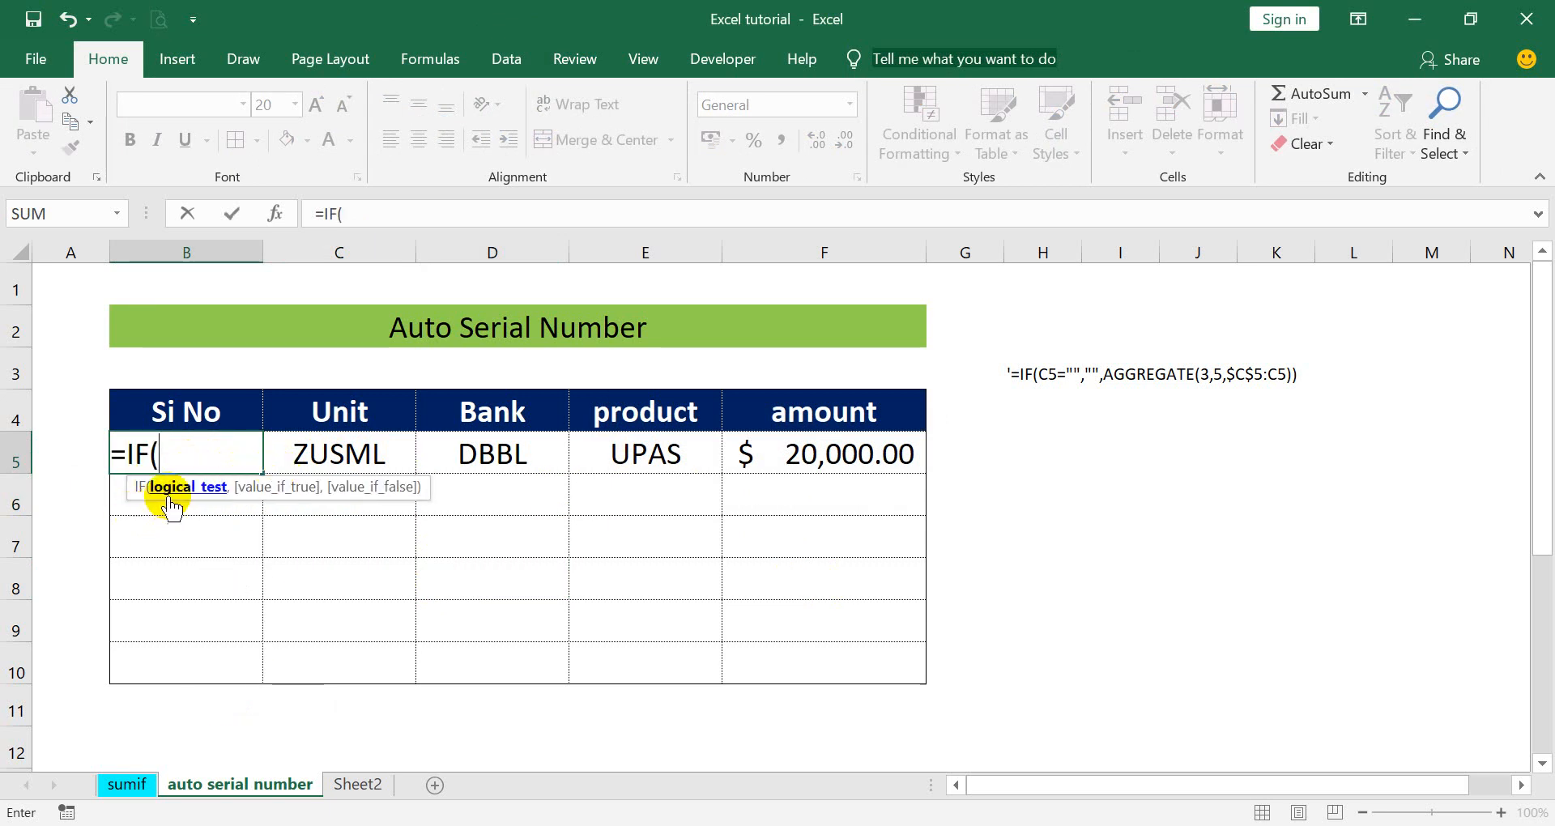
click(319, 457)
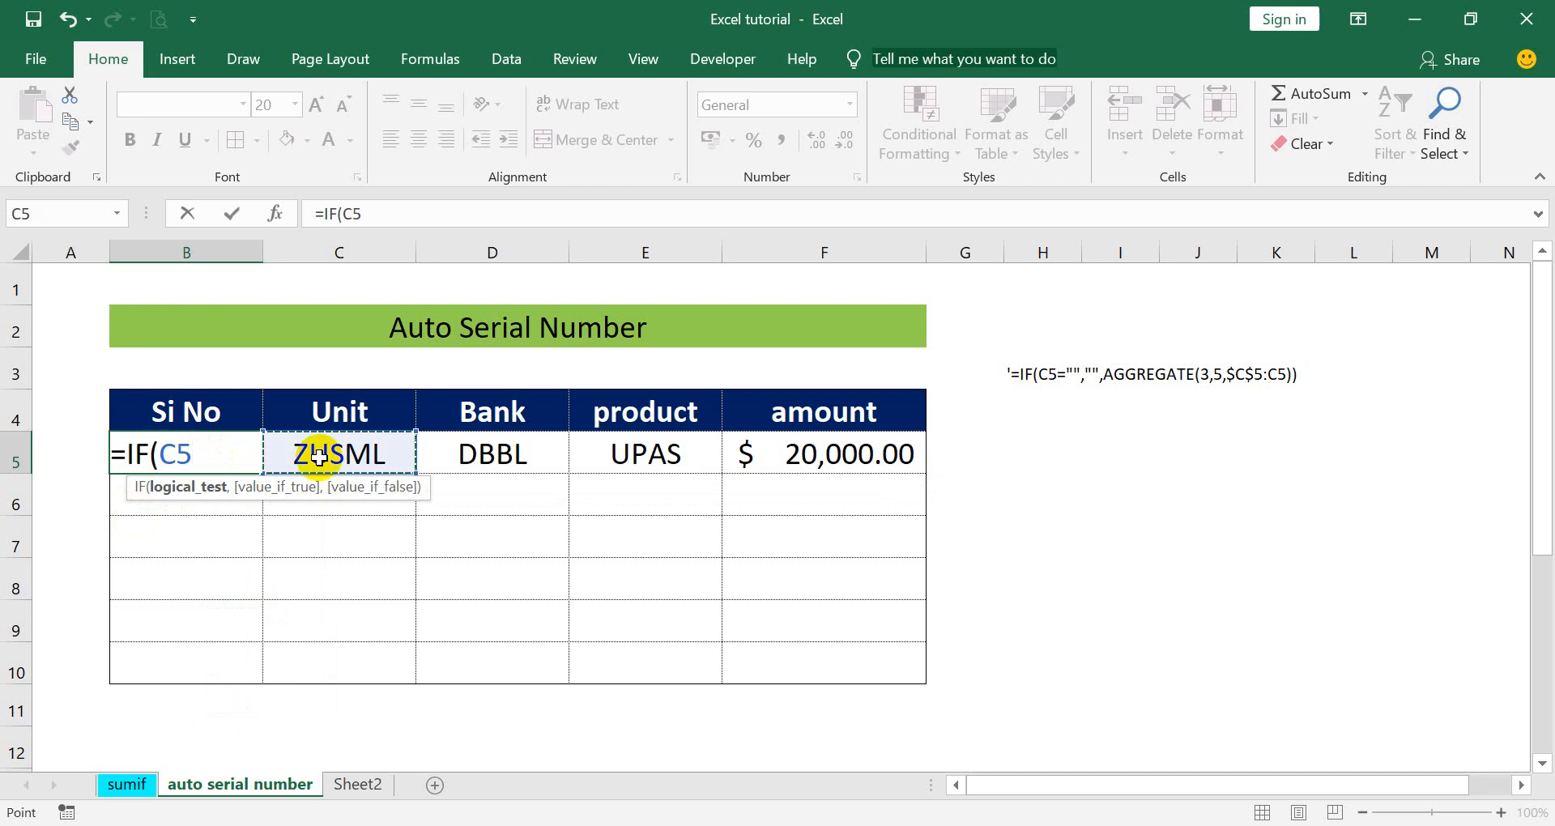
text(=)
text("",)
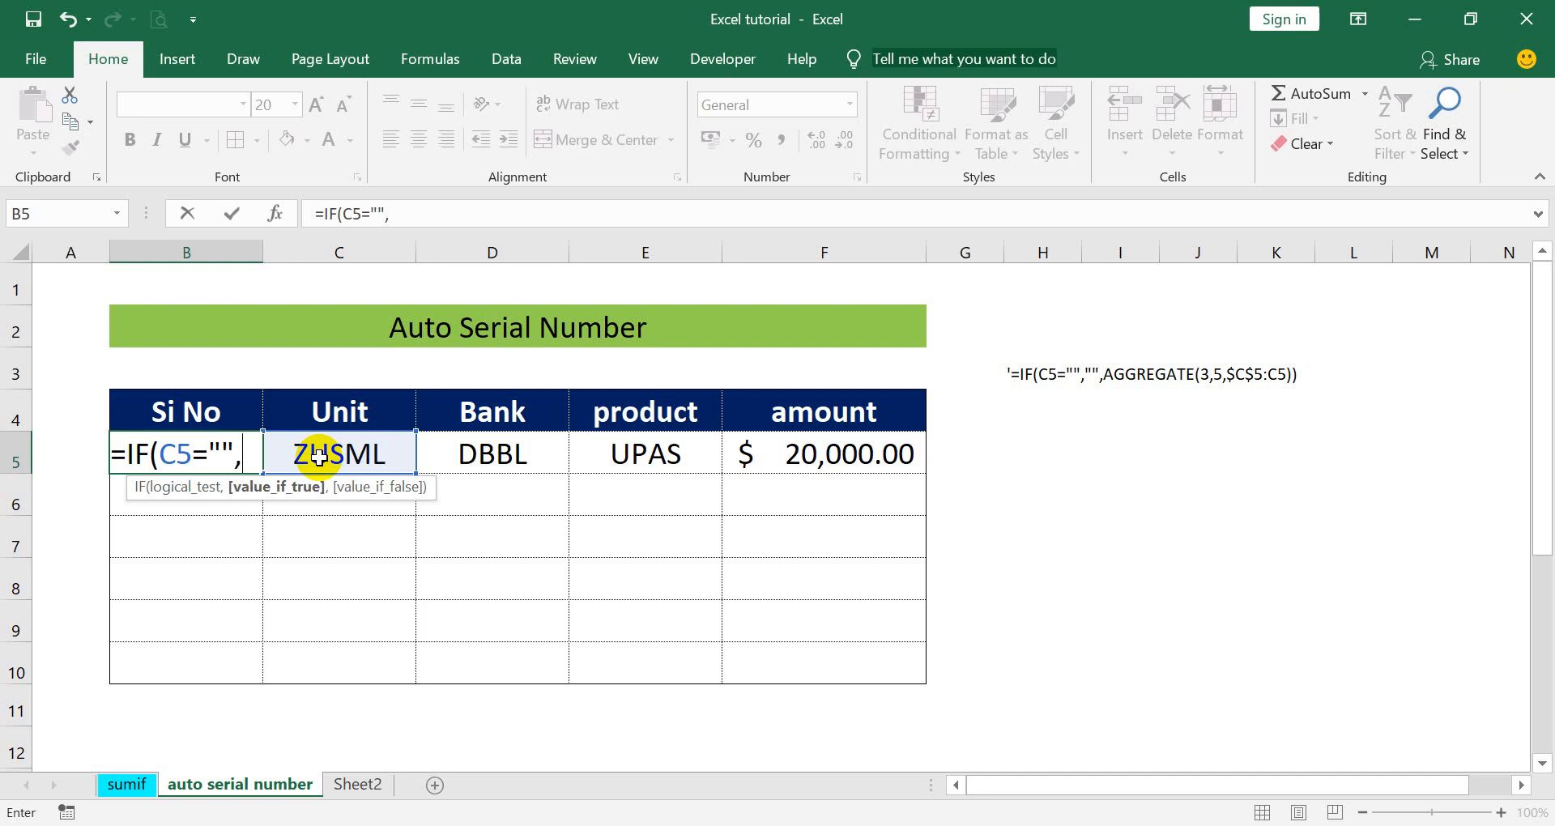
text("")
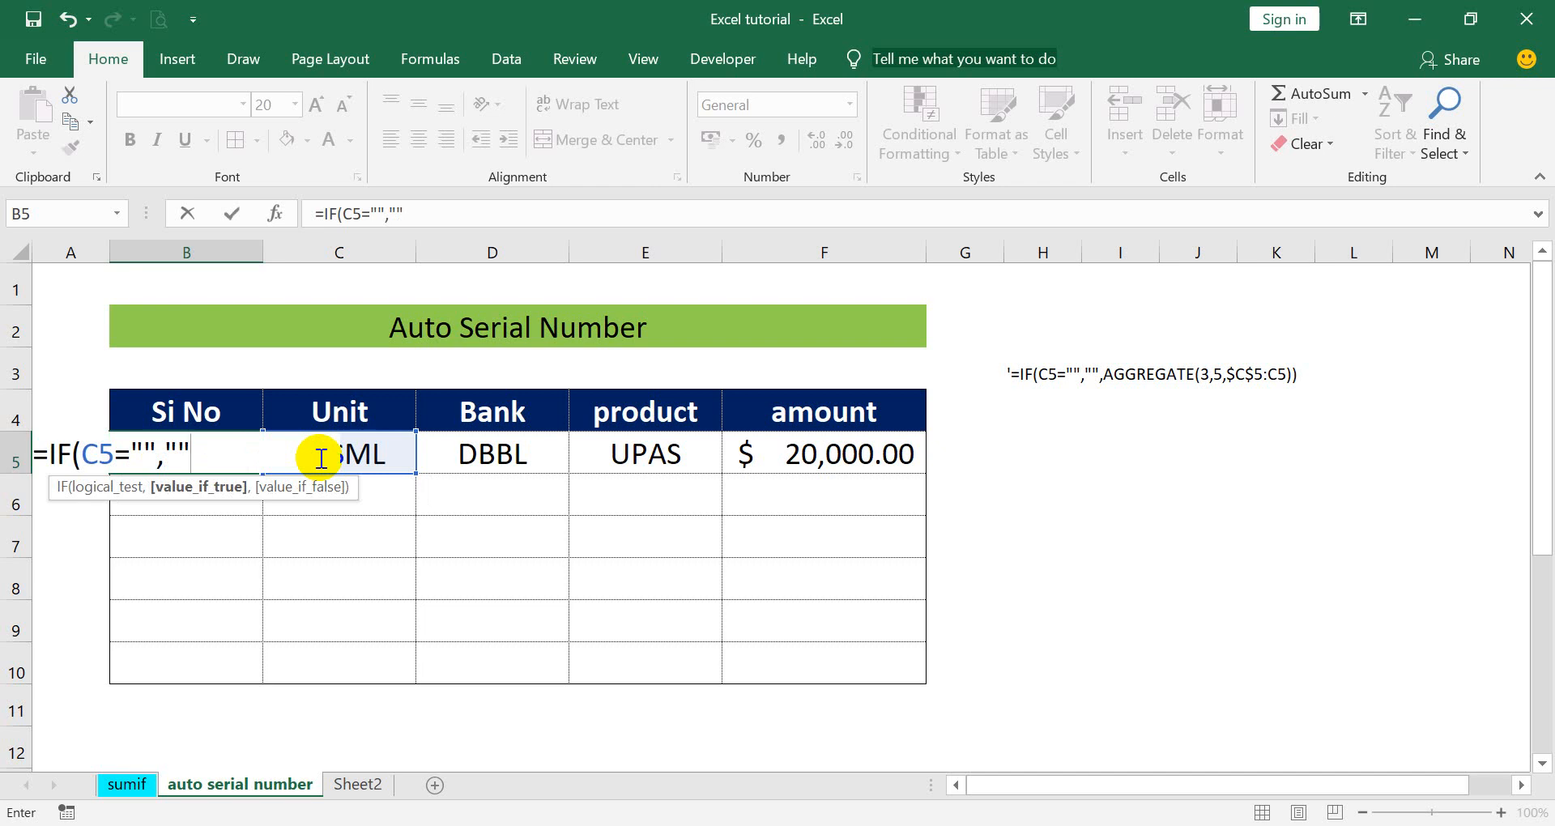
text(,)
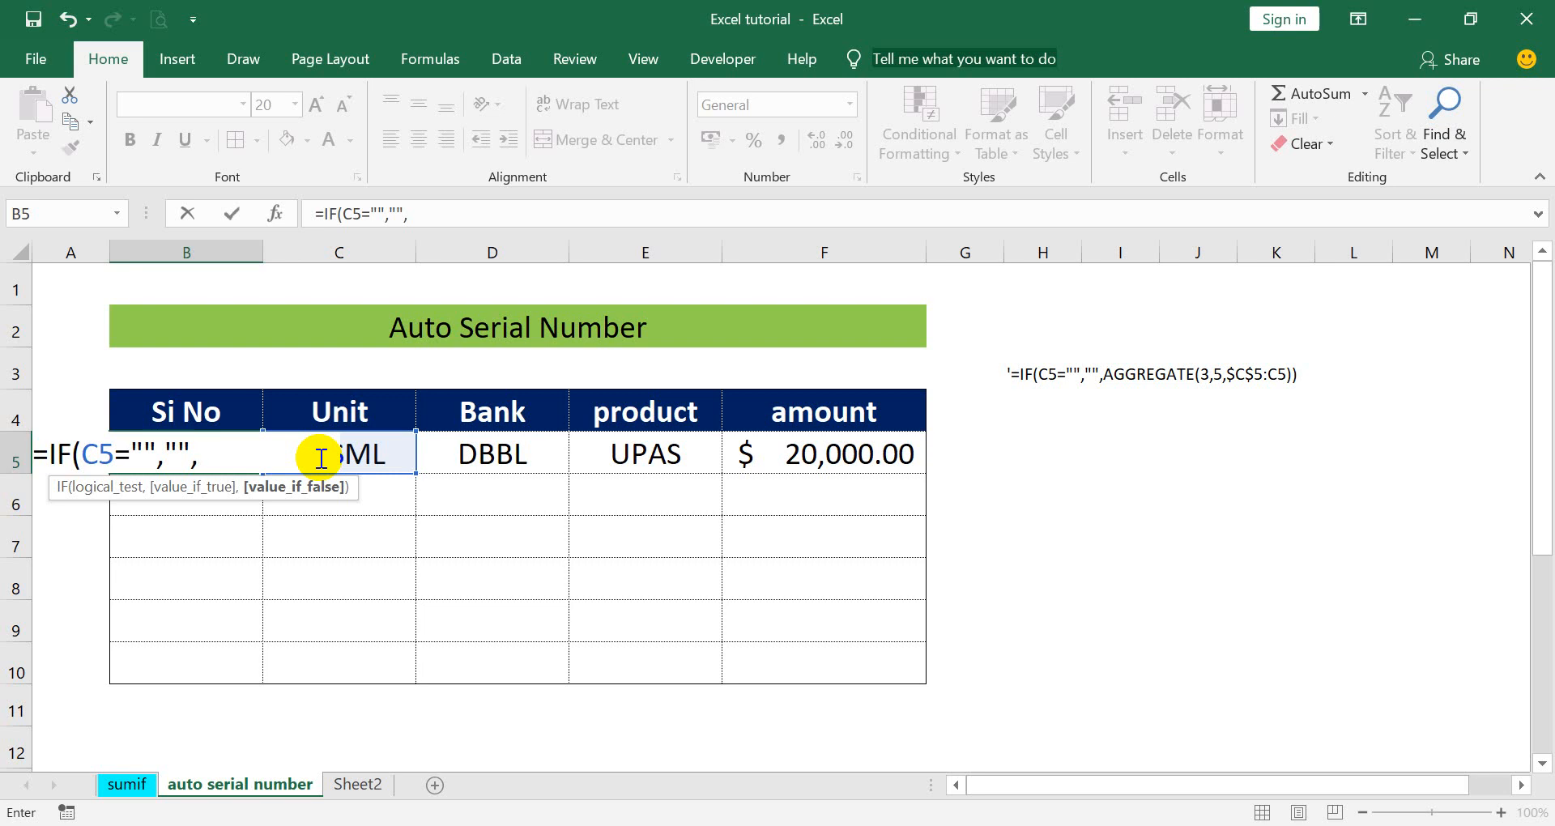
text(AGG)
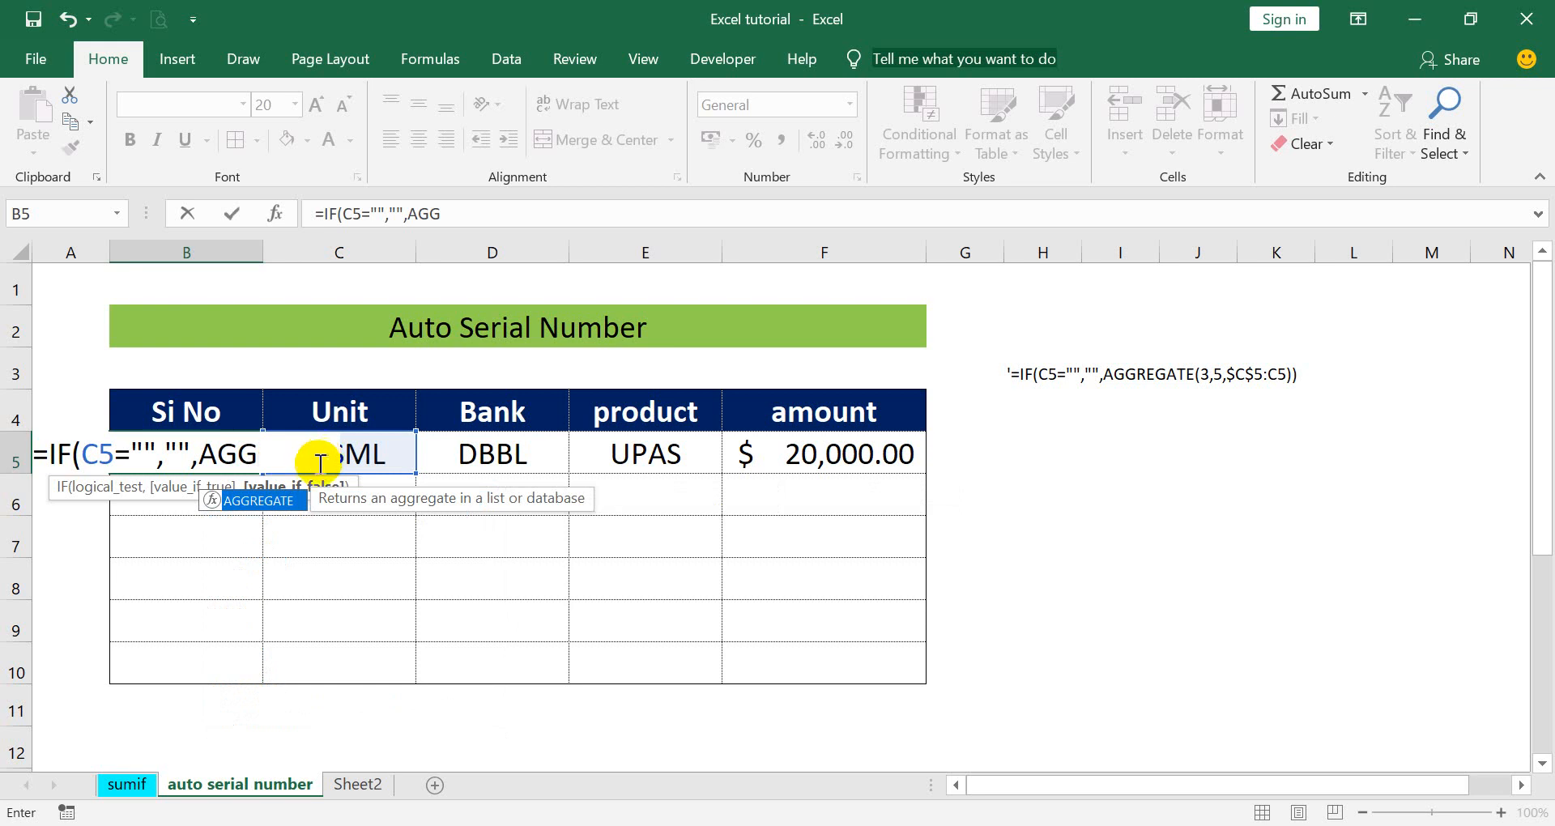
click(267, 501)
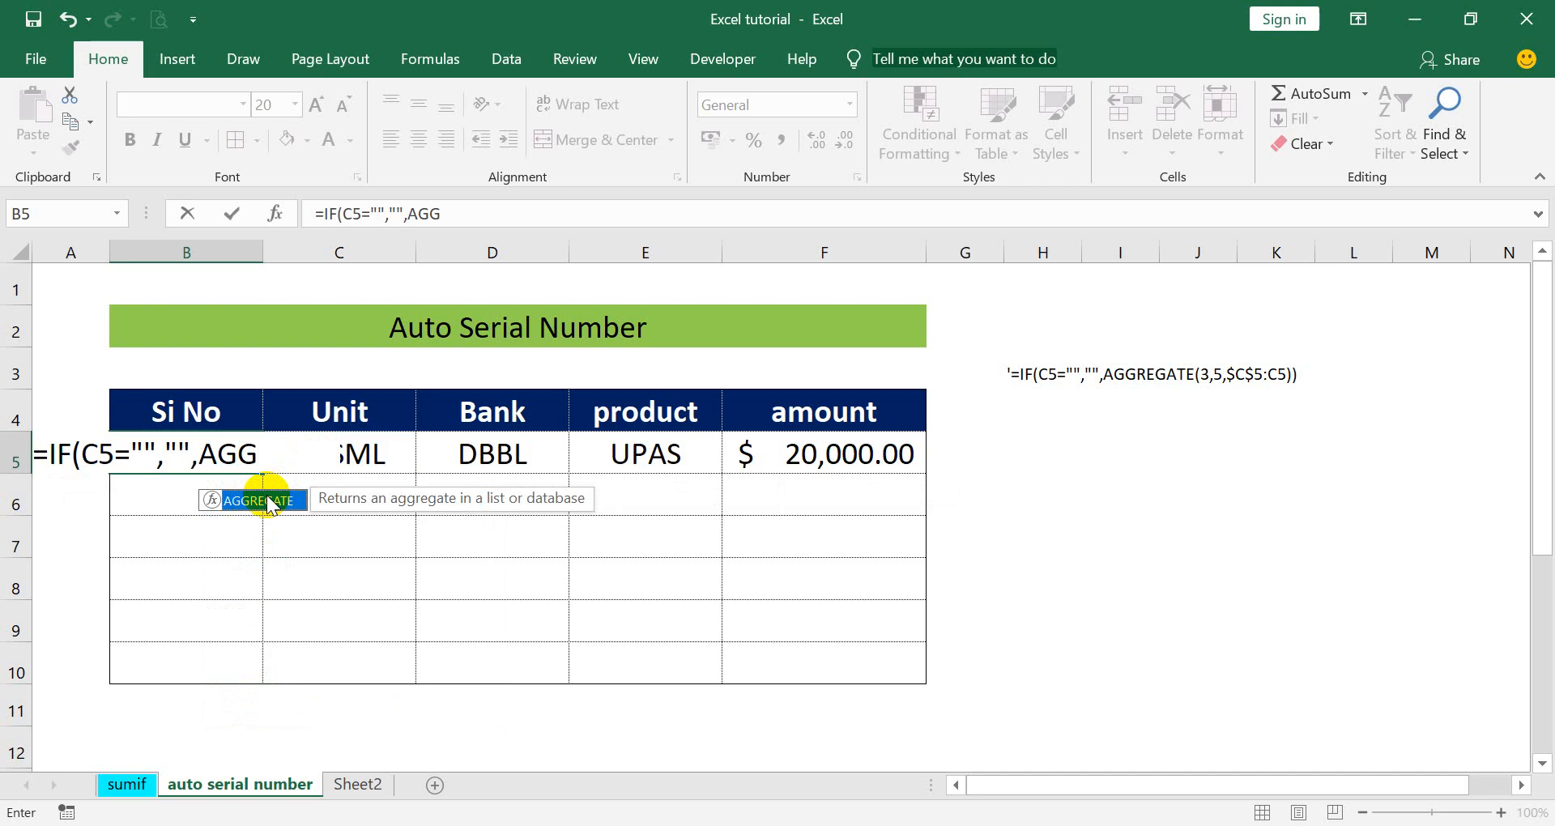
double_click(268, 500)
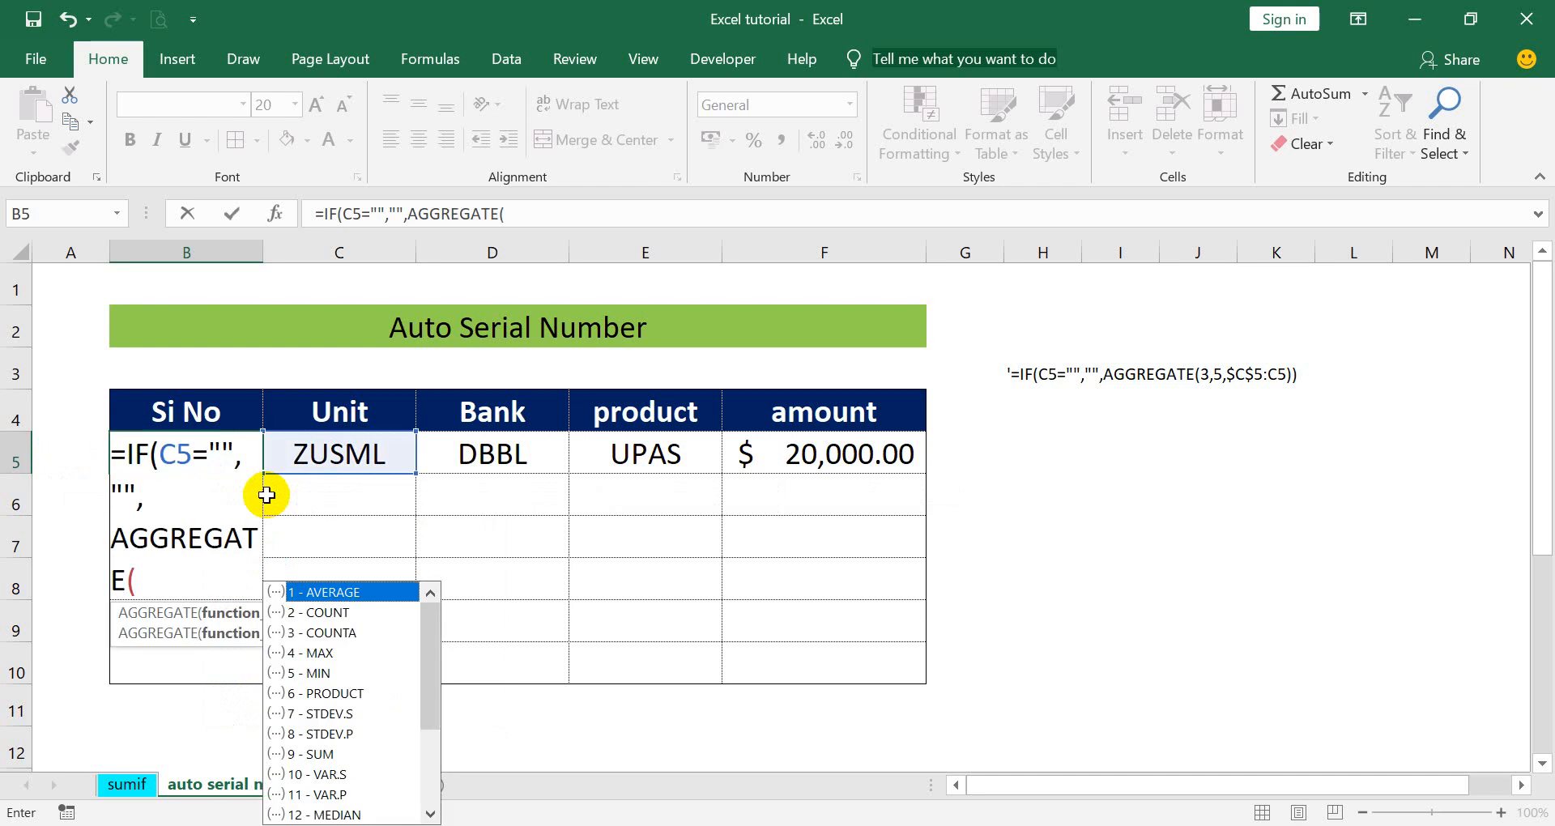
click(518, 215)
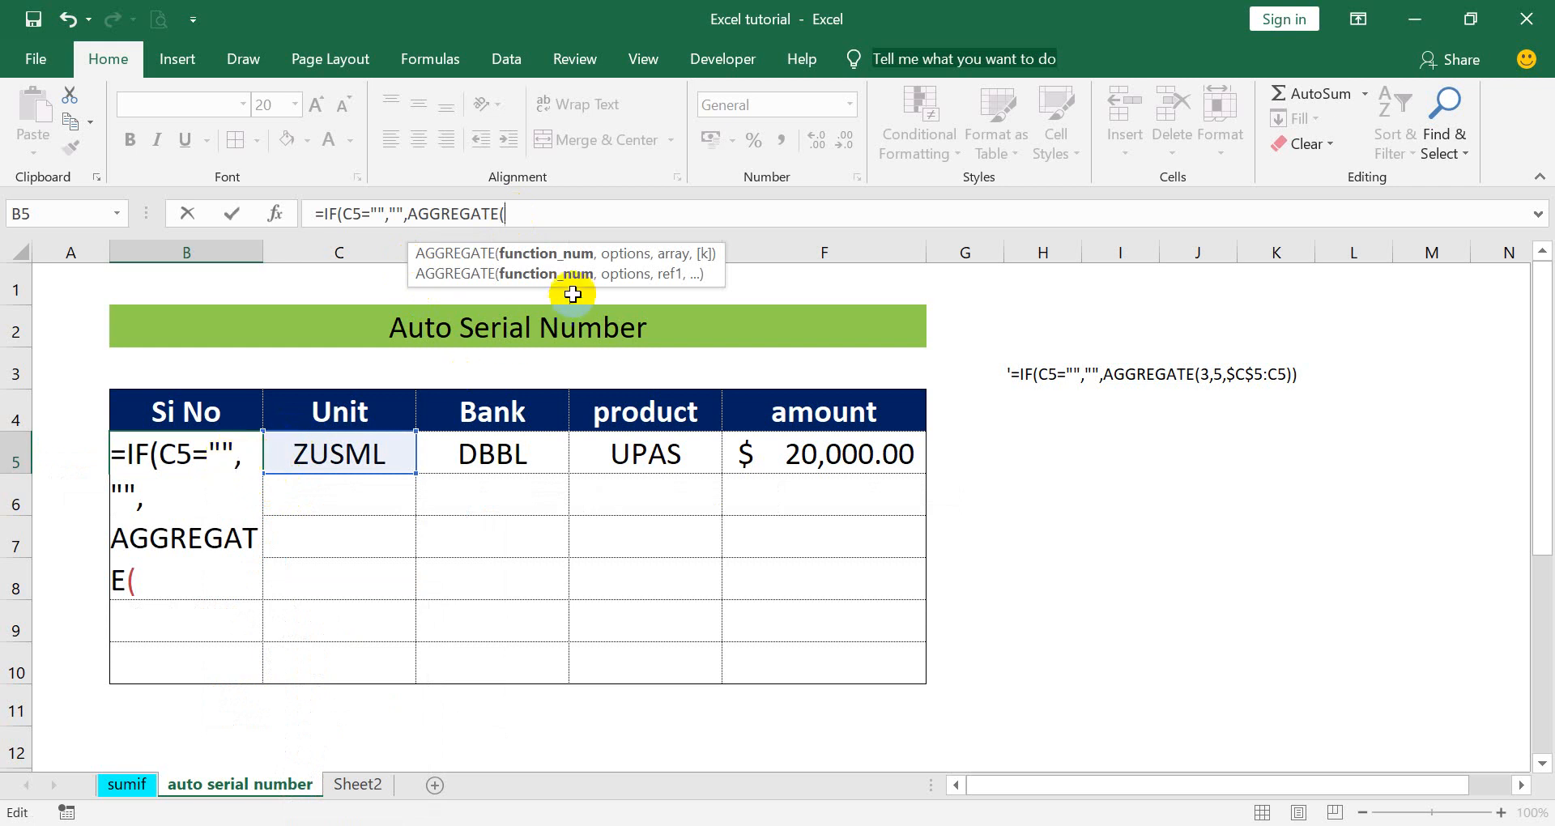
click(232, 442)
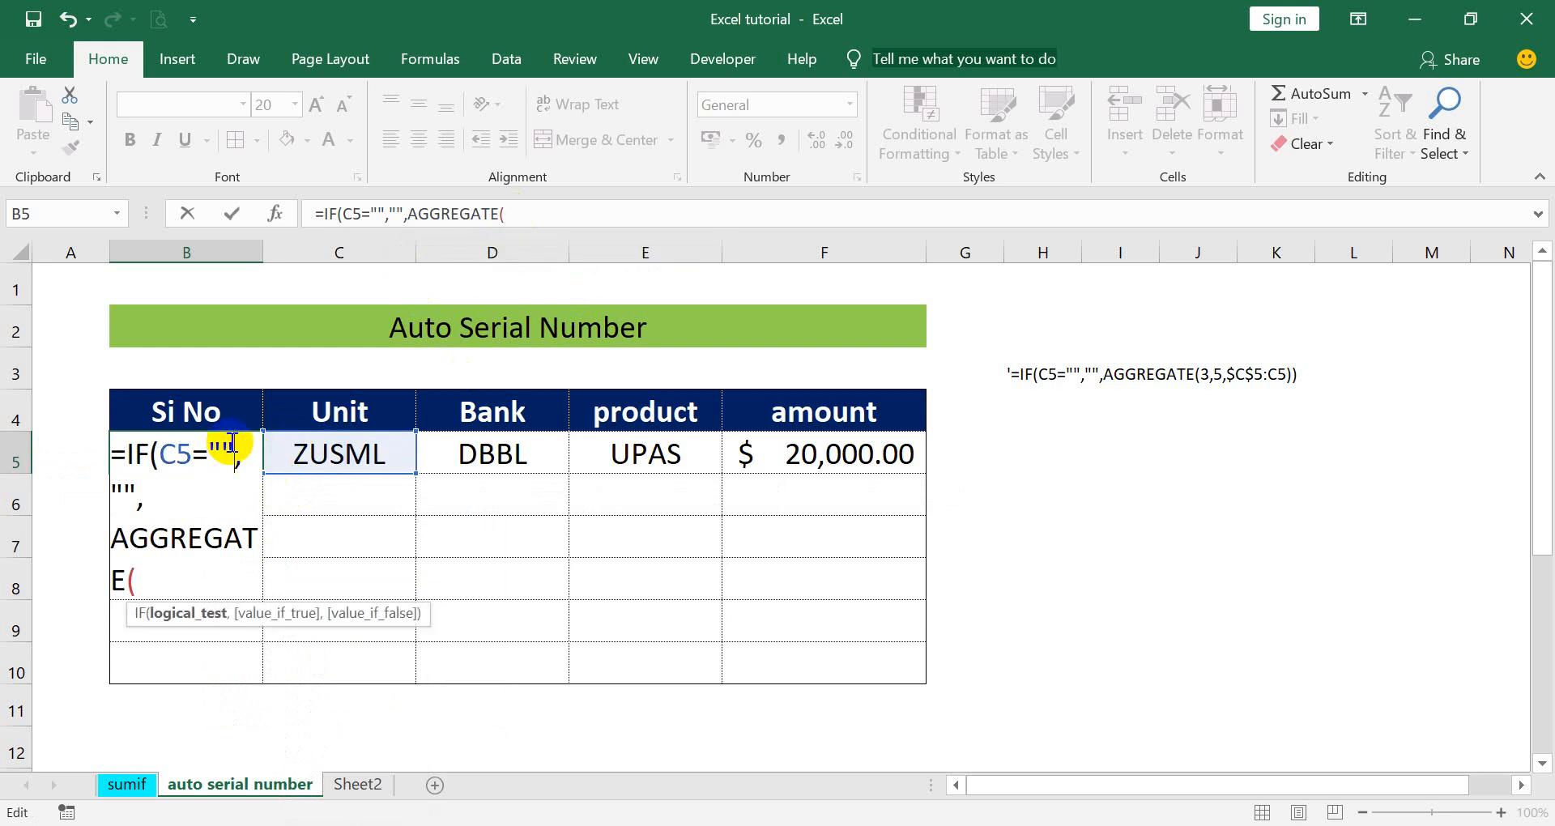
click(176, 565)
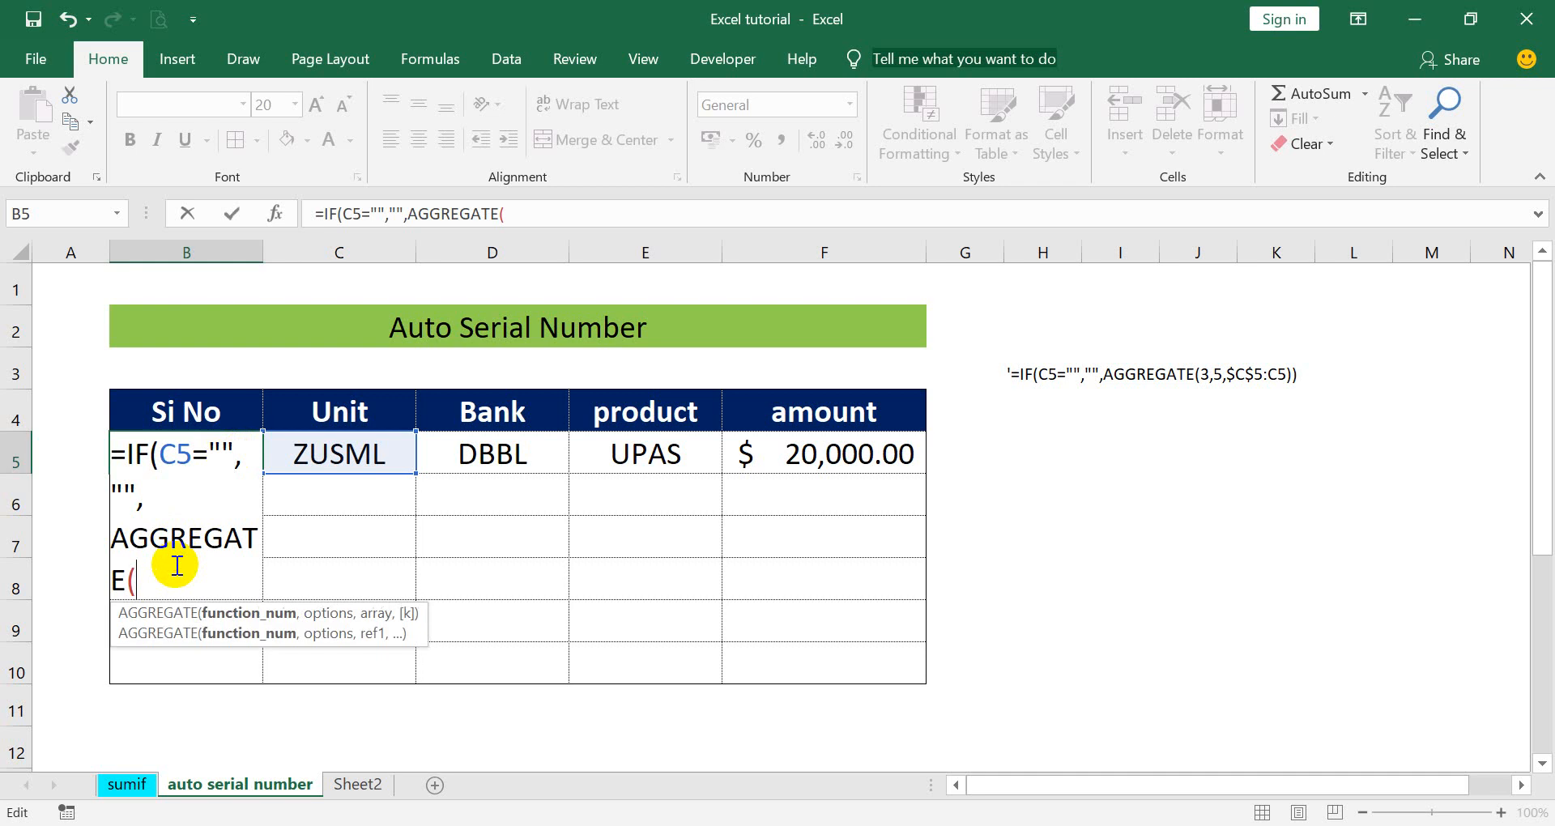
click(225, 444)
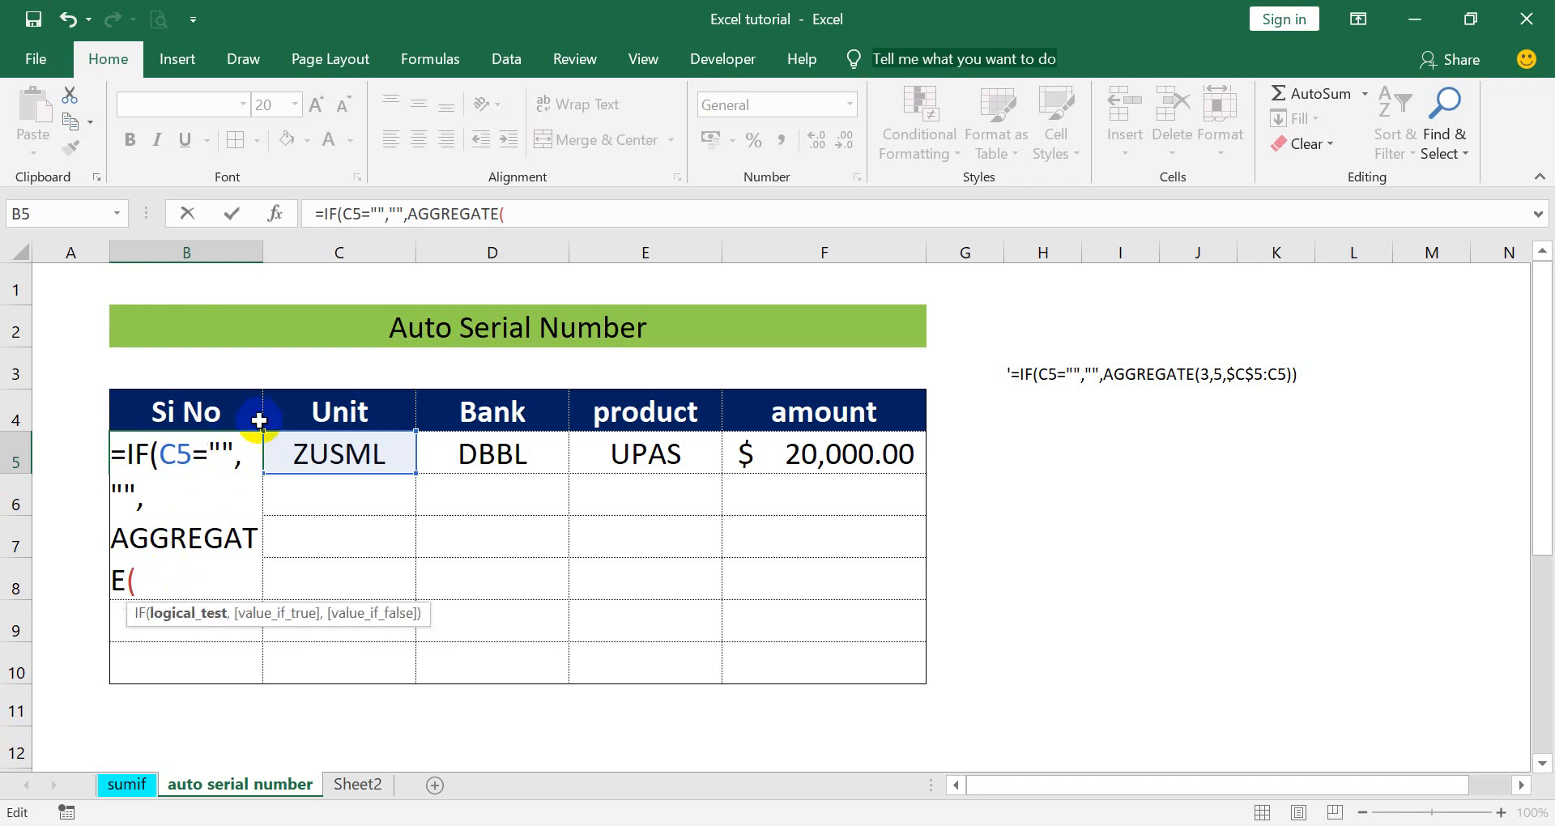
click(513, 213)
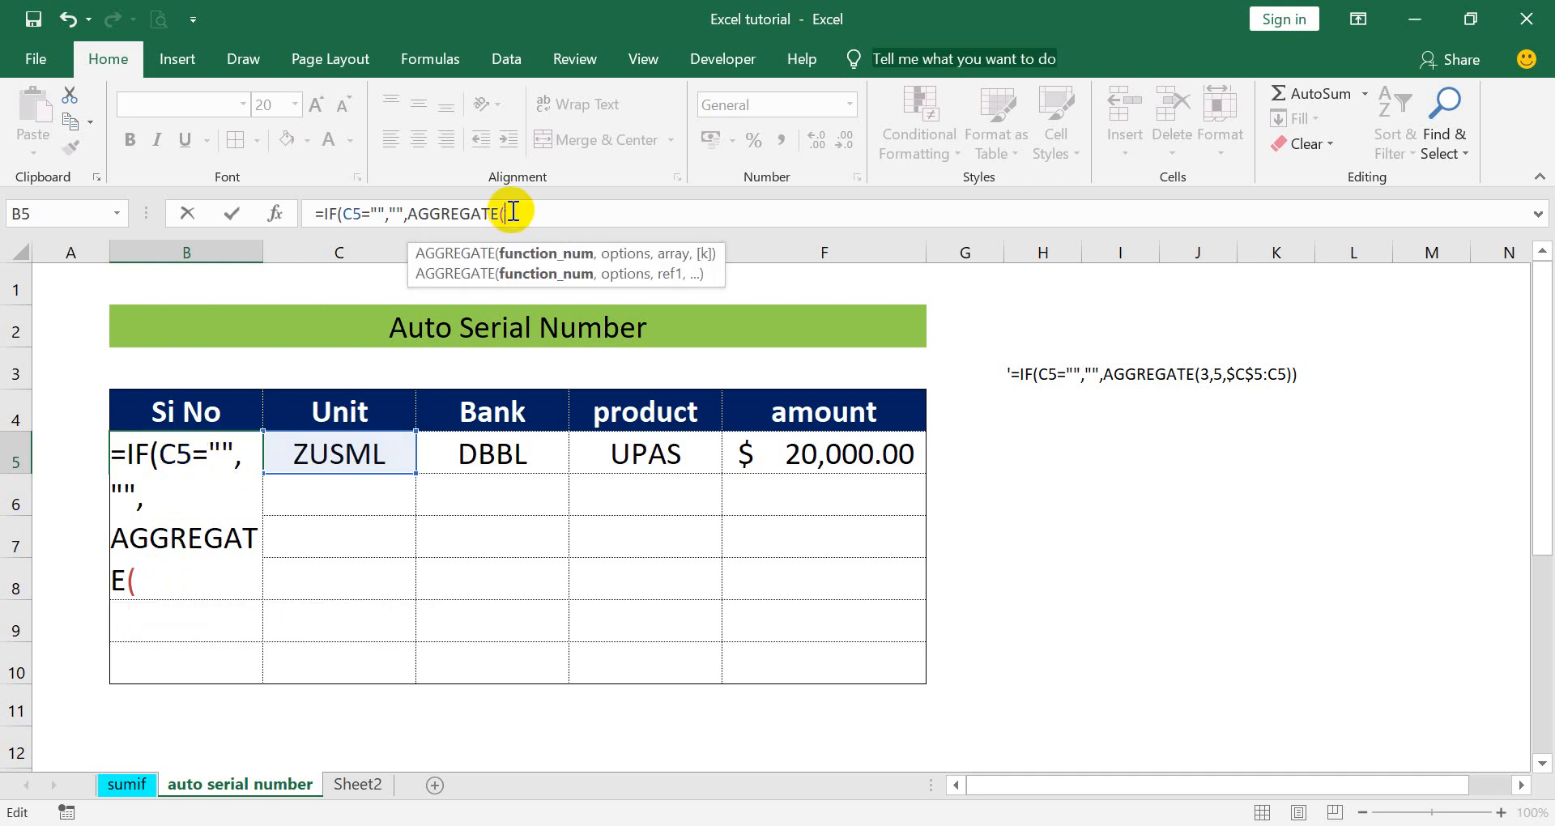
drag(514, 212, 413, 213)
key(BackSpace)
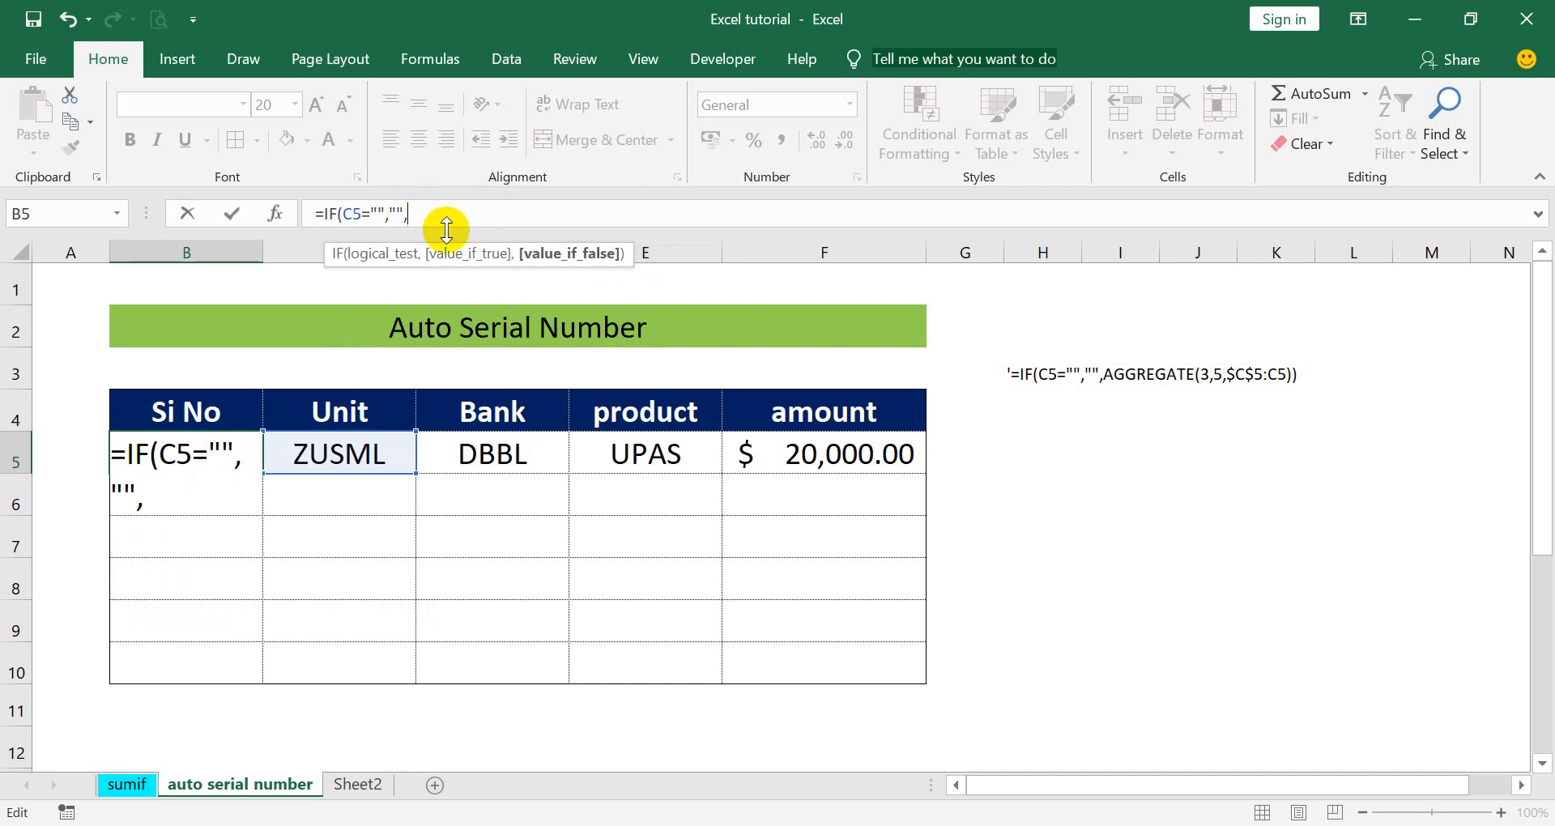
text(A)
text(=)
key(BackSpace)
key(BackSpace)
click(198, 458)
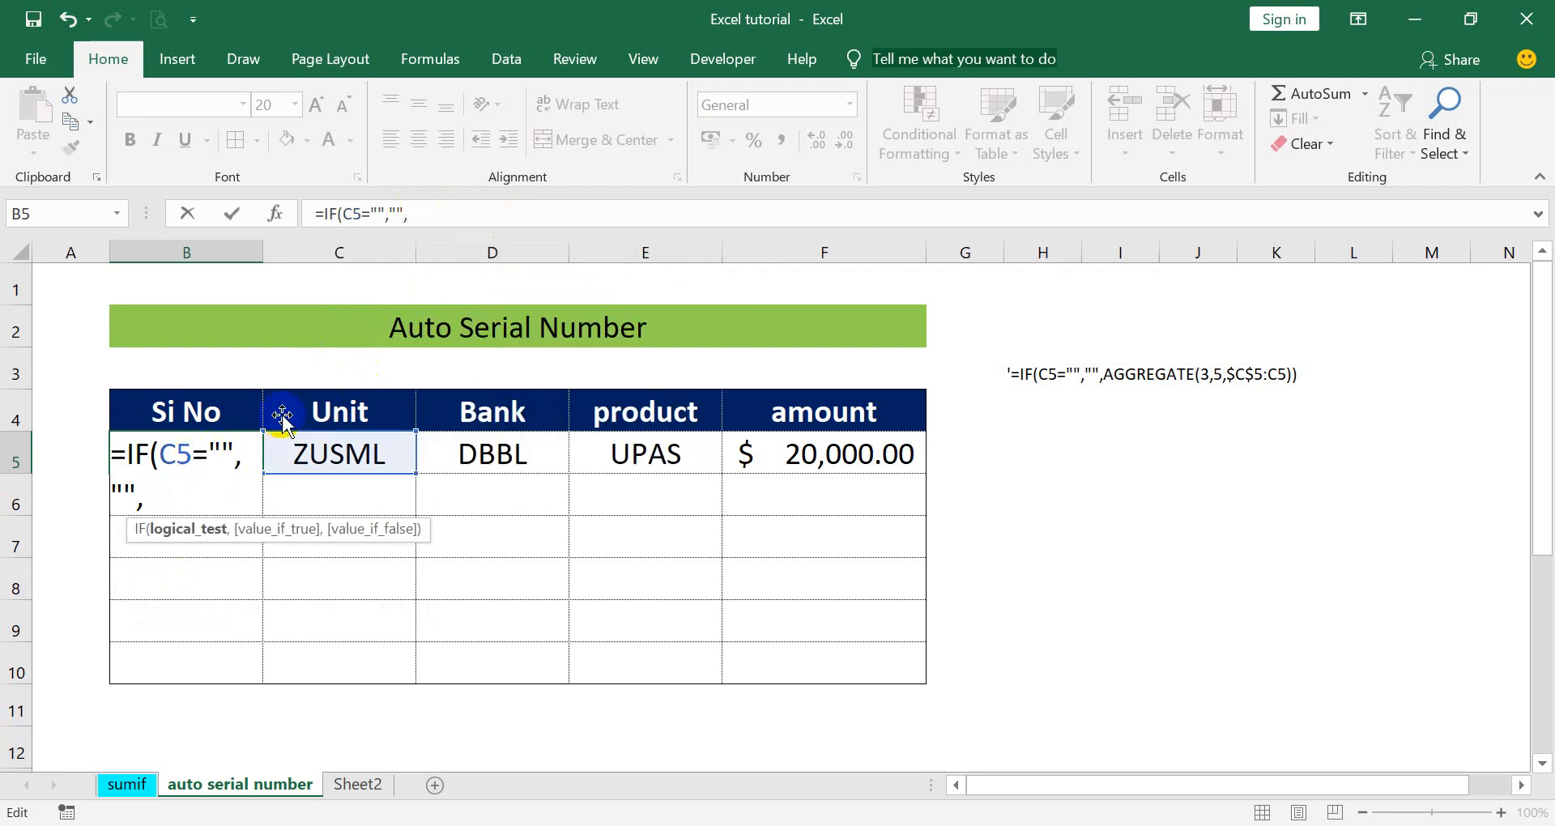
click(162, 490)
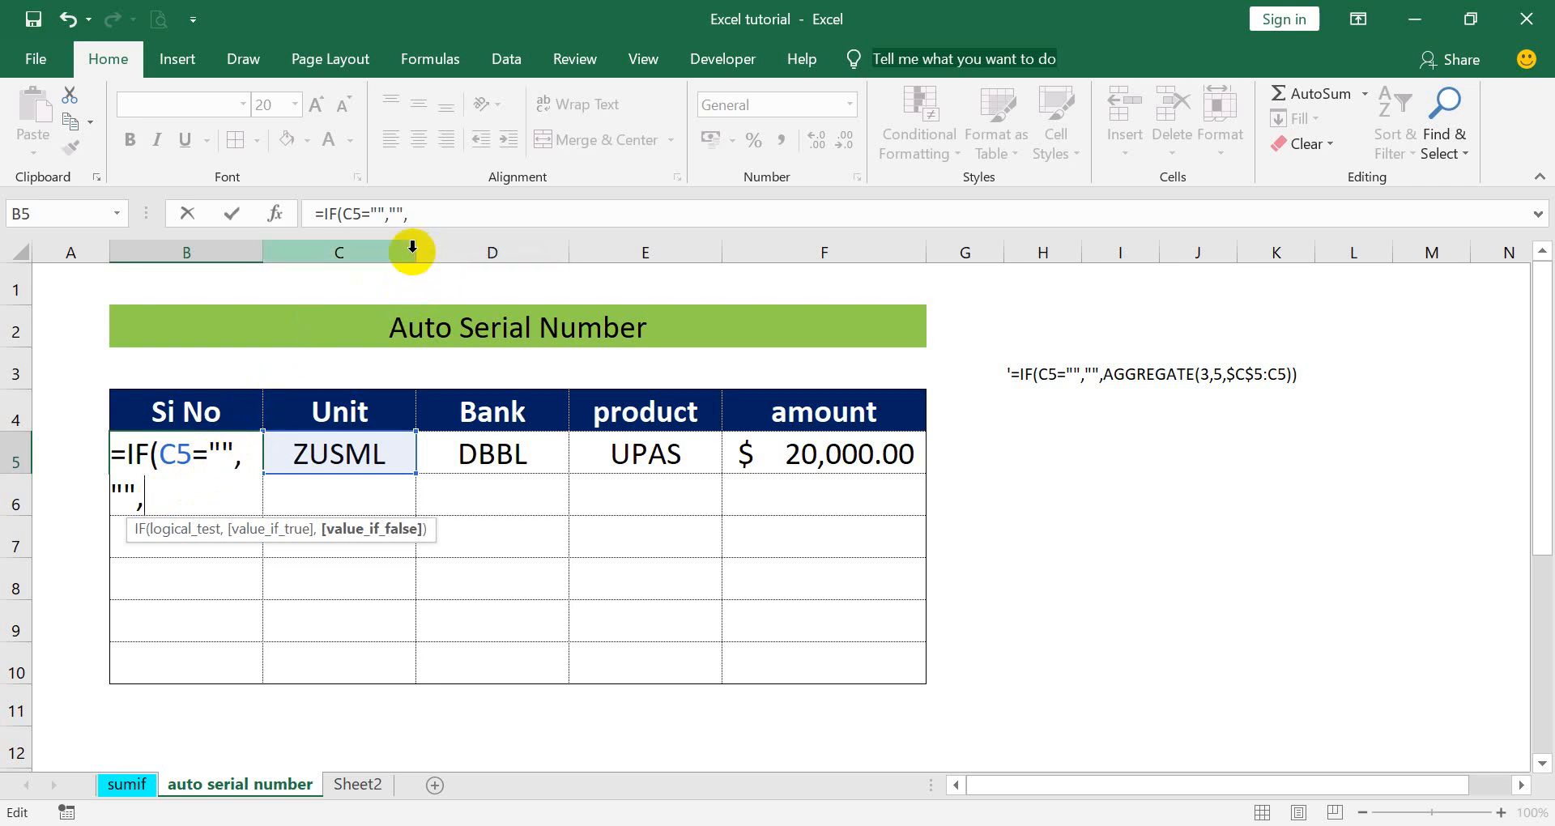
- Add AGGREGATE as the value-if-false in B5, using function 3 - COUNTA and option 5 - Ignore hidden rows
click(424, 219)
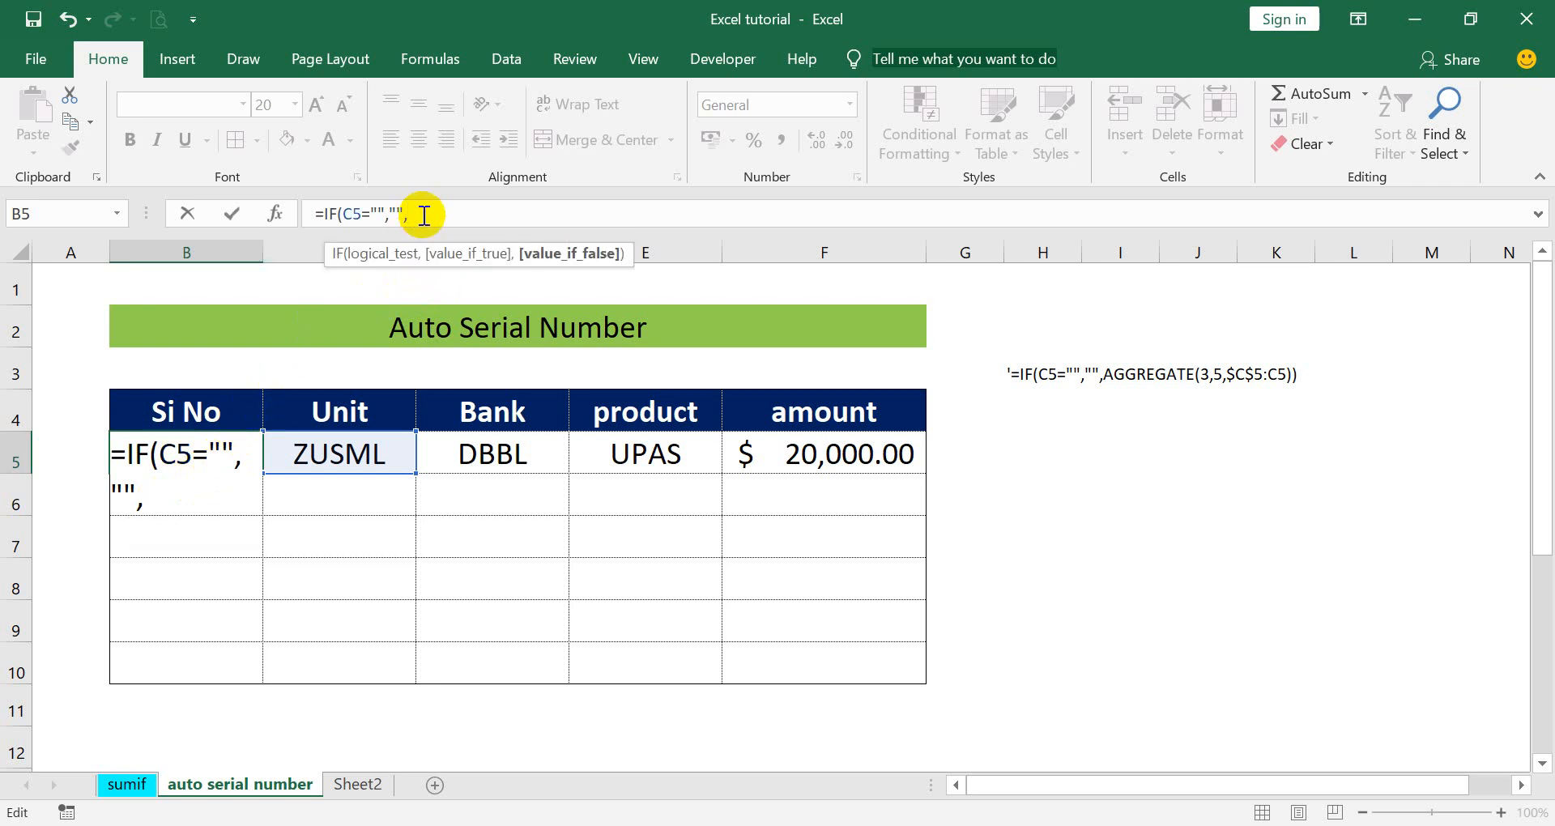
text(AGG)
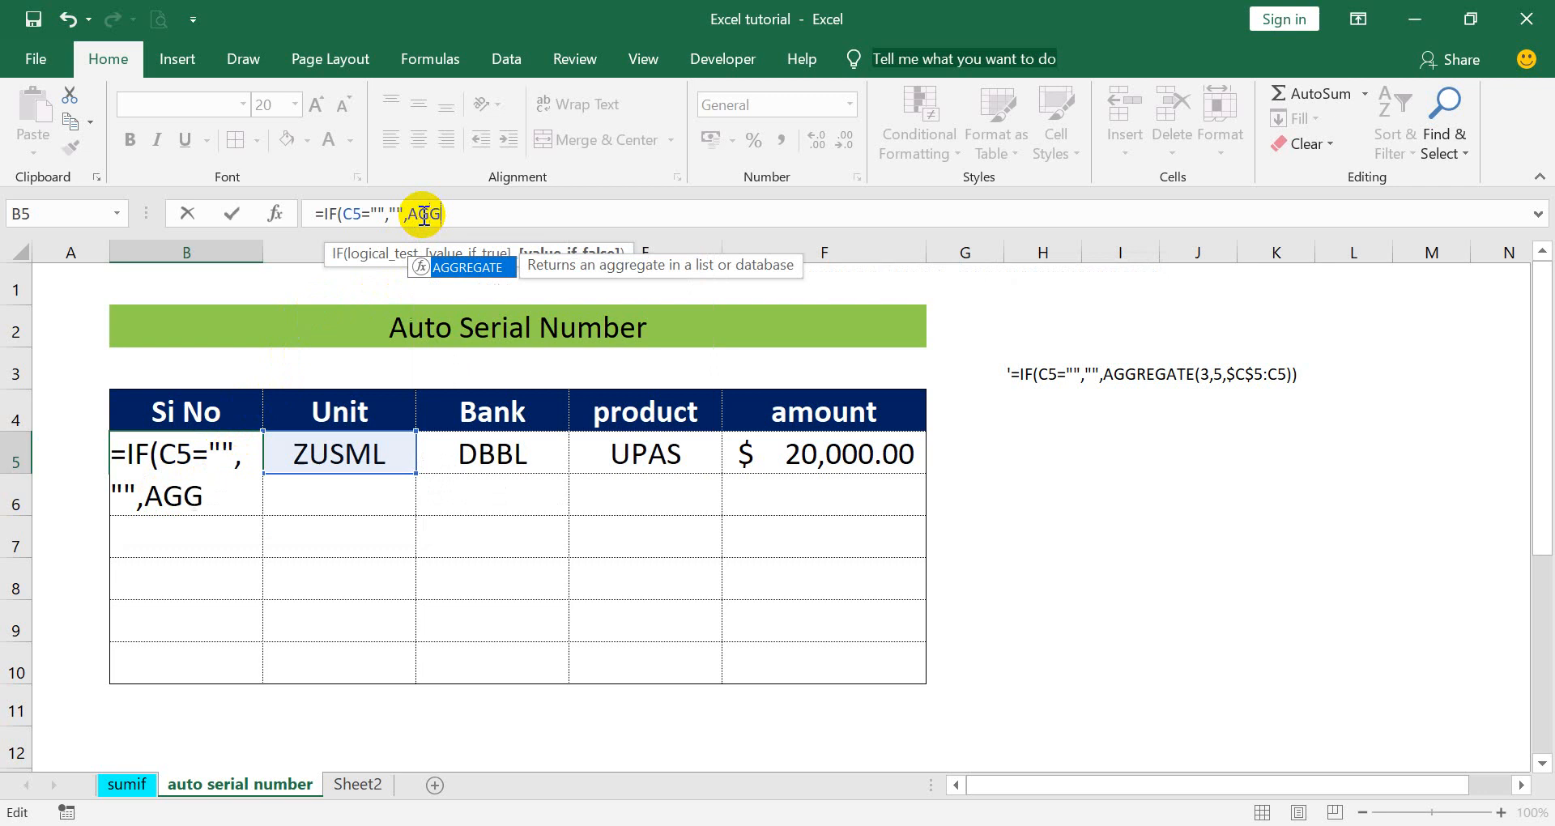
double_click(476, 268)
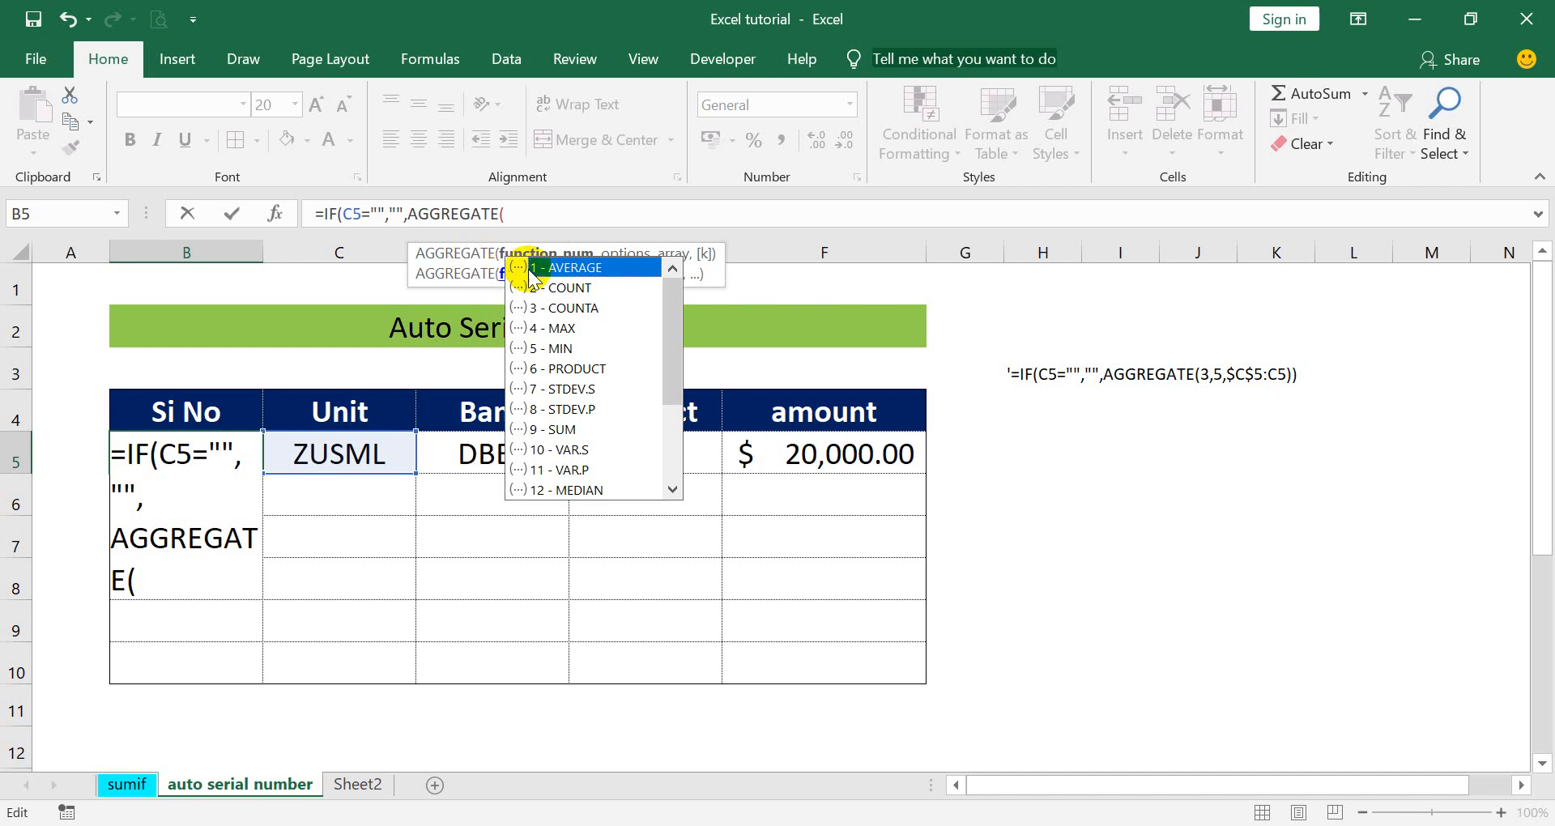
double_click(559, 308)
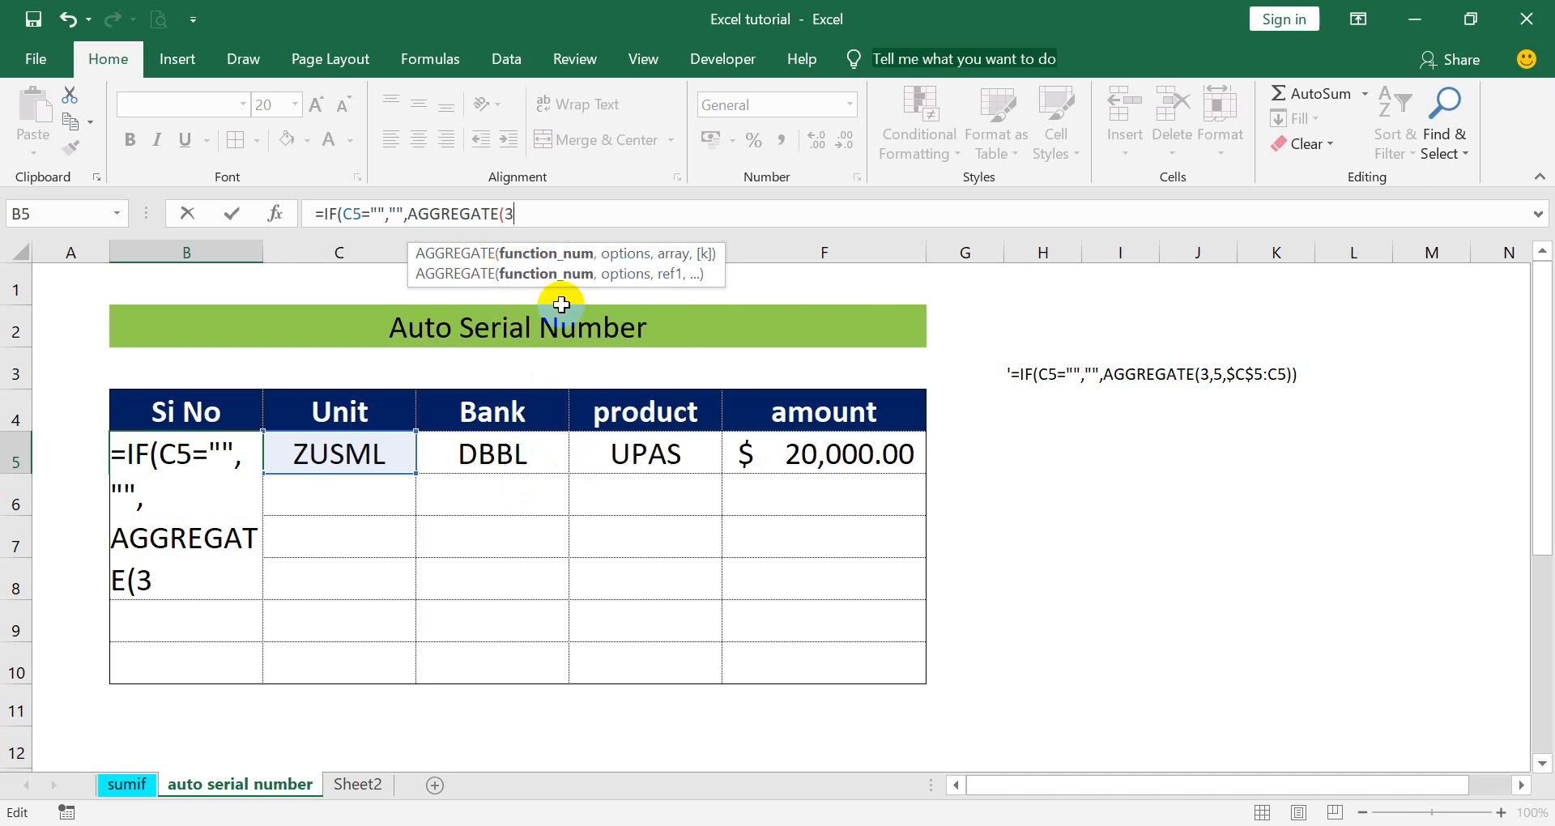
text(,)
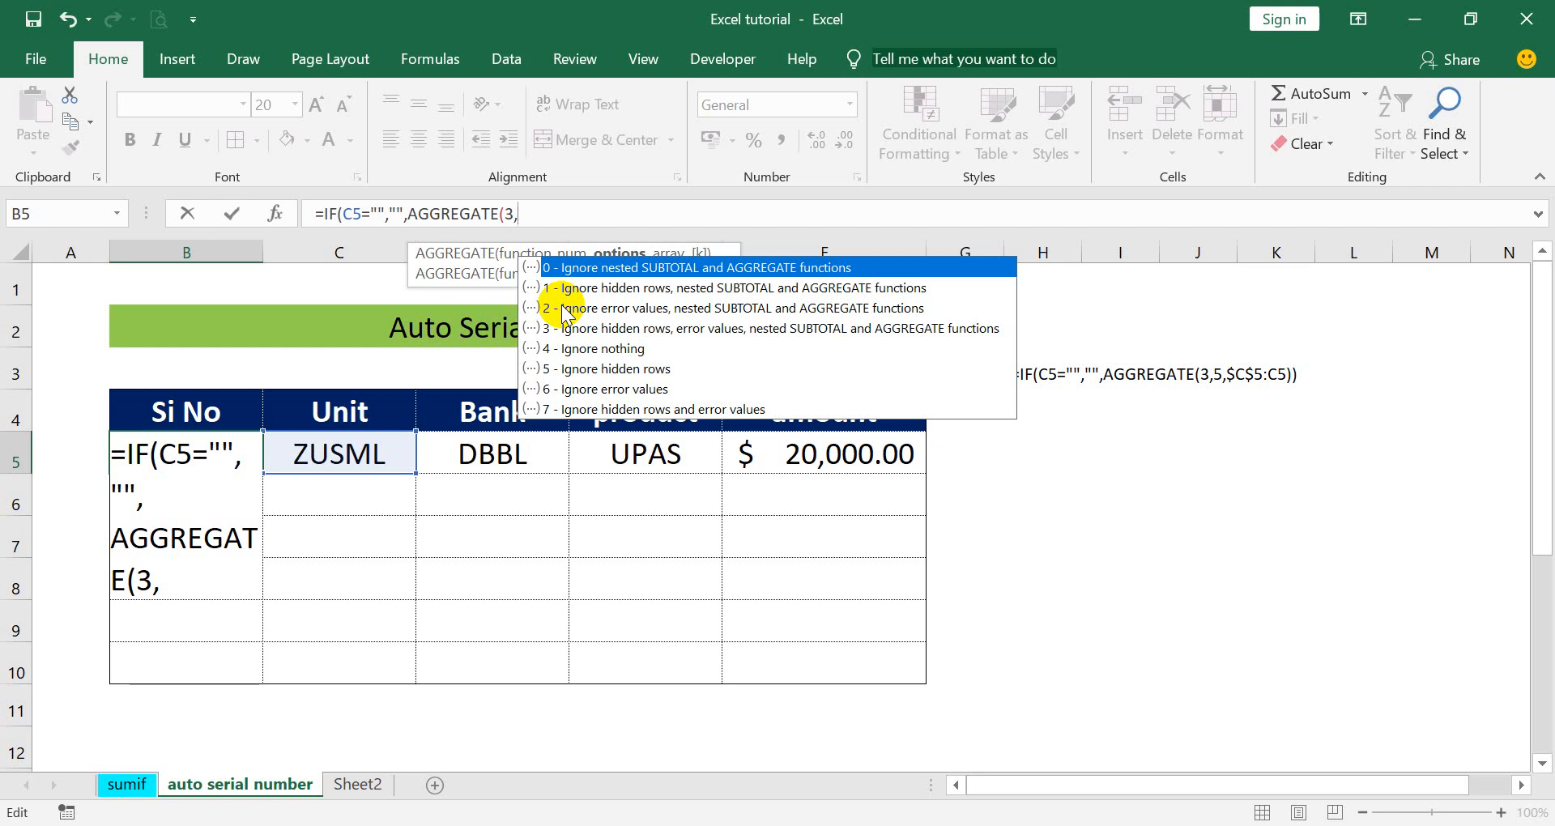
double_click(613, 369)
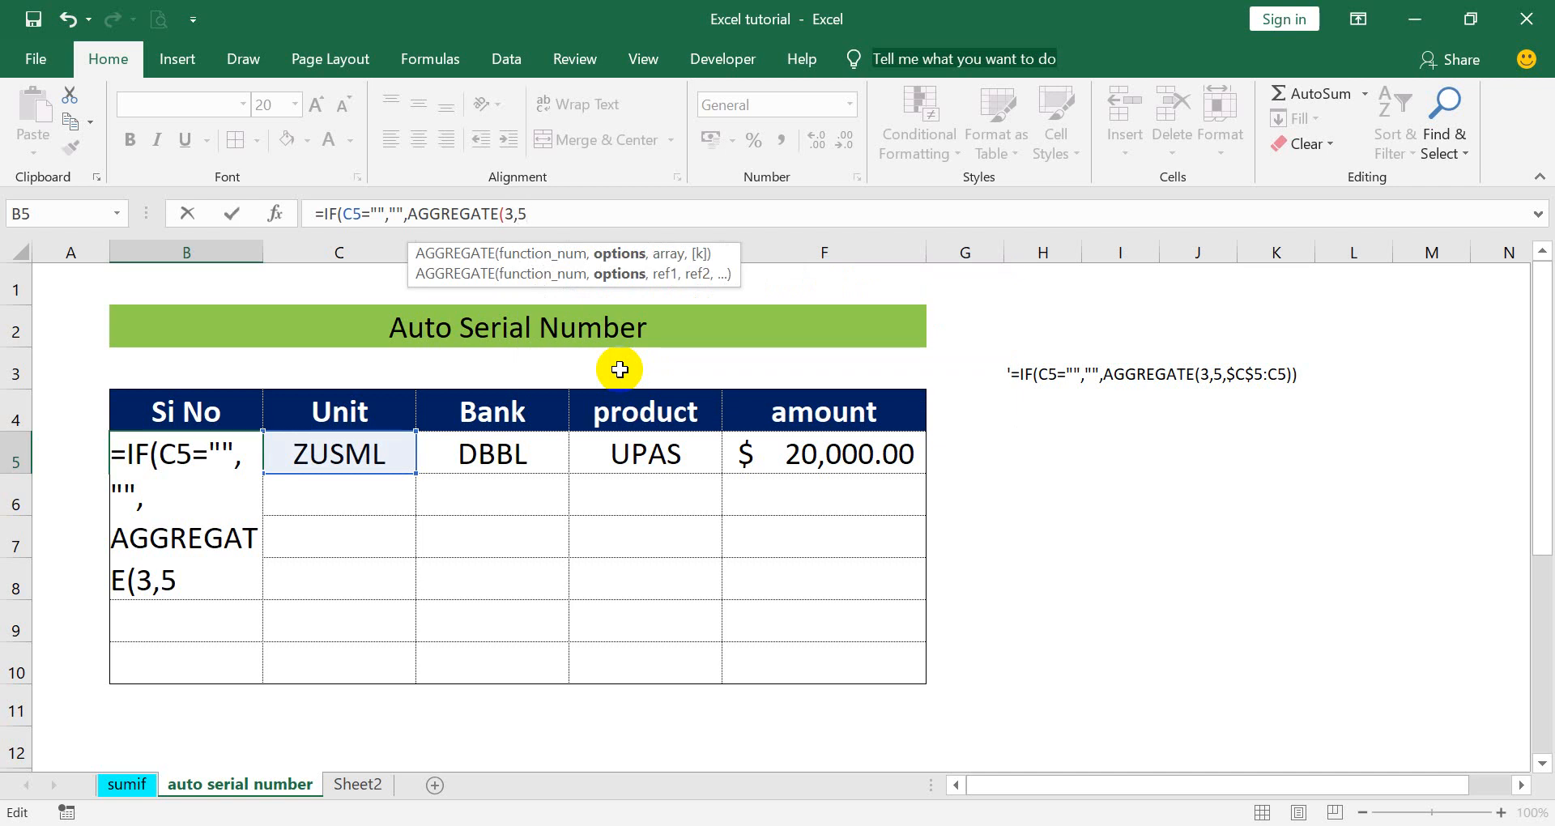
text(,)
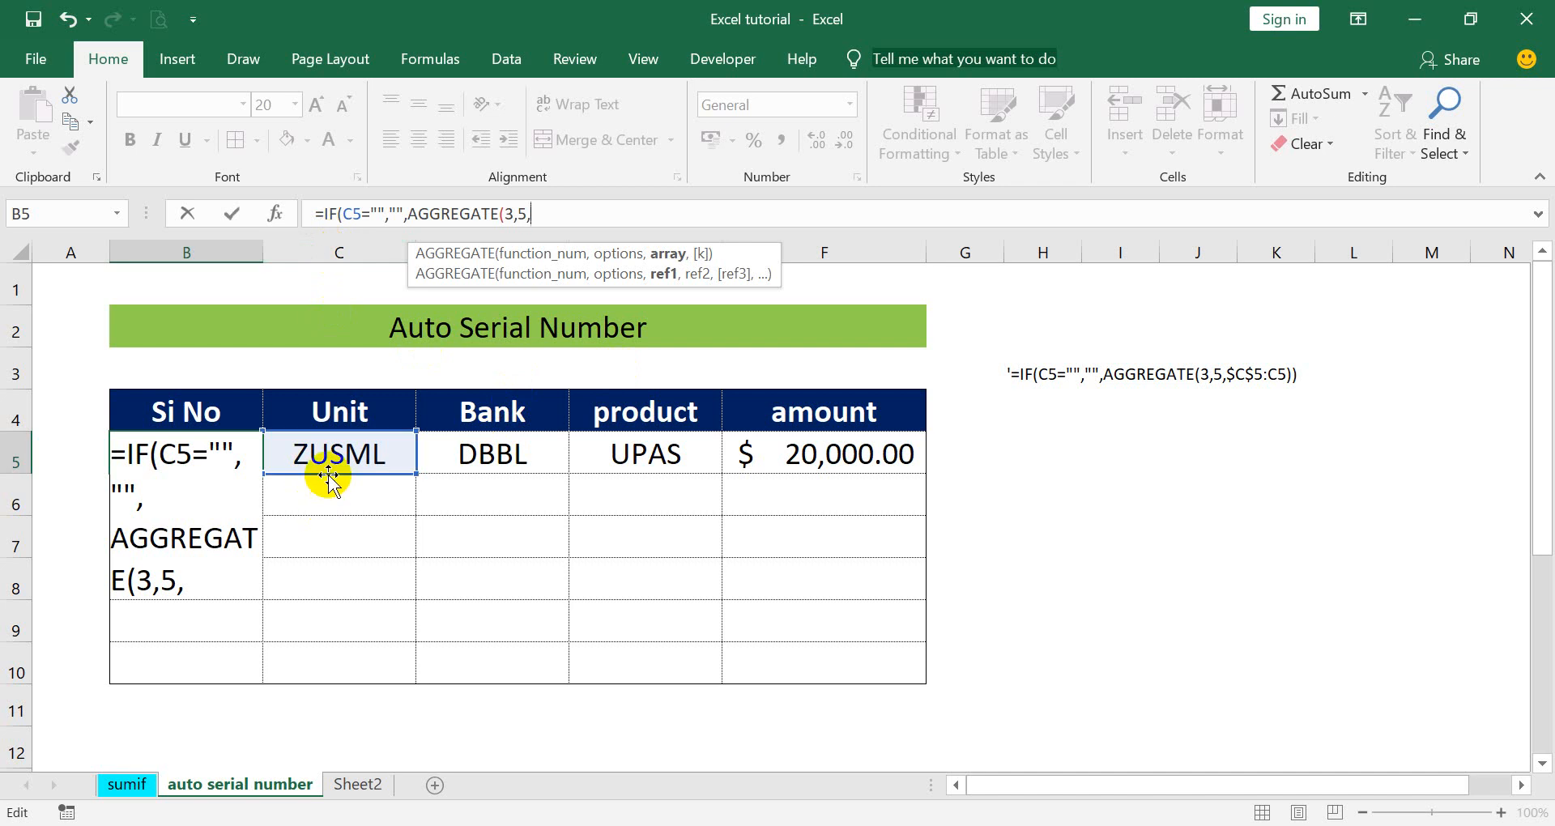
- Complete the B5 formula with the expanding range $C$5:C5 as the AGGREGATE reference and enter it
text(C)
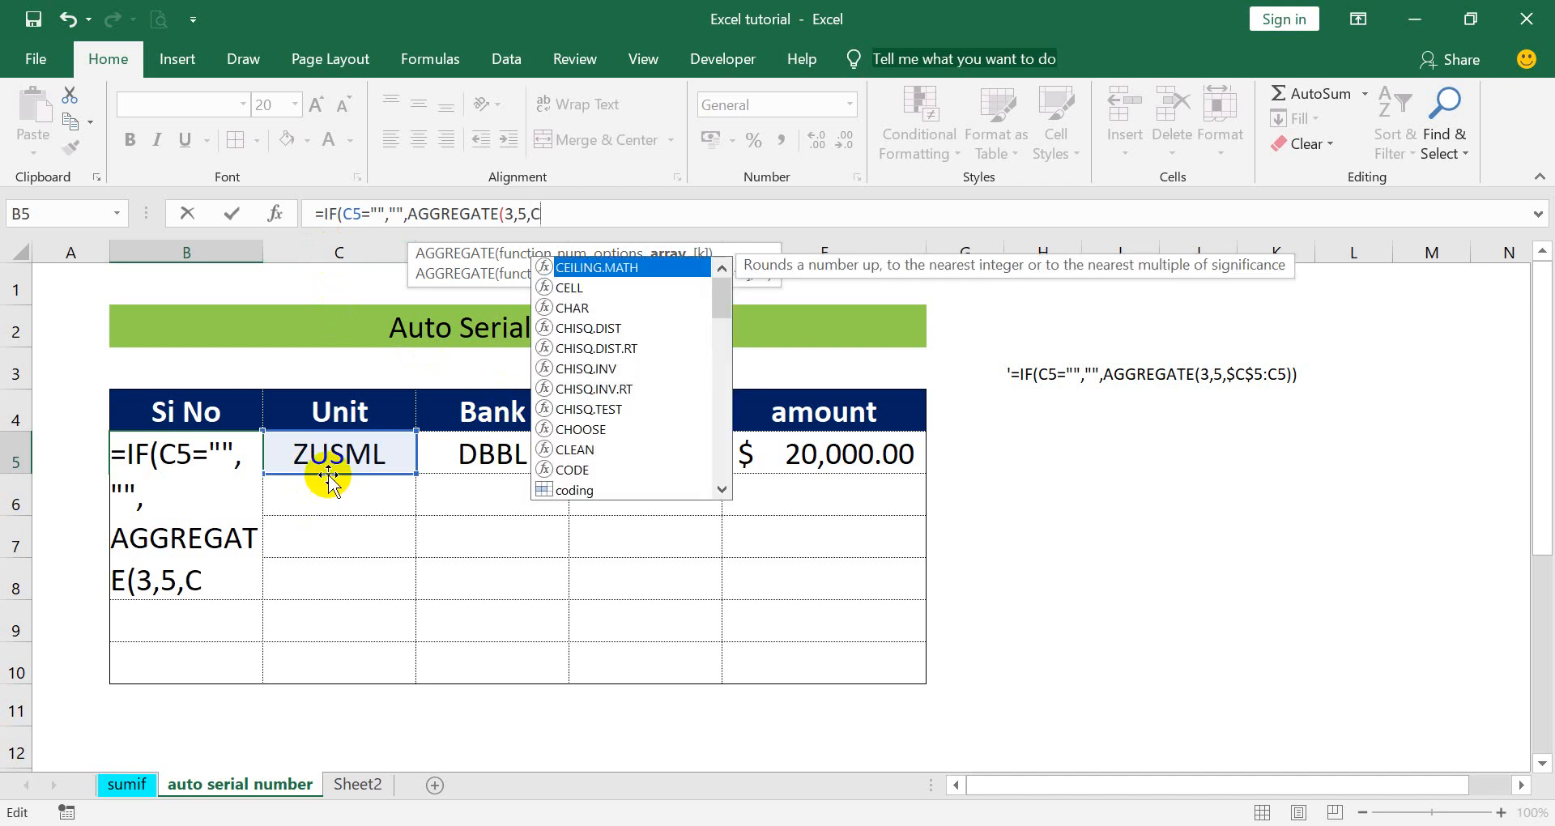
text(5)
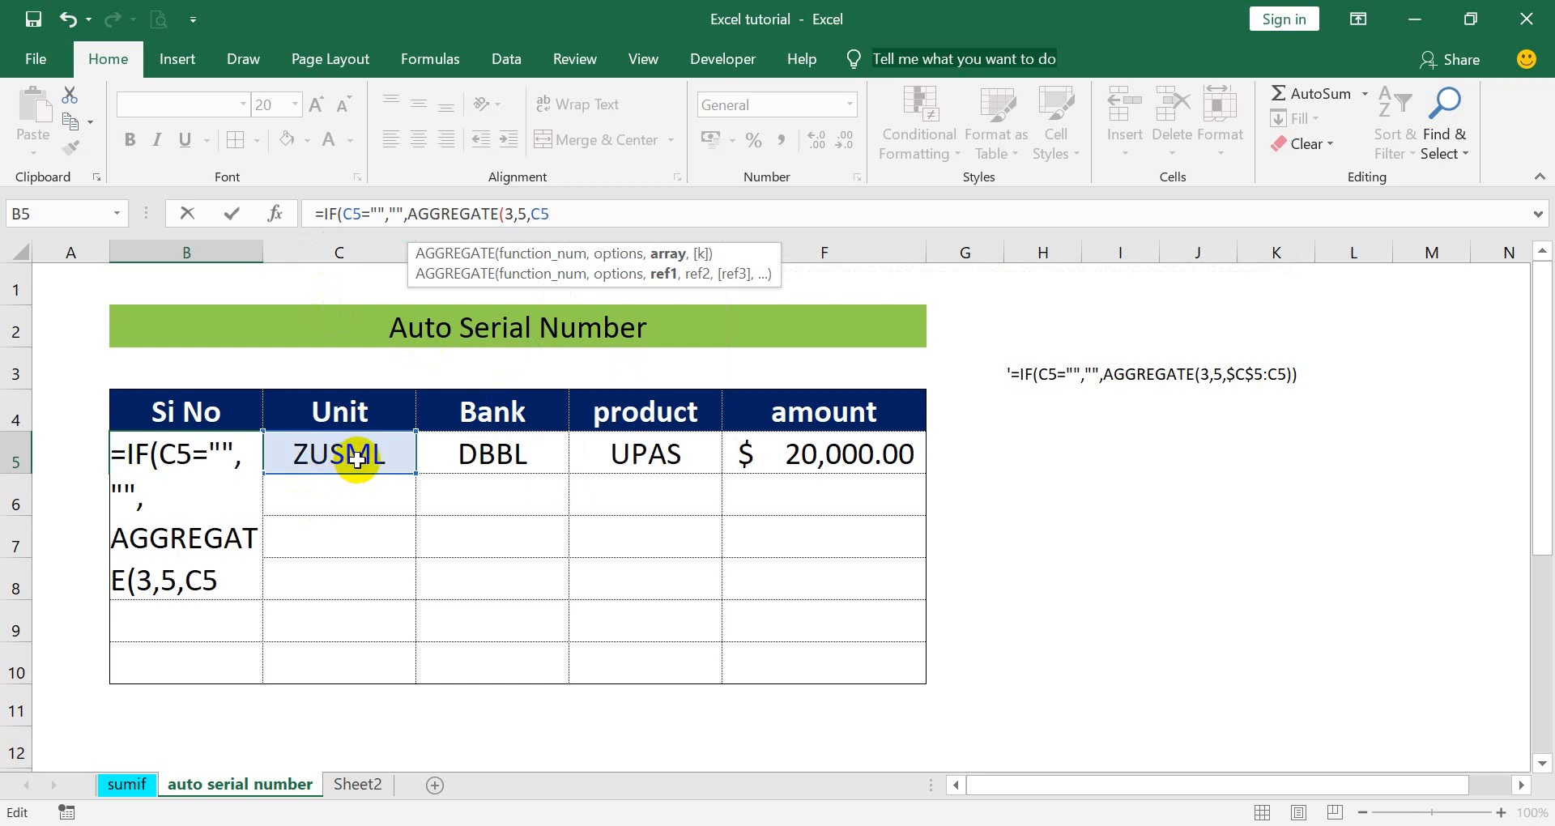
text(:C5)
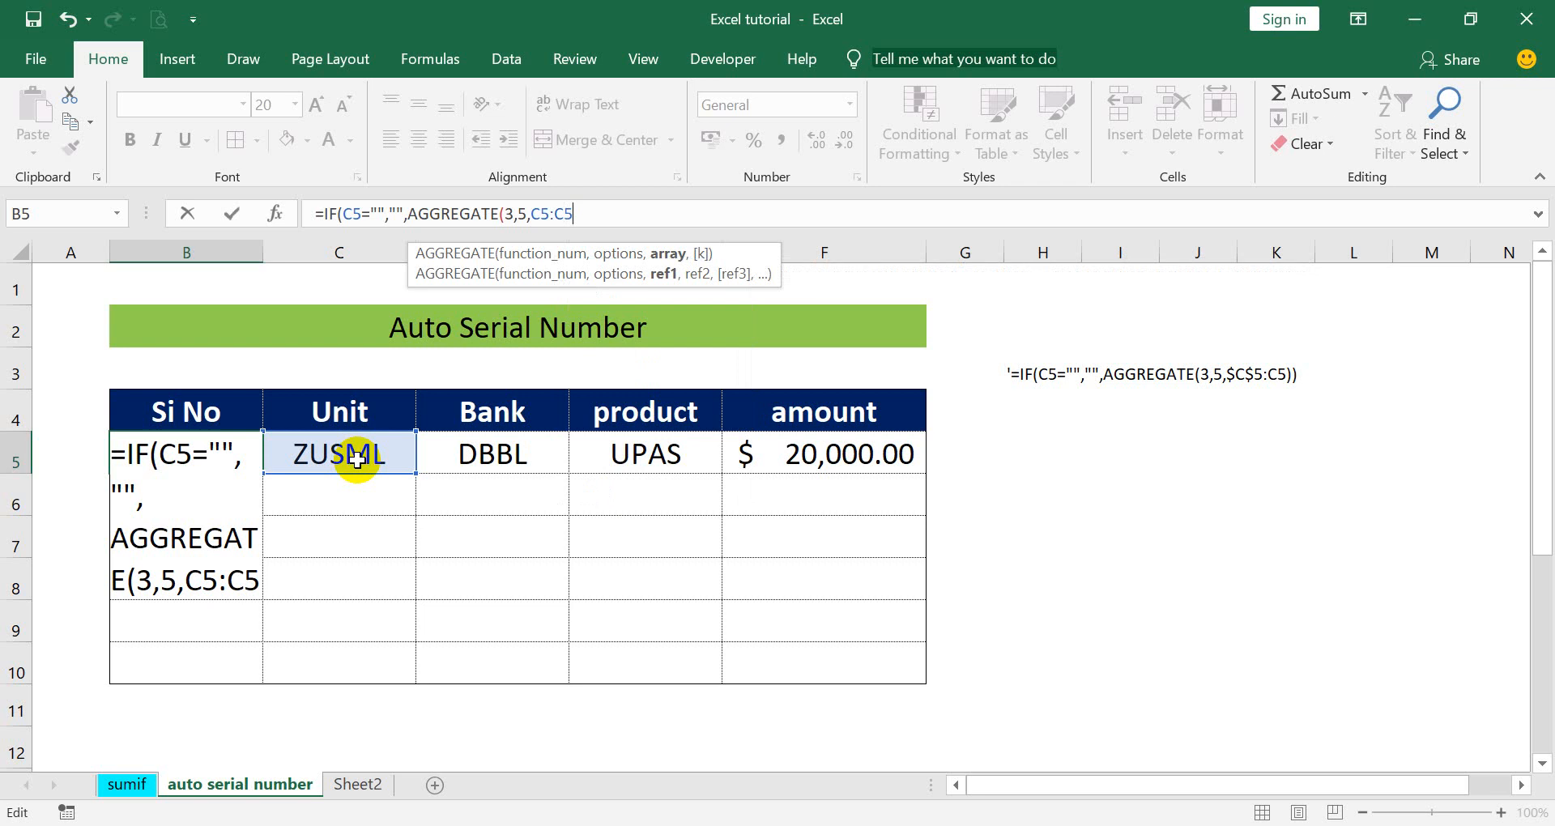
click(539, 214)
key(F4)
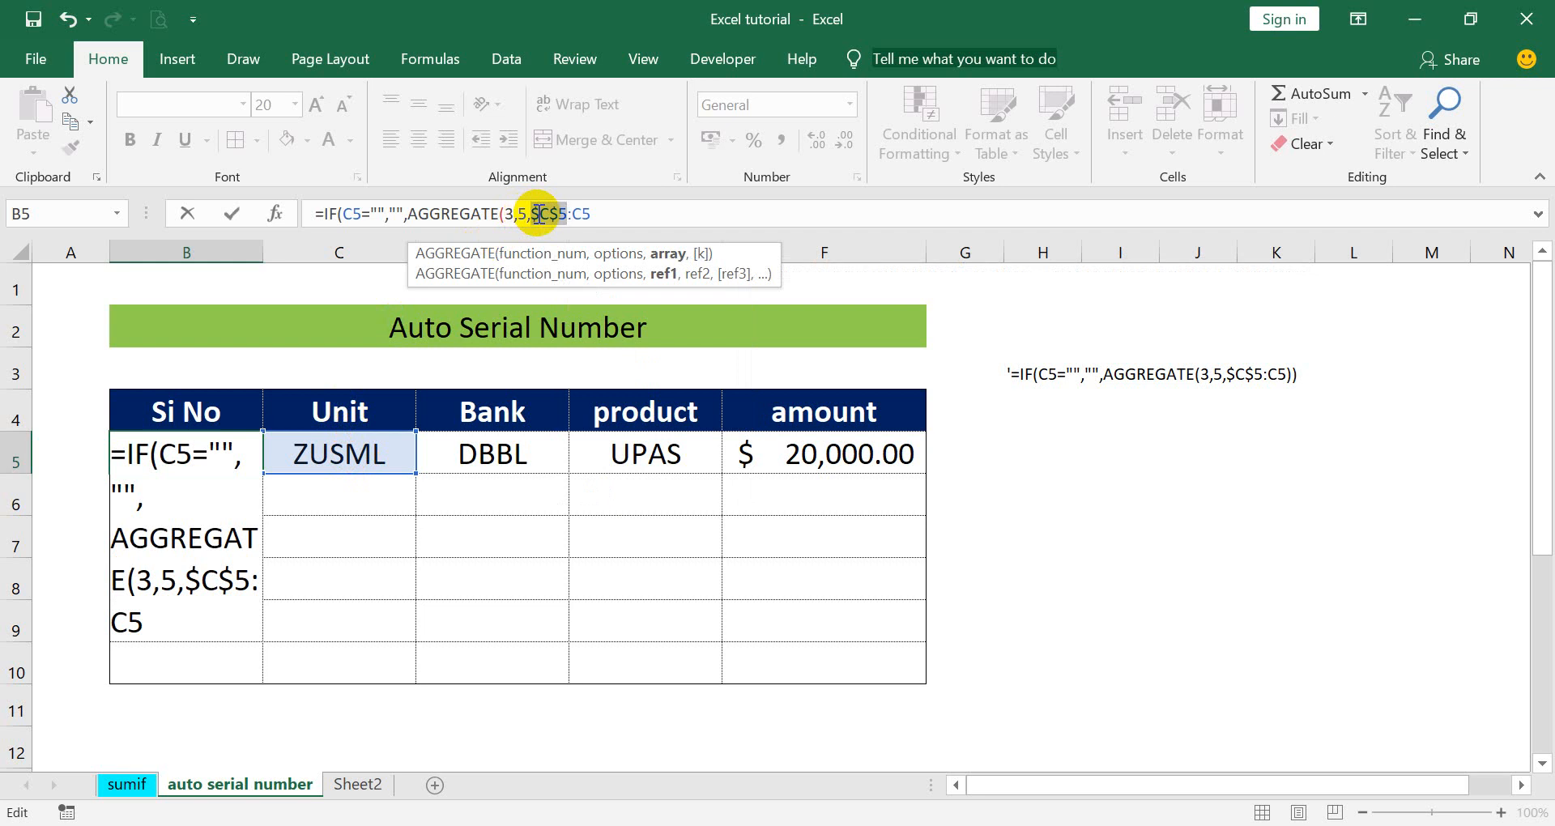
click(609, 215)
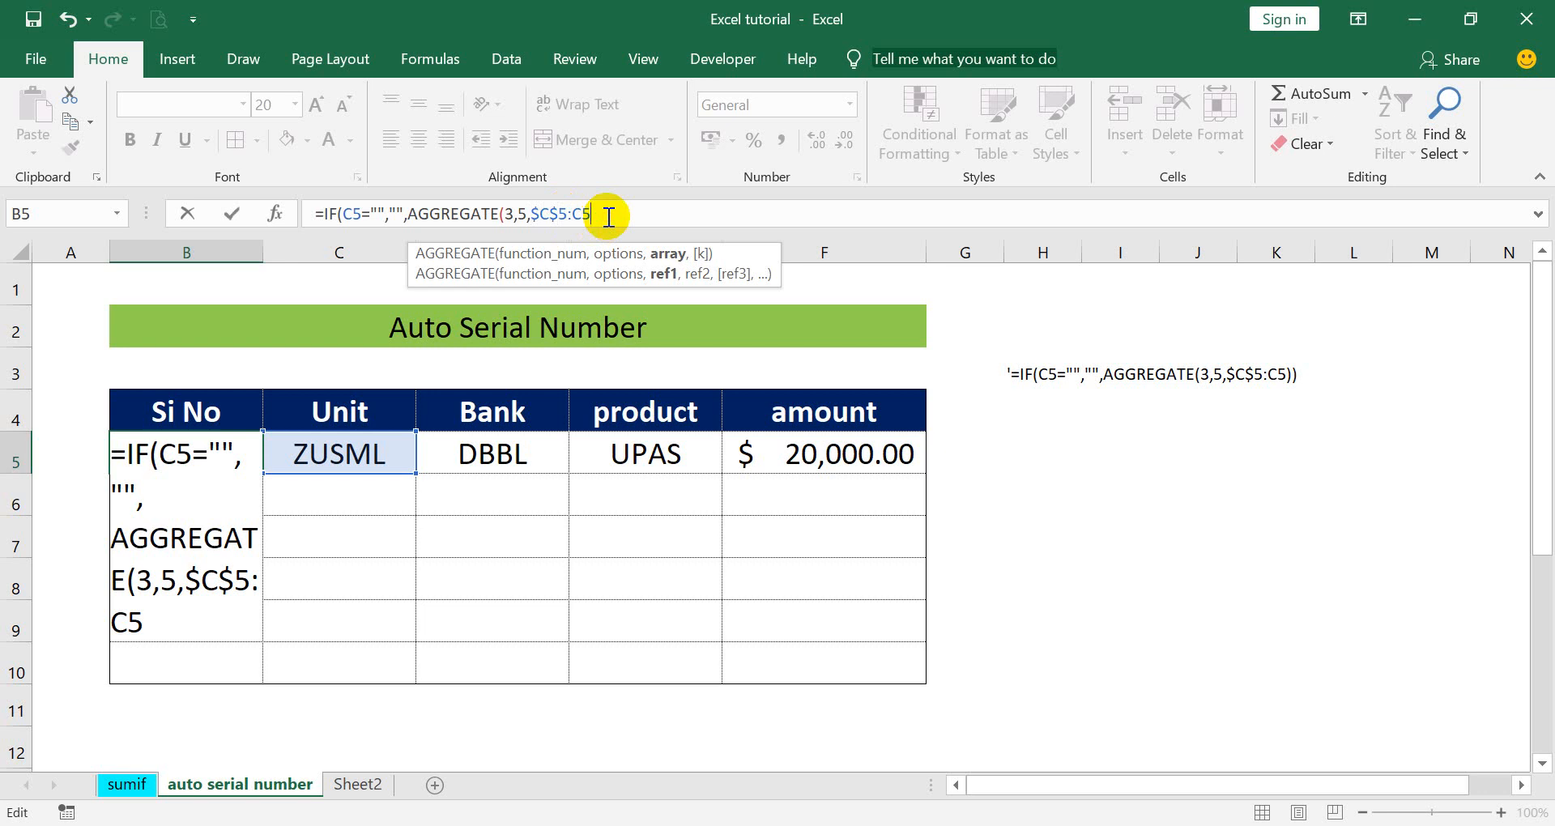
text())
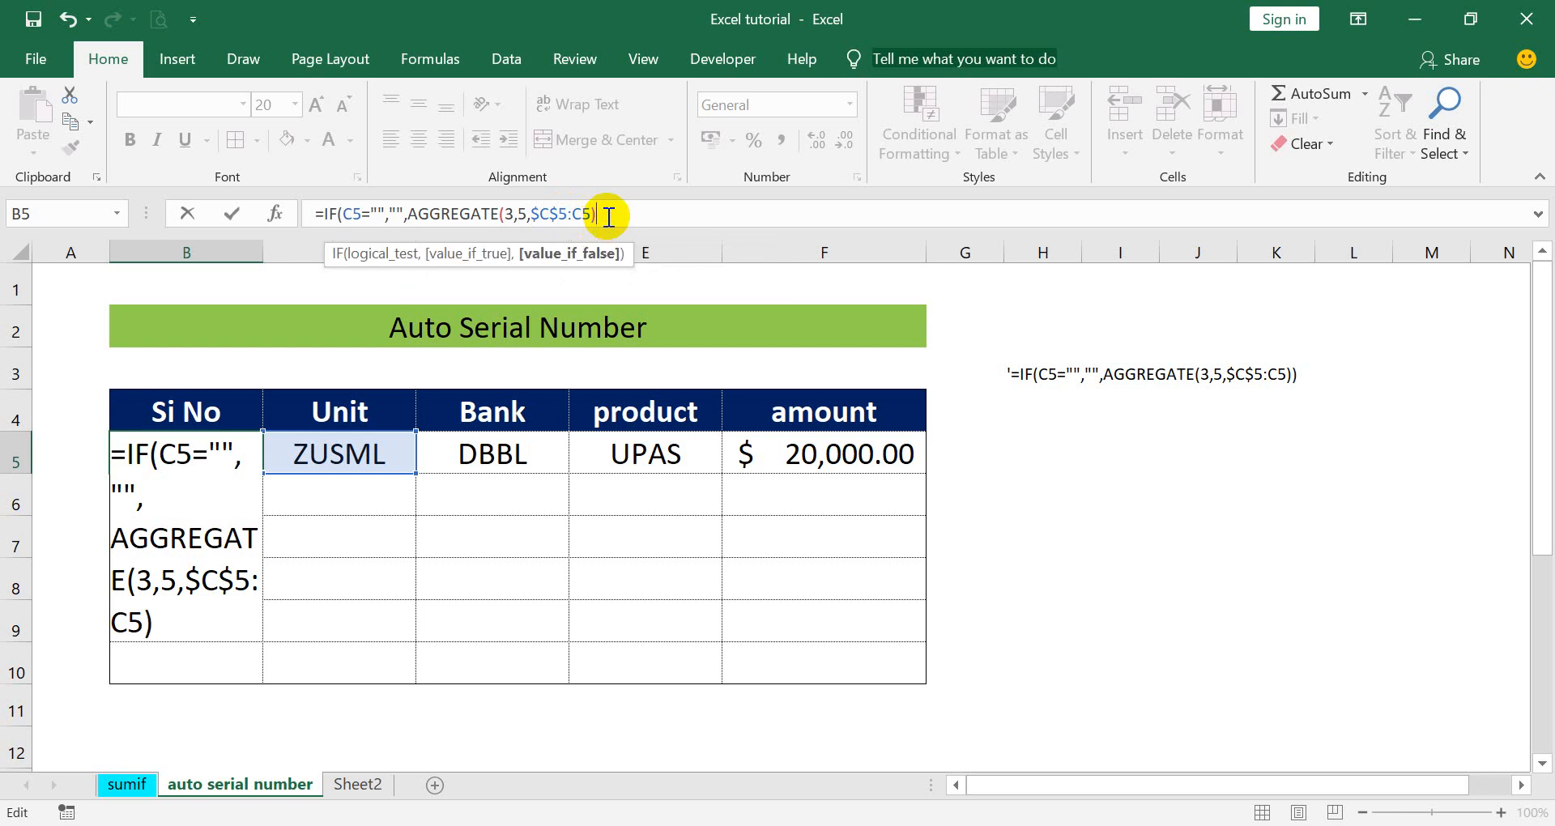
text())
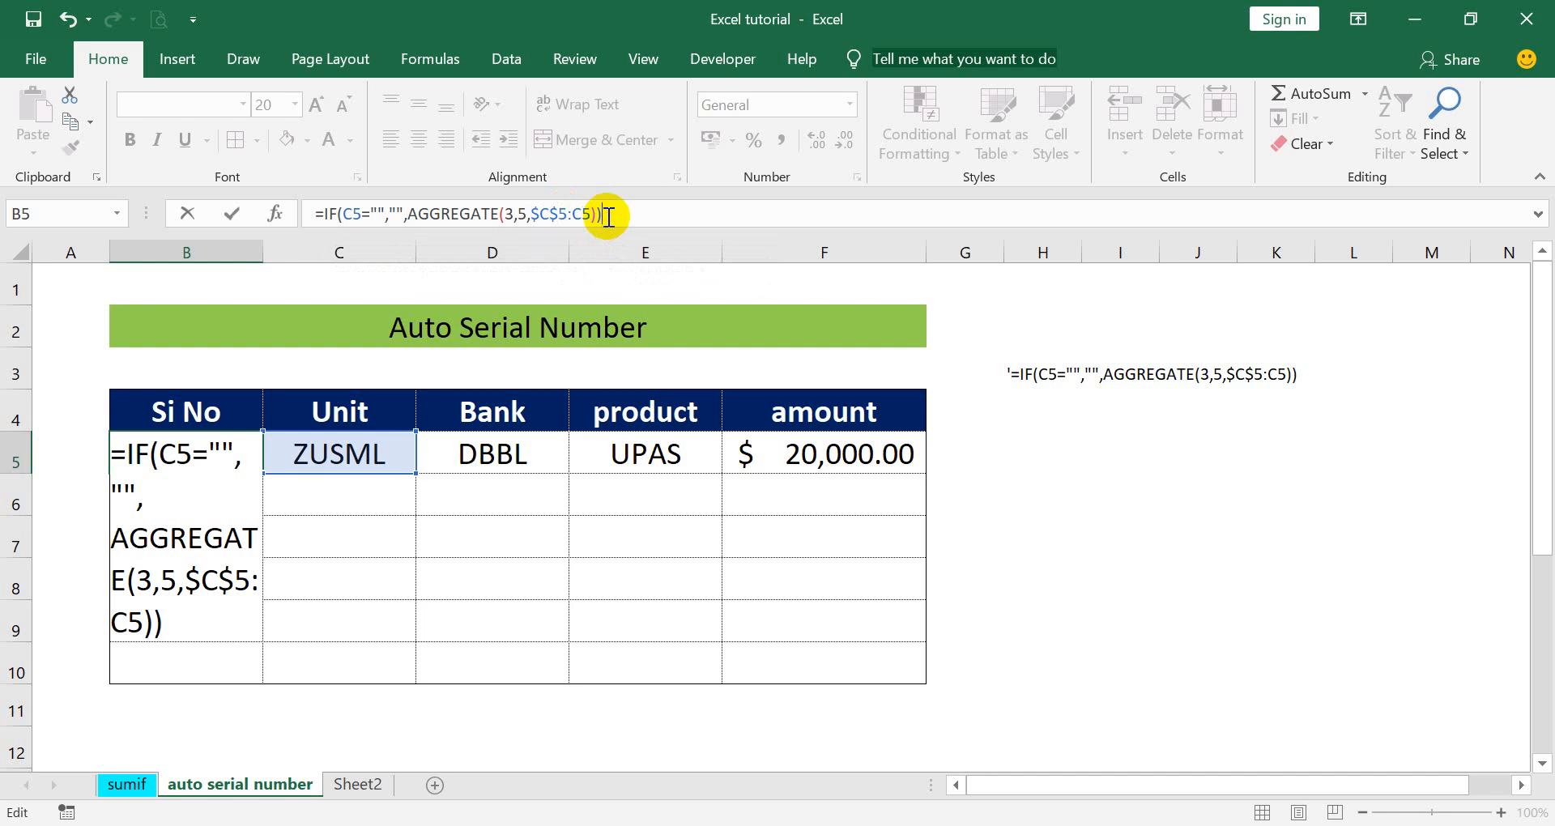
key(Return)
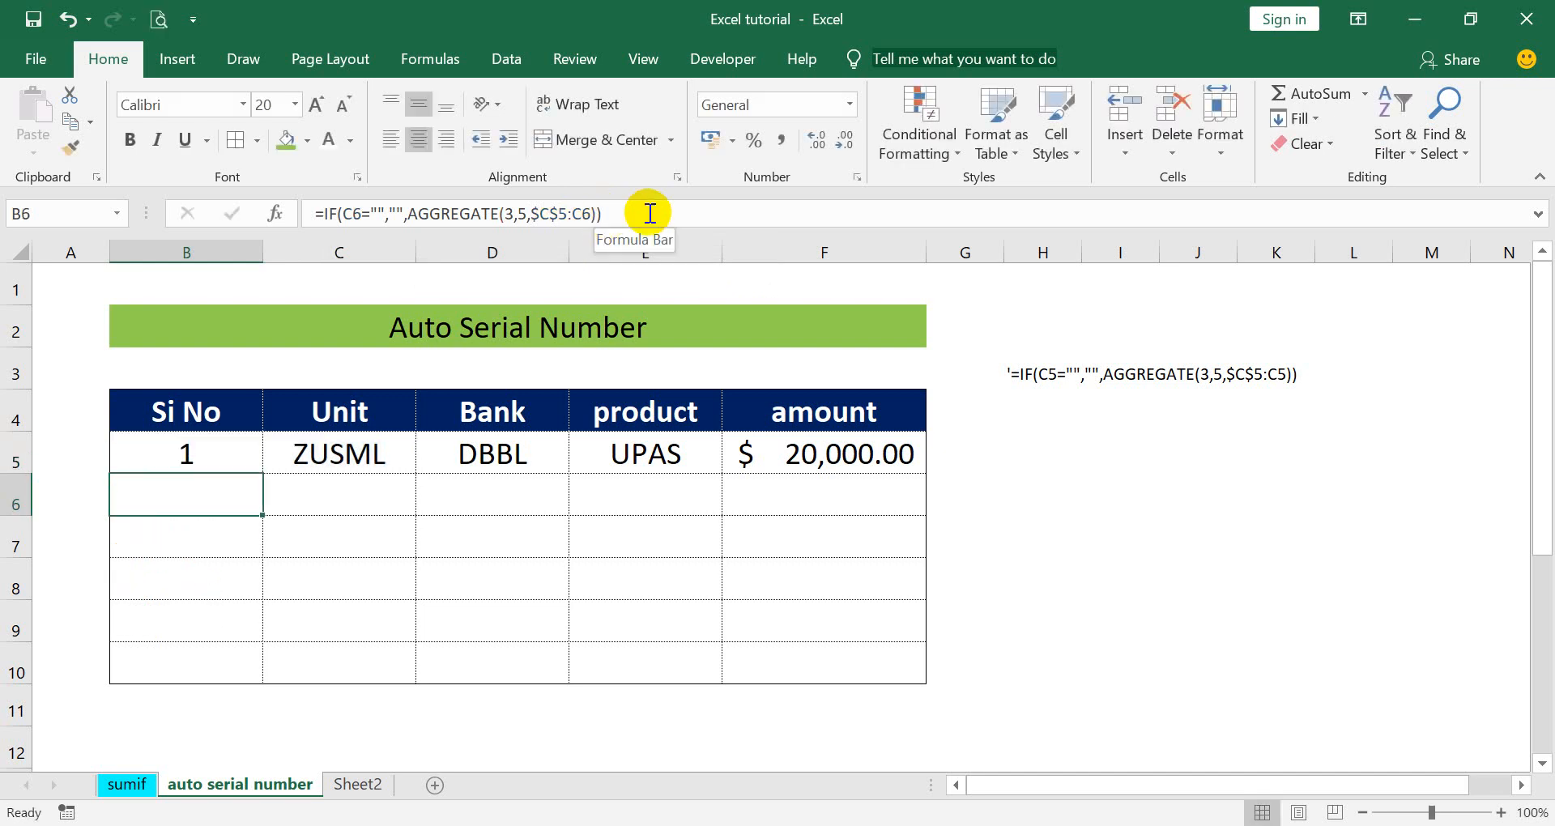
- Clear the Unit cell C5 to test the serial number formula, and re-enter ZUSML in it
click(178, 453)
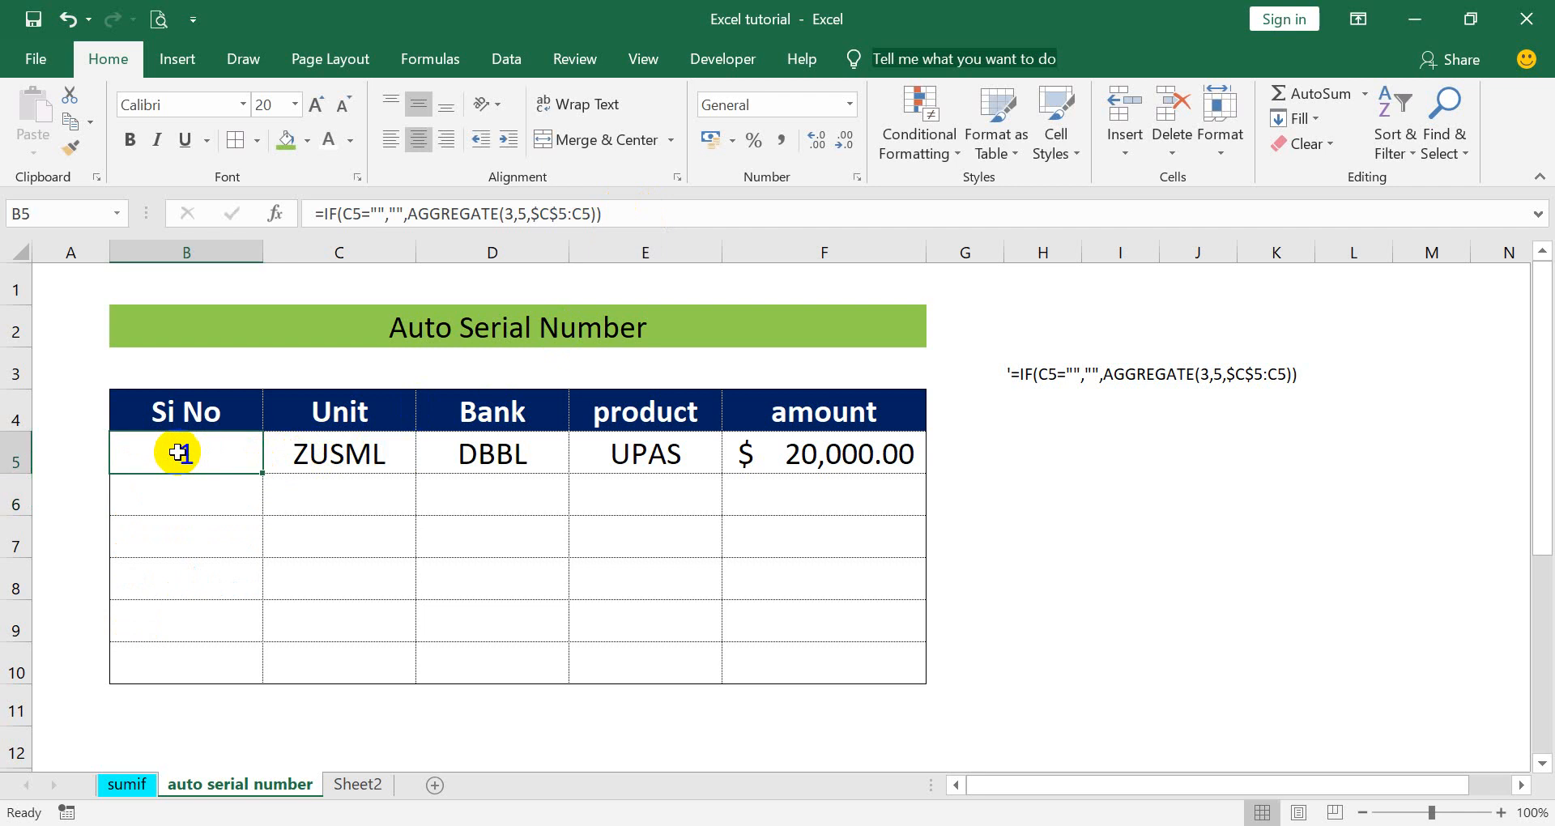
click(332, 455)
key(BackSpace)
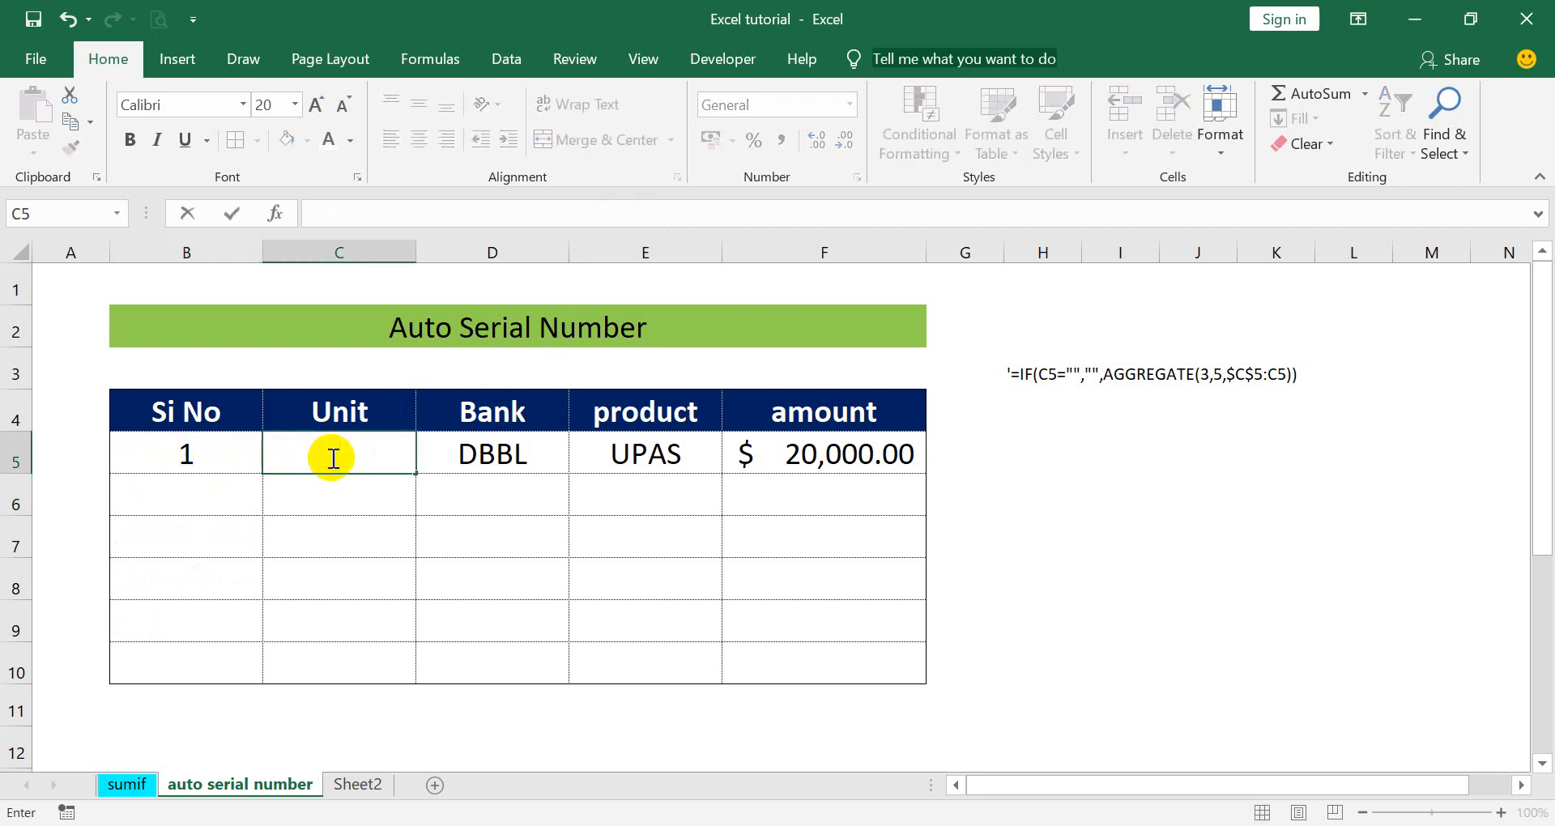
click(403, 511)
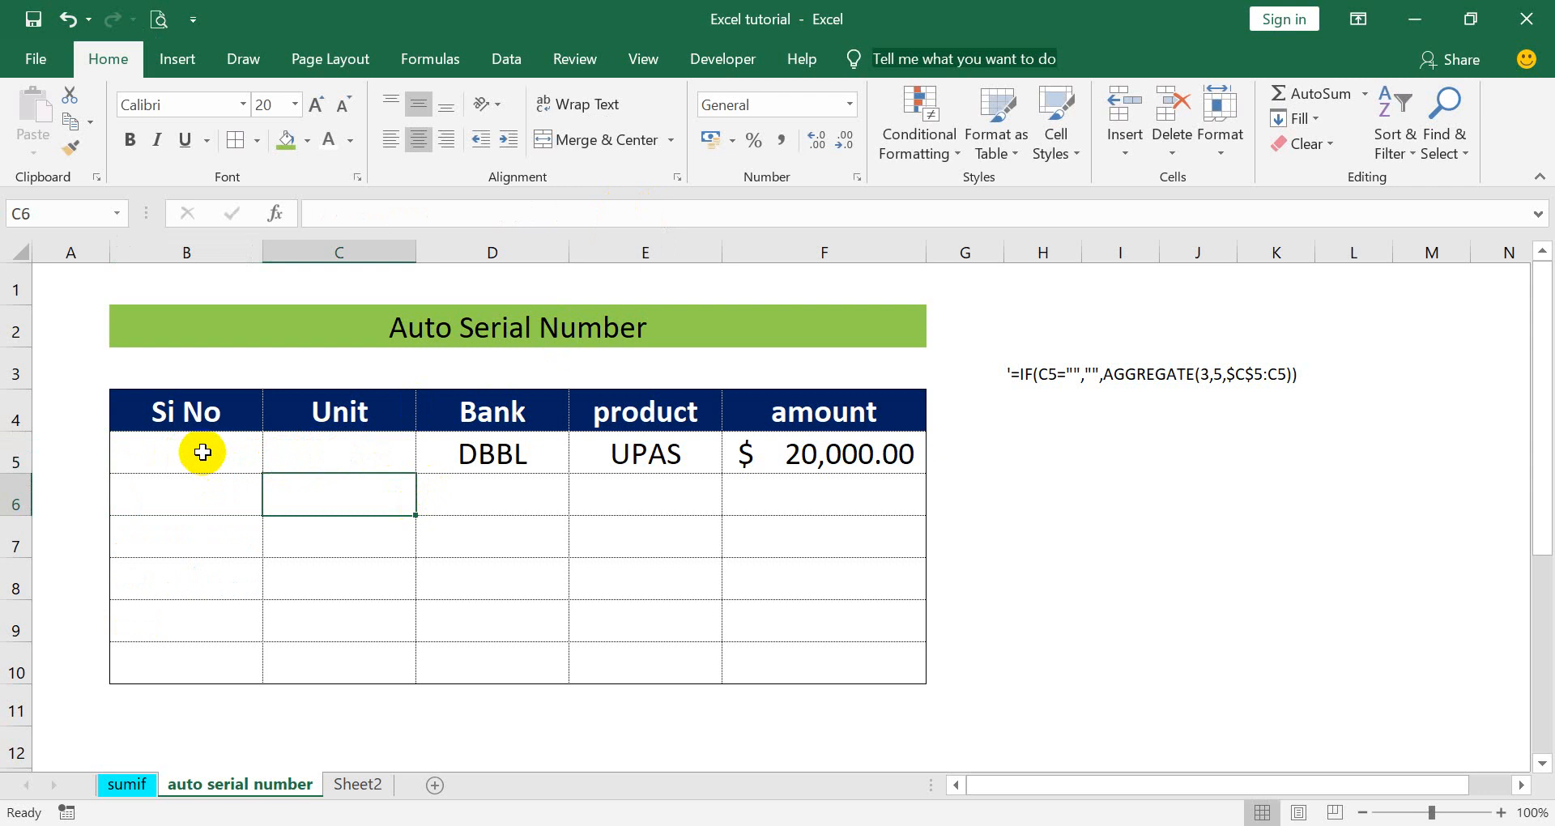
click(352, 460)
text(ZU)
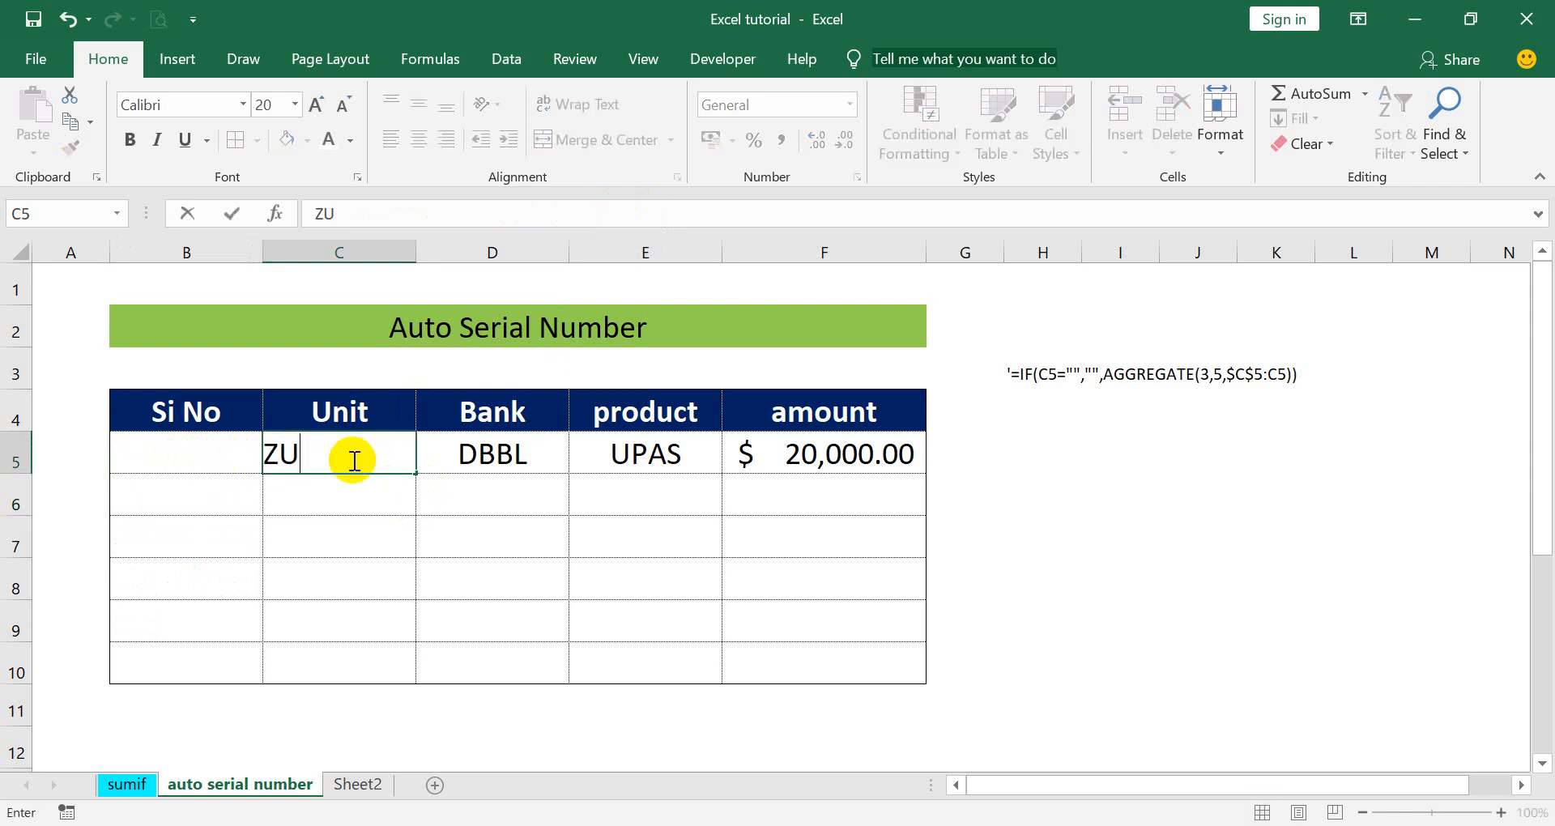
text(SML)
key(Return)
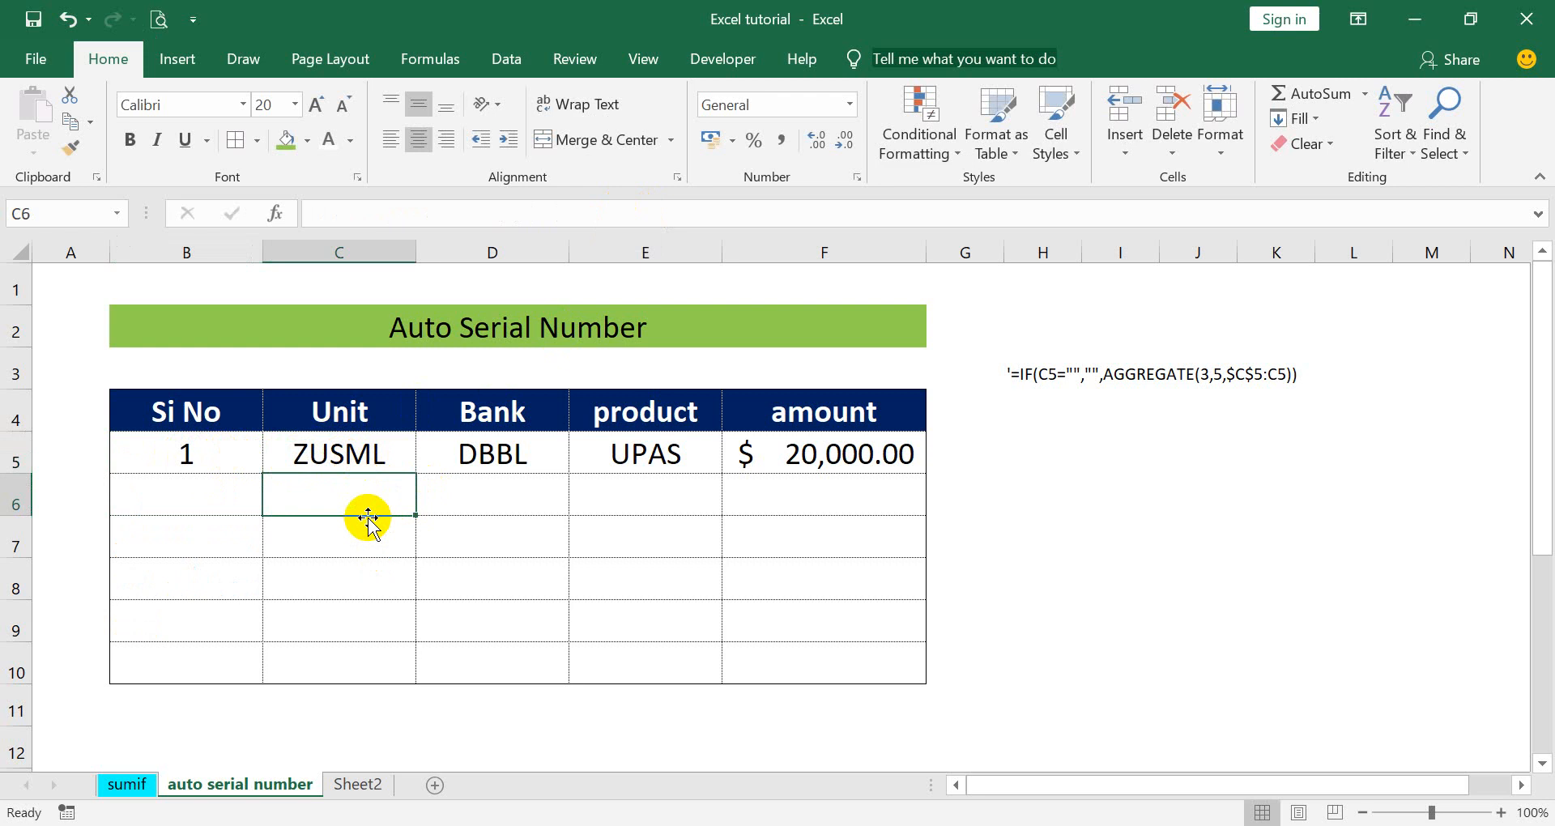
- Fill the serial number formula from B5 down to B10 and check the copied formula in B6
click(186, 454)
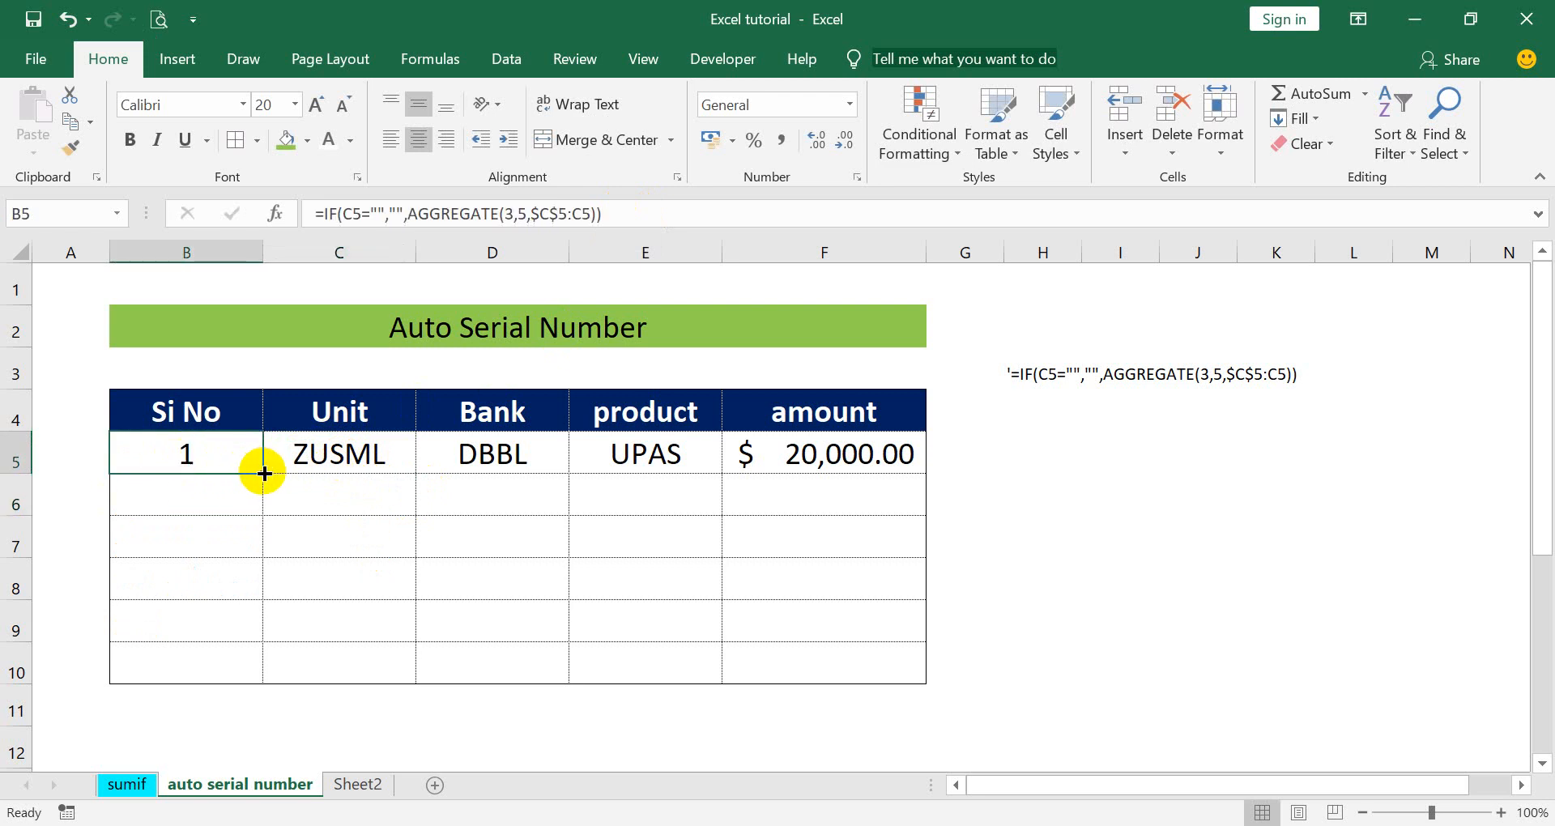
drag(262, 473, 267, 660)
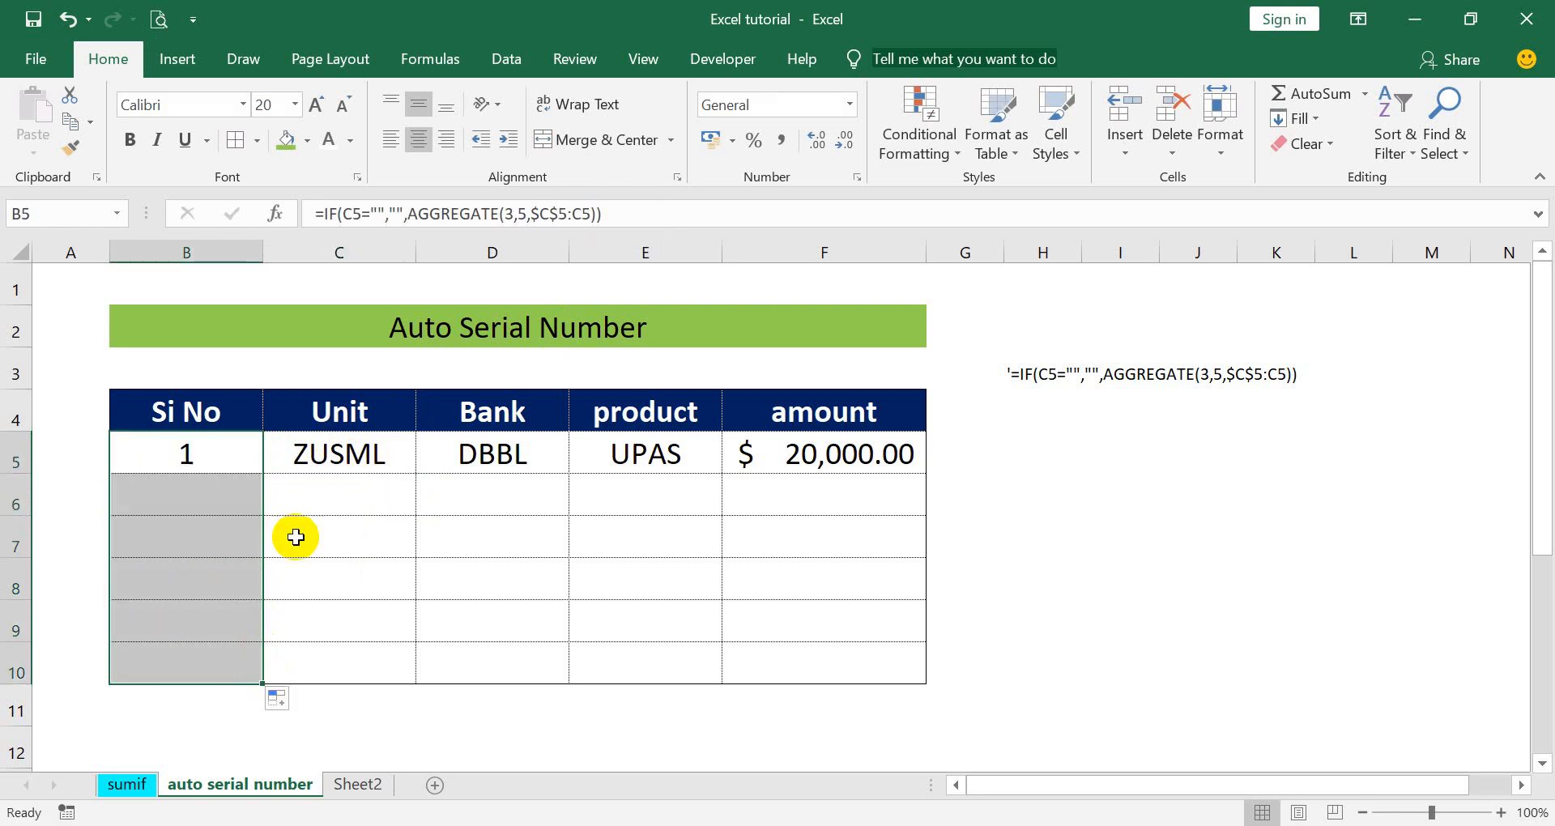
click(254, 478)
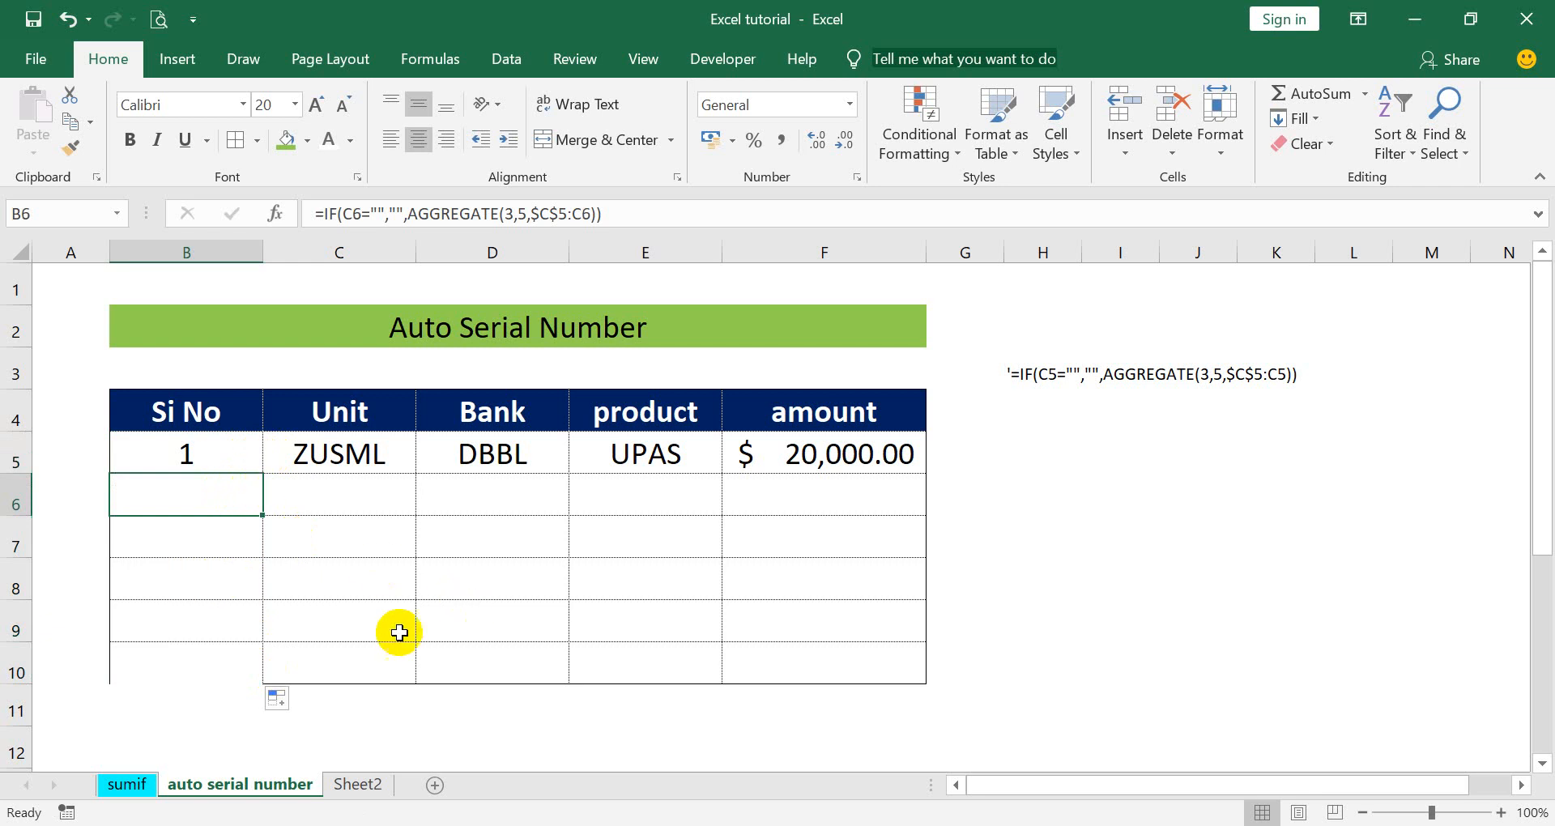
click(335, 648)
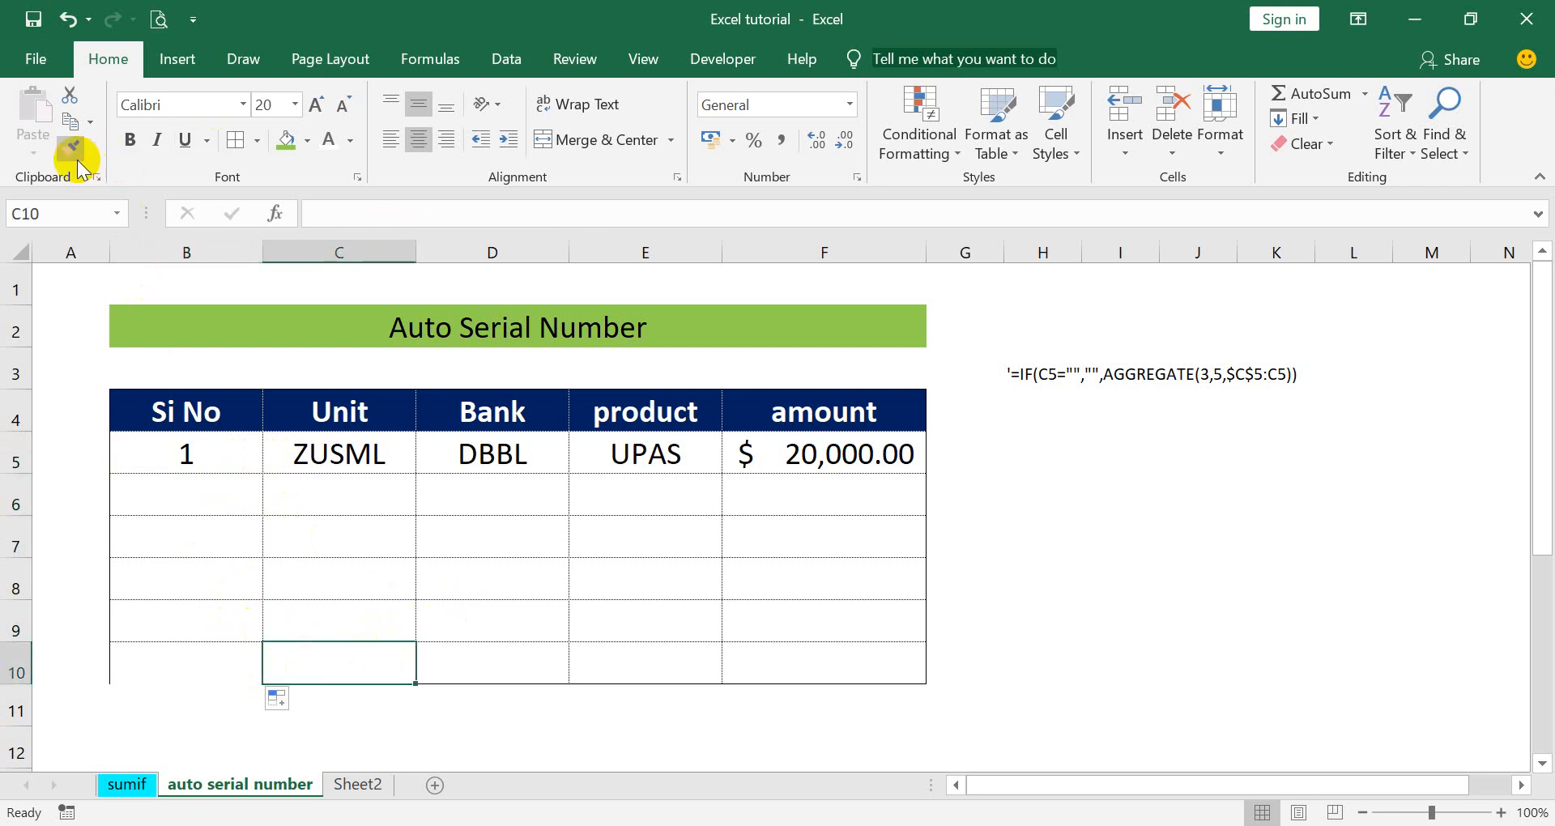
- Try to apply a preset border to the table range B4:F10
click(186, 661)
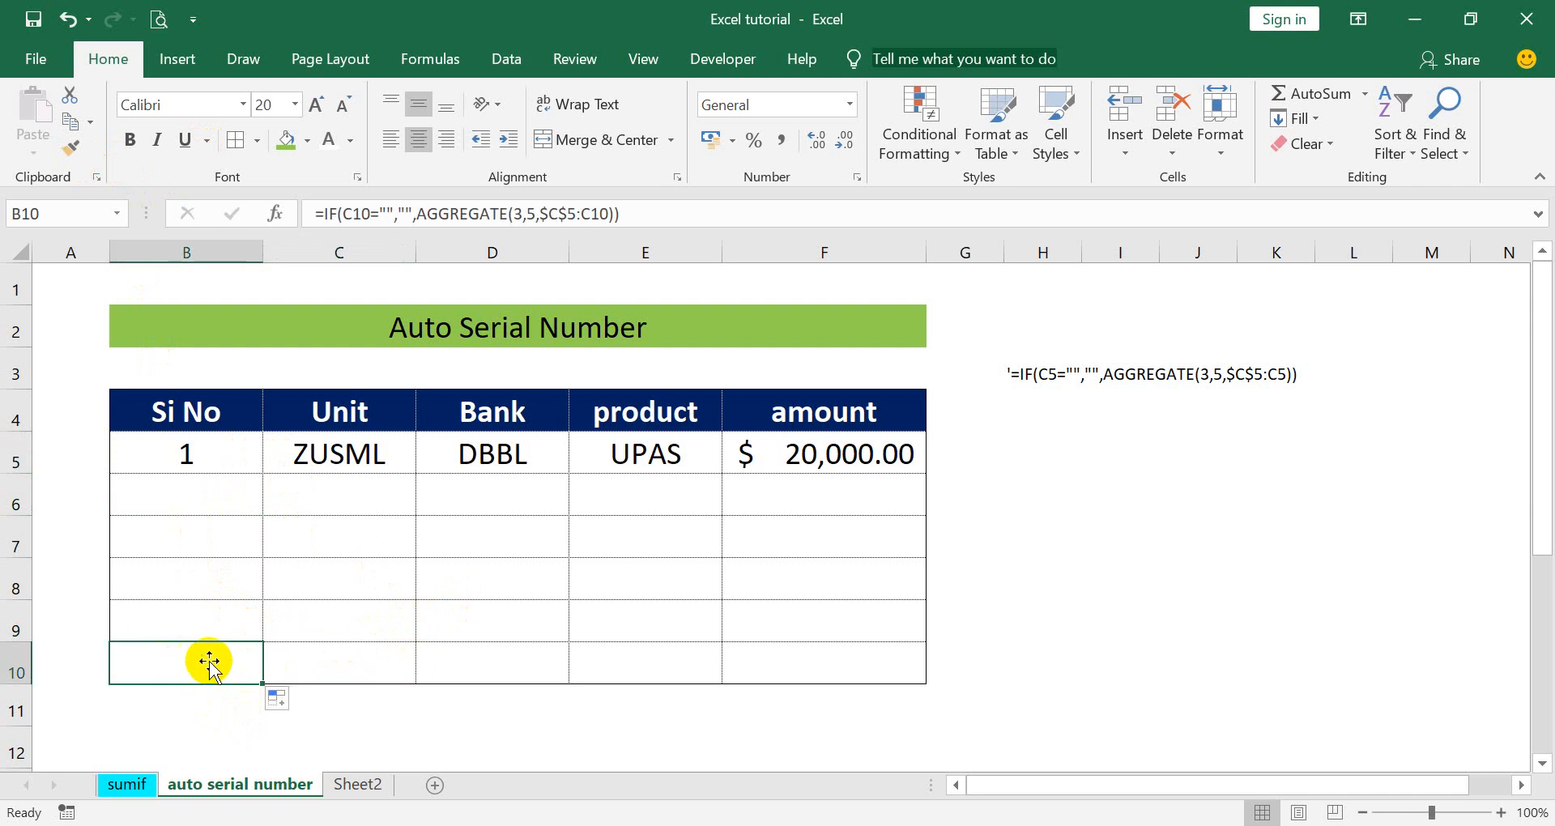
click(333, 580)
click(355, 657)
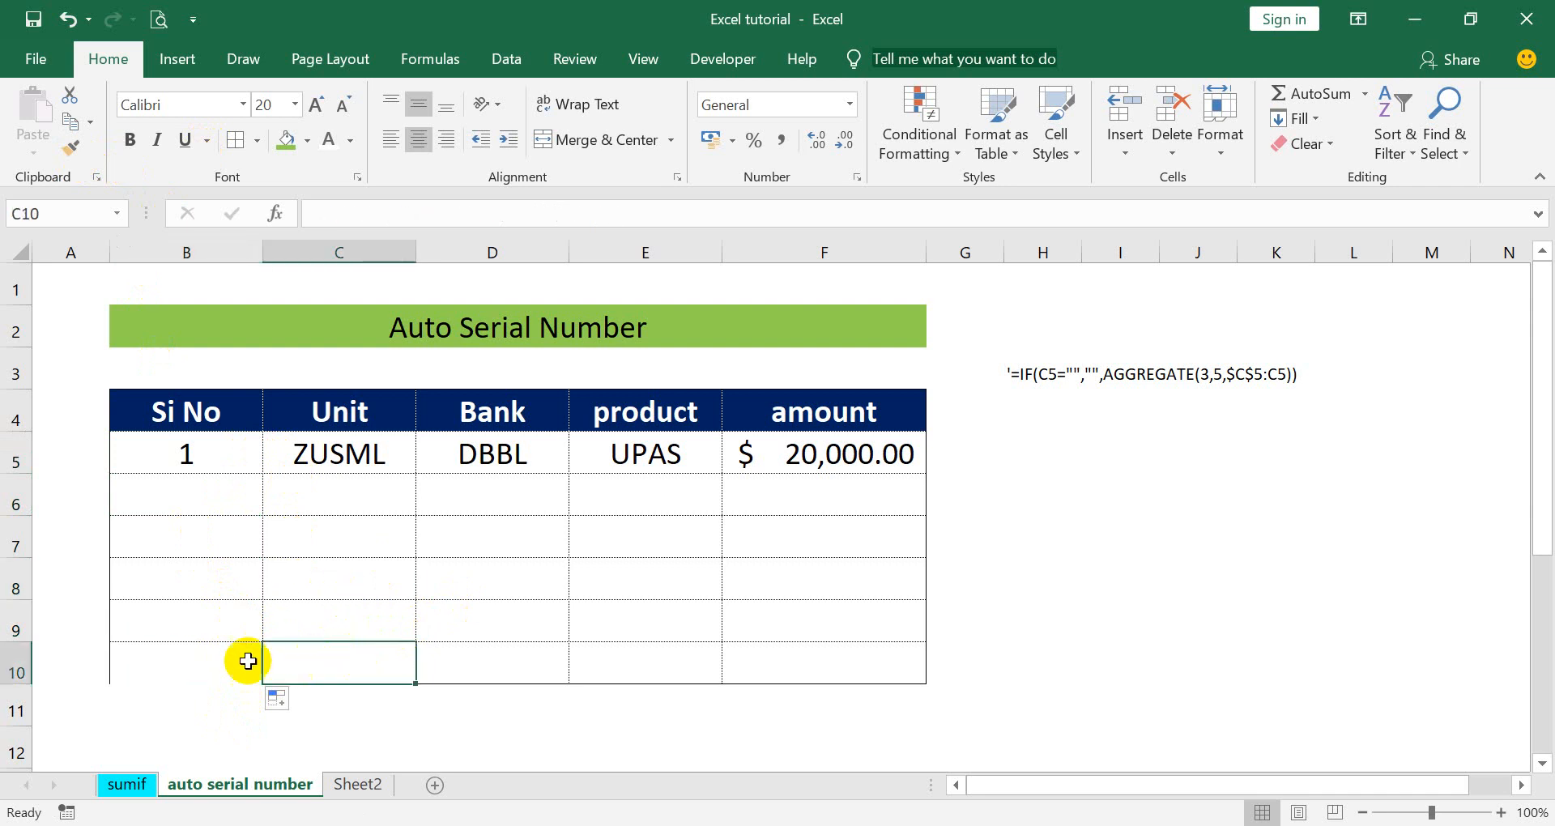
drag(142, 389, 942, 552)
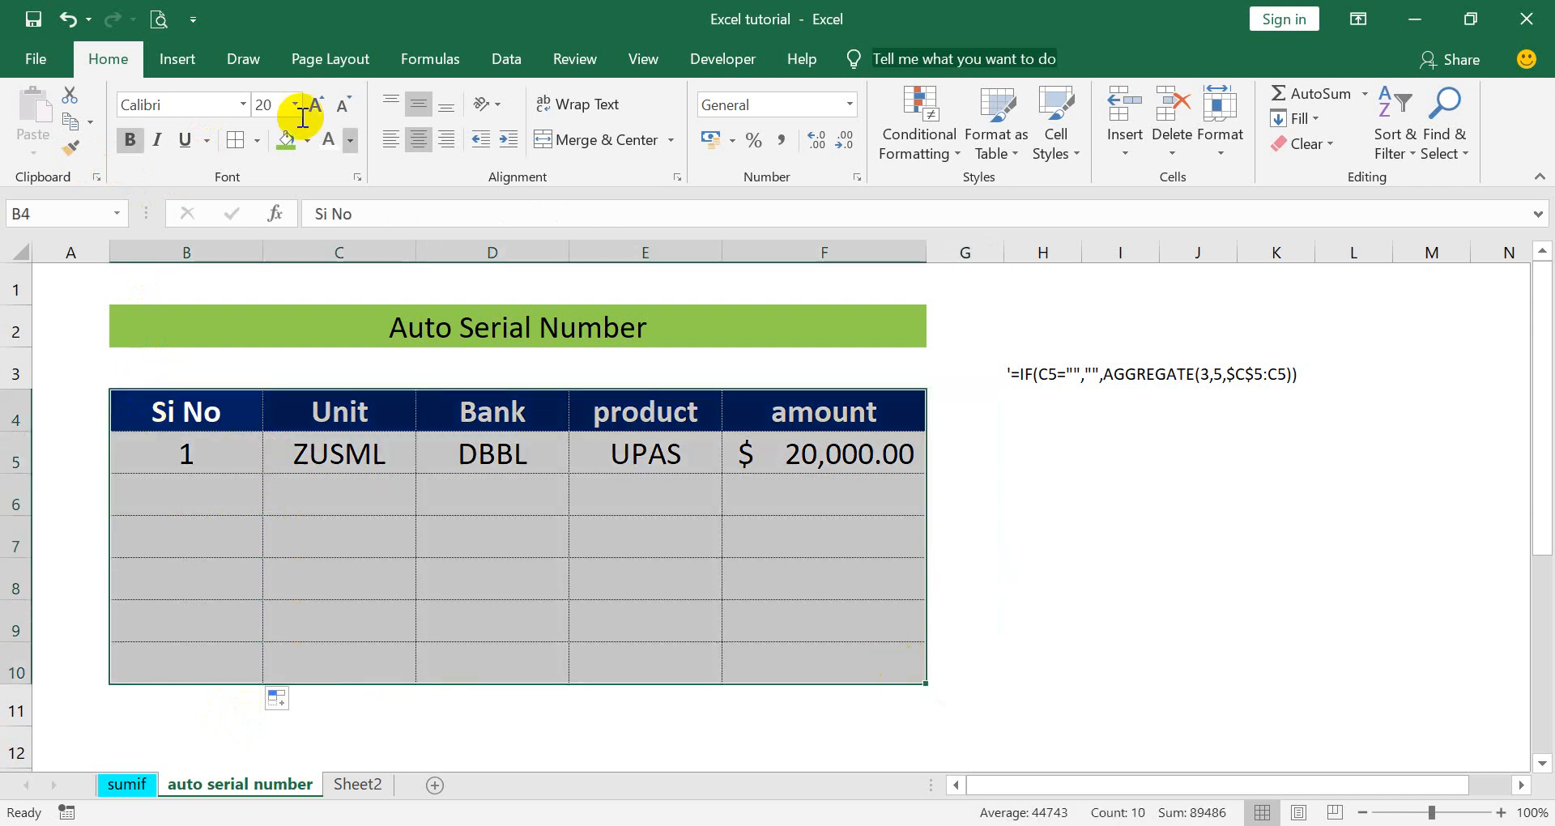
click(257, 140)
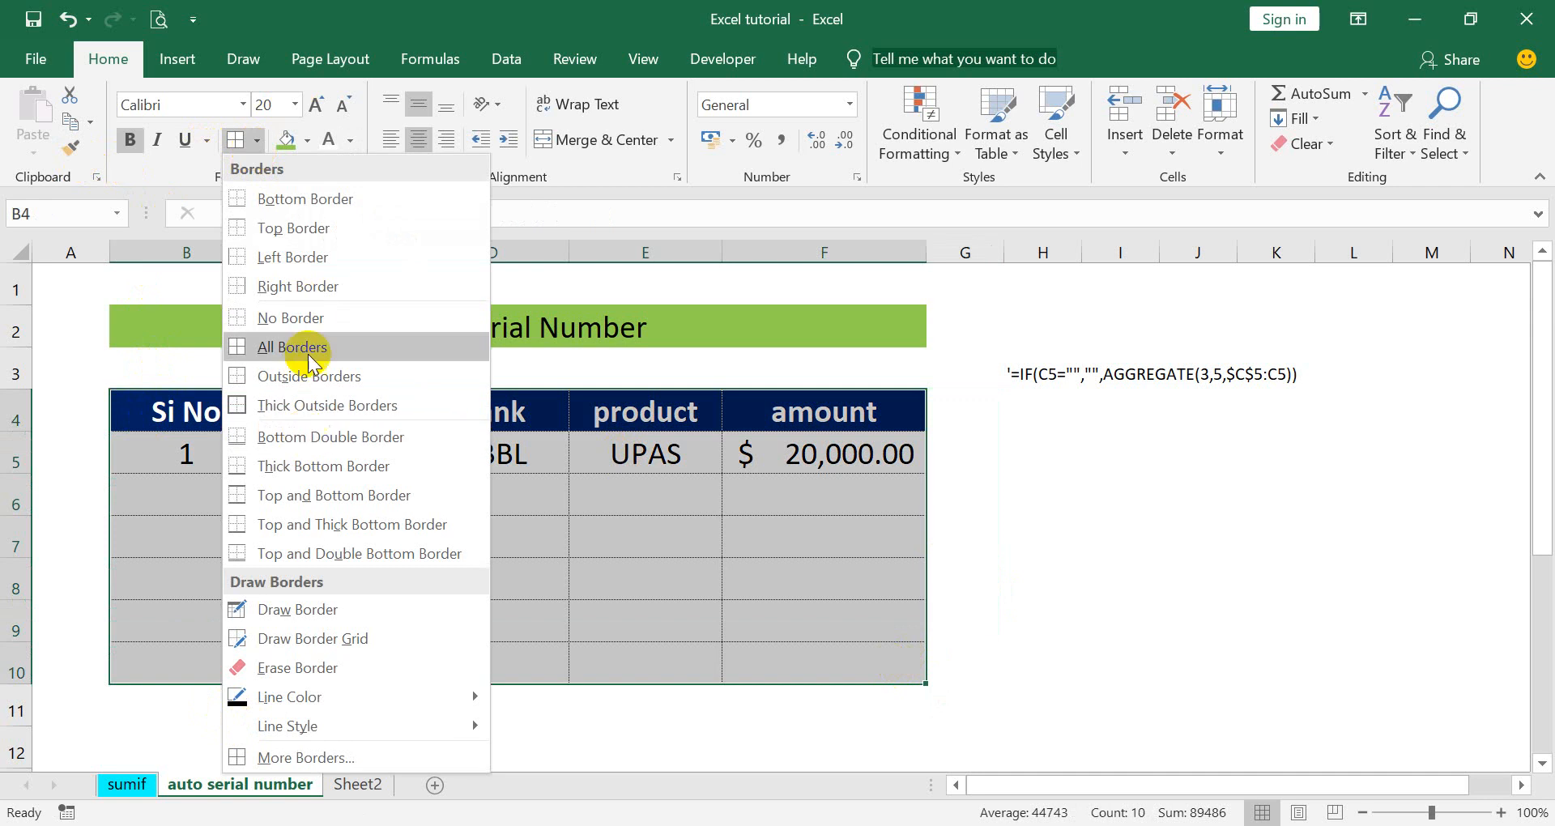
click(292, 393)
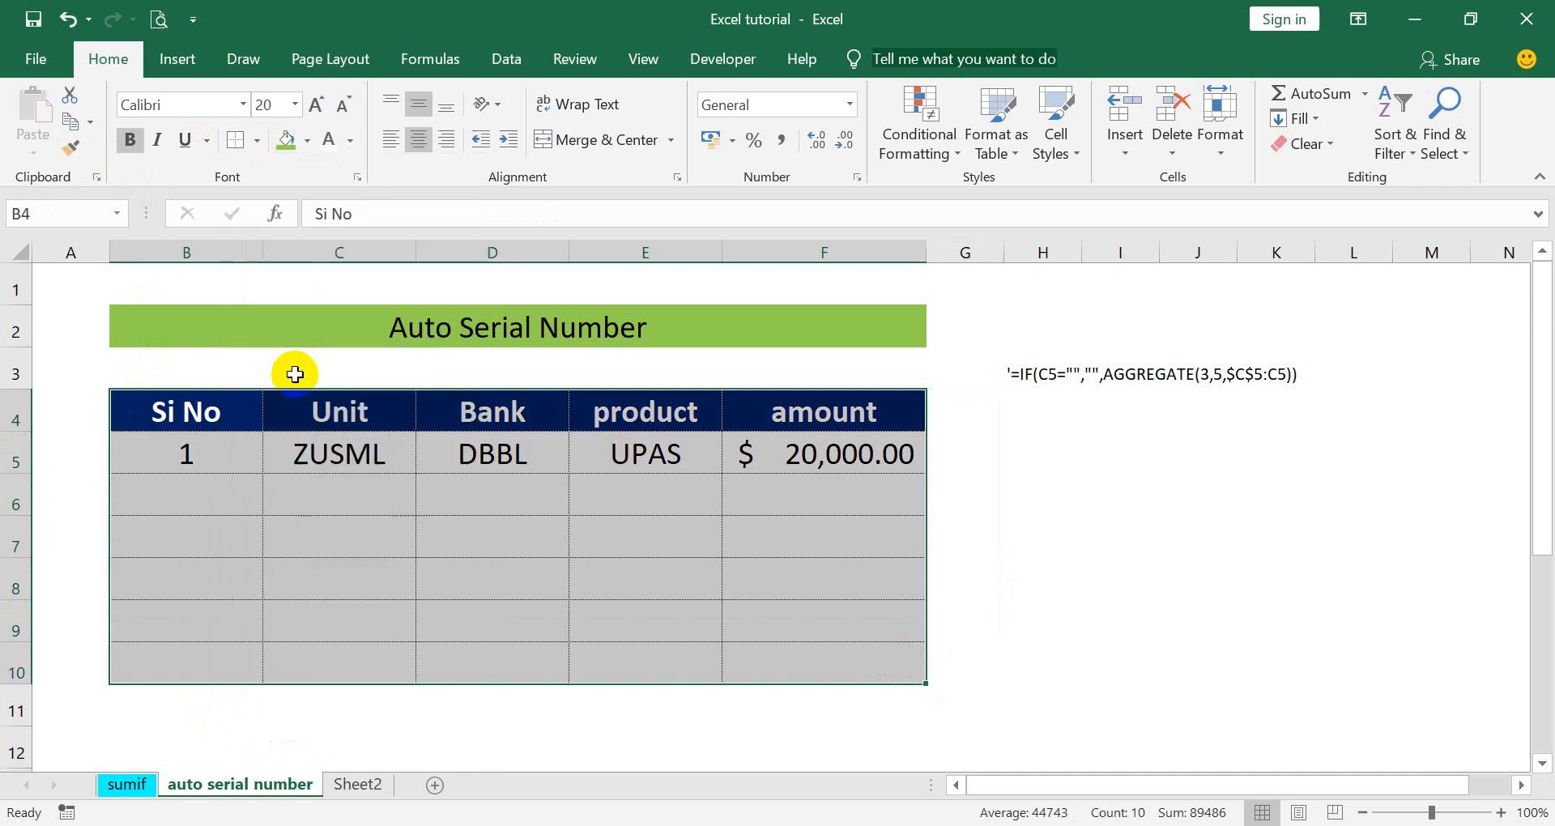
click(289, 583)
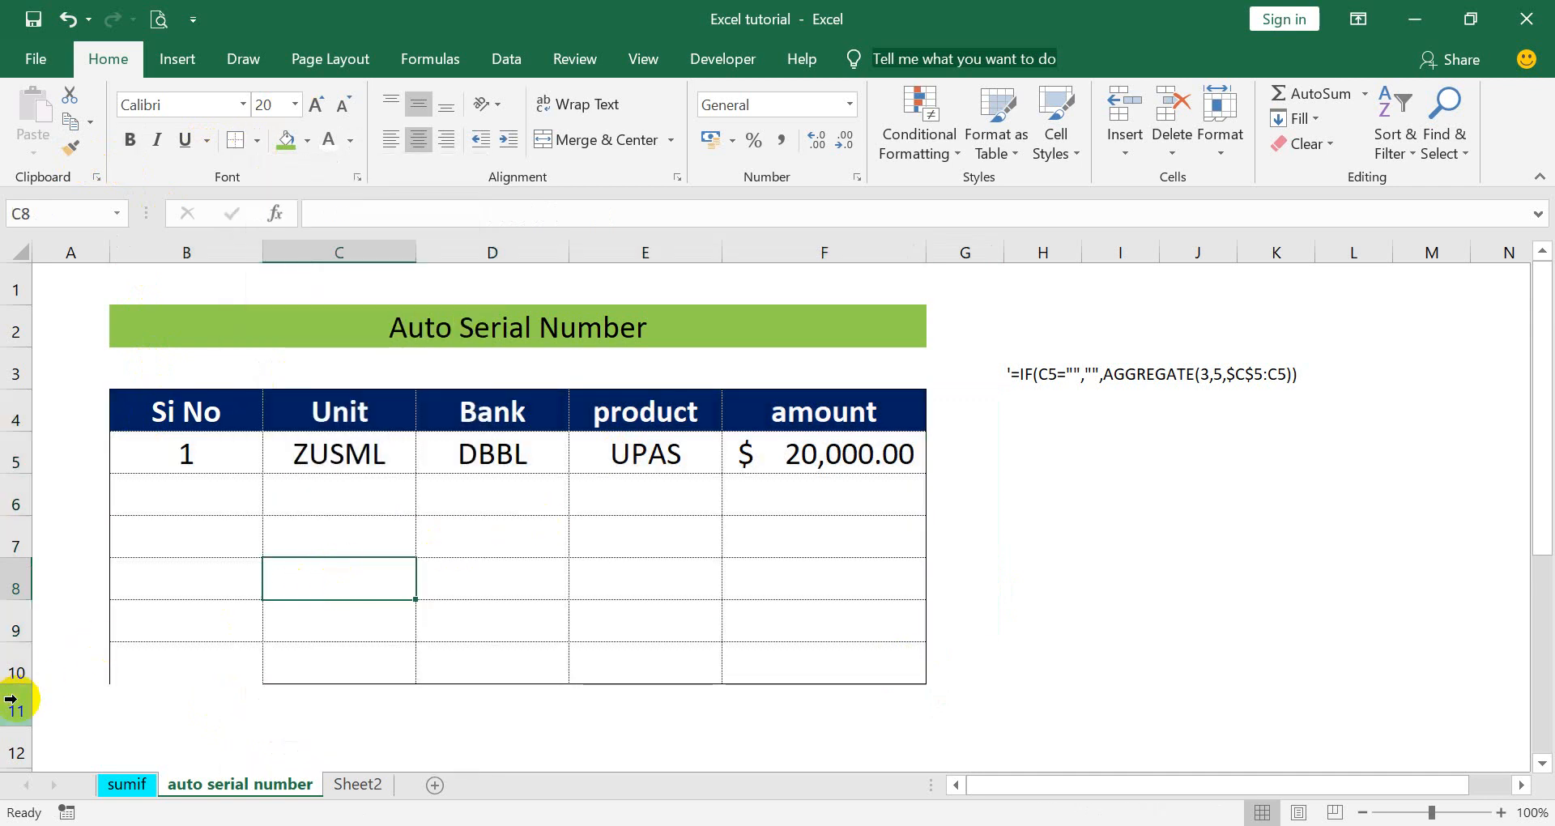
- Try a slightly taller row 10 at the end of the table
drag(16, 685, 16, 705)
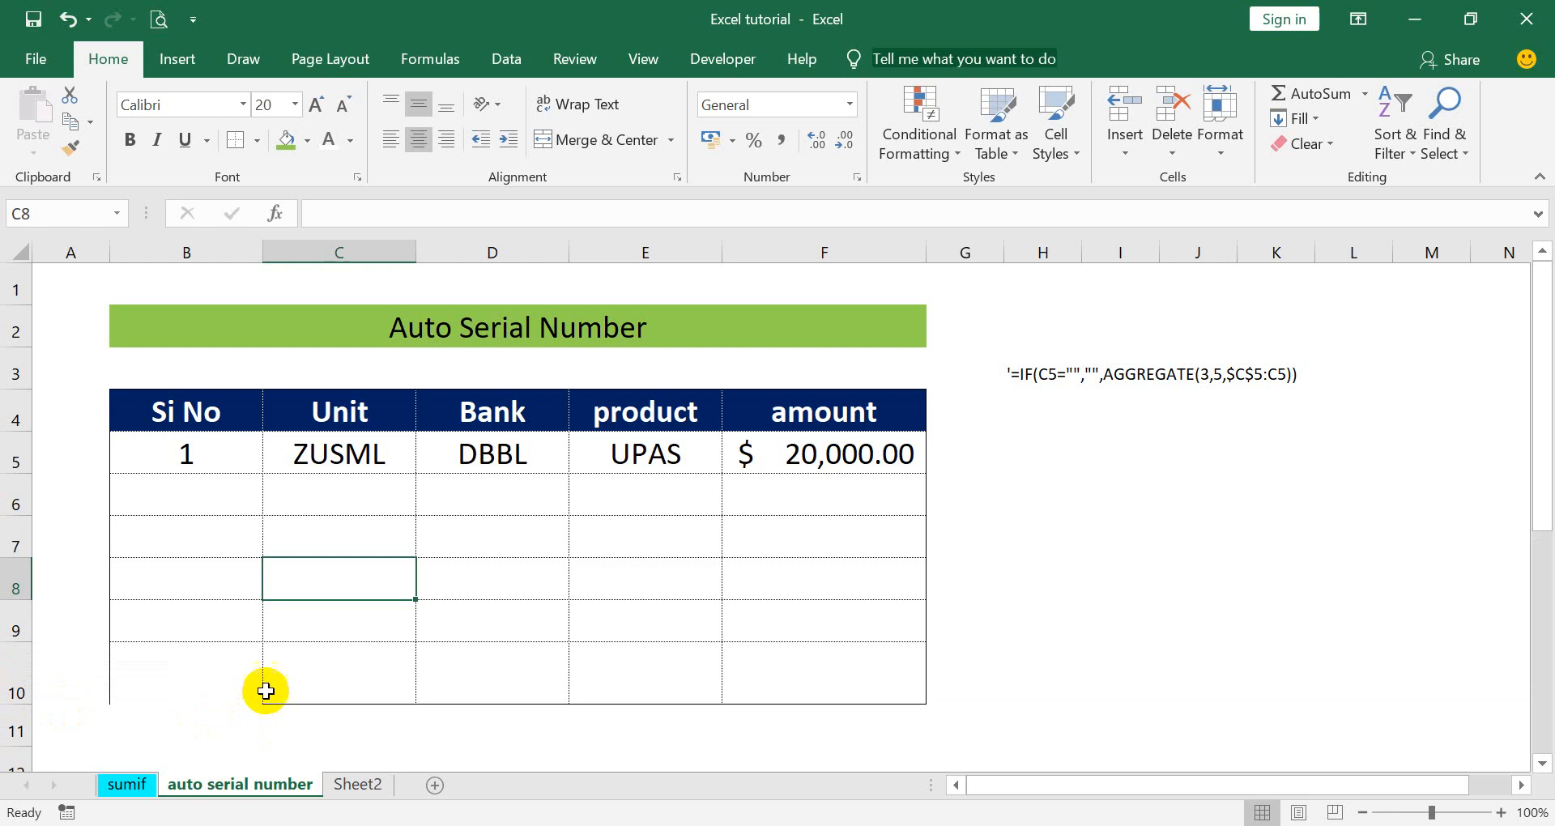
click(287, 679)
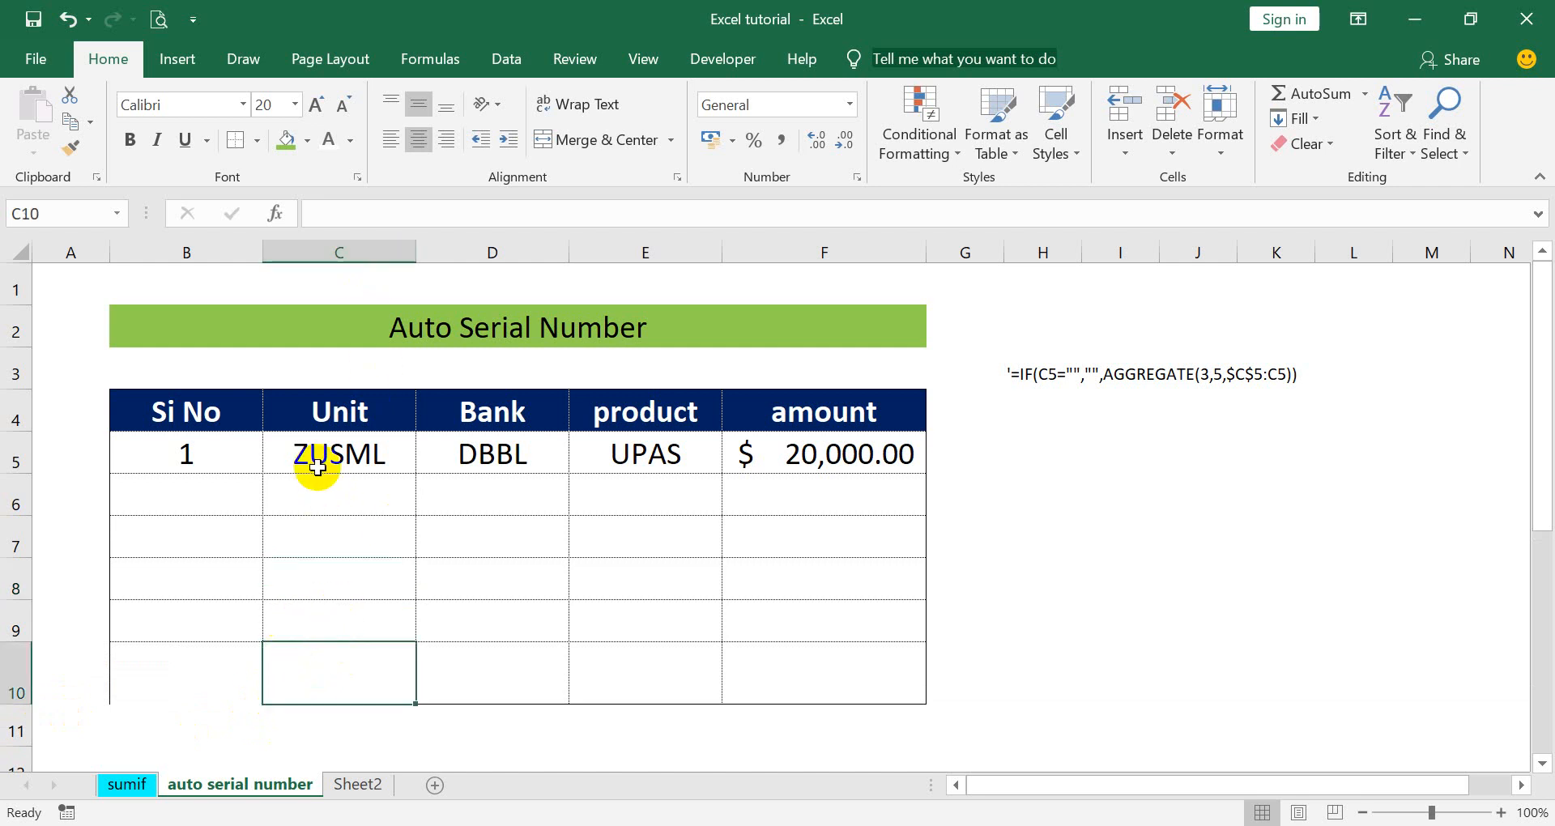
key(alt+Tab)
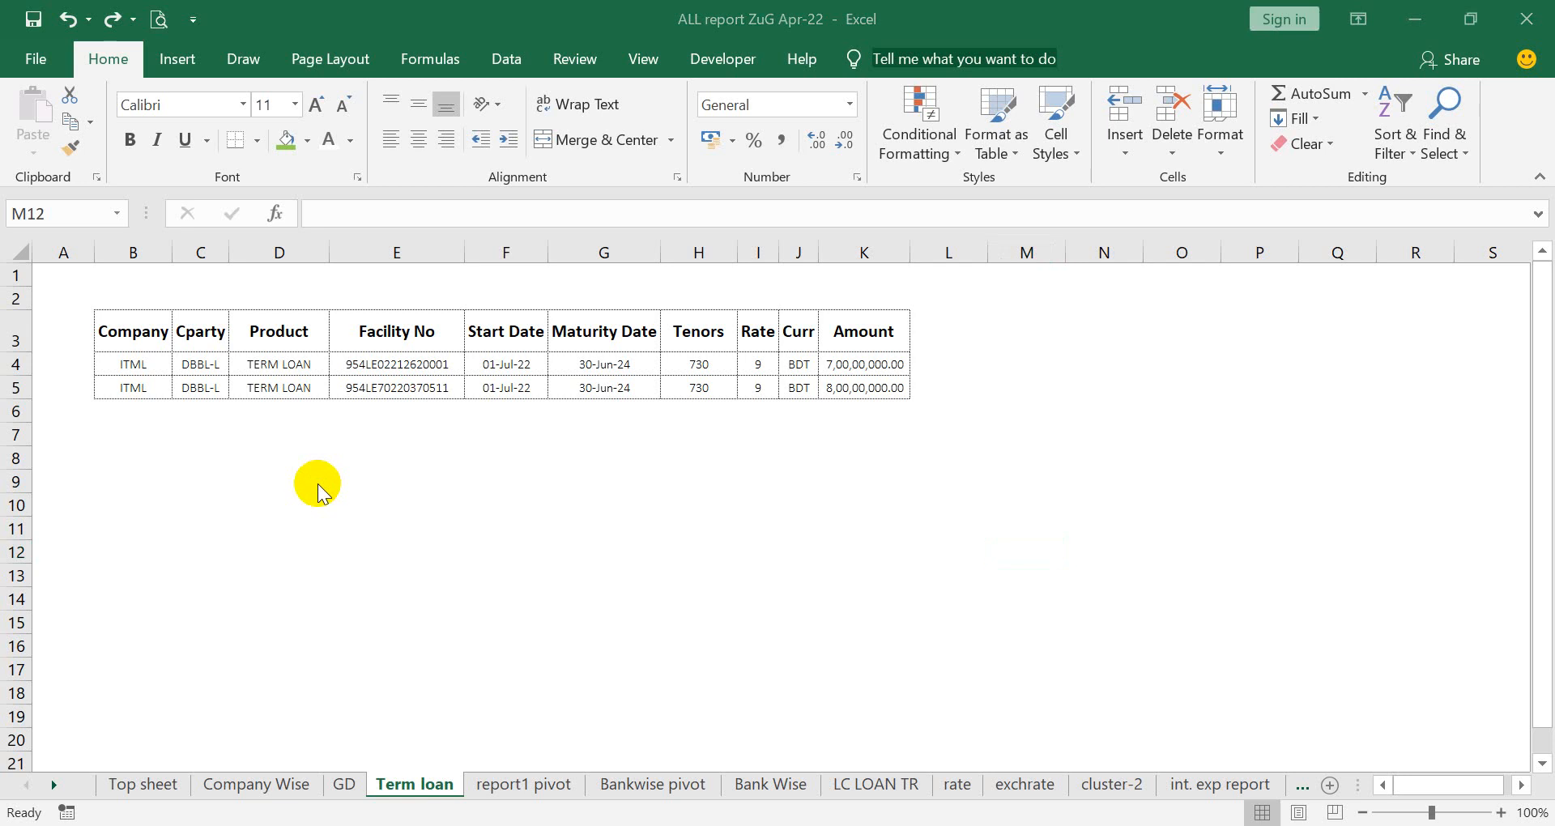
key(alt+Tab)
- Apply the Outline border preset to the whole table range B4:F10 in Format Cells
click(235, 635)
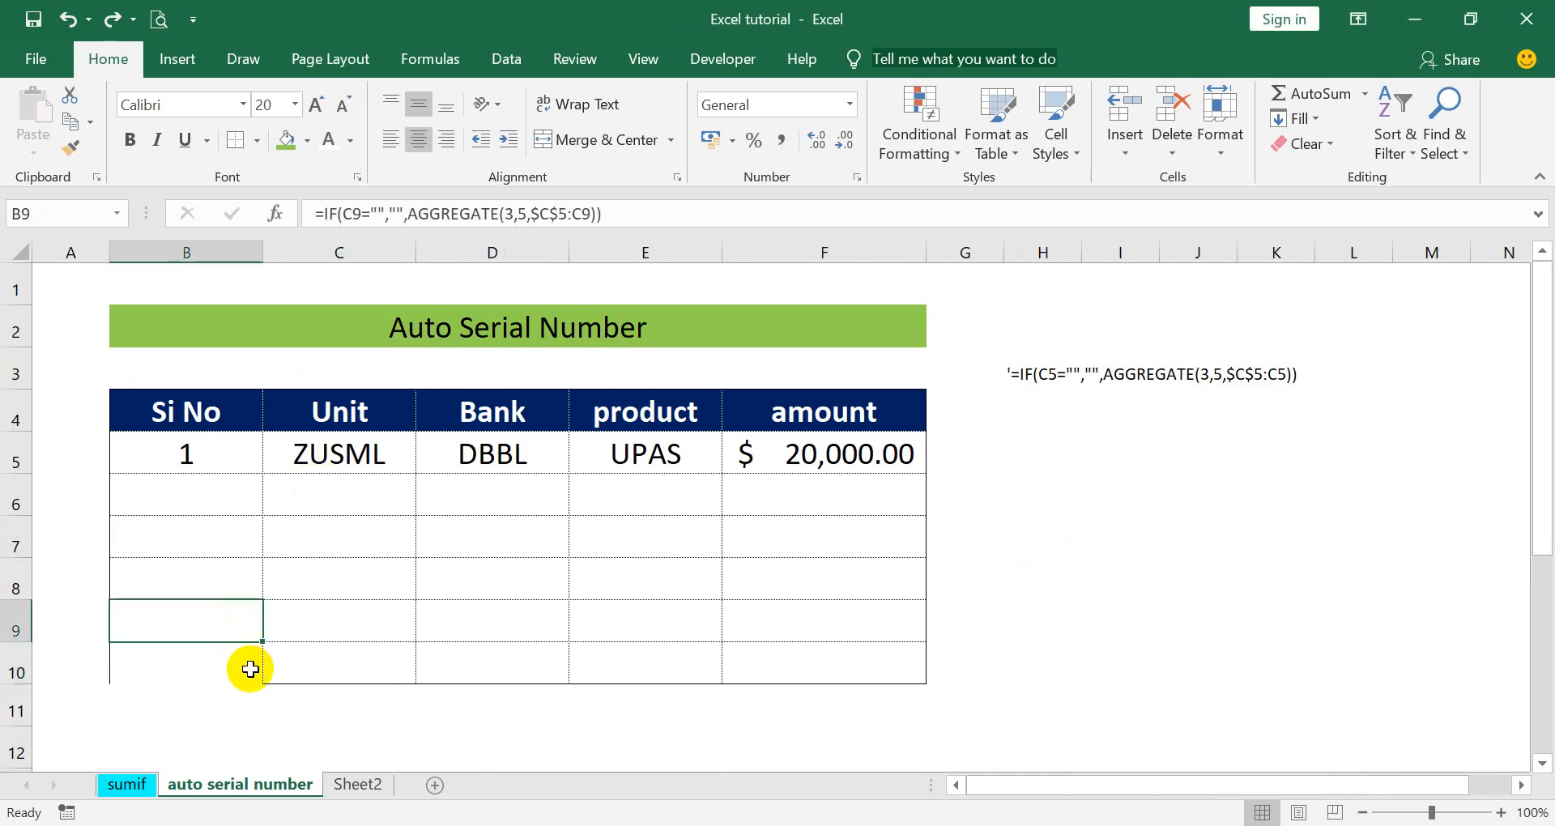
click(252, 666)
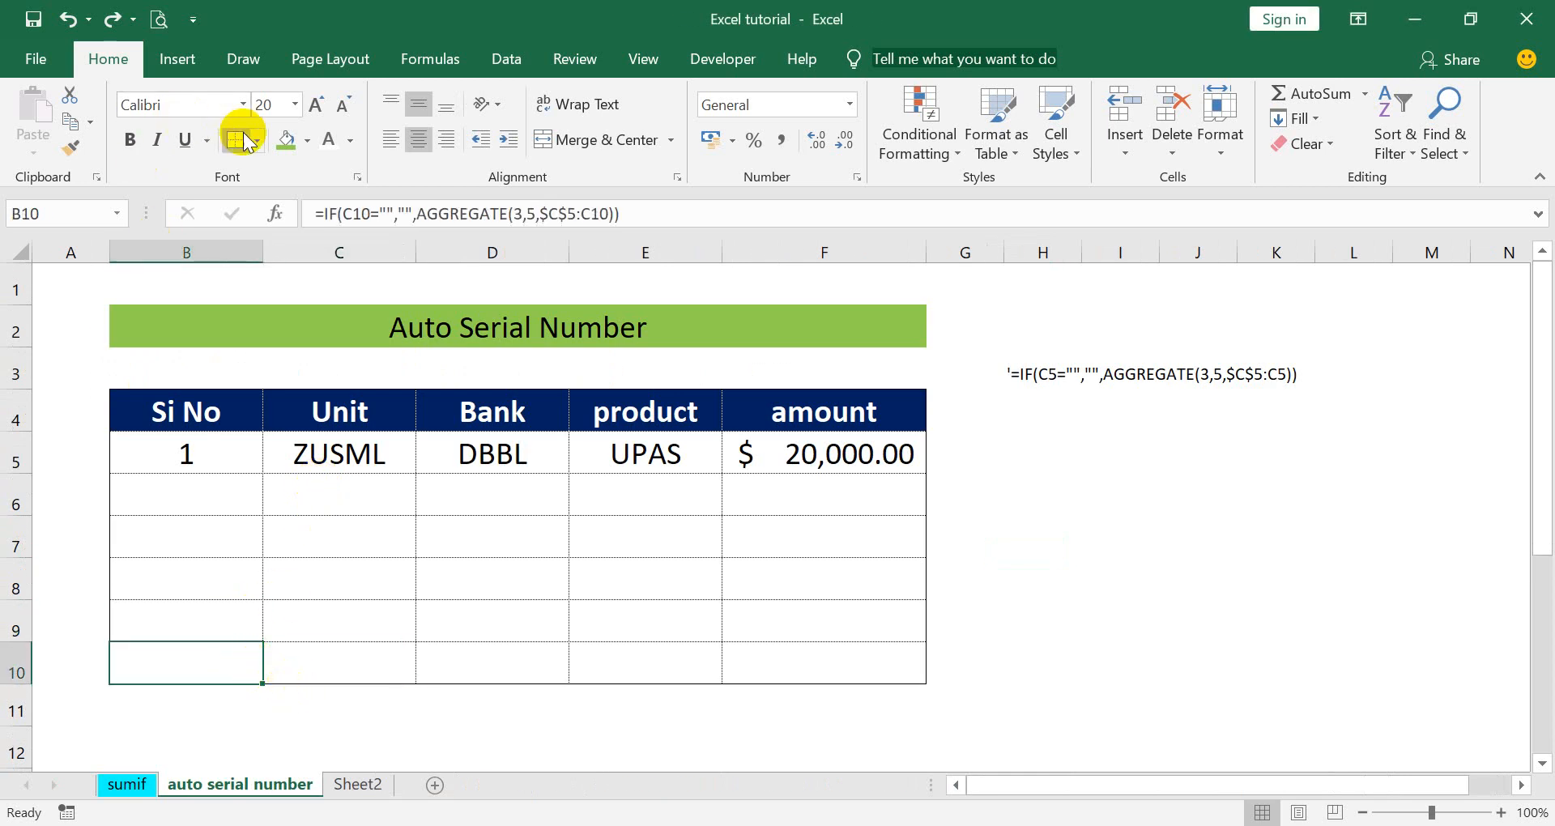
drag(170, 405, 787, 657)
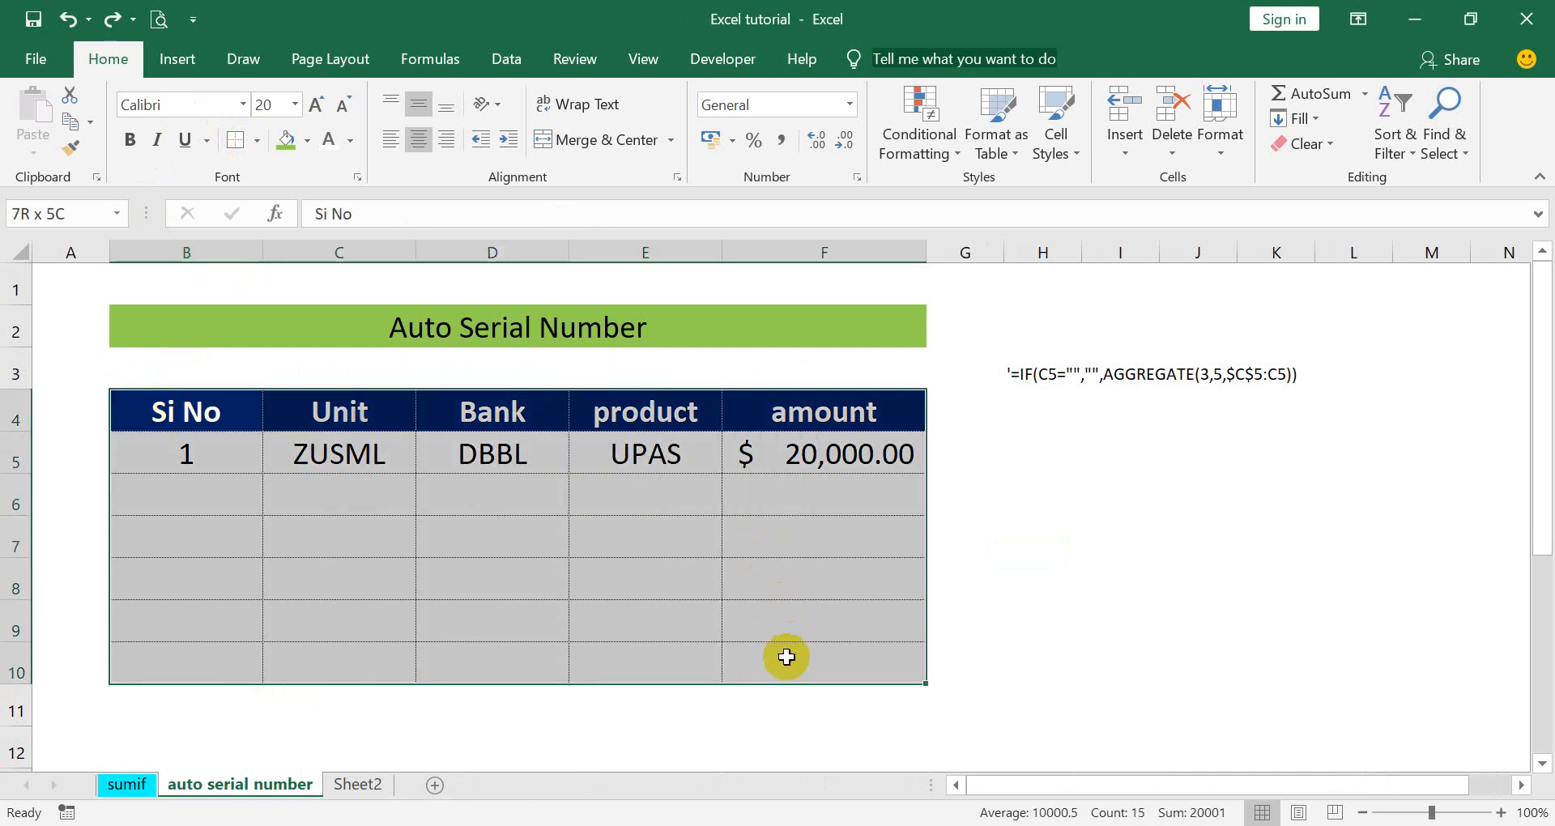
click(256, 139)
click(295, 753)
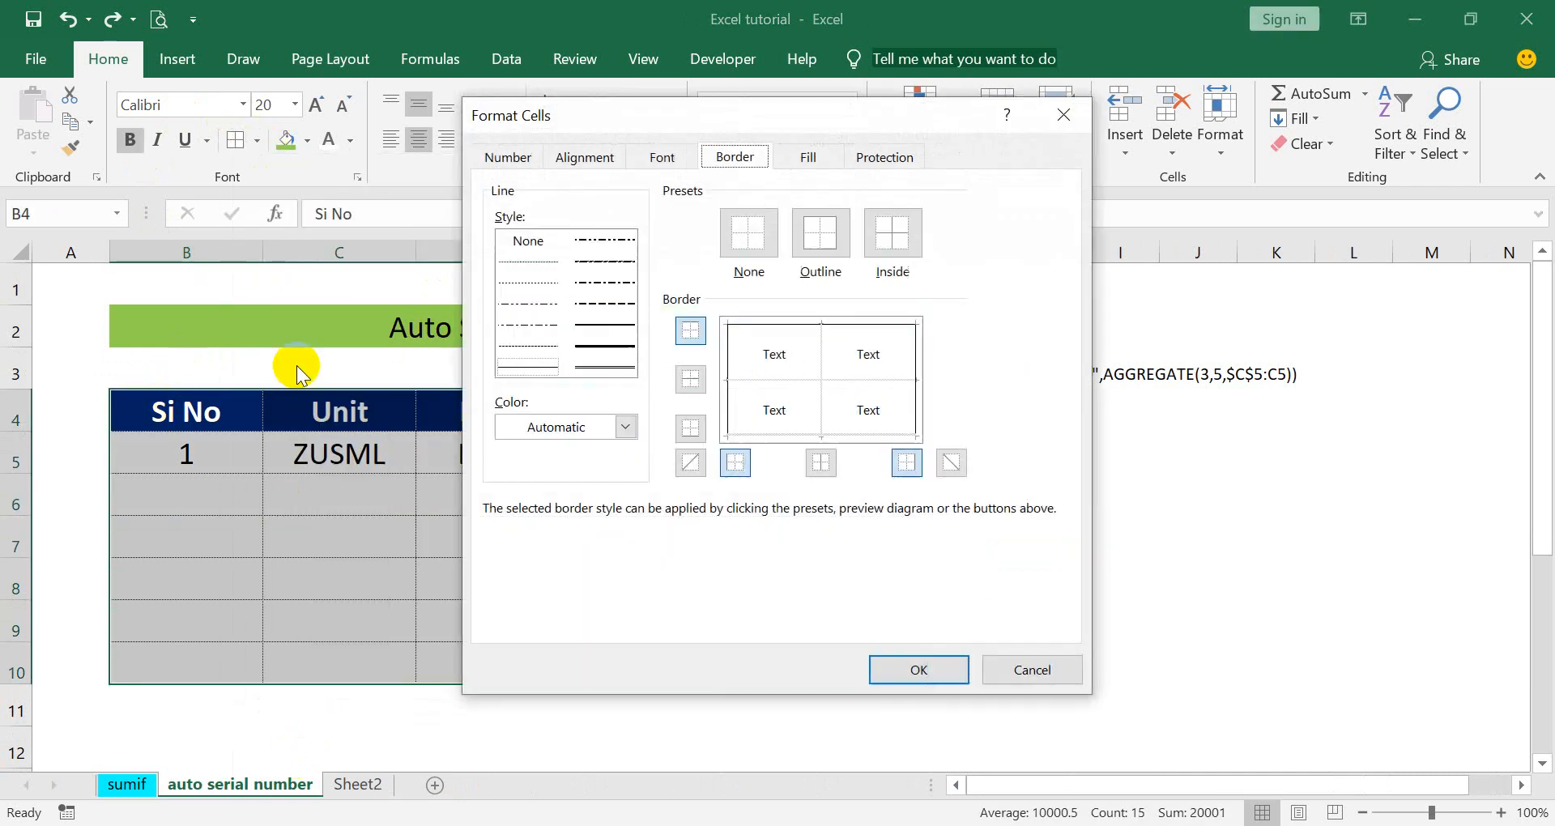
click(819, 234)
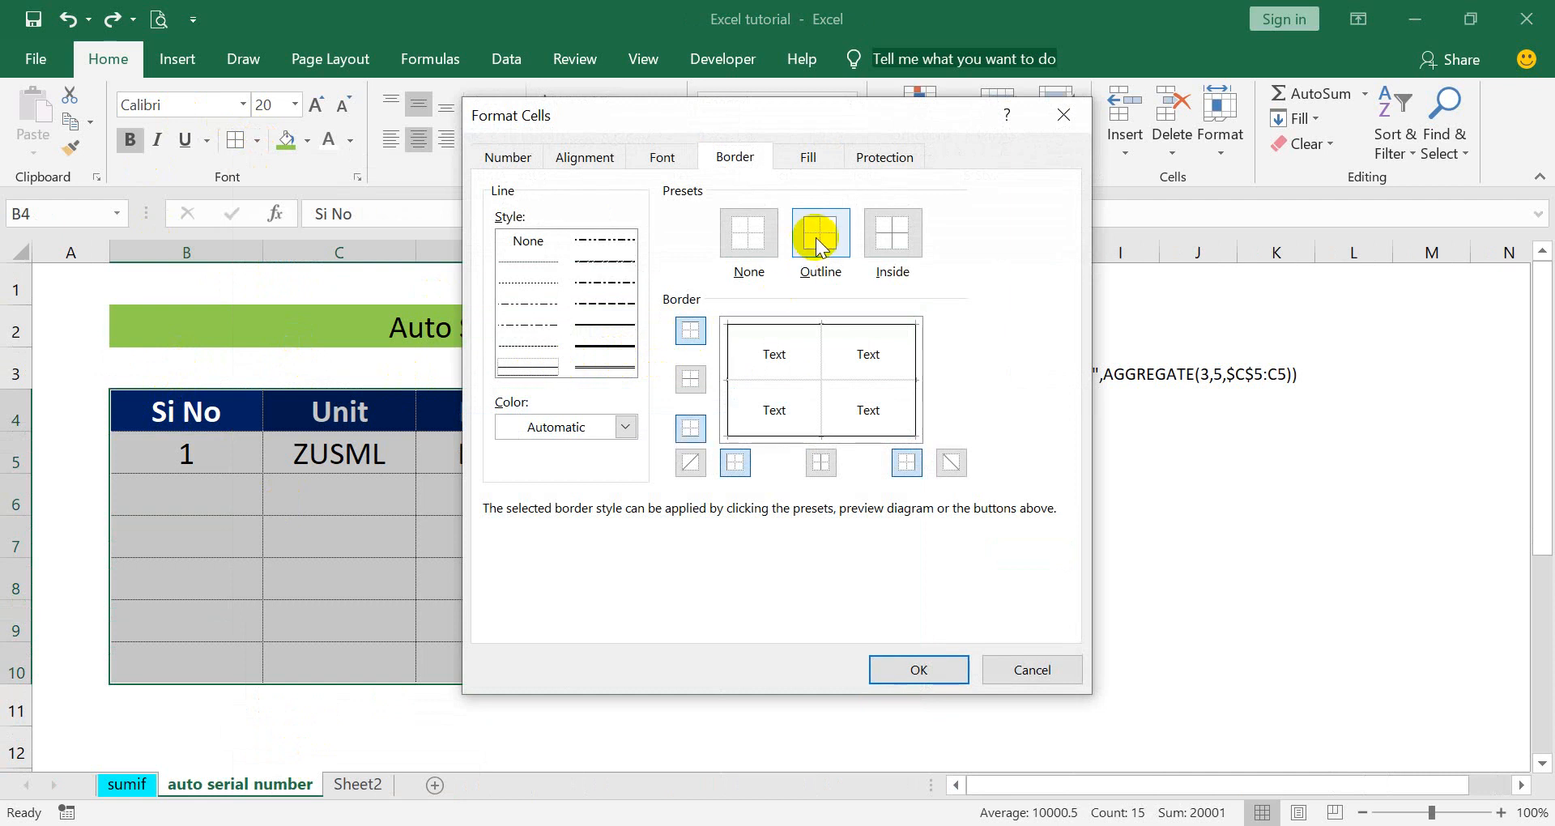
click(961, 672)
click(500, 611)
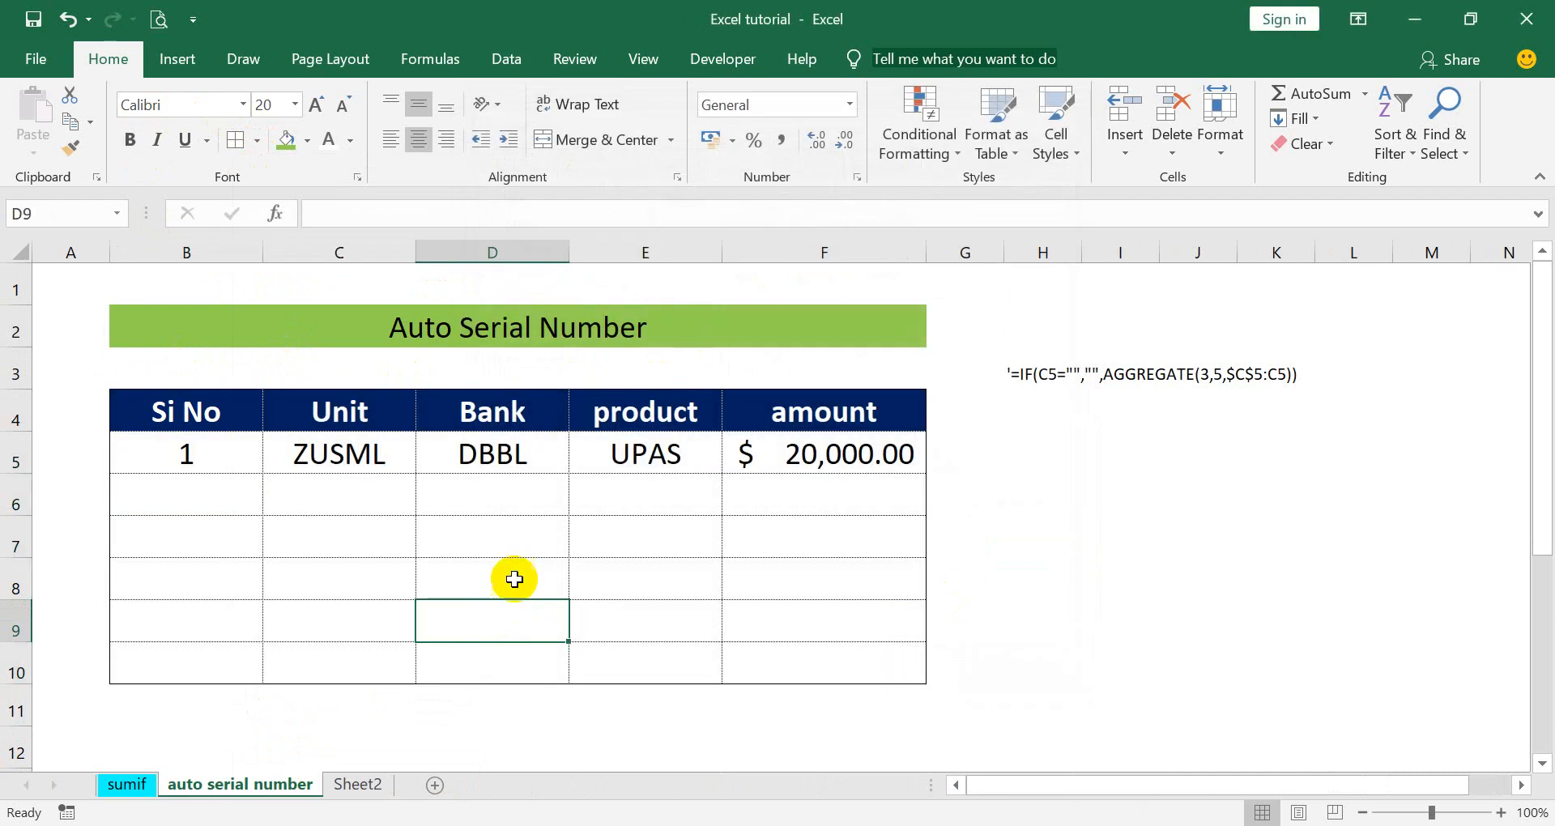
- Check the serial number formulas in cells B6, B7 and B5
click(507, 580)
click(456, 478)
click(208, 488)
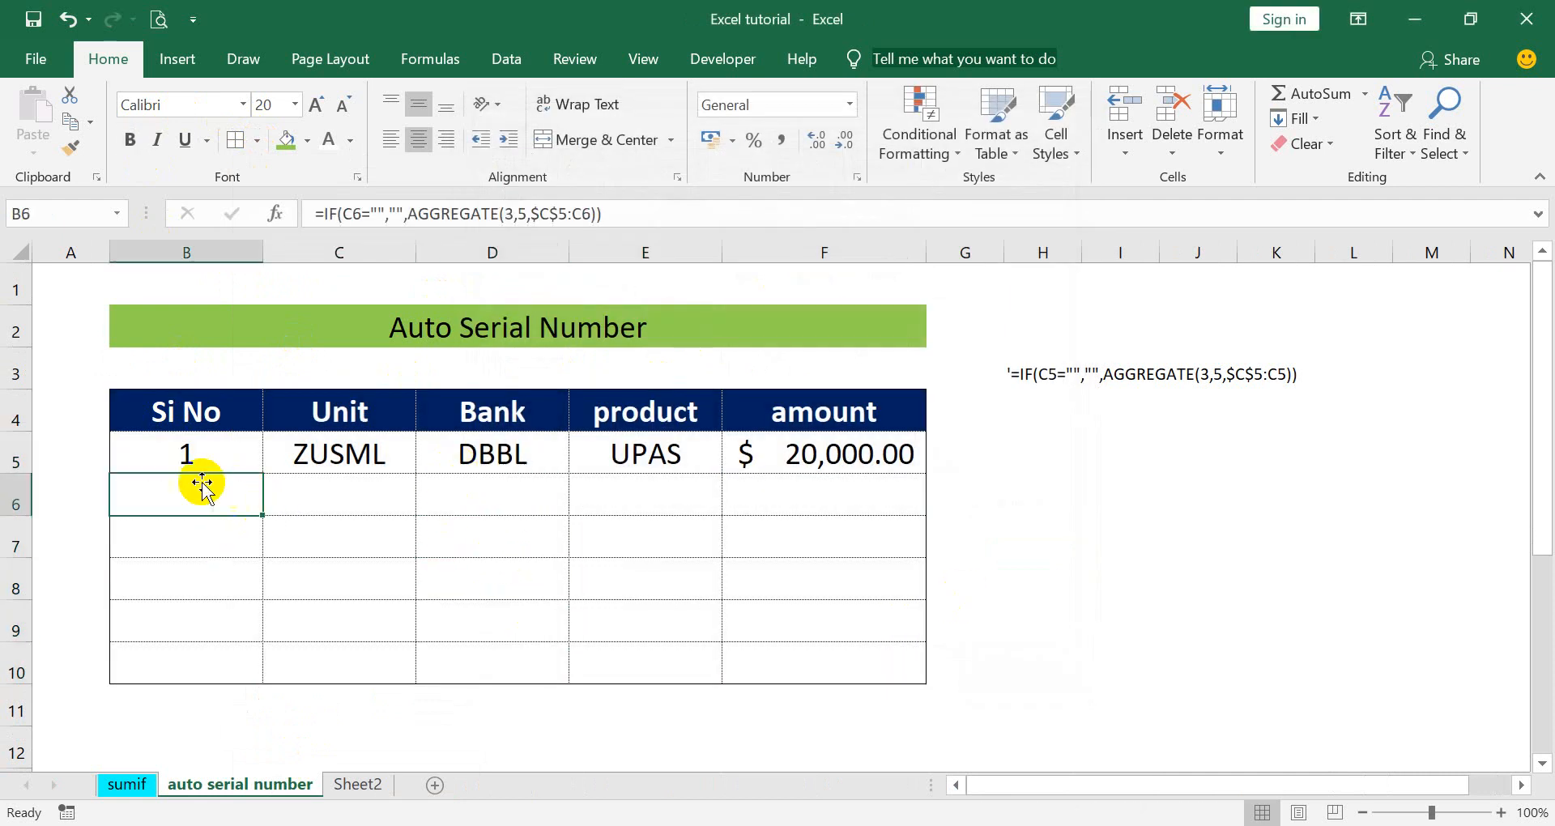
click(218, 452)
click(248, 543)
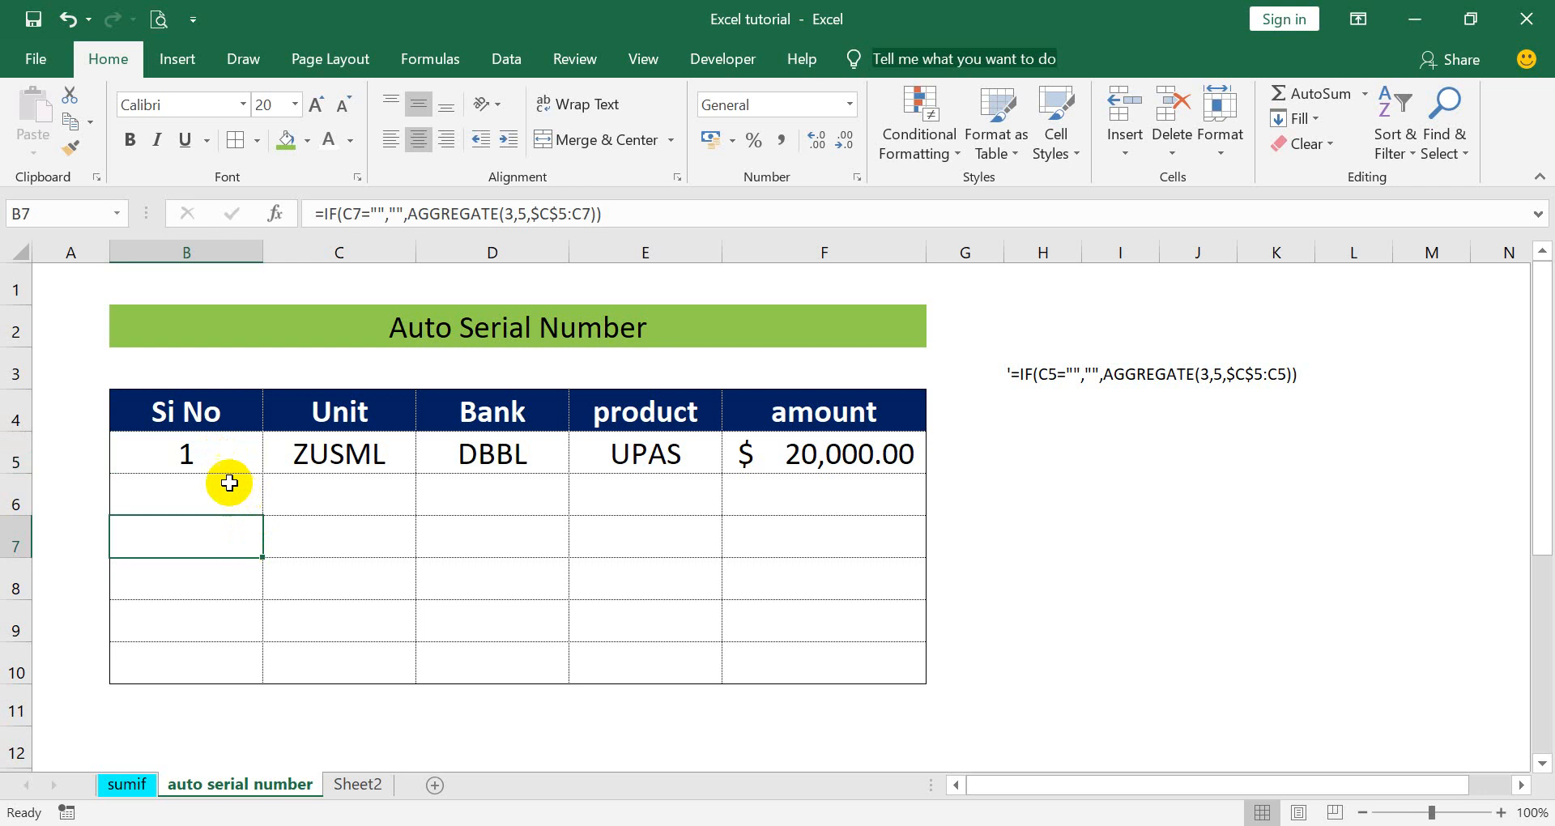
click(332, 478)
click(191, 451)
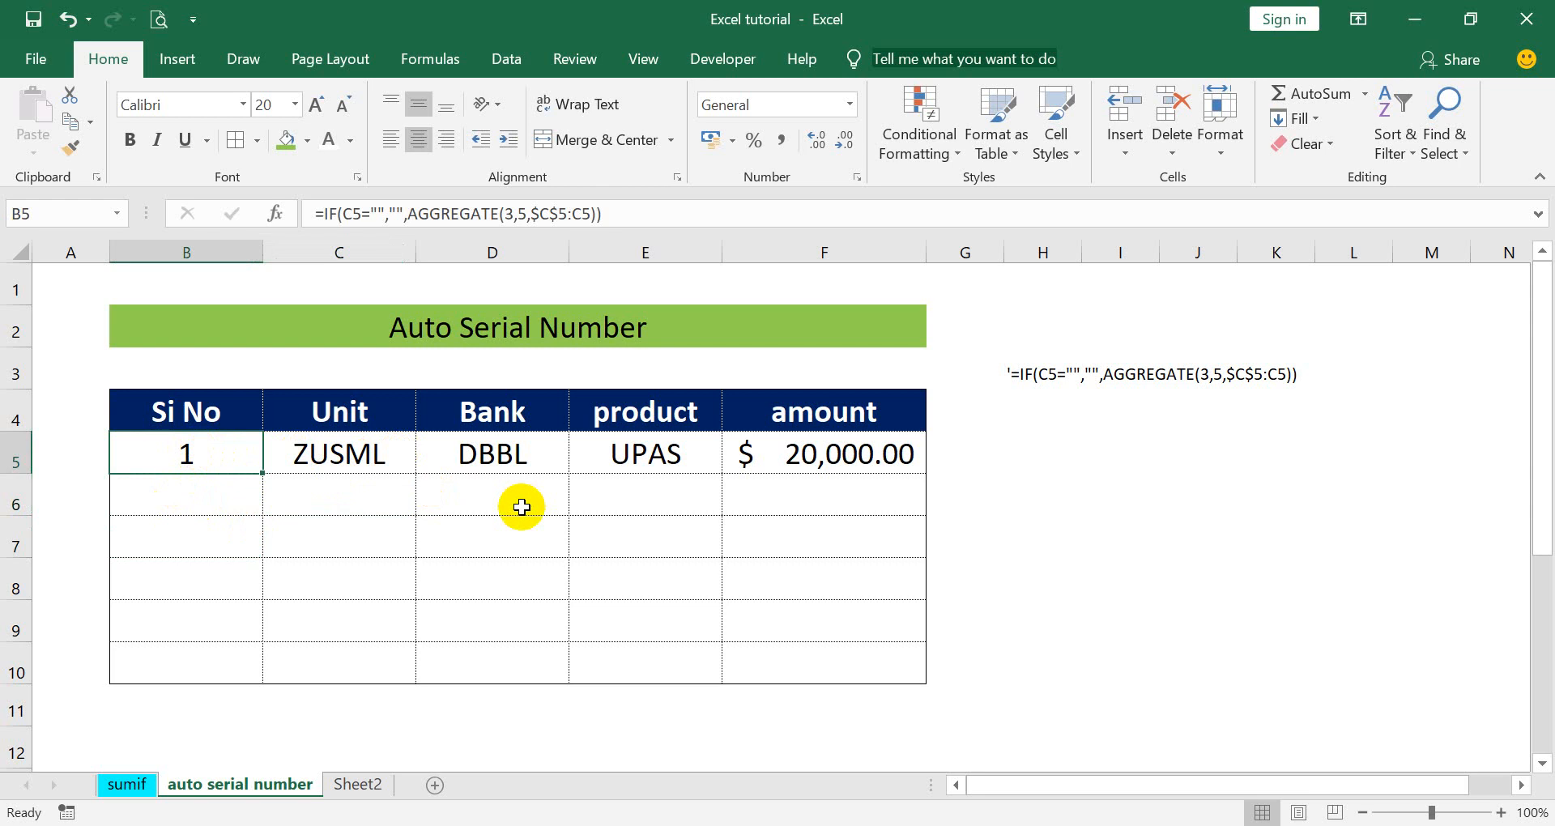
- Enter TSML as the Unit in C6 and NBL as the Bank in D6
click(352, 478)
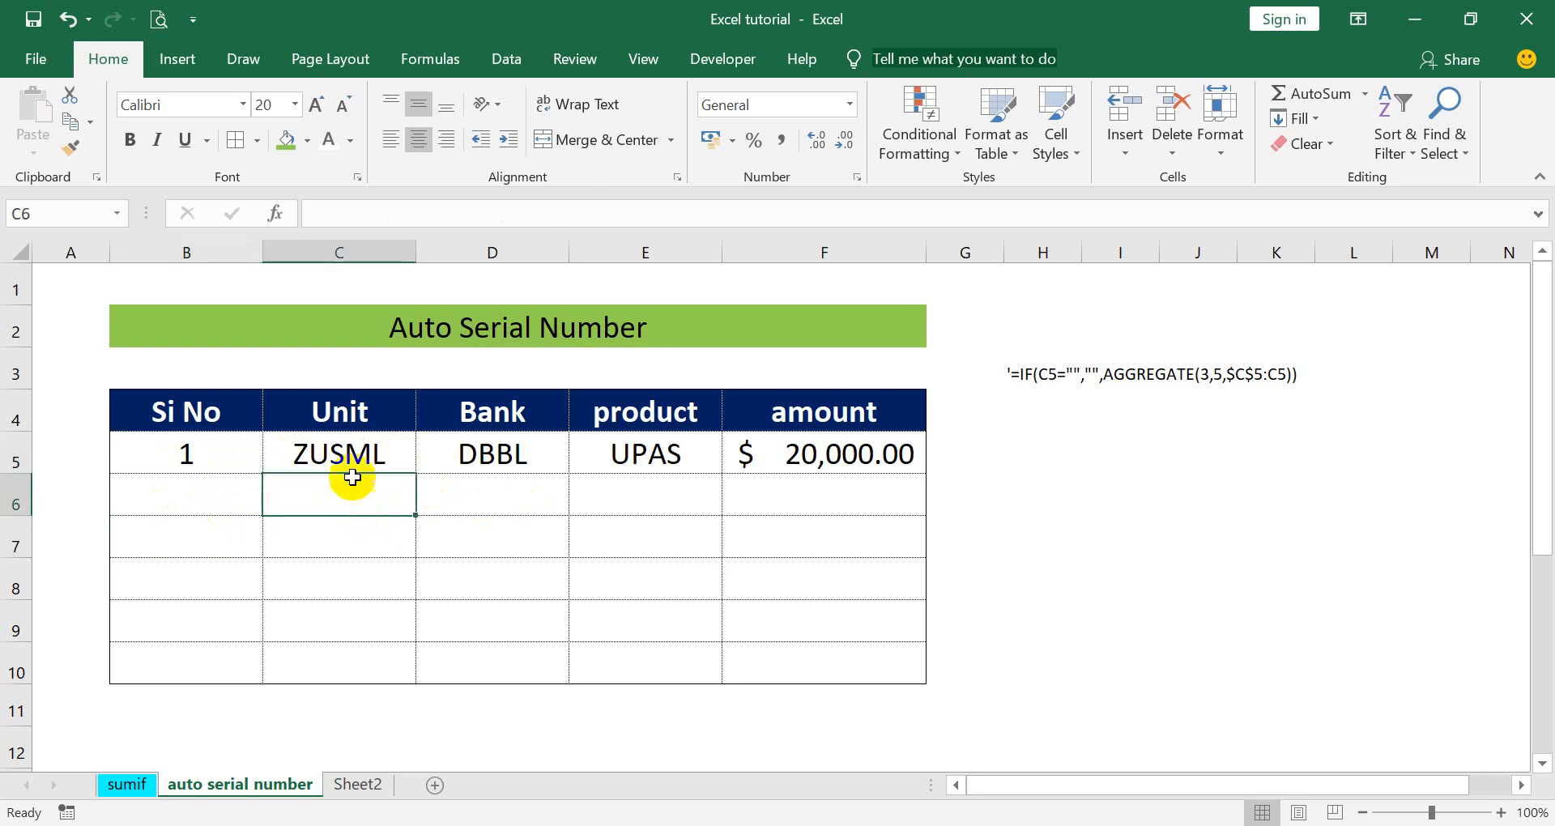
text(TS)
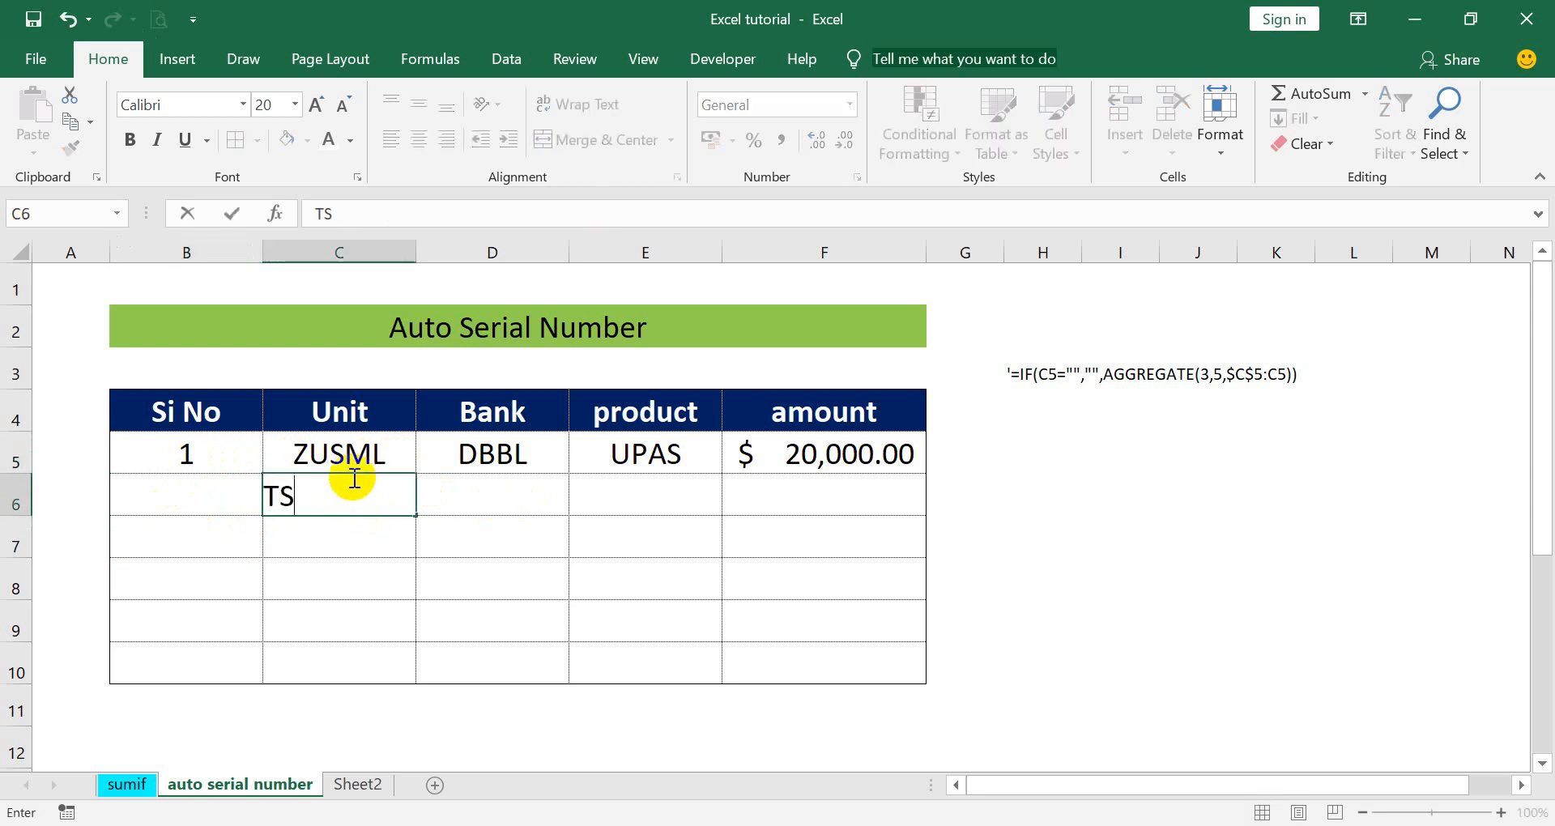
text(ML)
key(Tab)
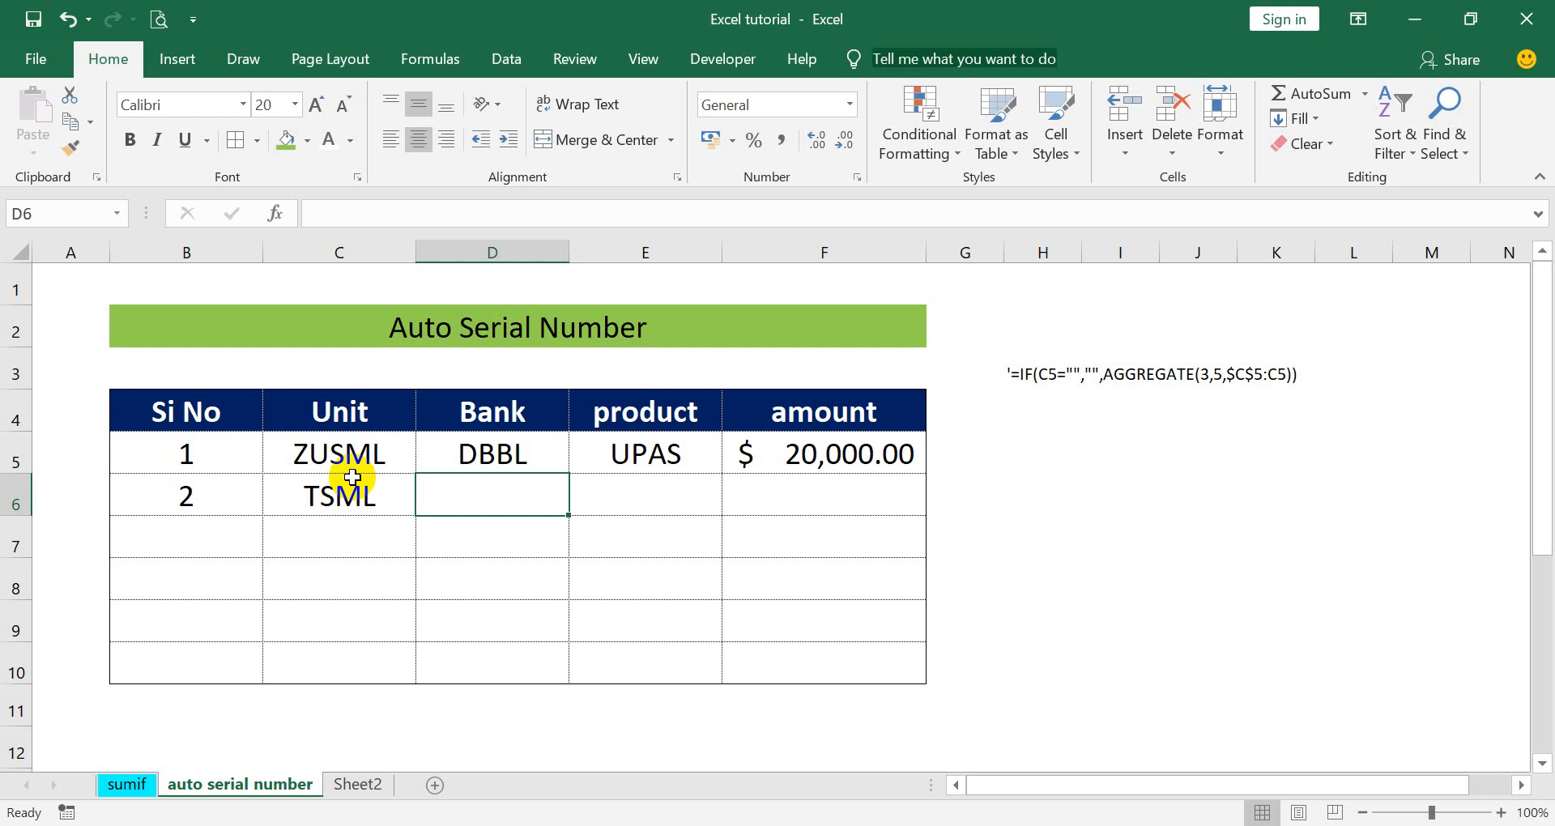
text(B)
key(BackSpace)
text(N)
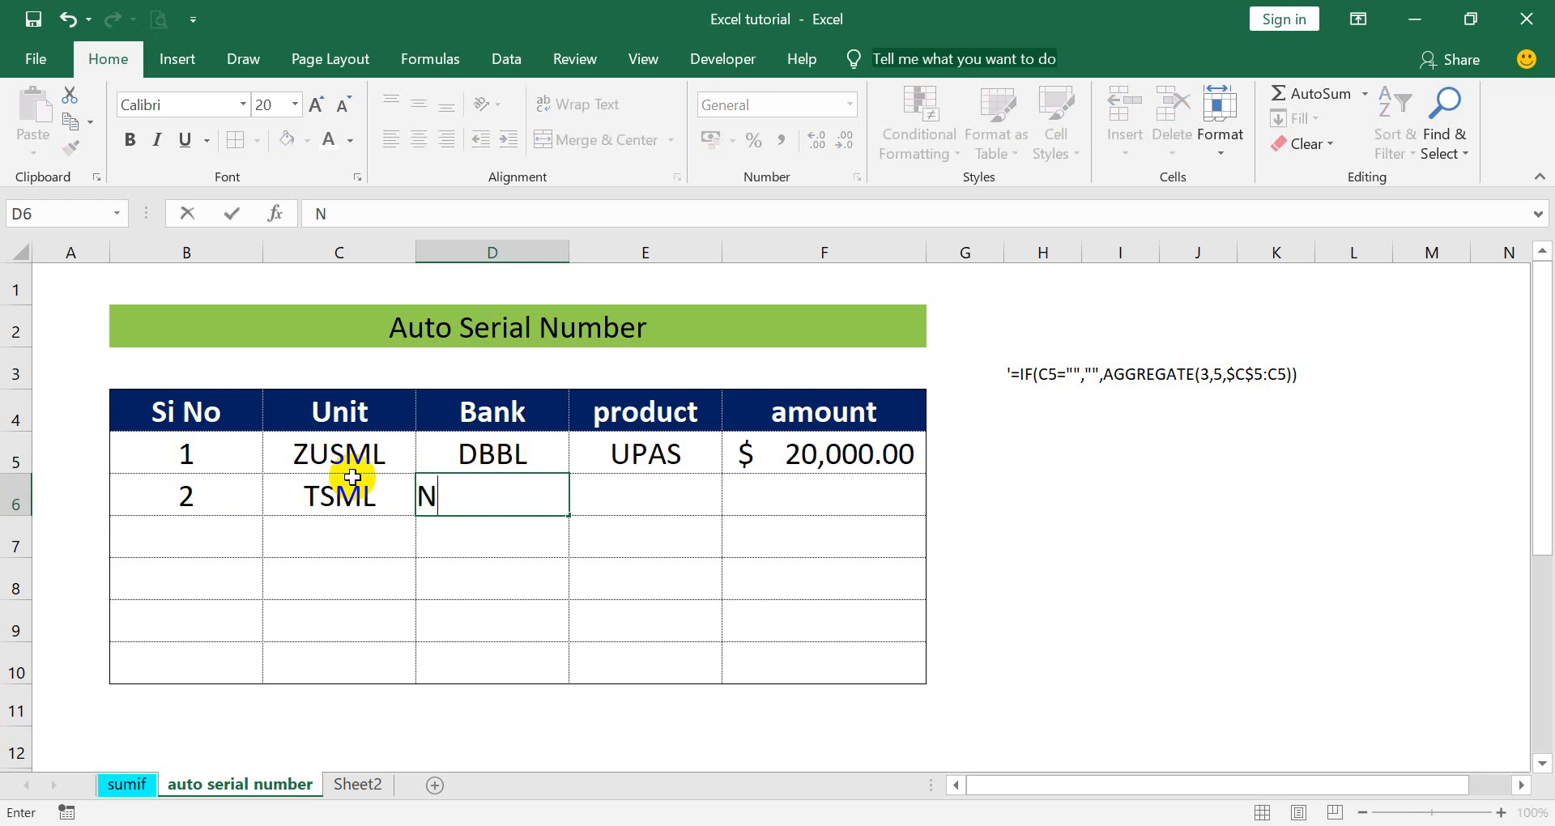
text(BL)
key(Tab)
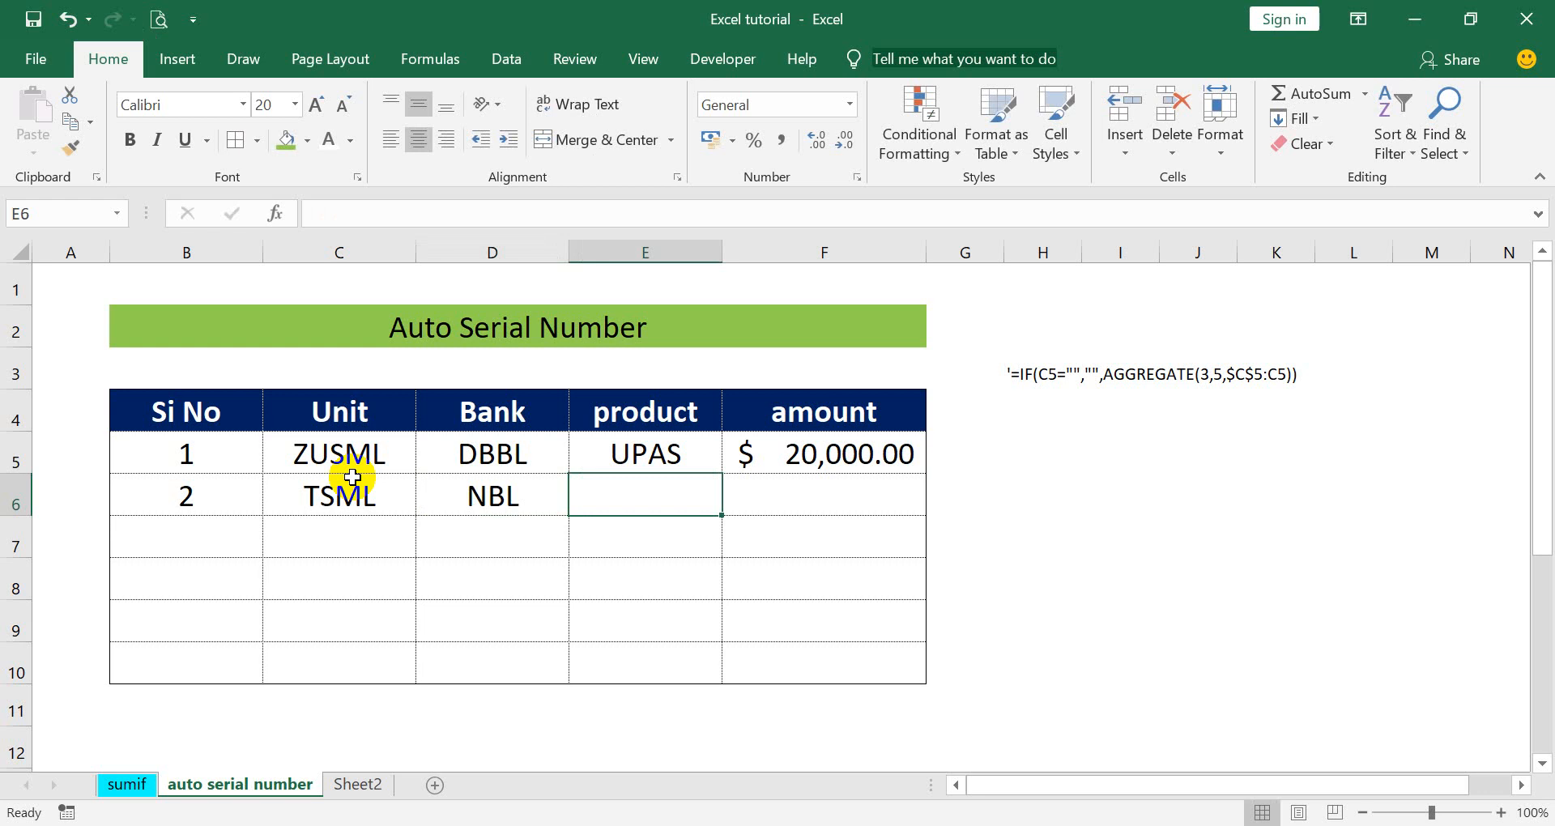
- Enter EDF as the product in E6 and 50000 as the amount in F6
text(EDF)
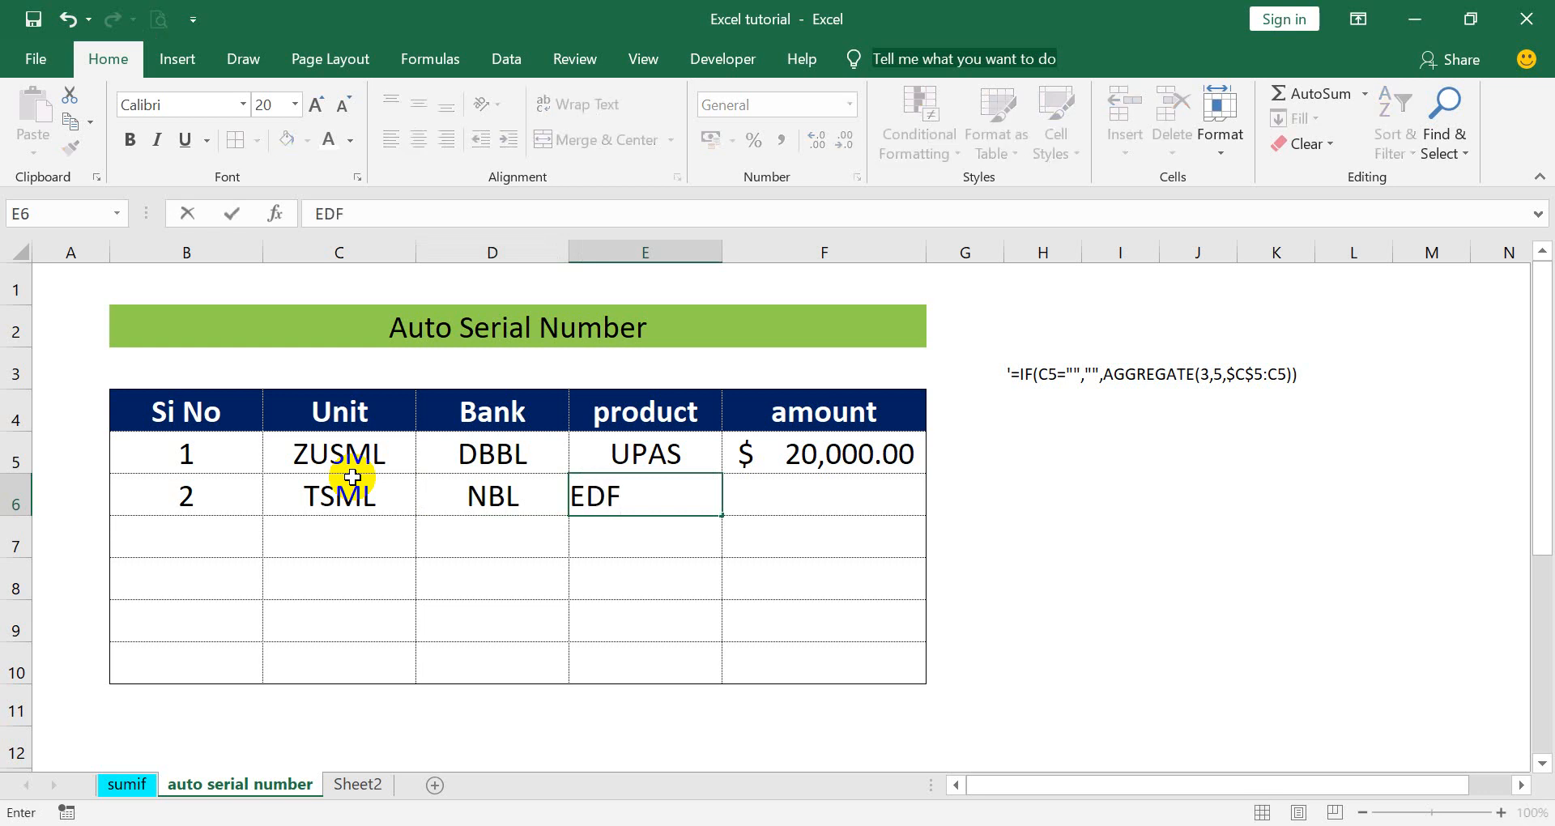
key(Tab)
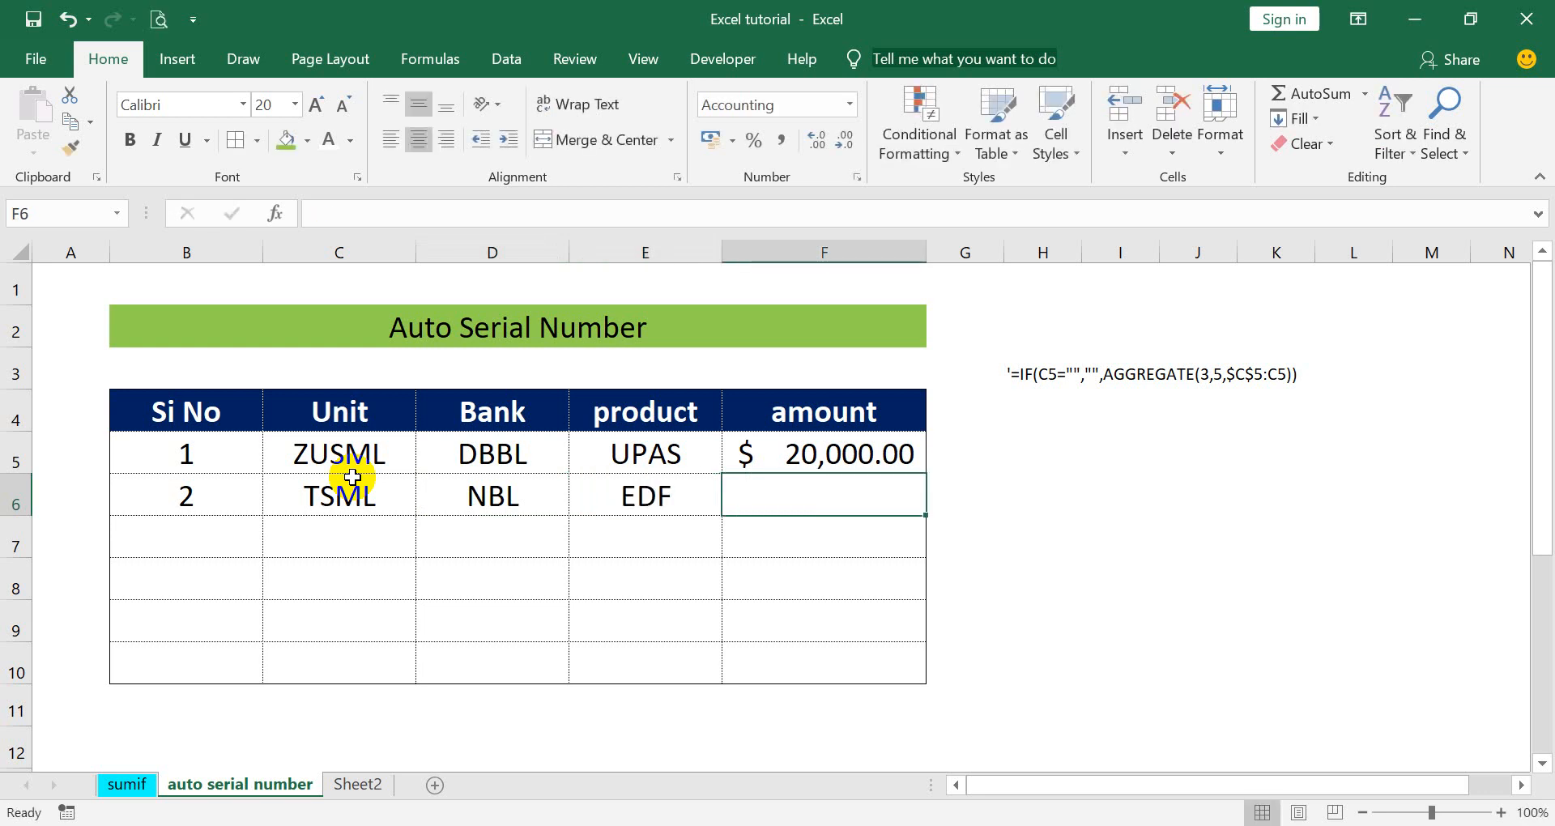
text(50000)
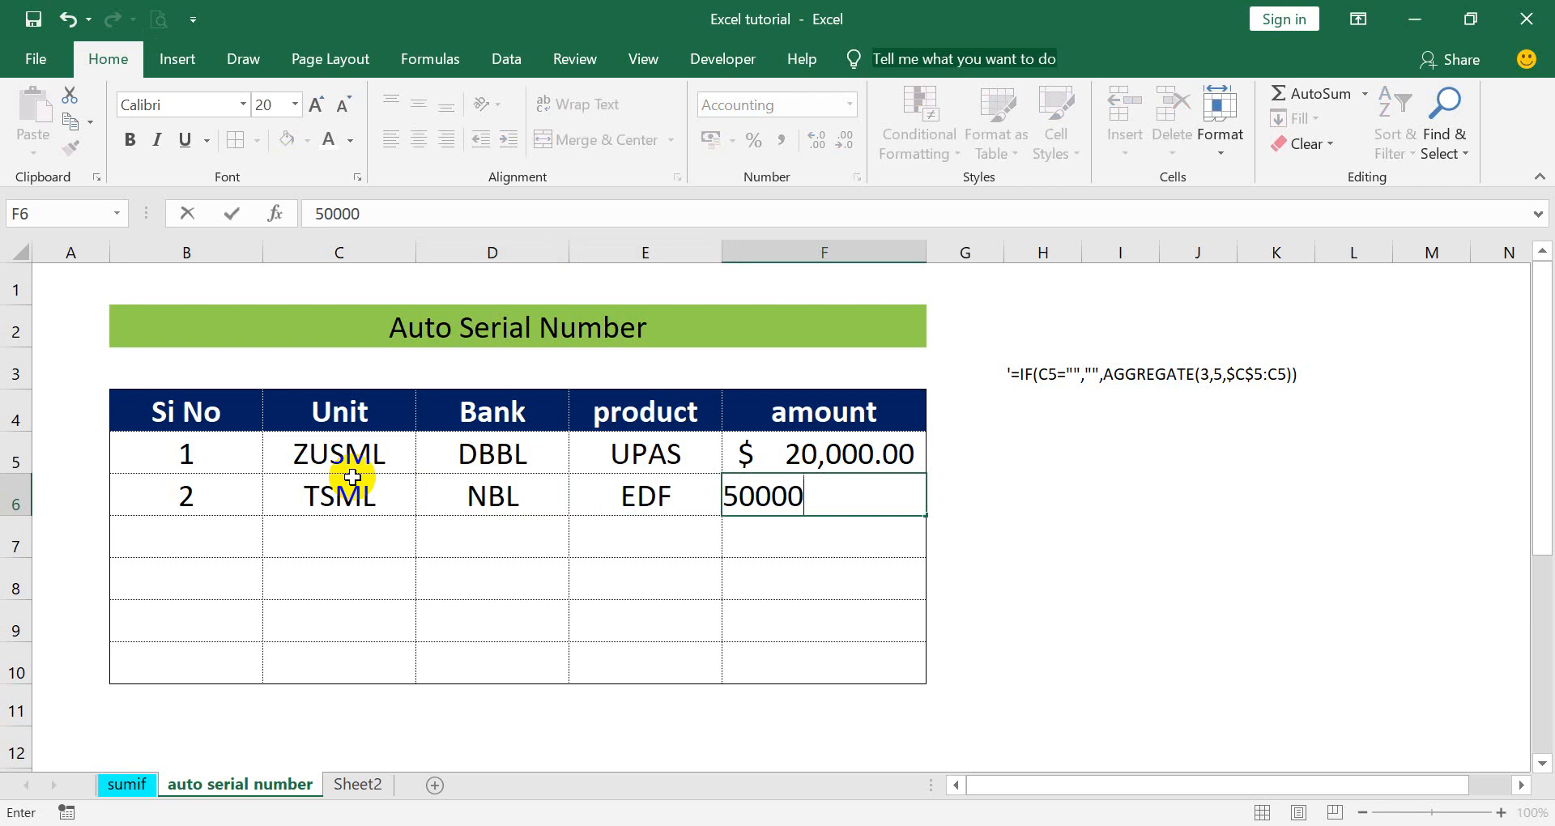
key(Tab)
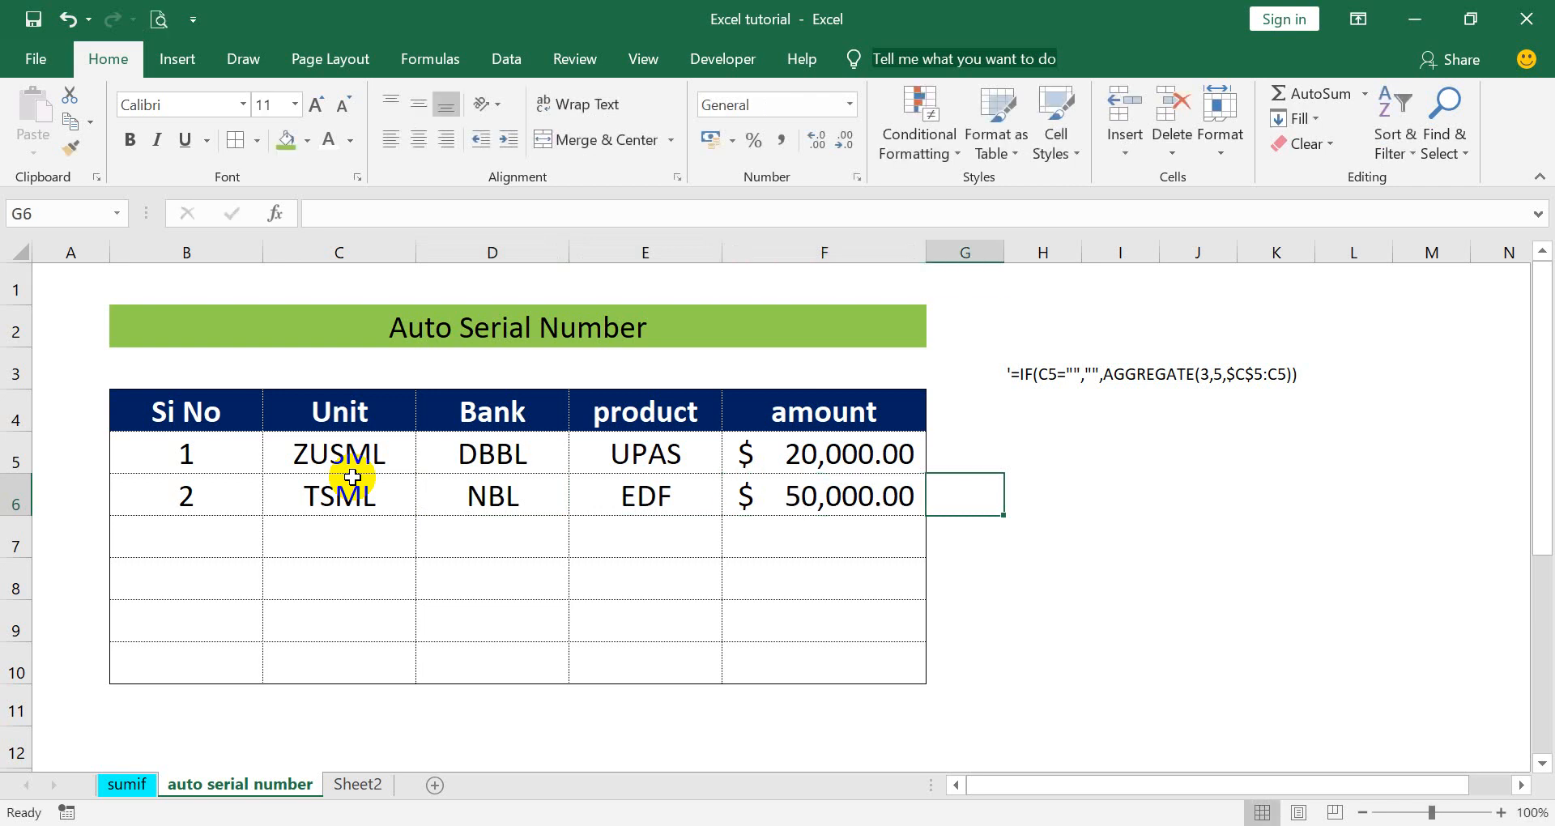
- Fill row 7 with ZTML as the Unit, DBBL as the Bank, UPAS as the product and 50,500 as the amount
click(387, 533)
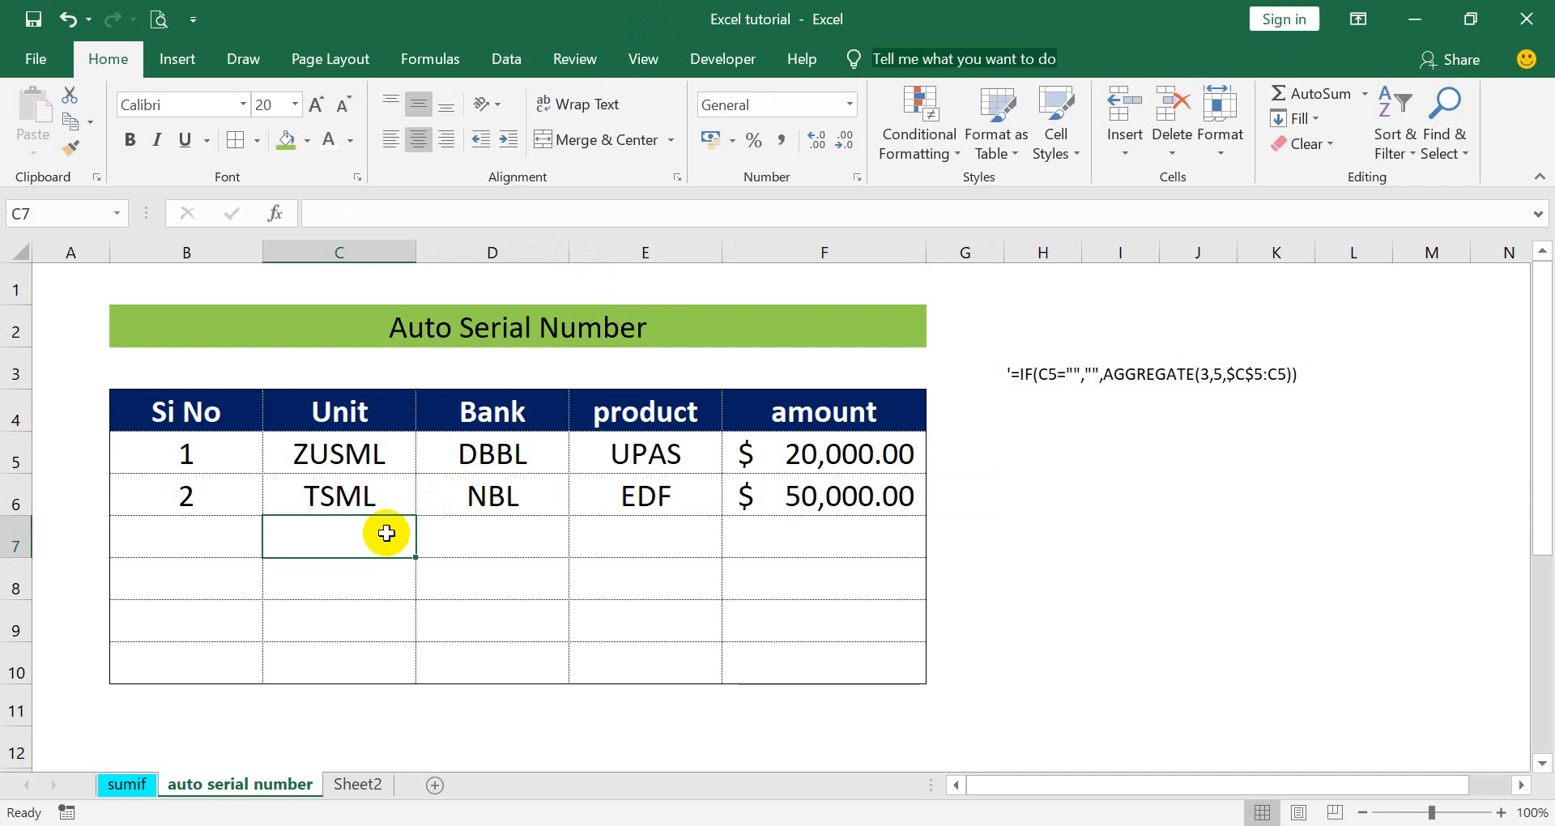
text(ZTML)
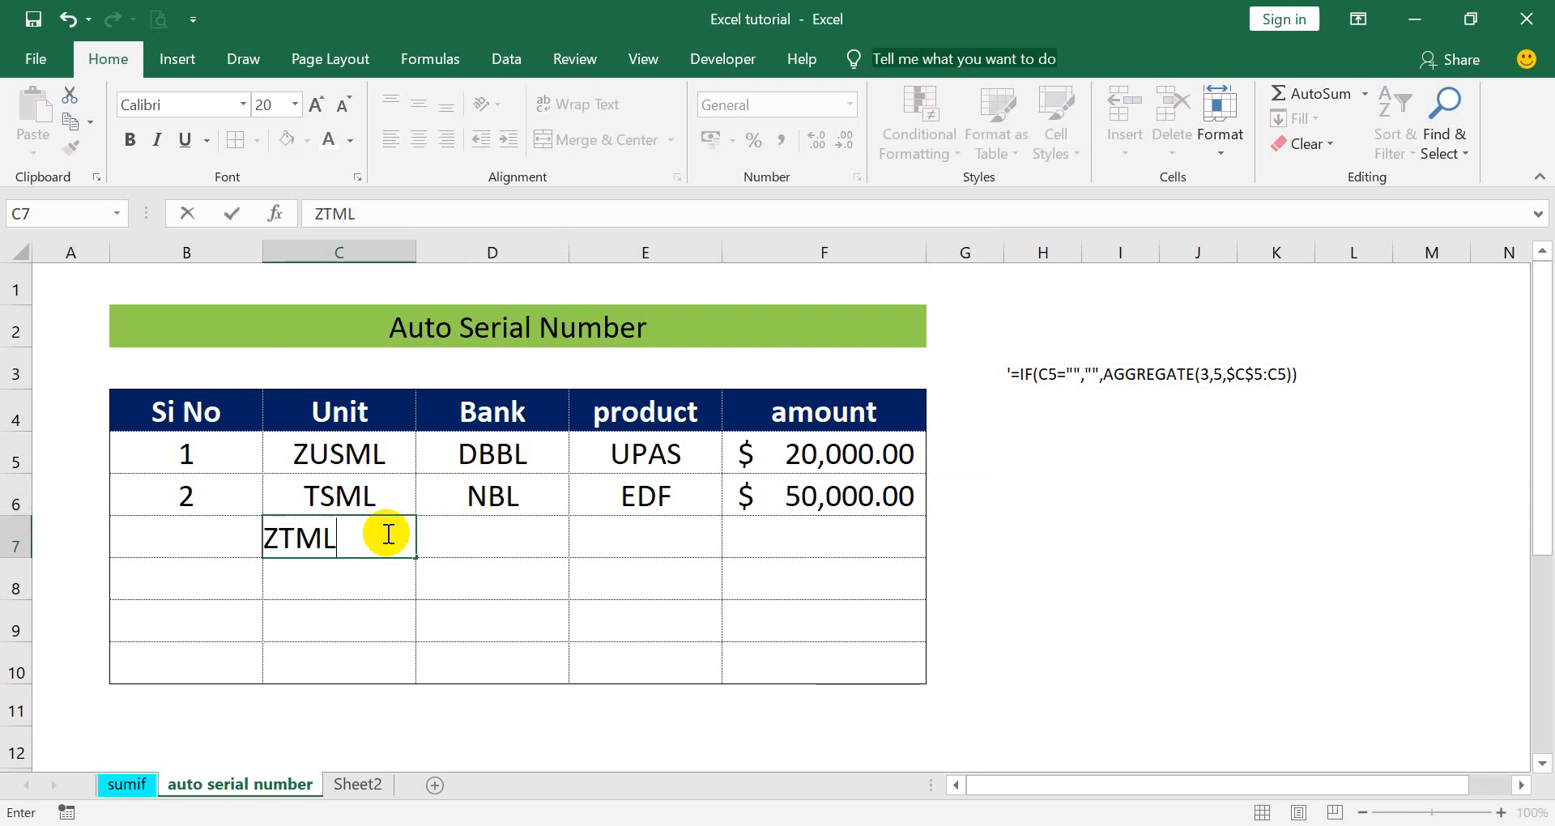
key(Tab)
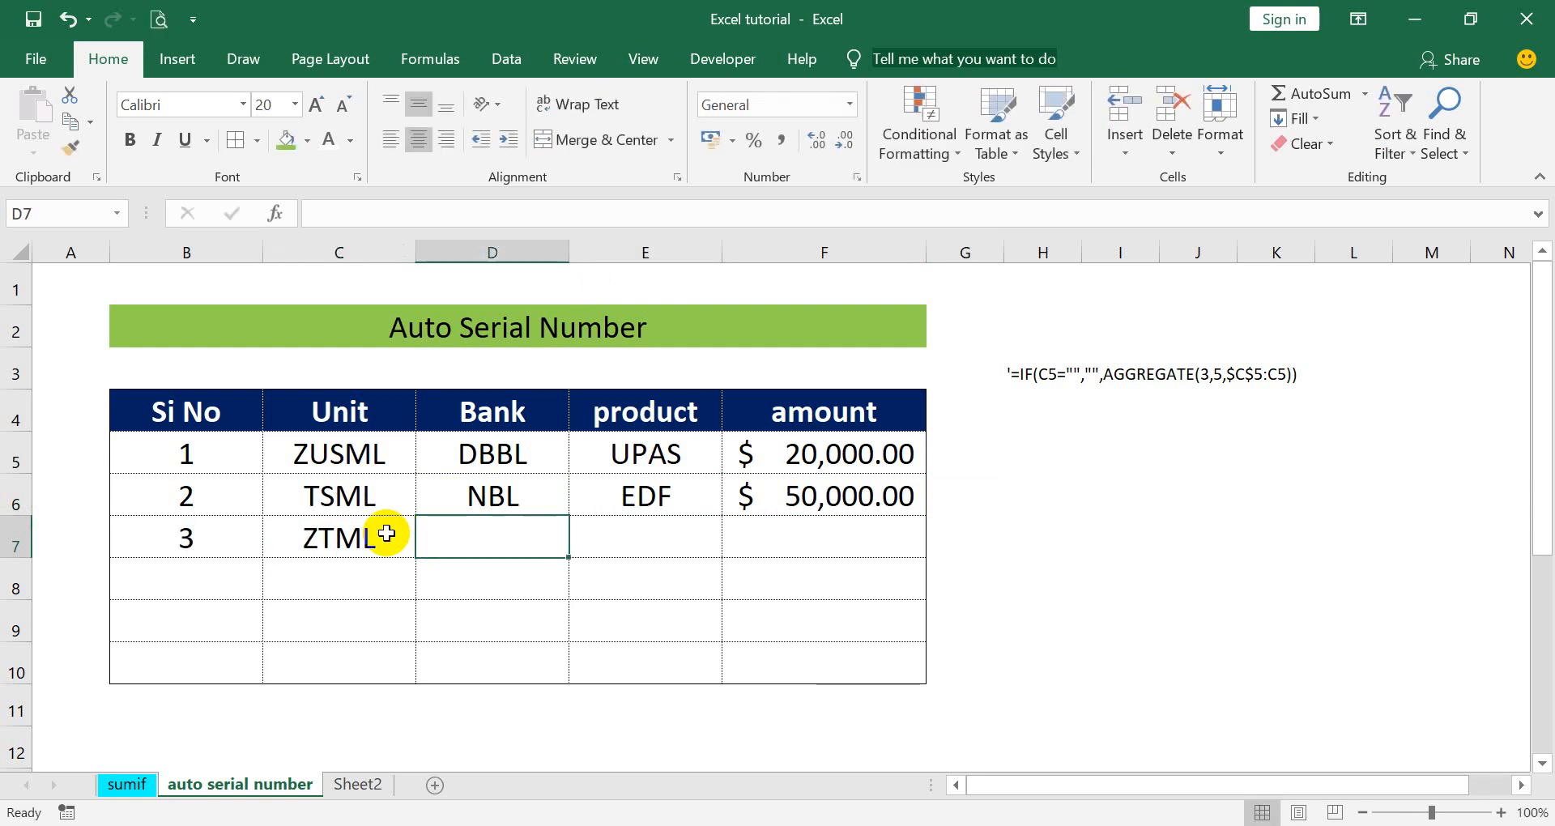
text(DBBL)
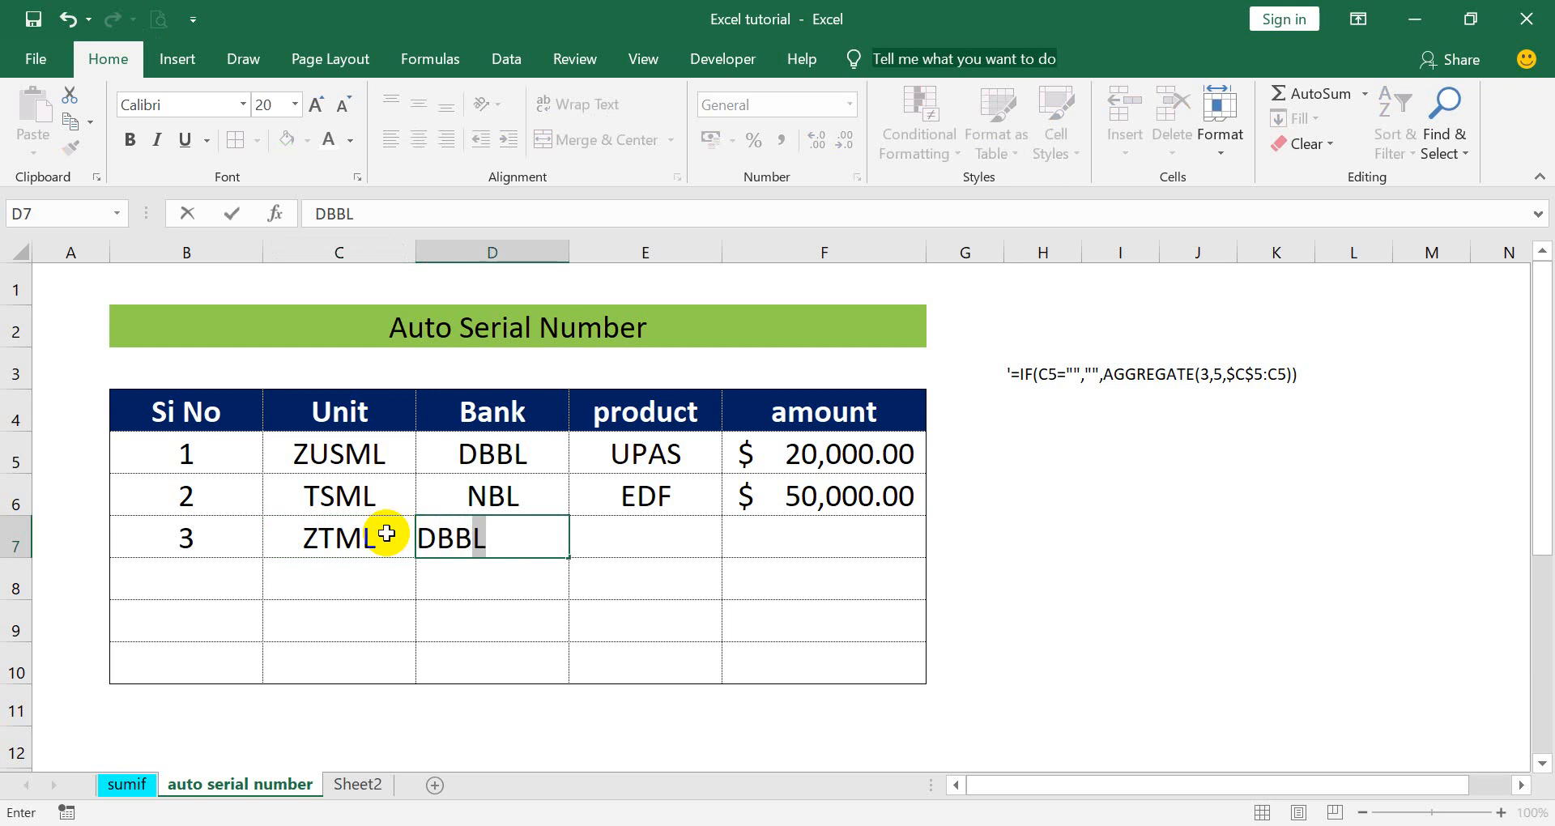
key(Tab)
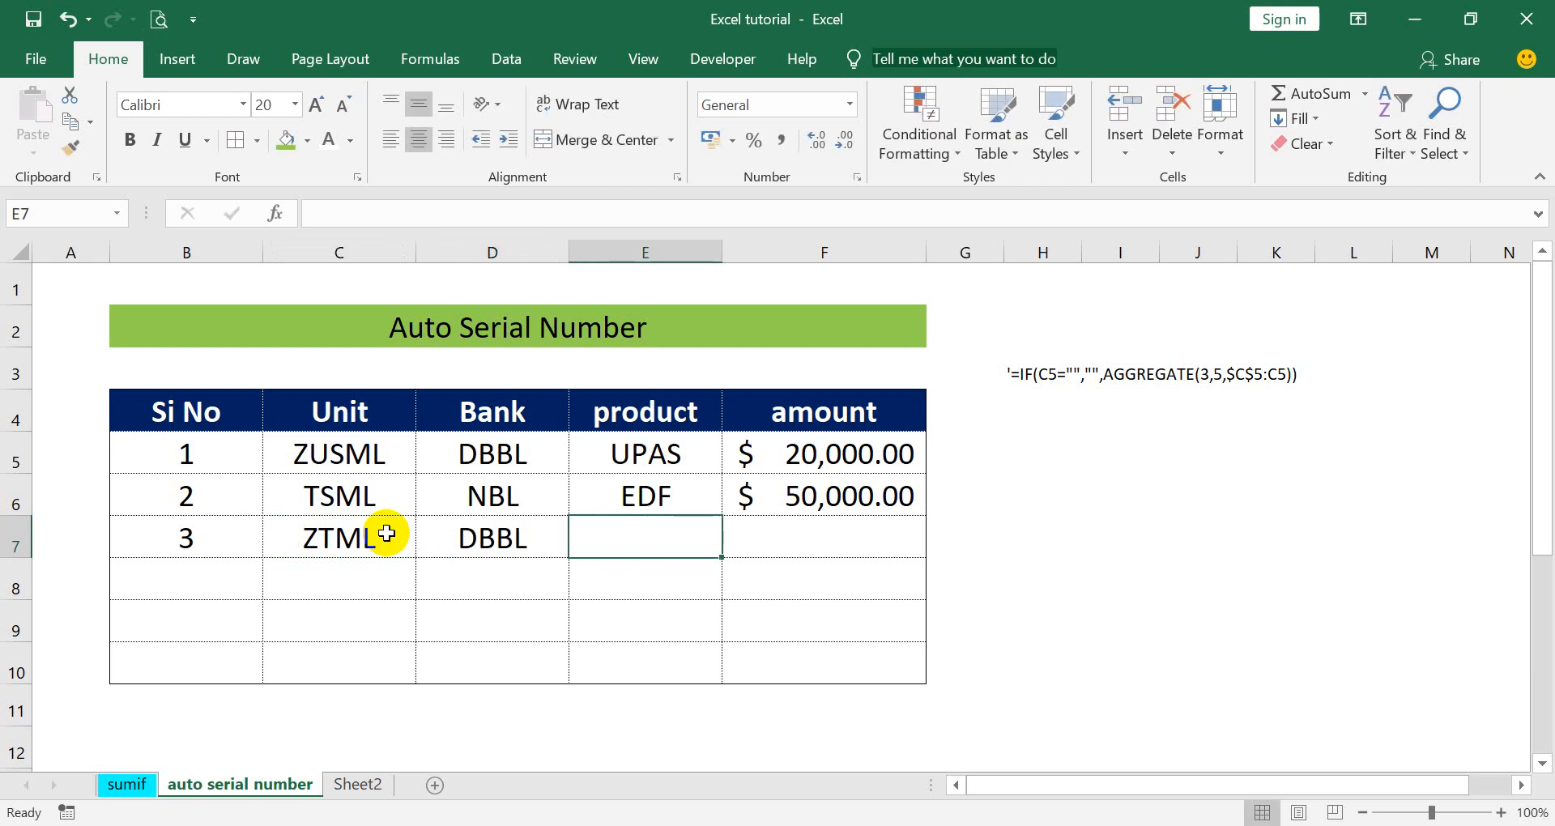
text(UPAS)
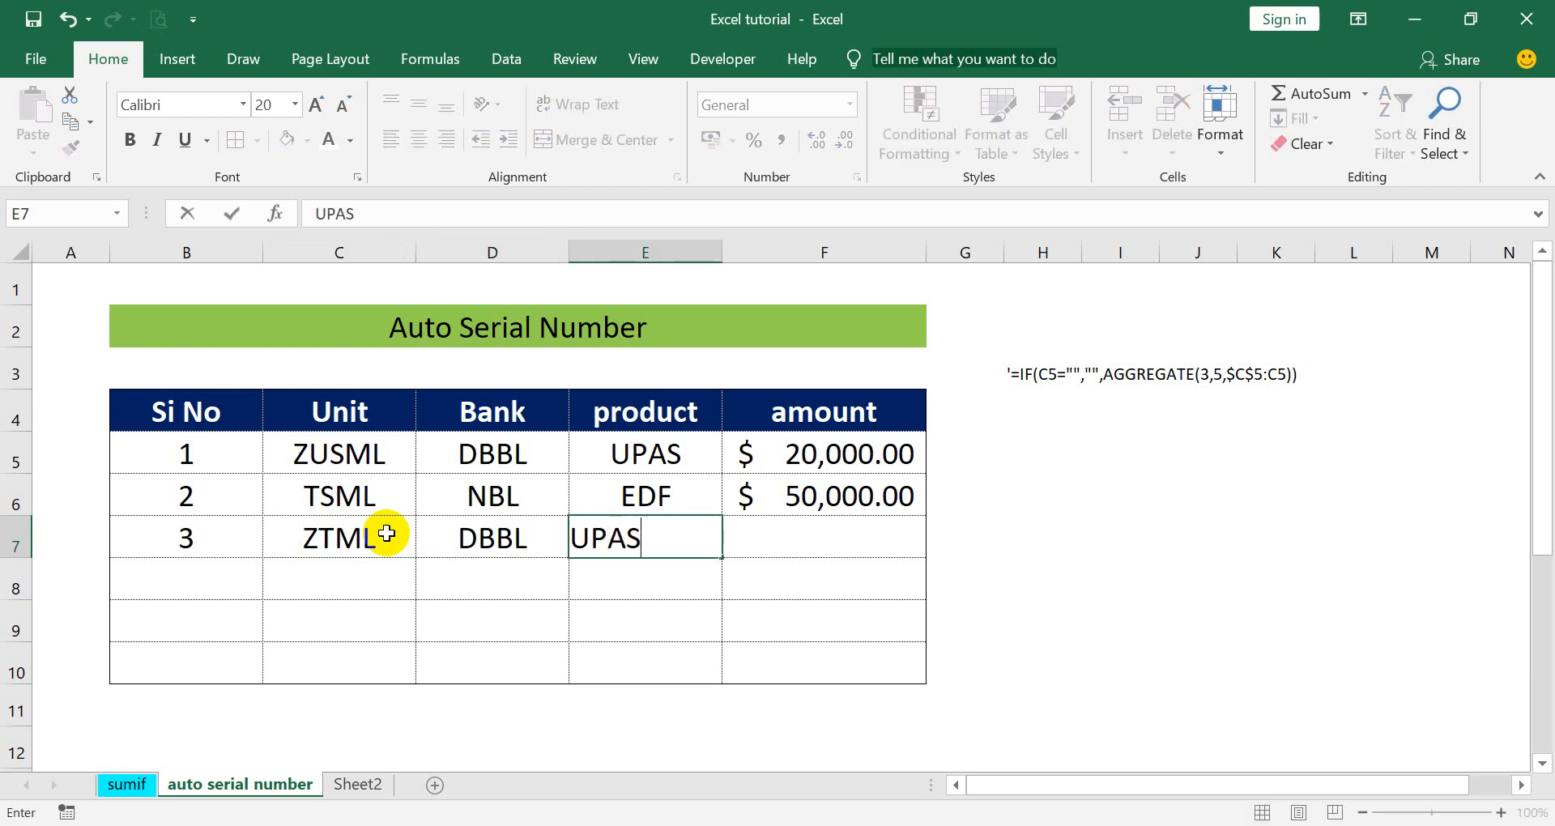
key(Tab)
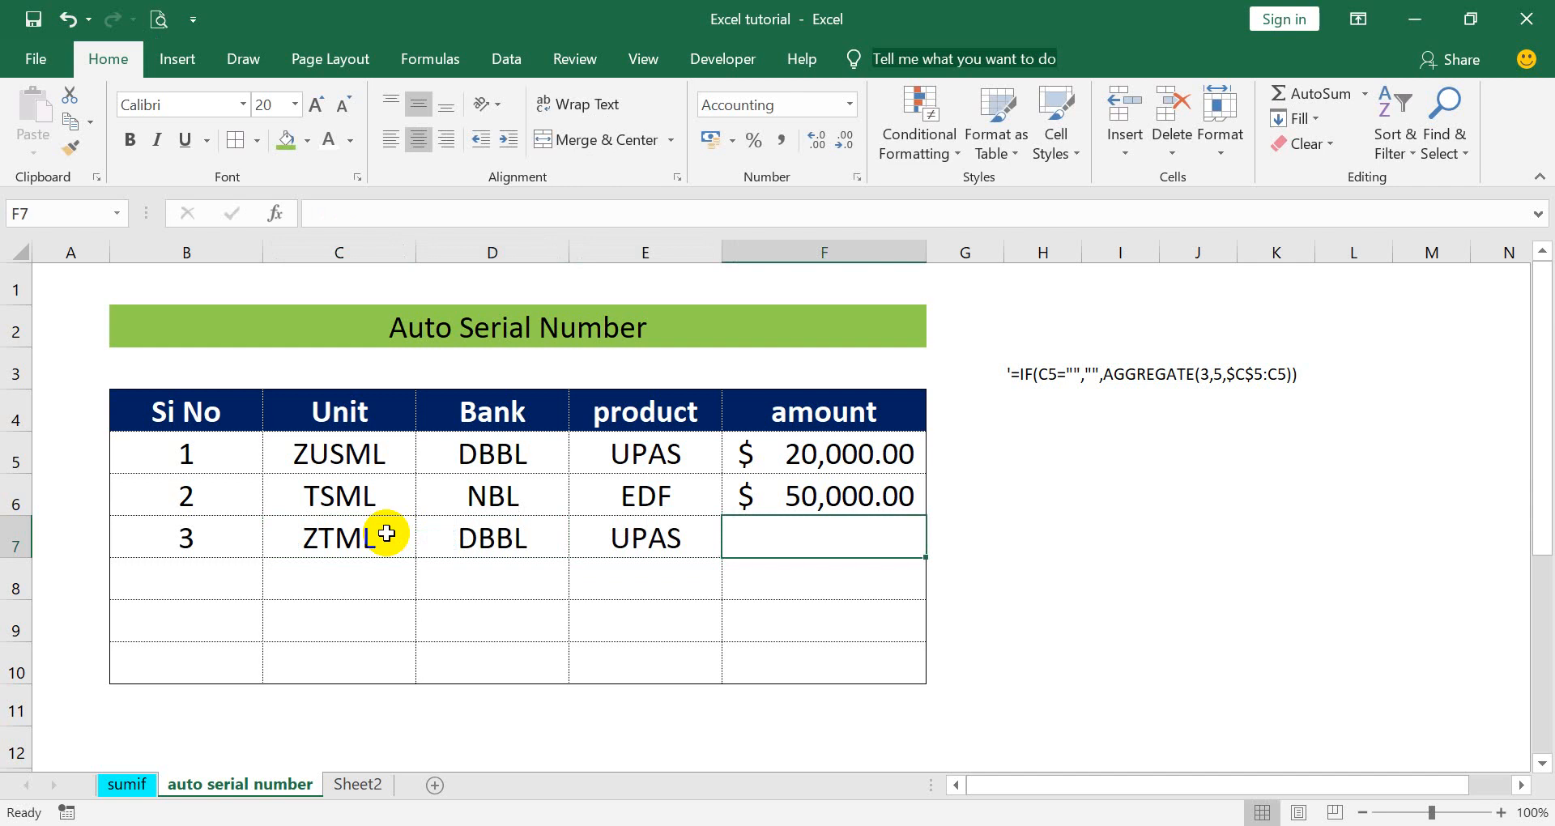
text(50)
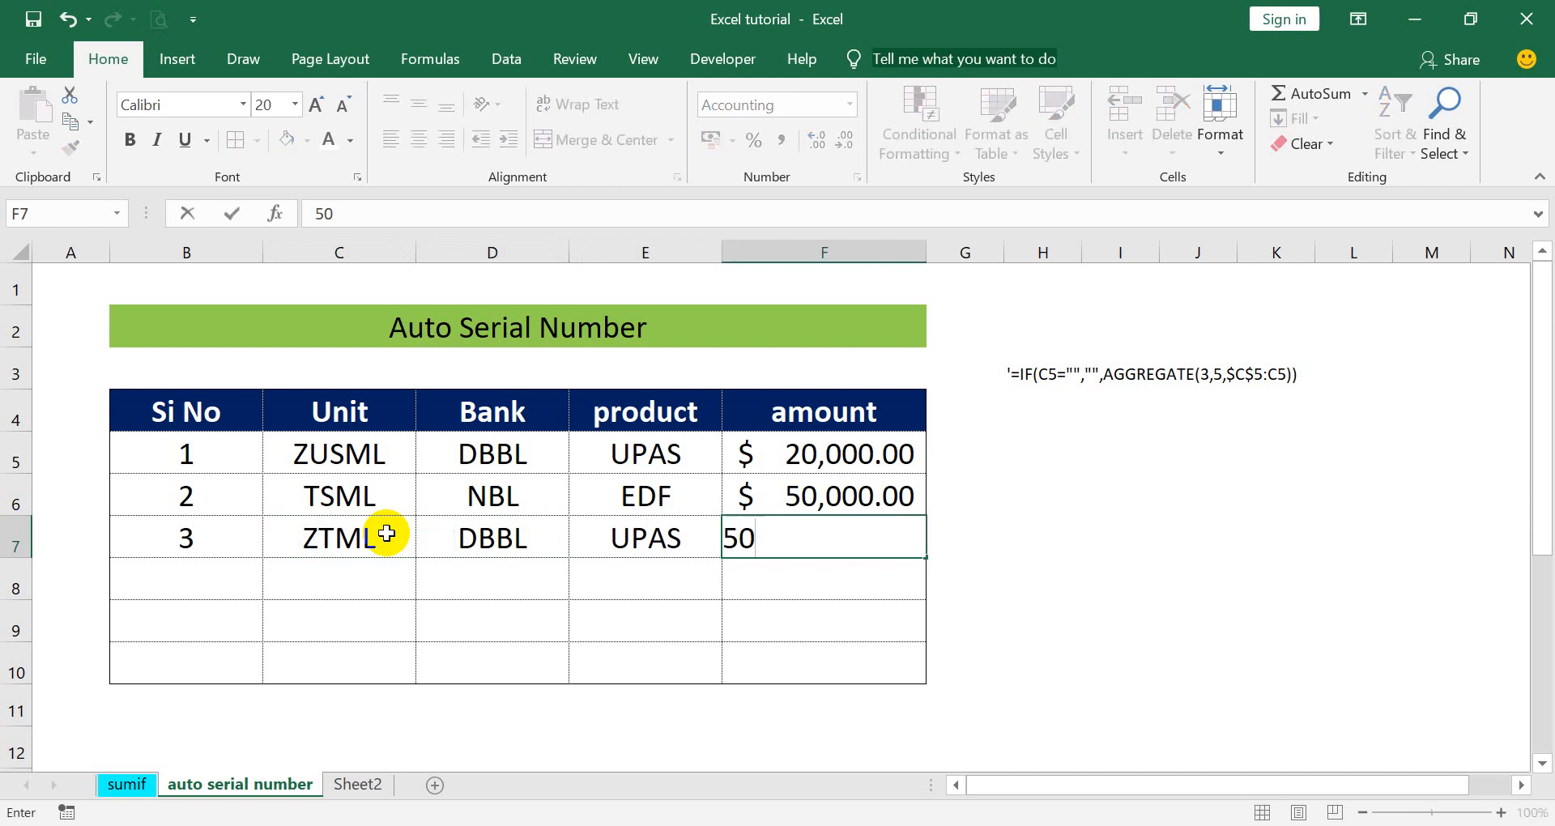
text(,500)
key(Return)
- Check the serial number formula in B7 against its Unit entry in C7
click(471, 567)
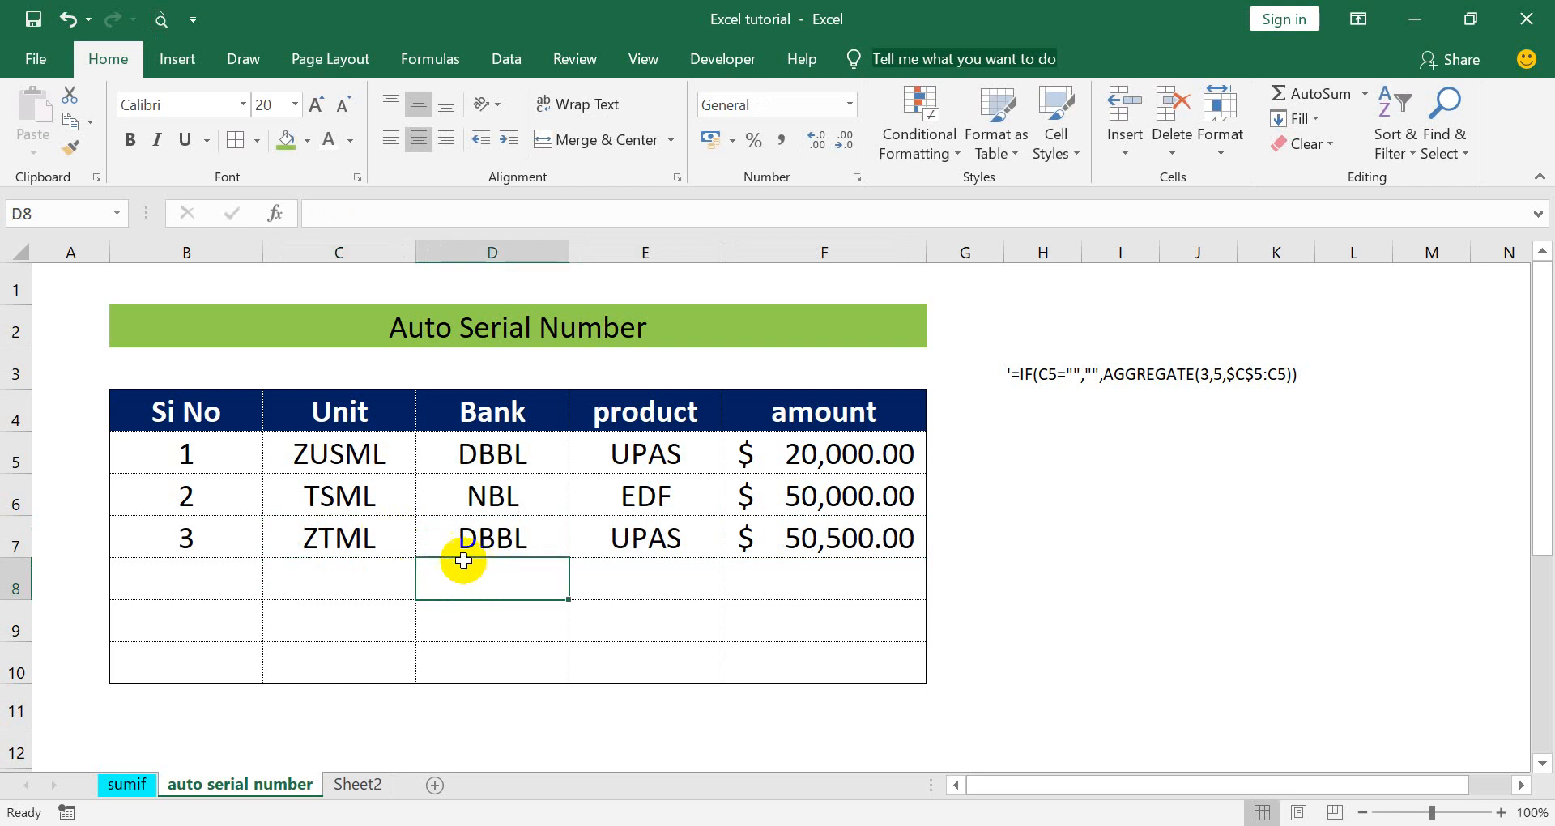
click(160, 538)
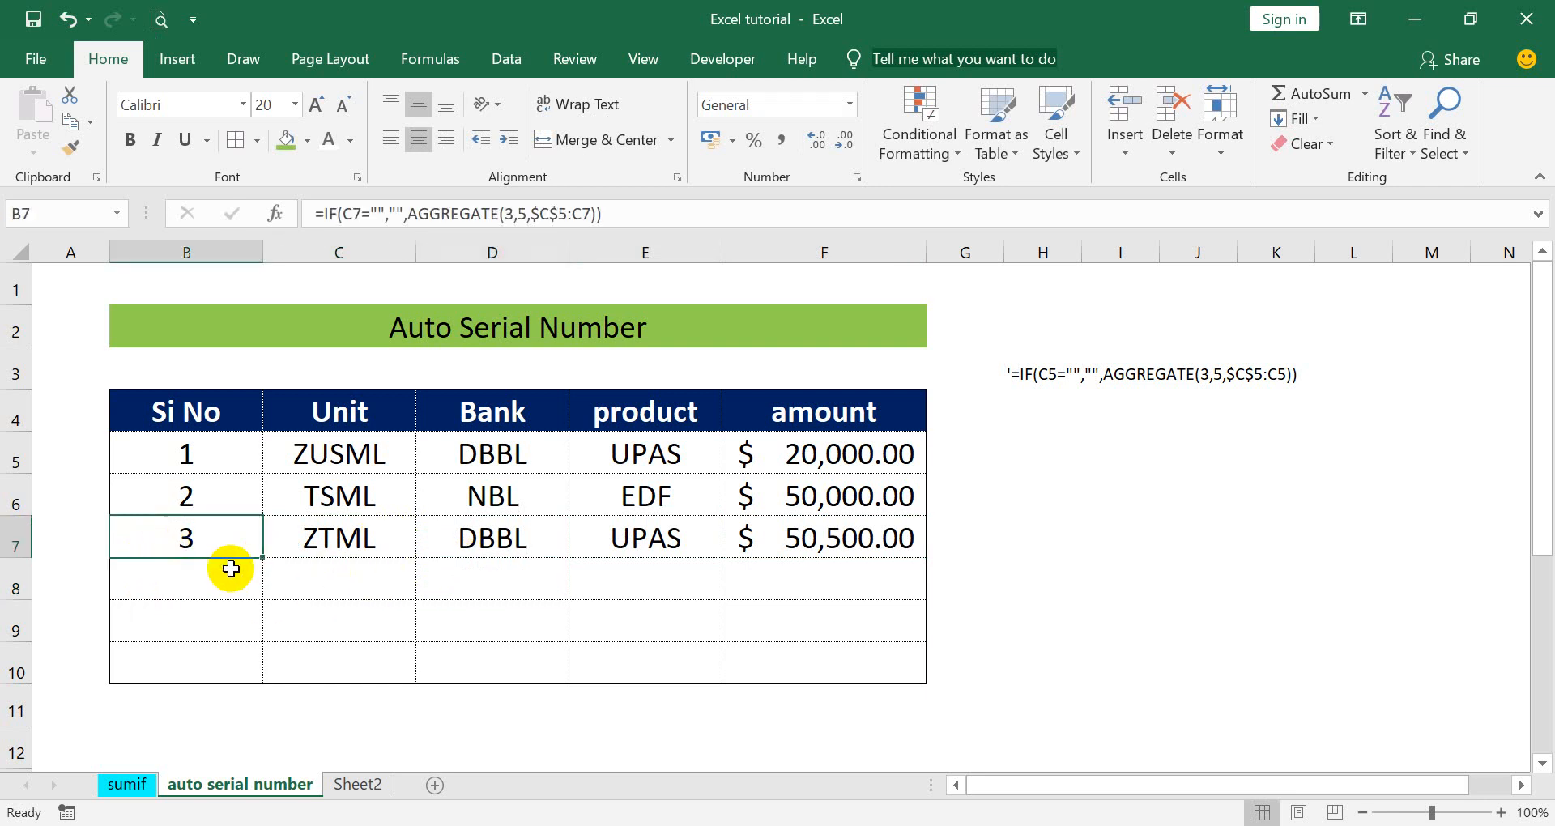
click(361, 533)
click(195, 538)
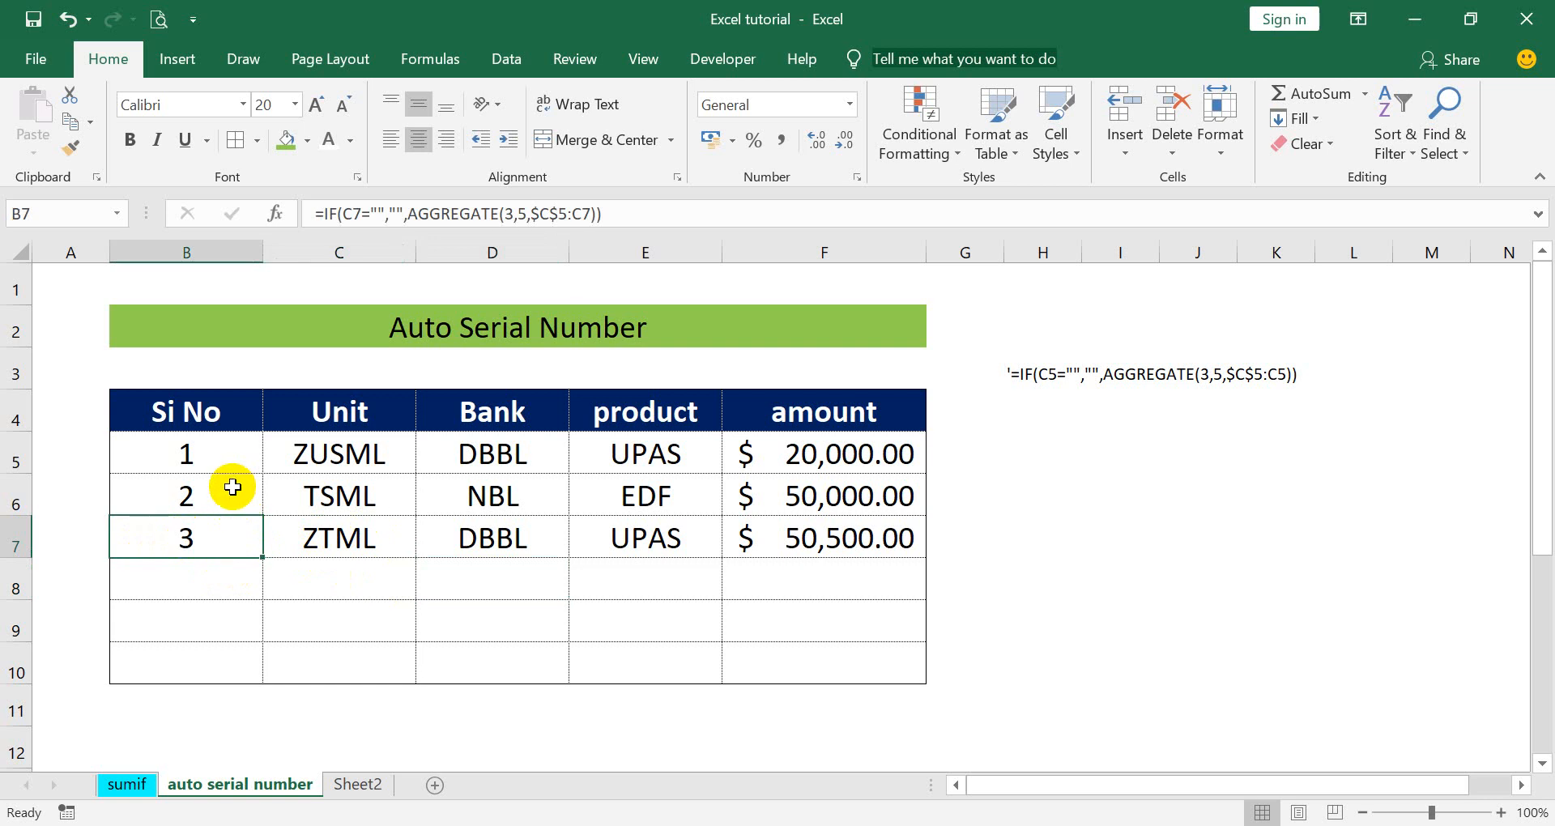
- Enter ITML as the Unit in C8 and check the serial number formula in B8
click(344, 563)
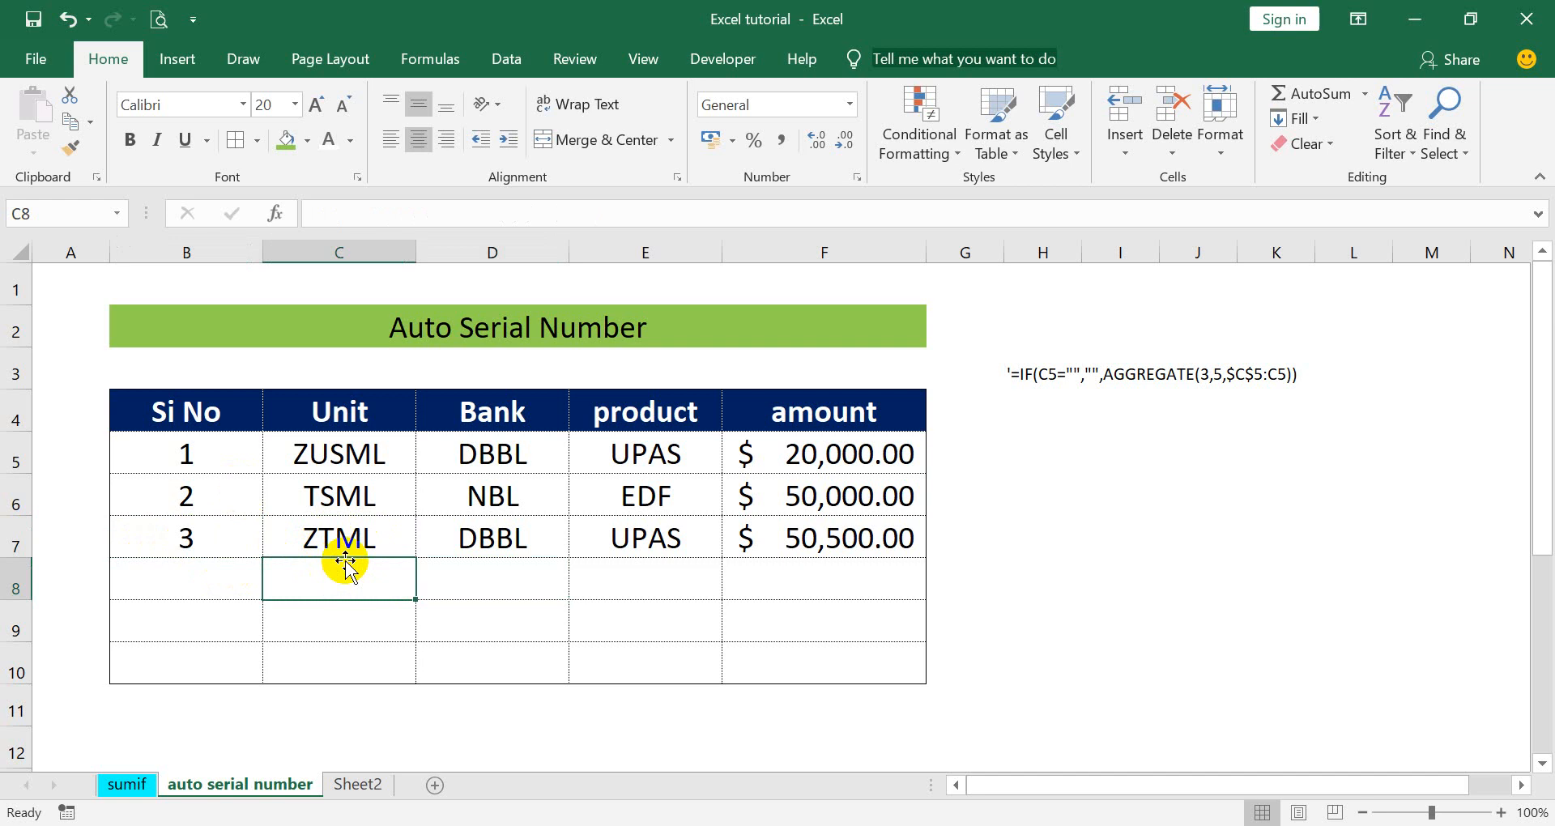
text(IT)
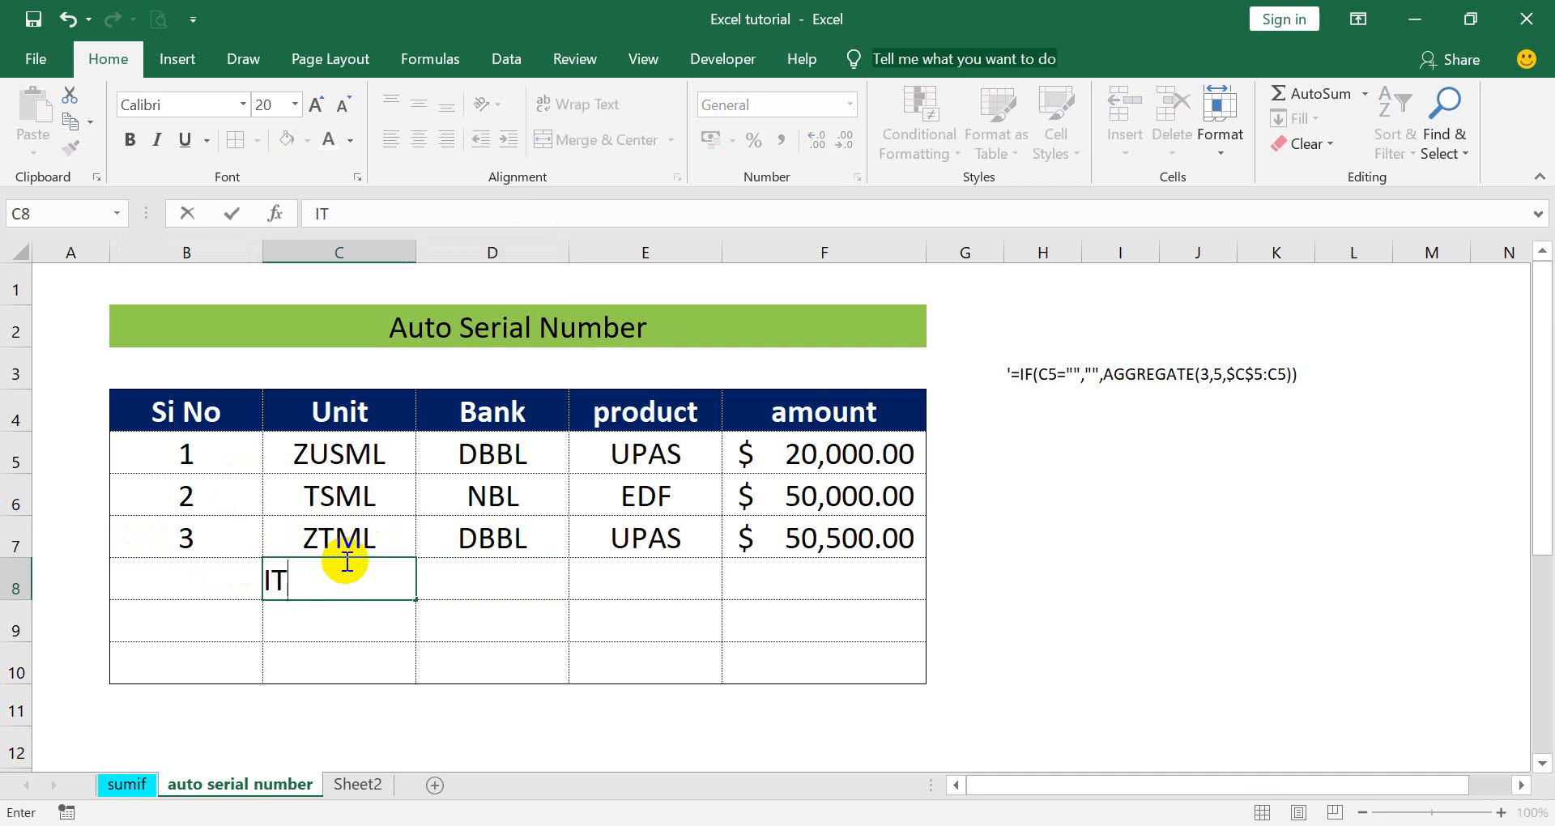
text(ML)
click(476, 577)
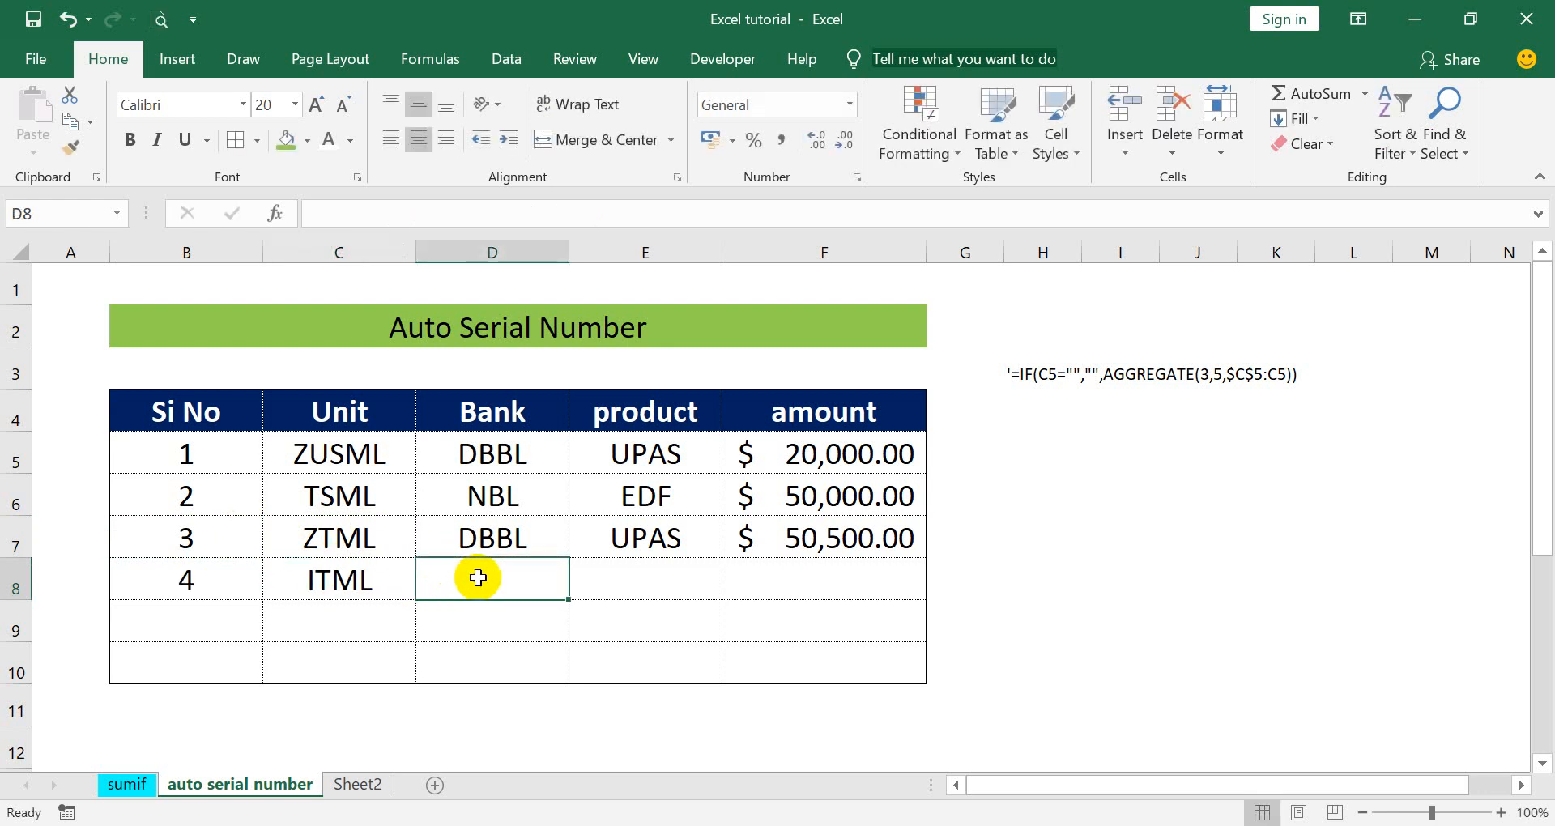
click(206, 572)
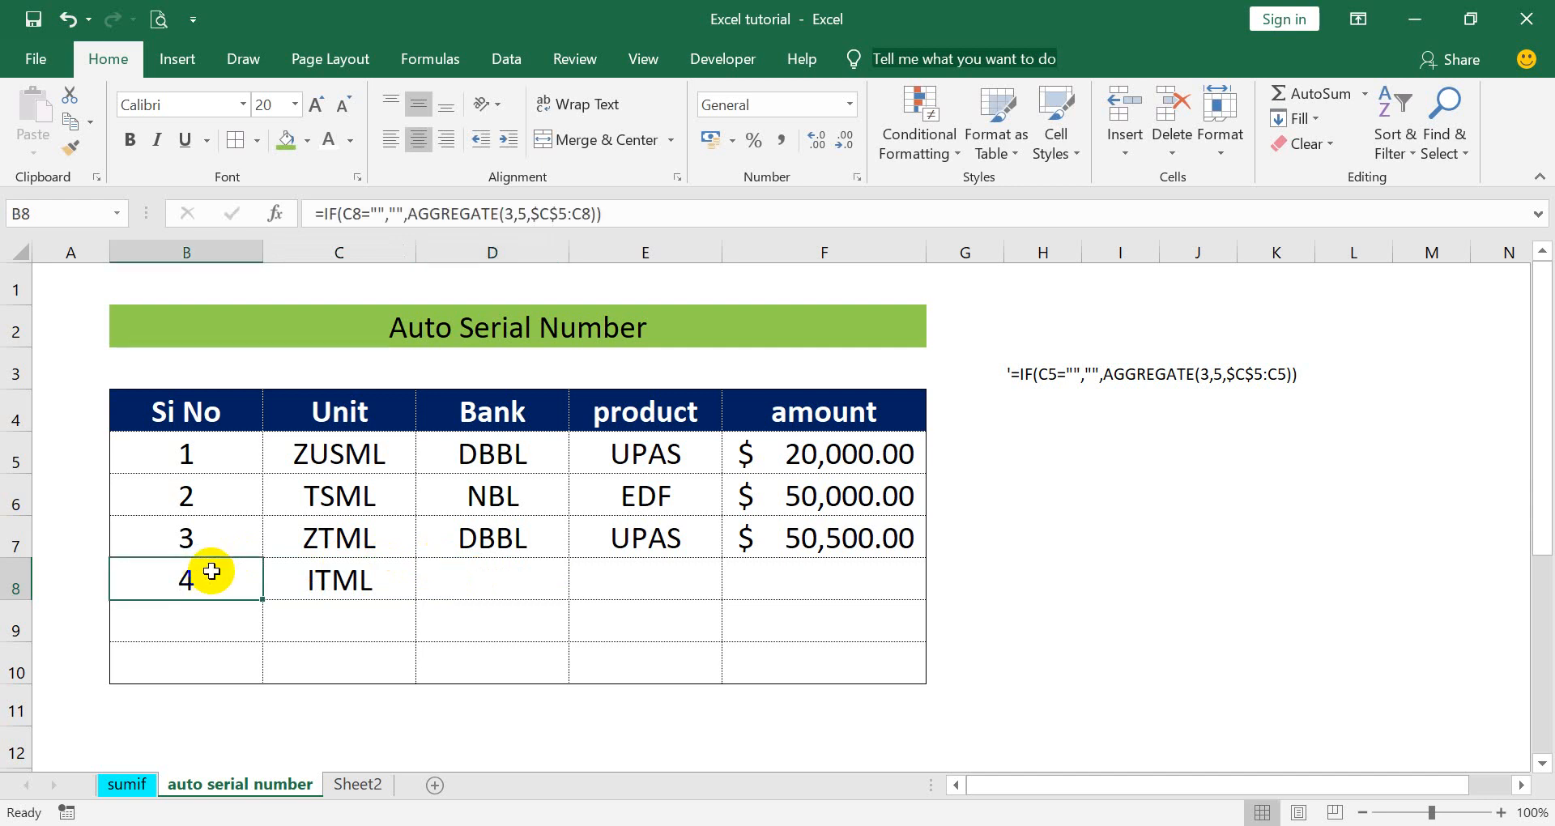
click(449, 572)
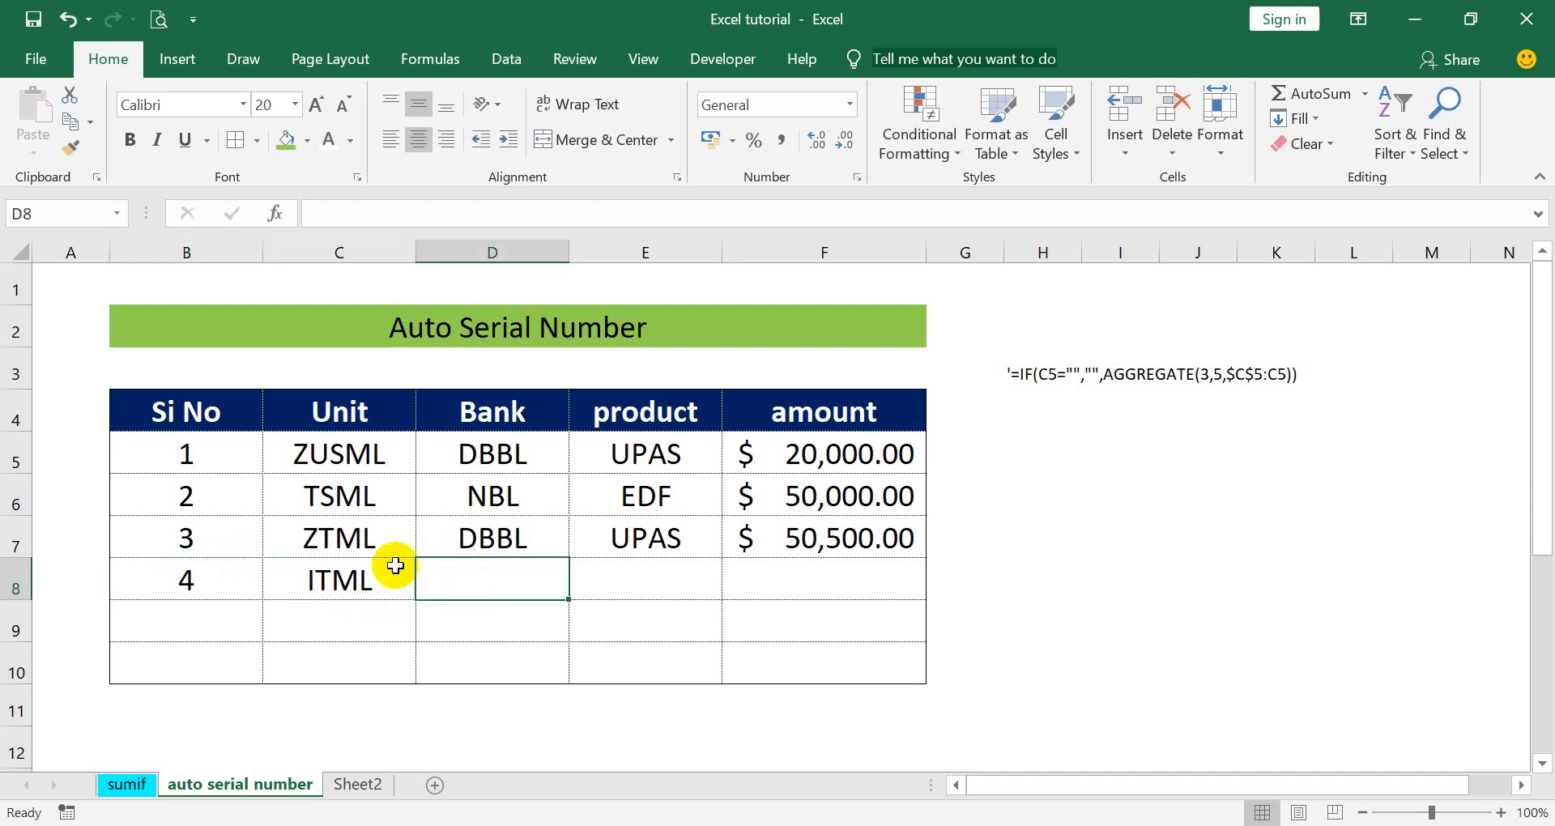
- Clear the Unit in C7 to test the serial numbering in column B, and undo the deletion
click(372, 544)
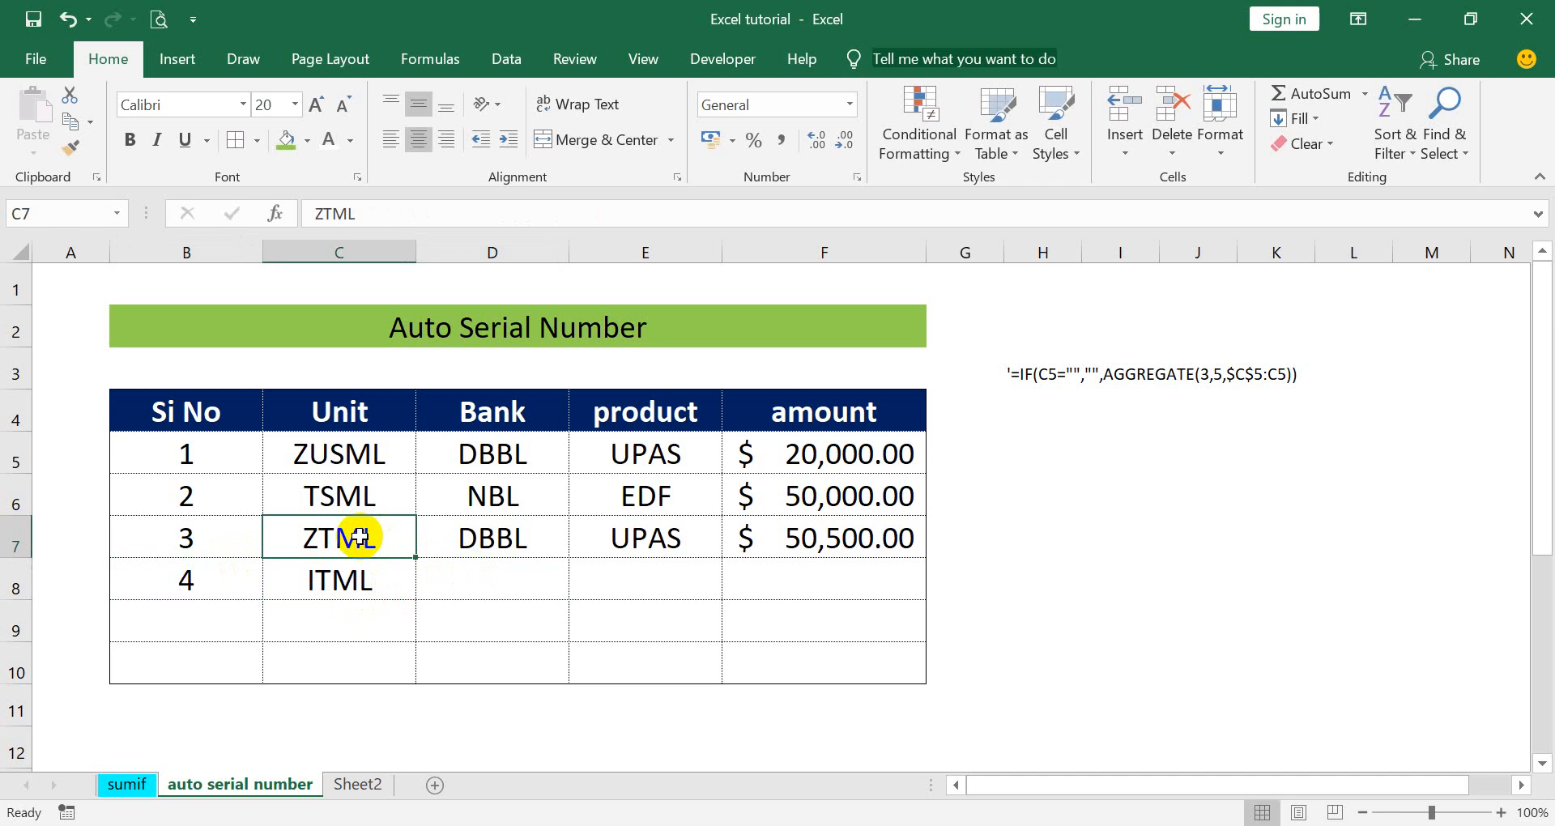
key(Delete)
click(460, 580)
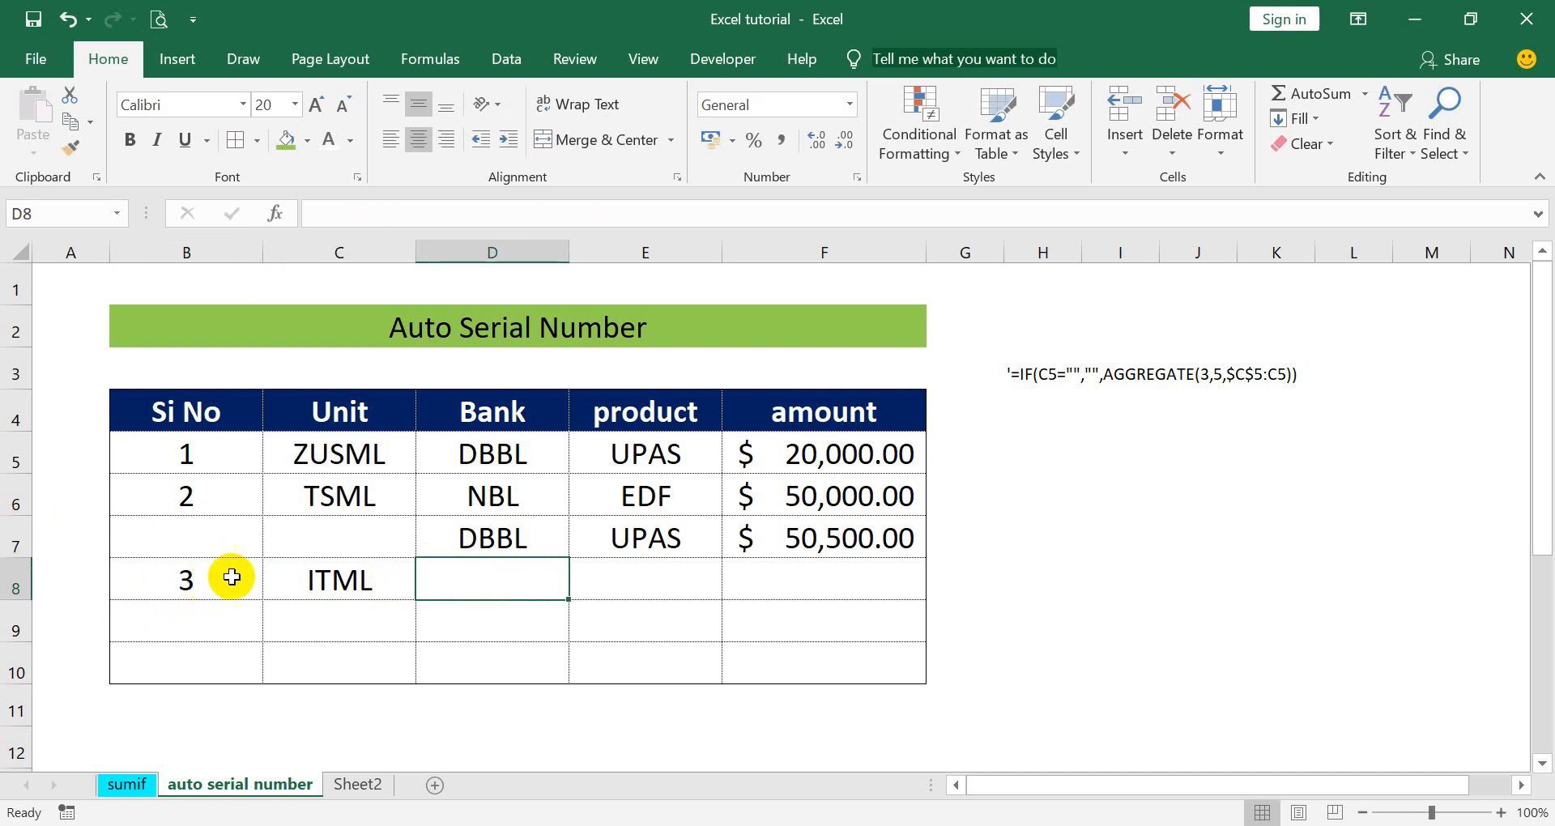
click(292, 543)
key(ctrl+z)
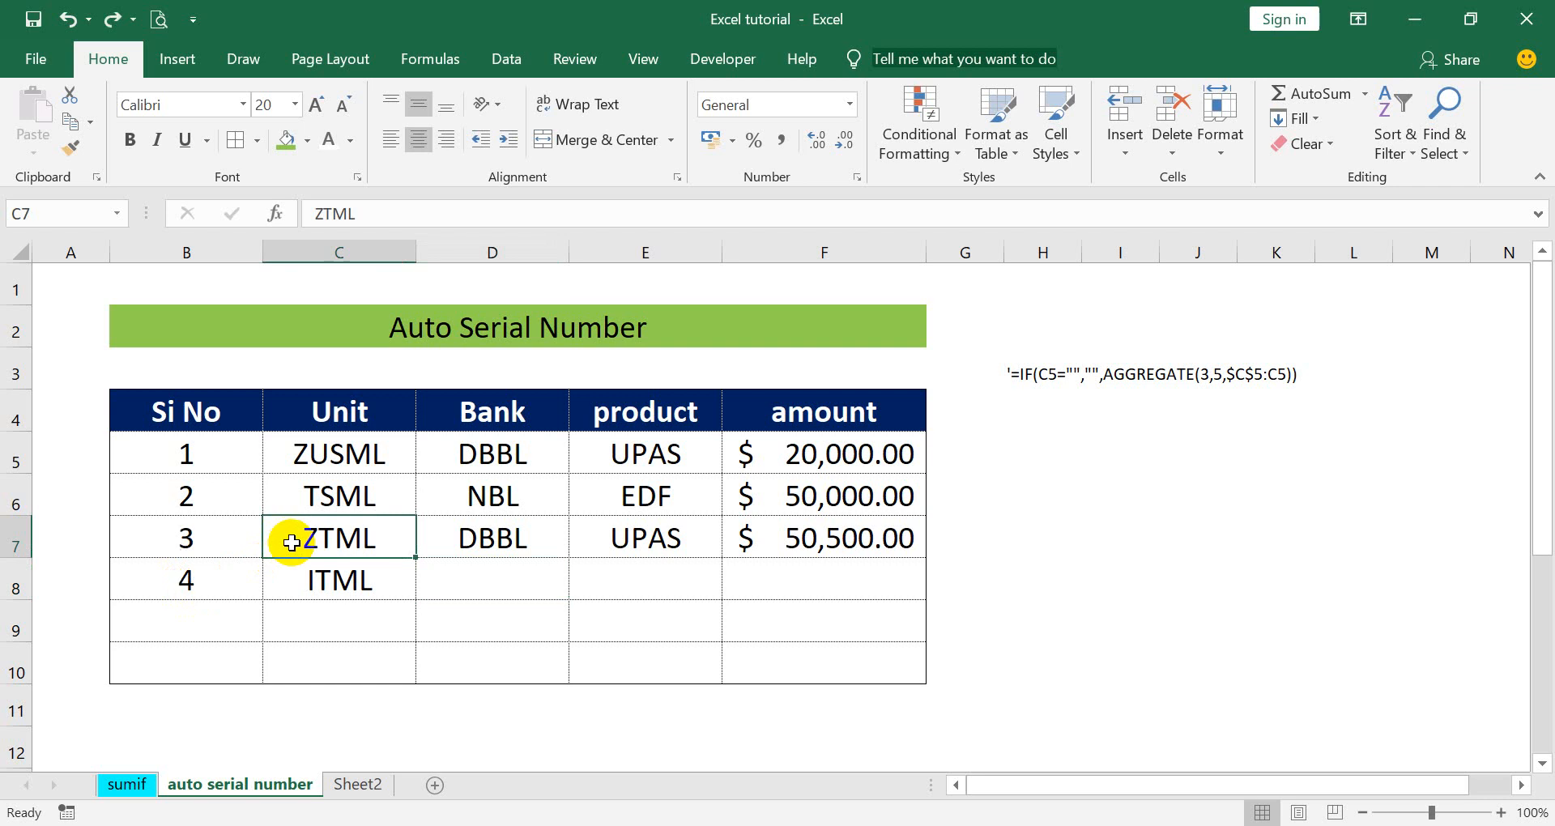
- Complete row 8 with DBBL as the Bank, EDF as the product and 22000 as the amount
click(474, 579)
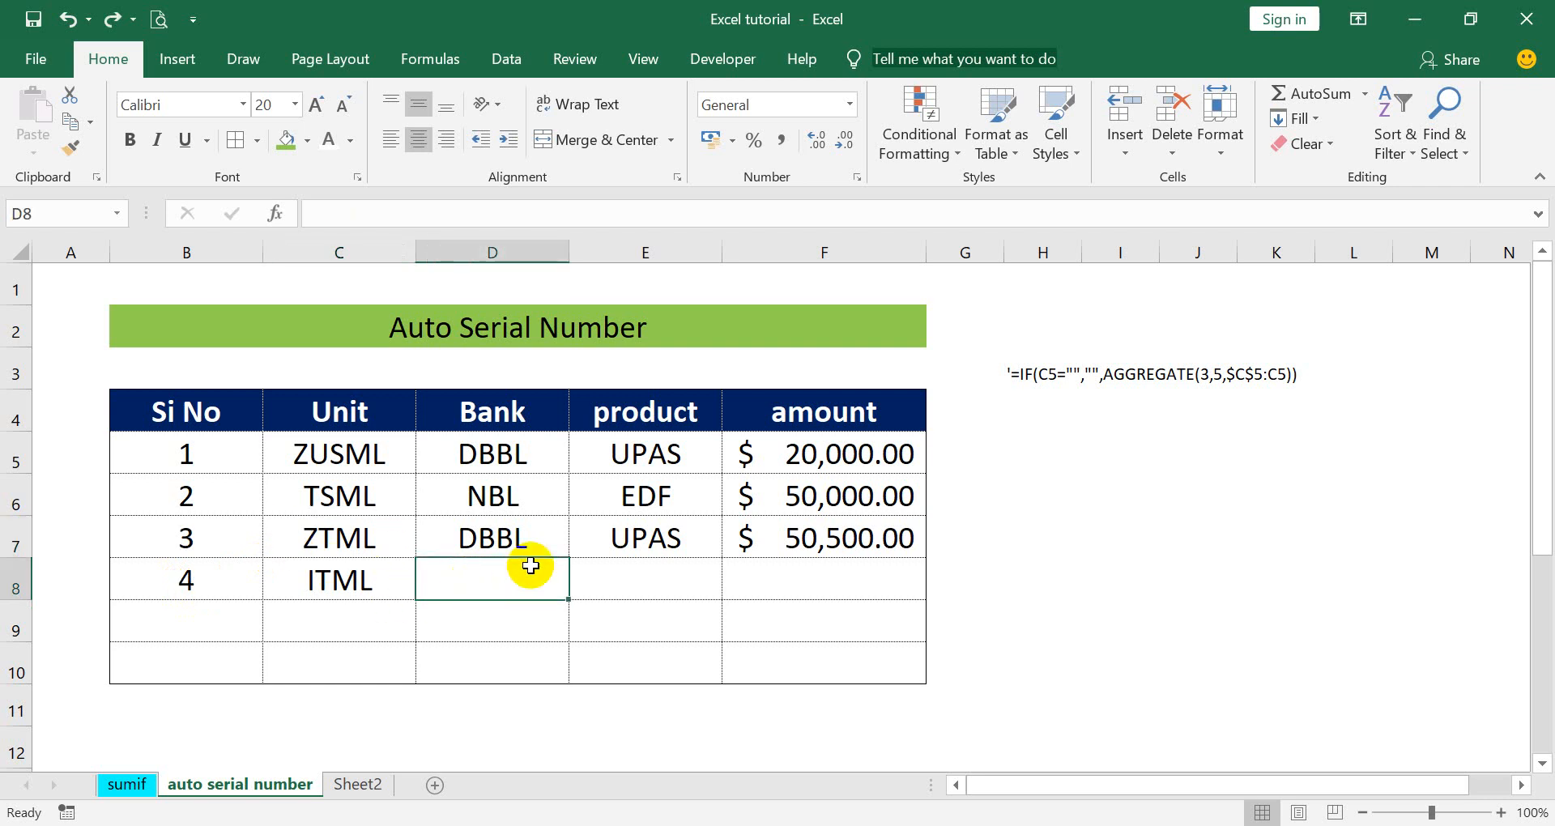
text(D)
key(Tab)
text(E)
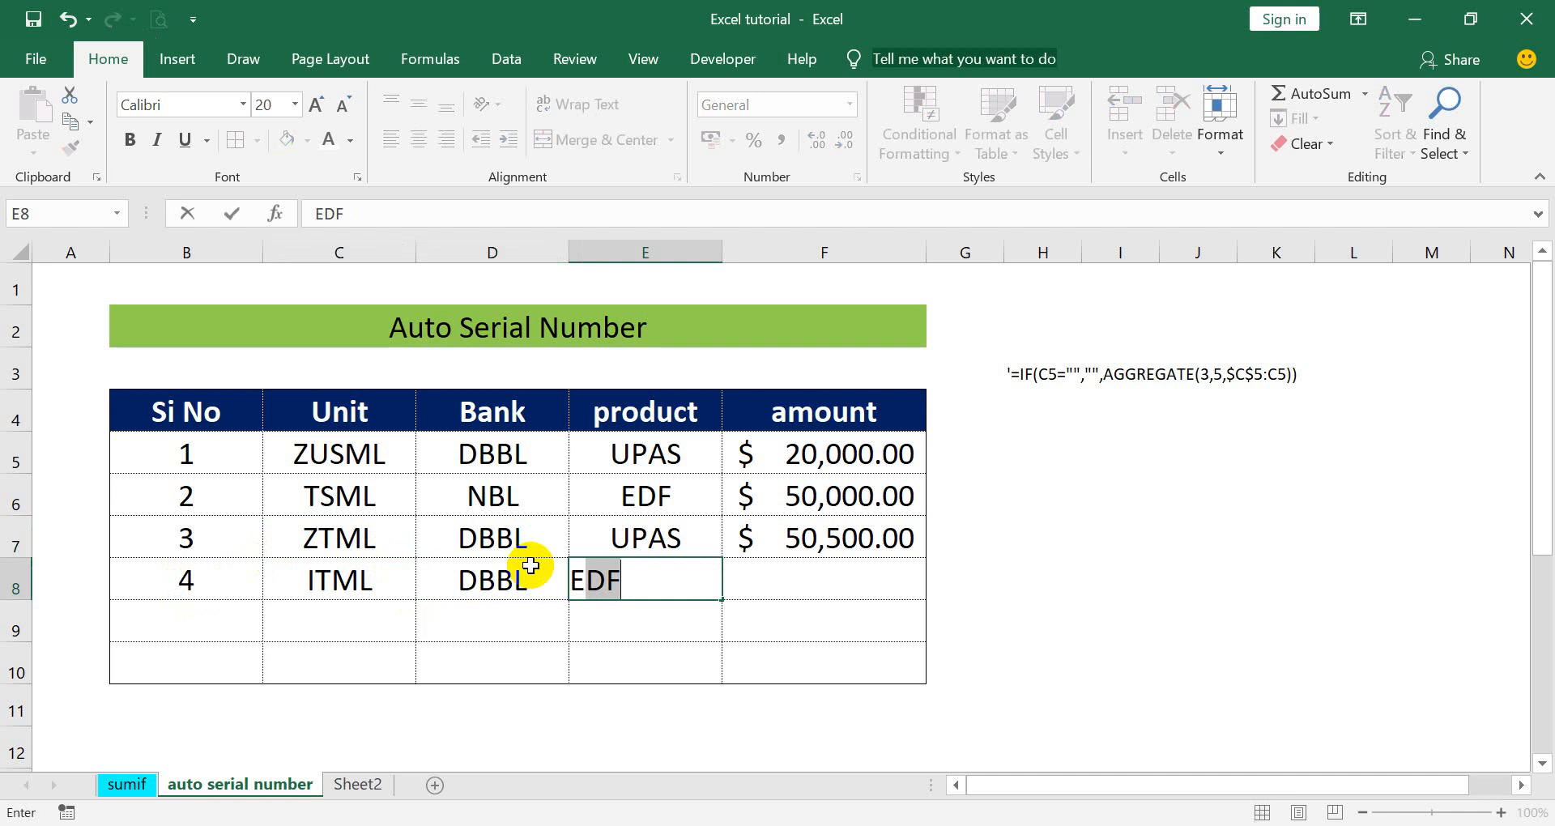
key(Tab)
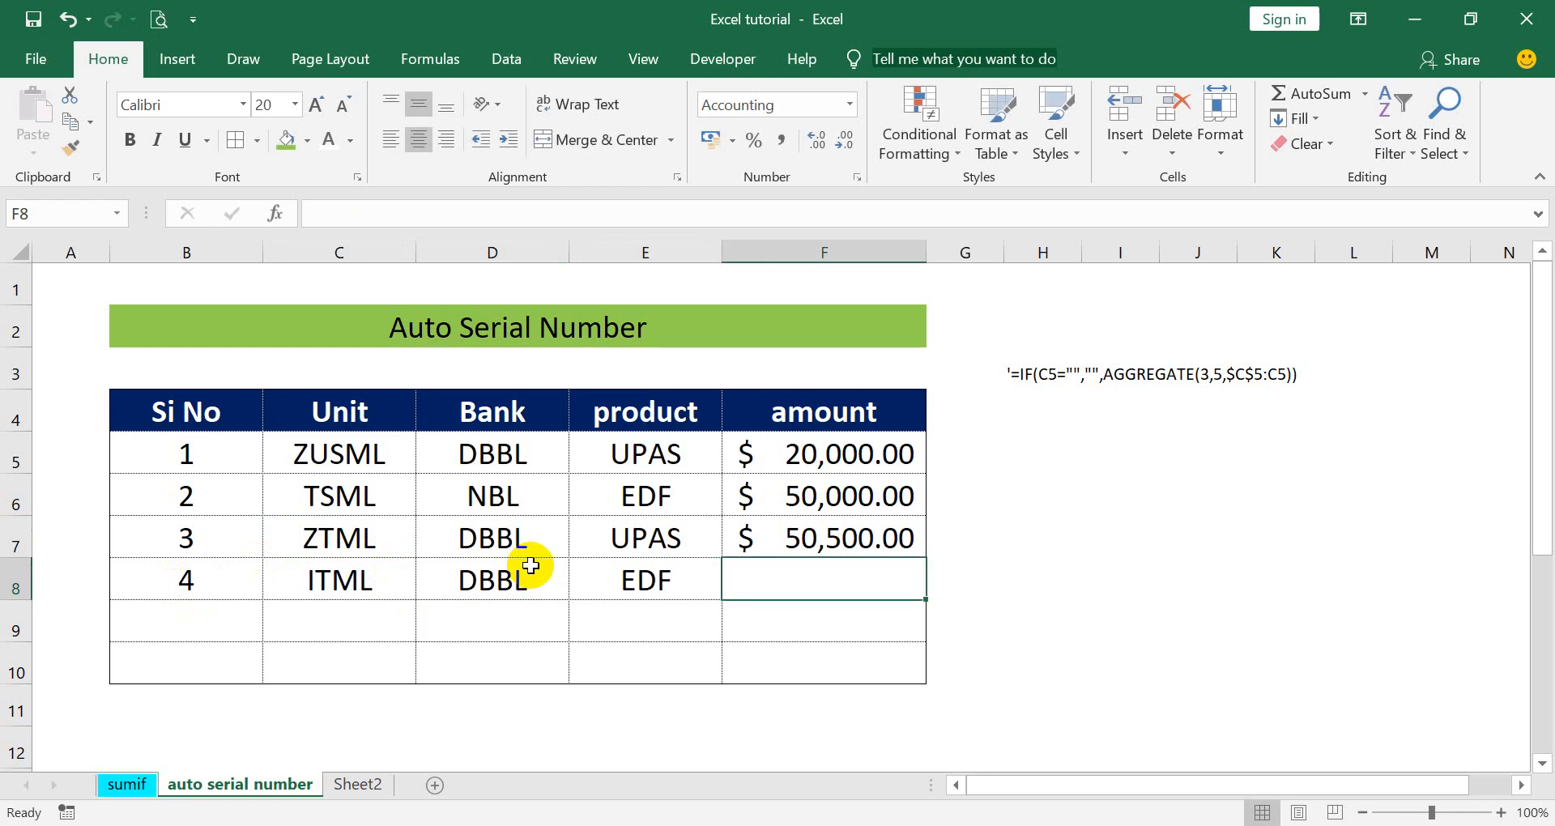
text(22000)
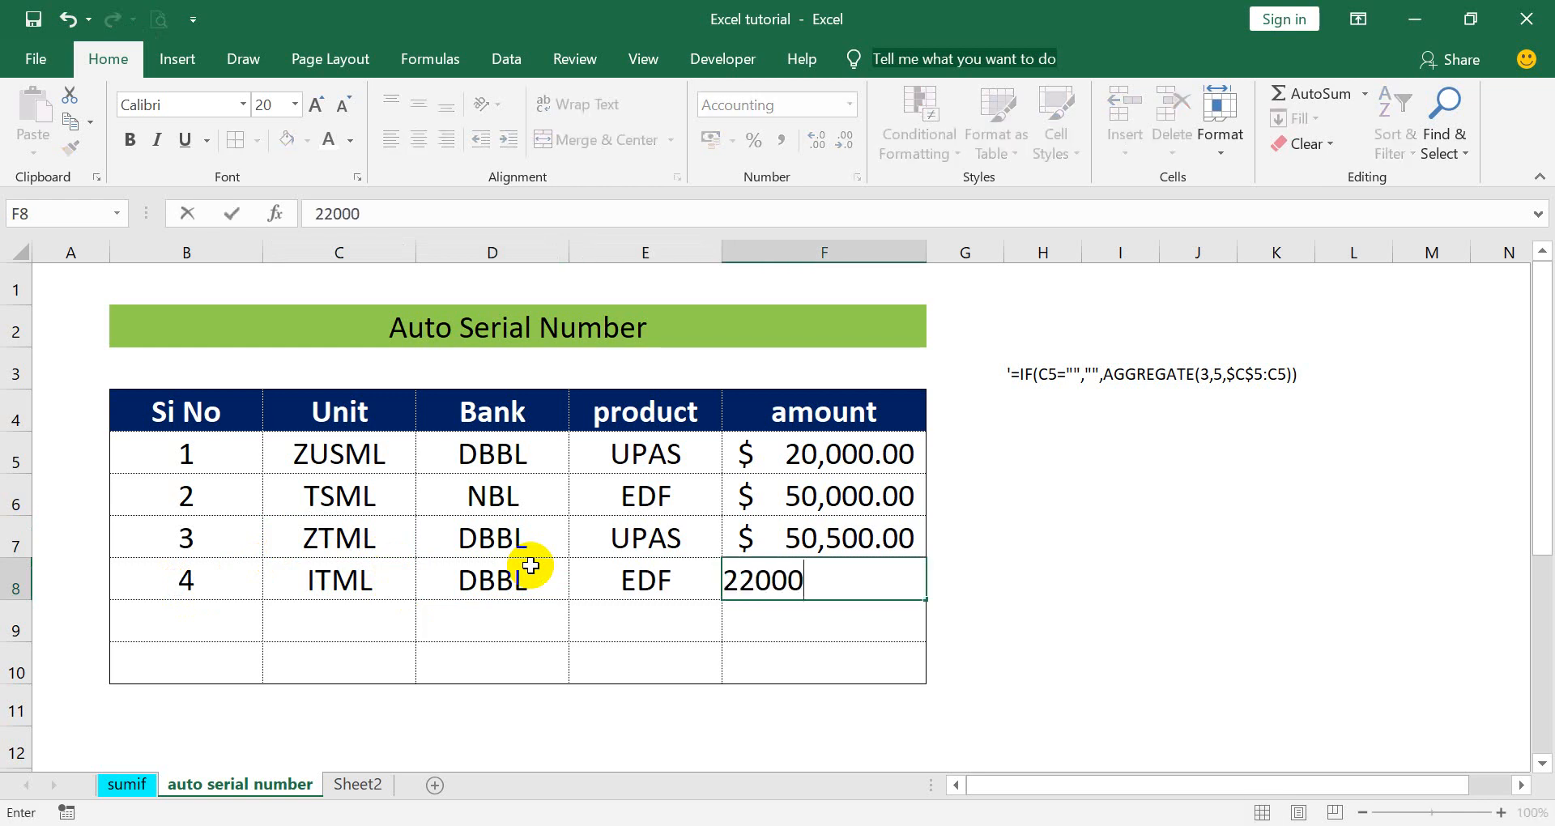
key(Return)
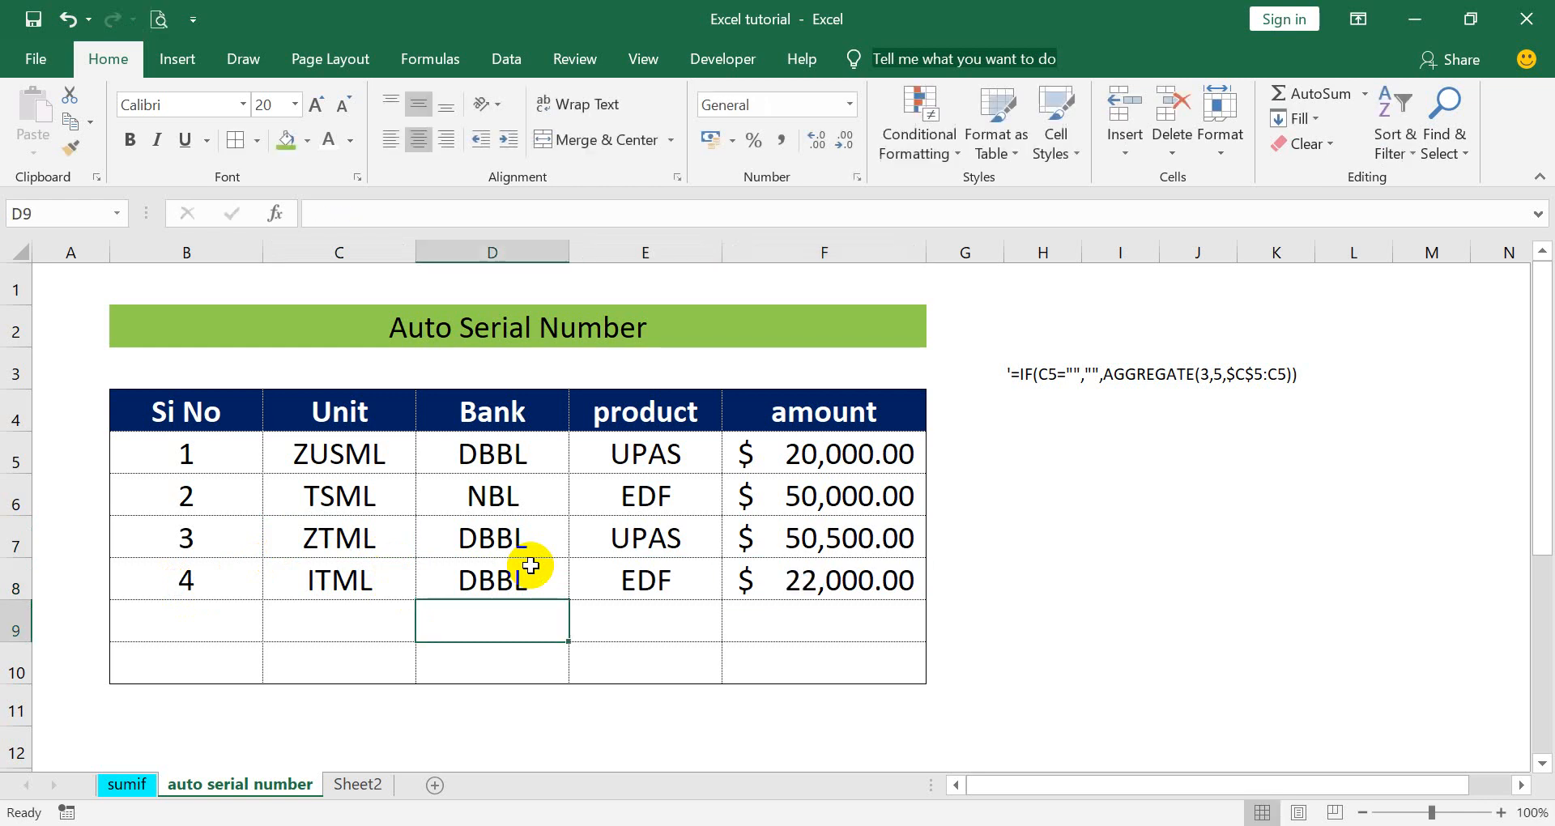
- Fill row 9 with ZUSML as the Unit, NBL as the Bank, EDF as the product and 250000 as the amount
click(390, 604)
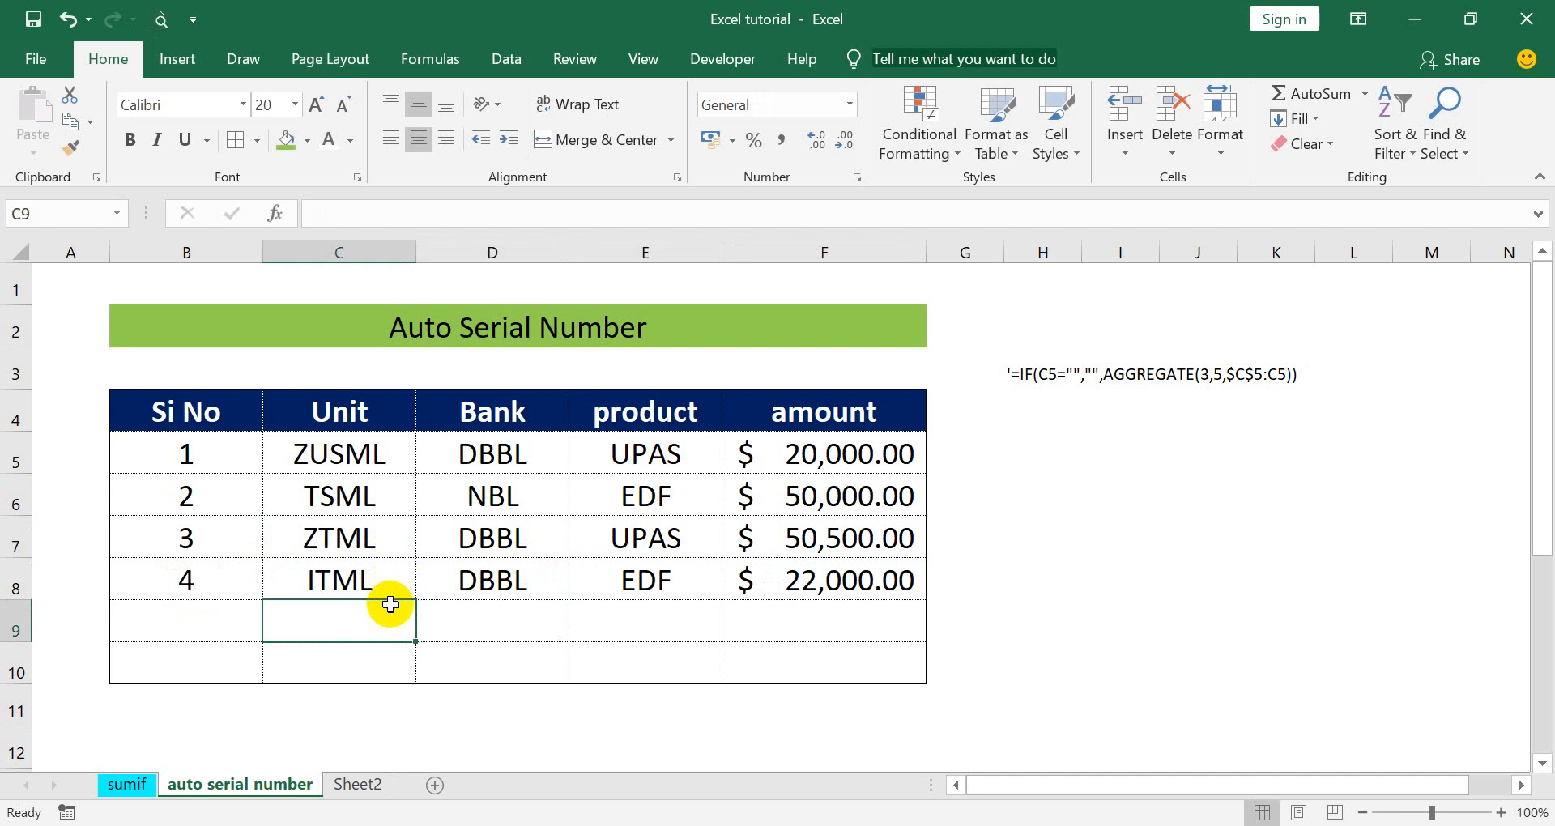
text(ZU)
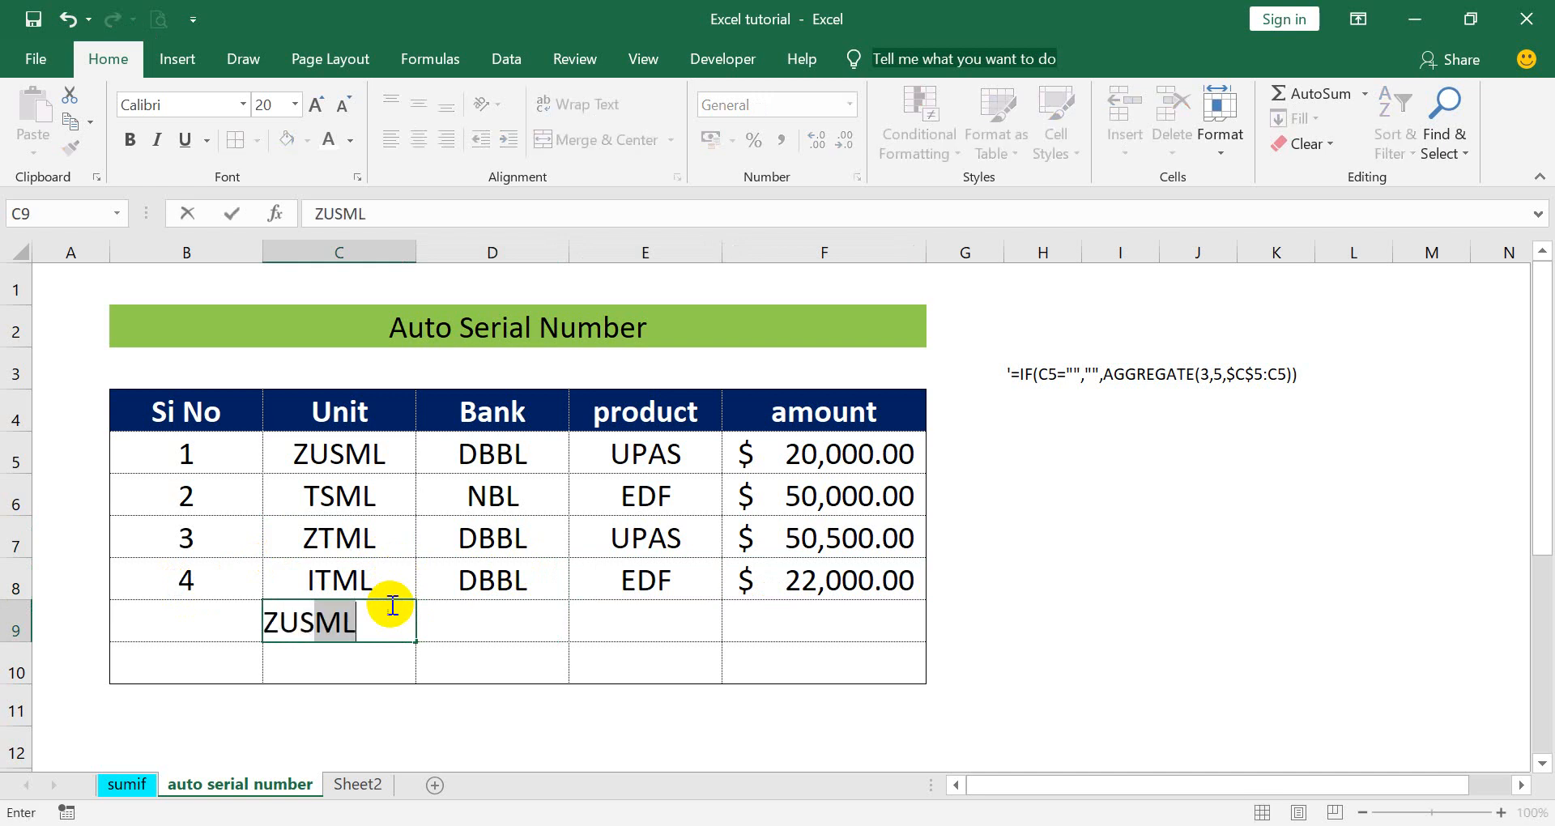
key(Tab)
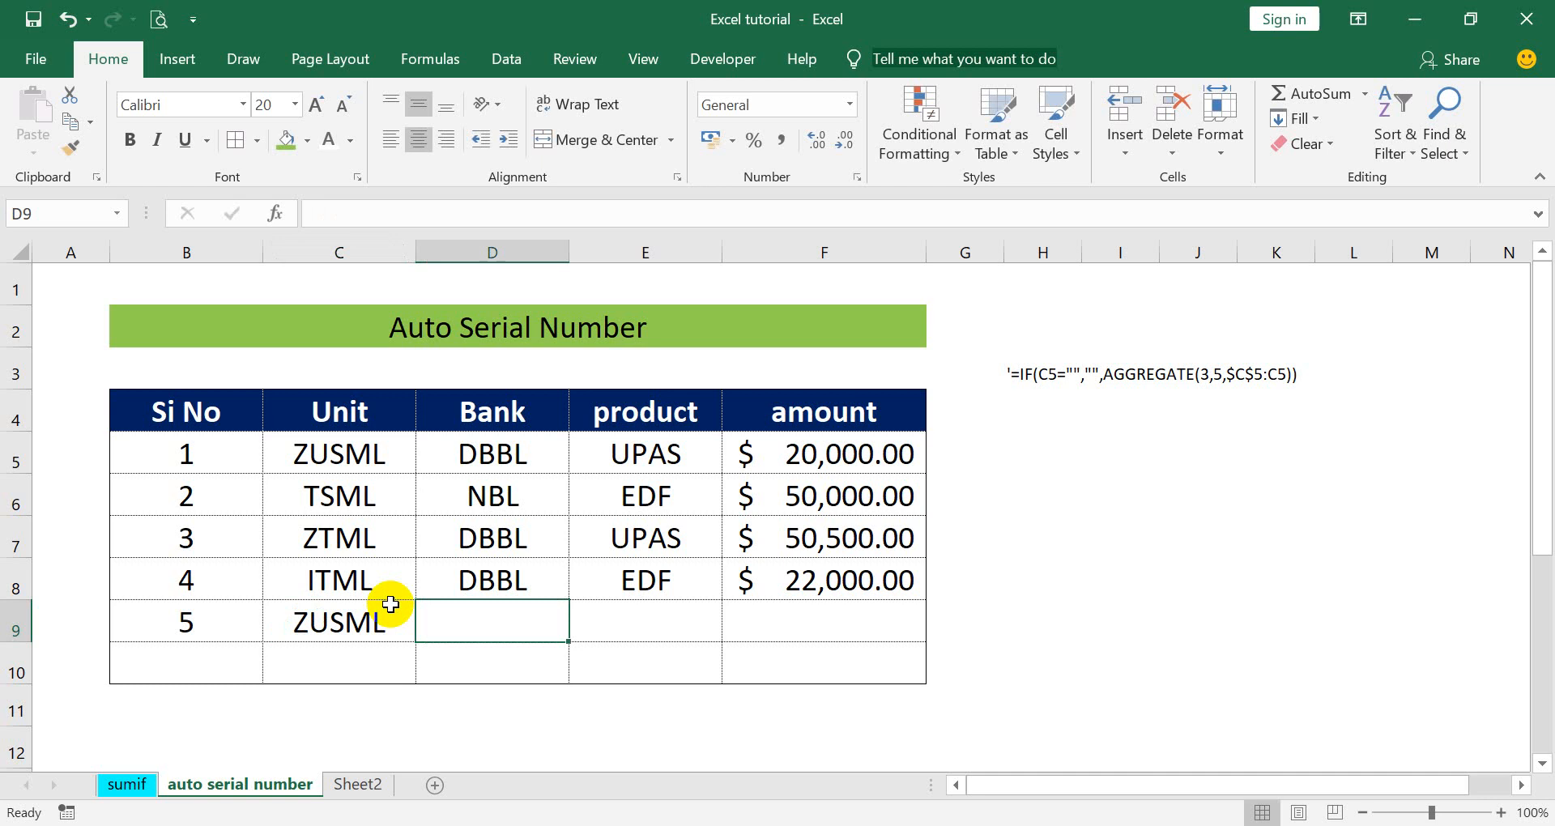
text(NBL)
key(Tab)
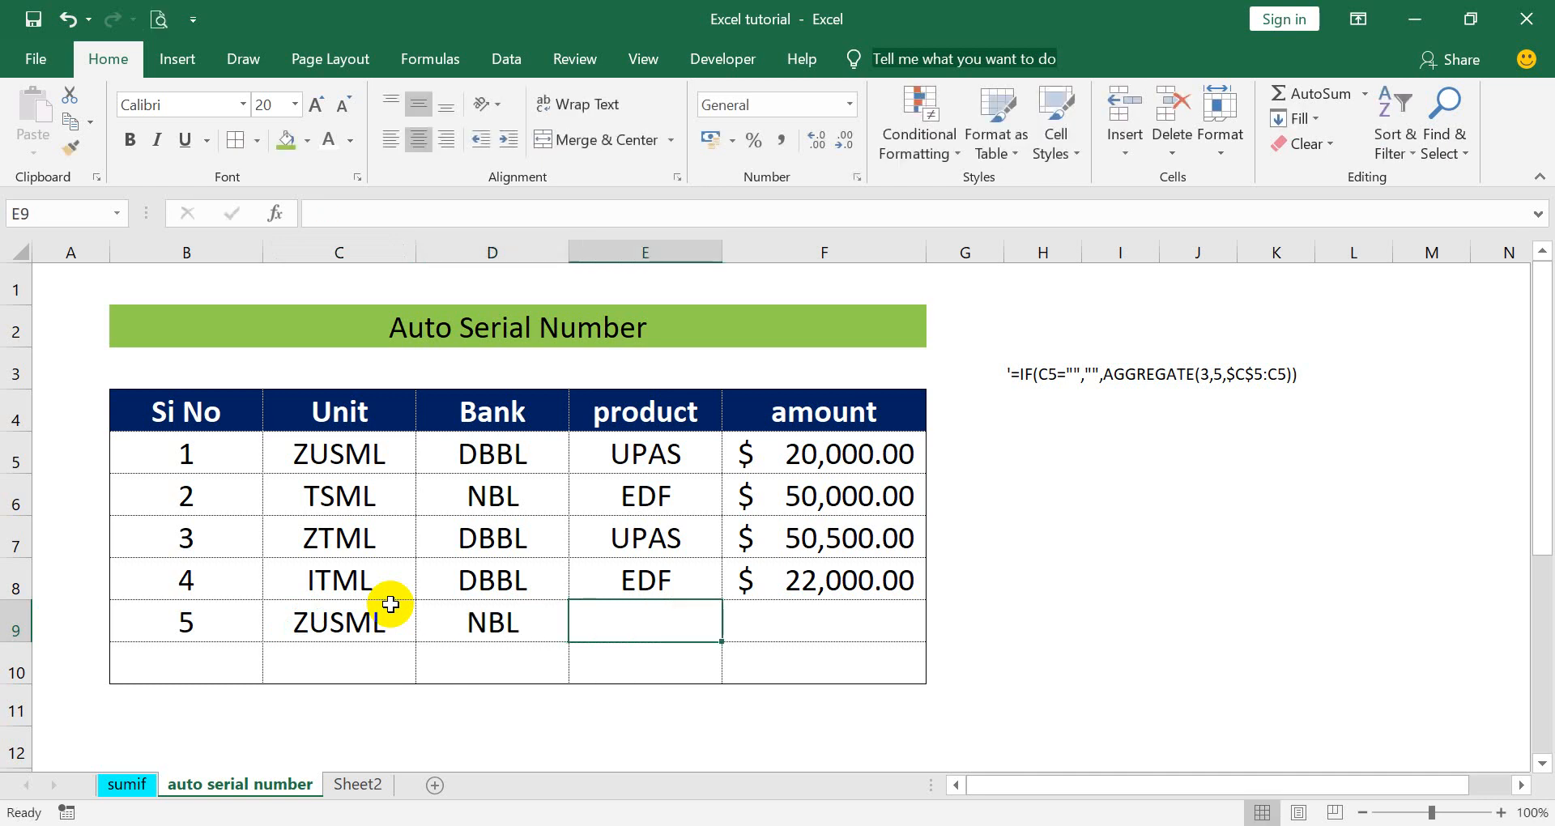
text(EDF)
key(Tab)
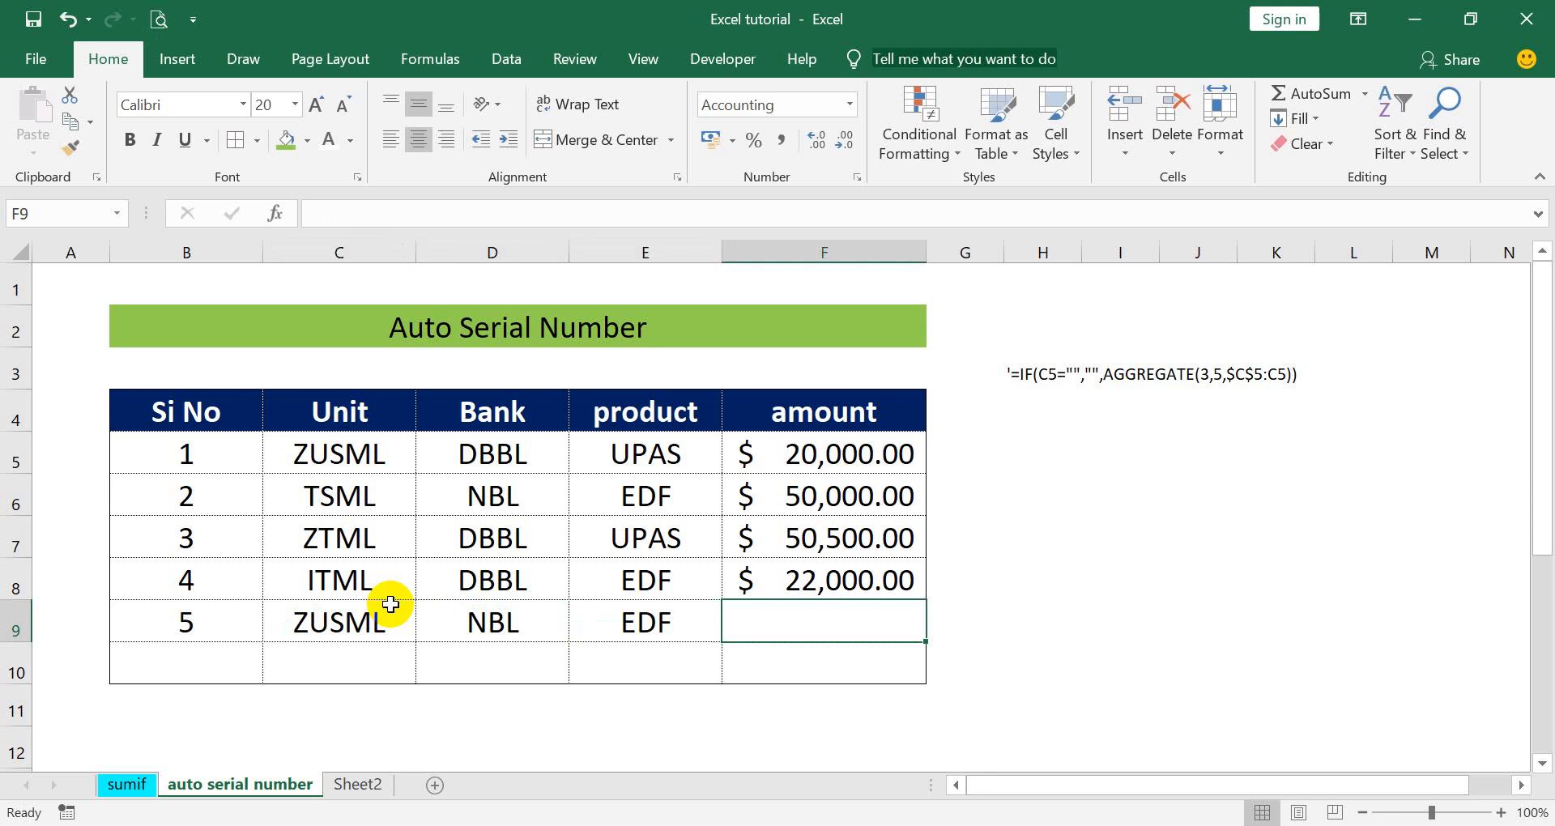
text(1)
key(BackSpace)
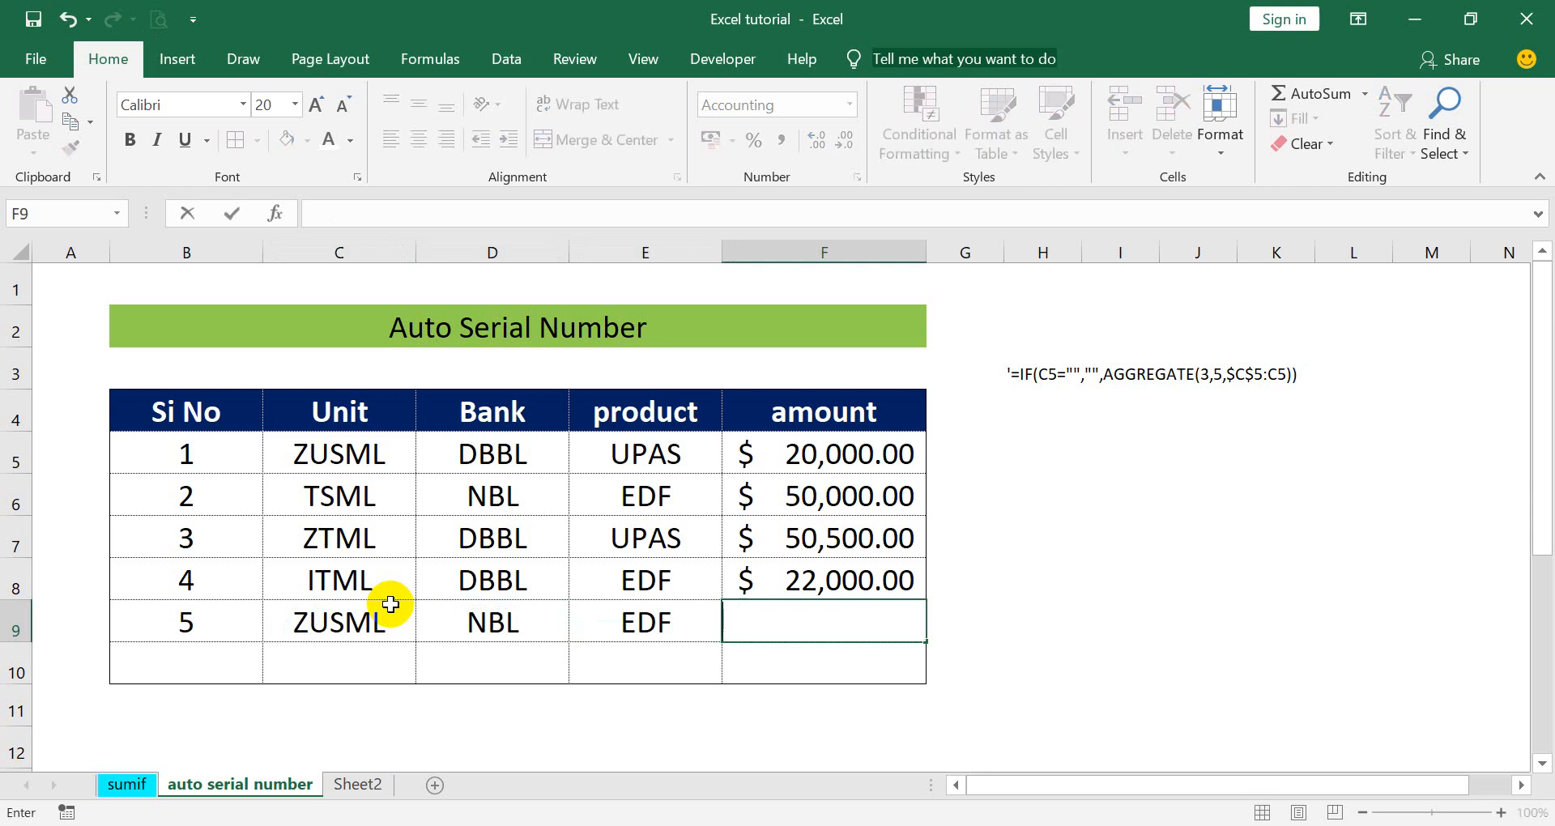
text(250000)
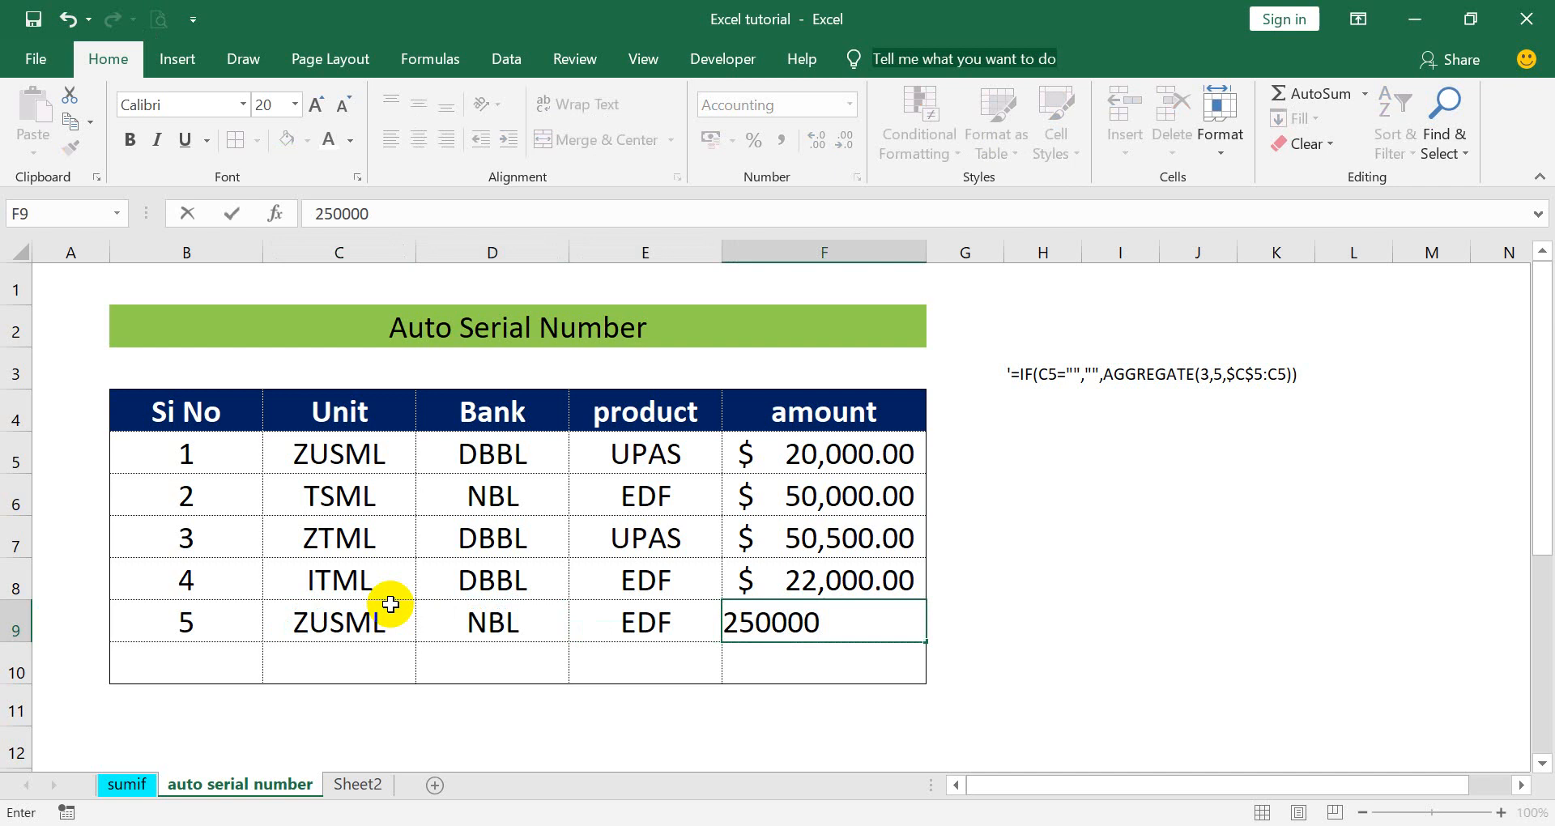
key(Tab)
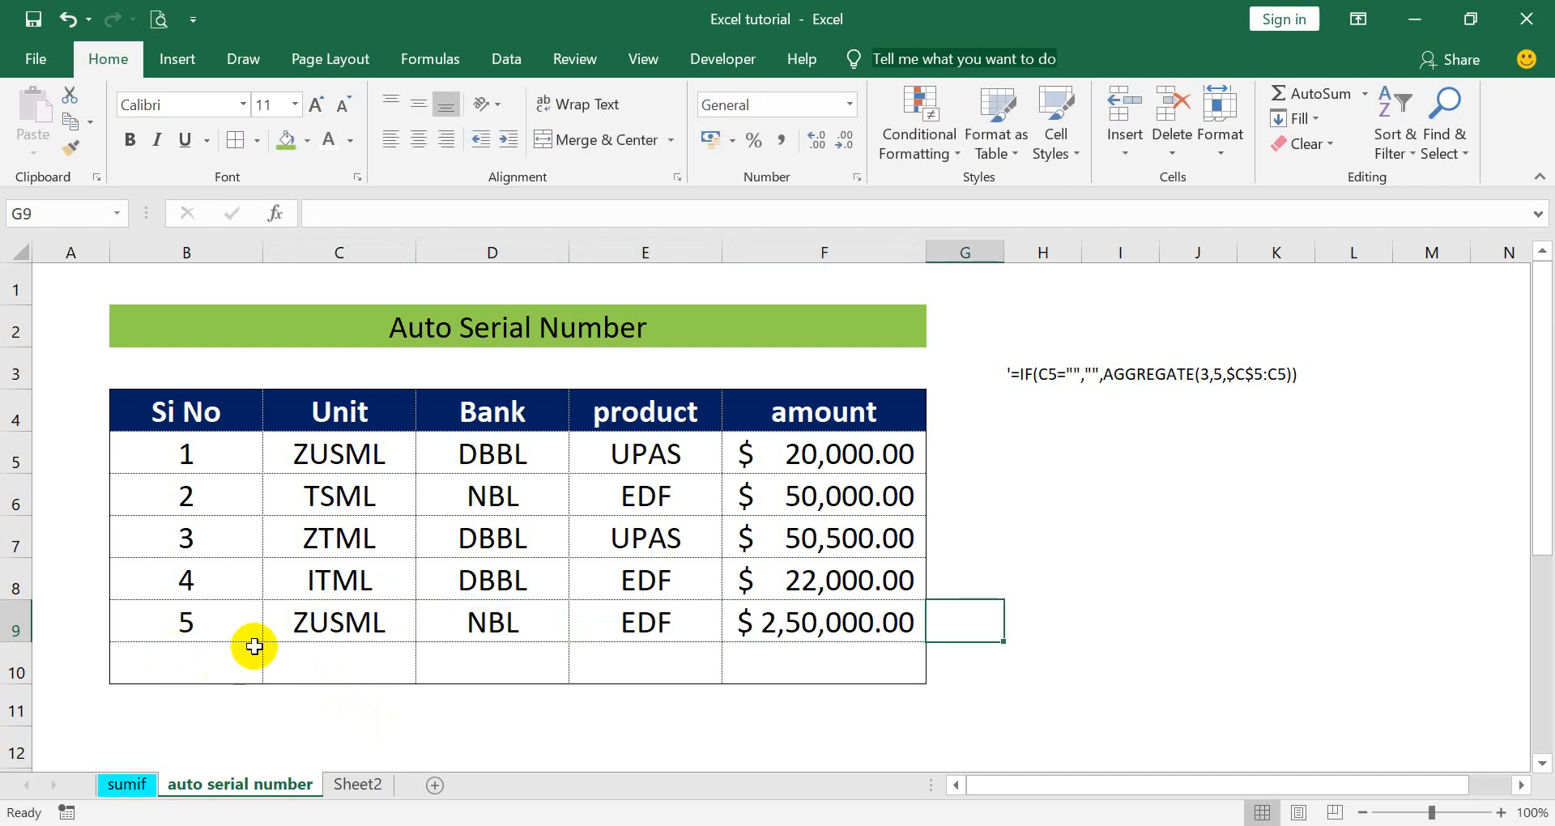
- Enter ZTML as the Unit in C10
click(339, 660)
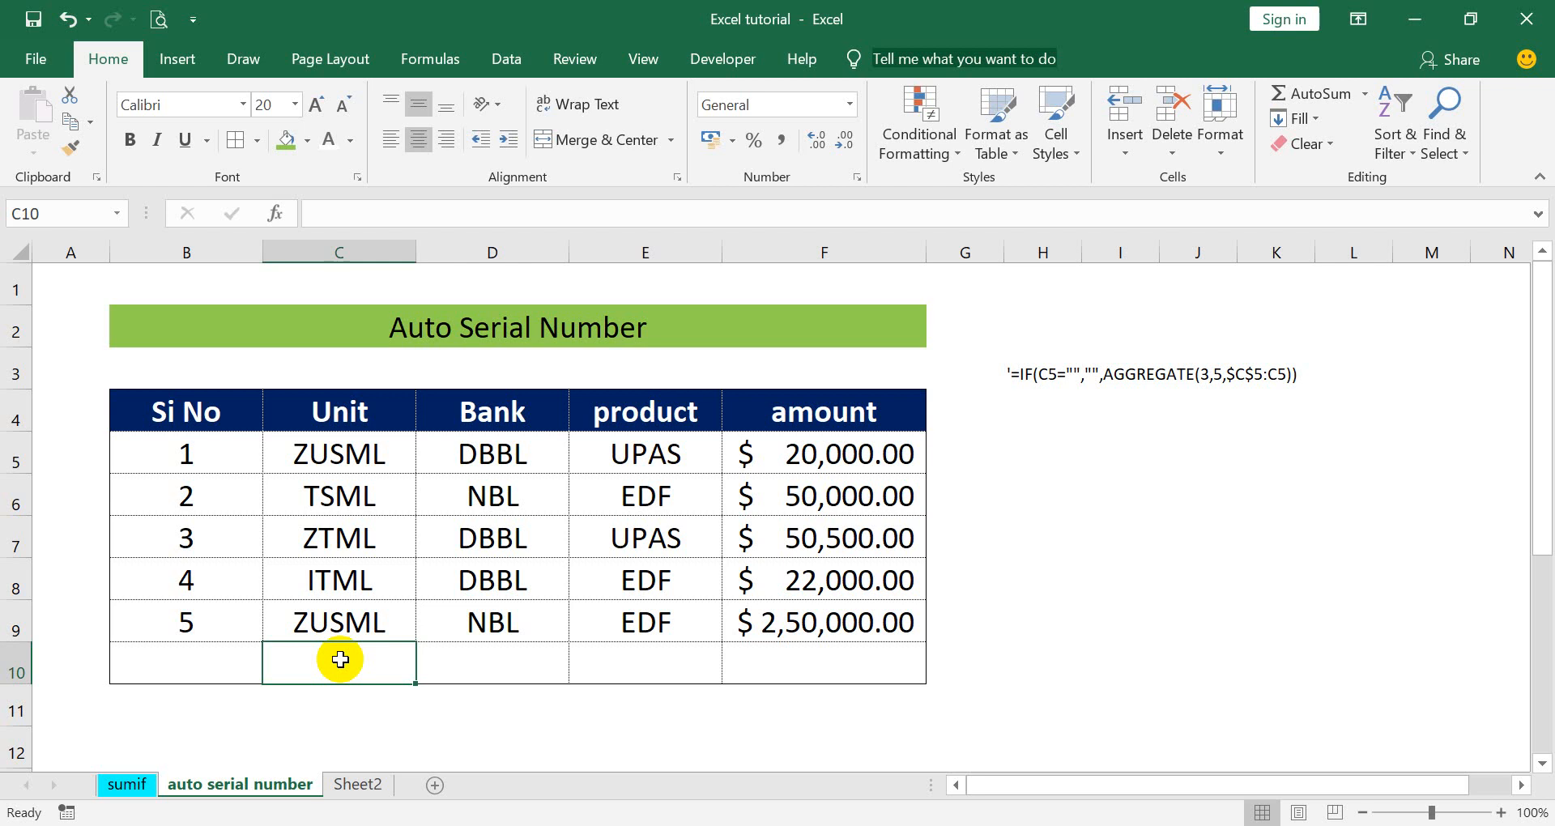
text(Z)
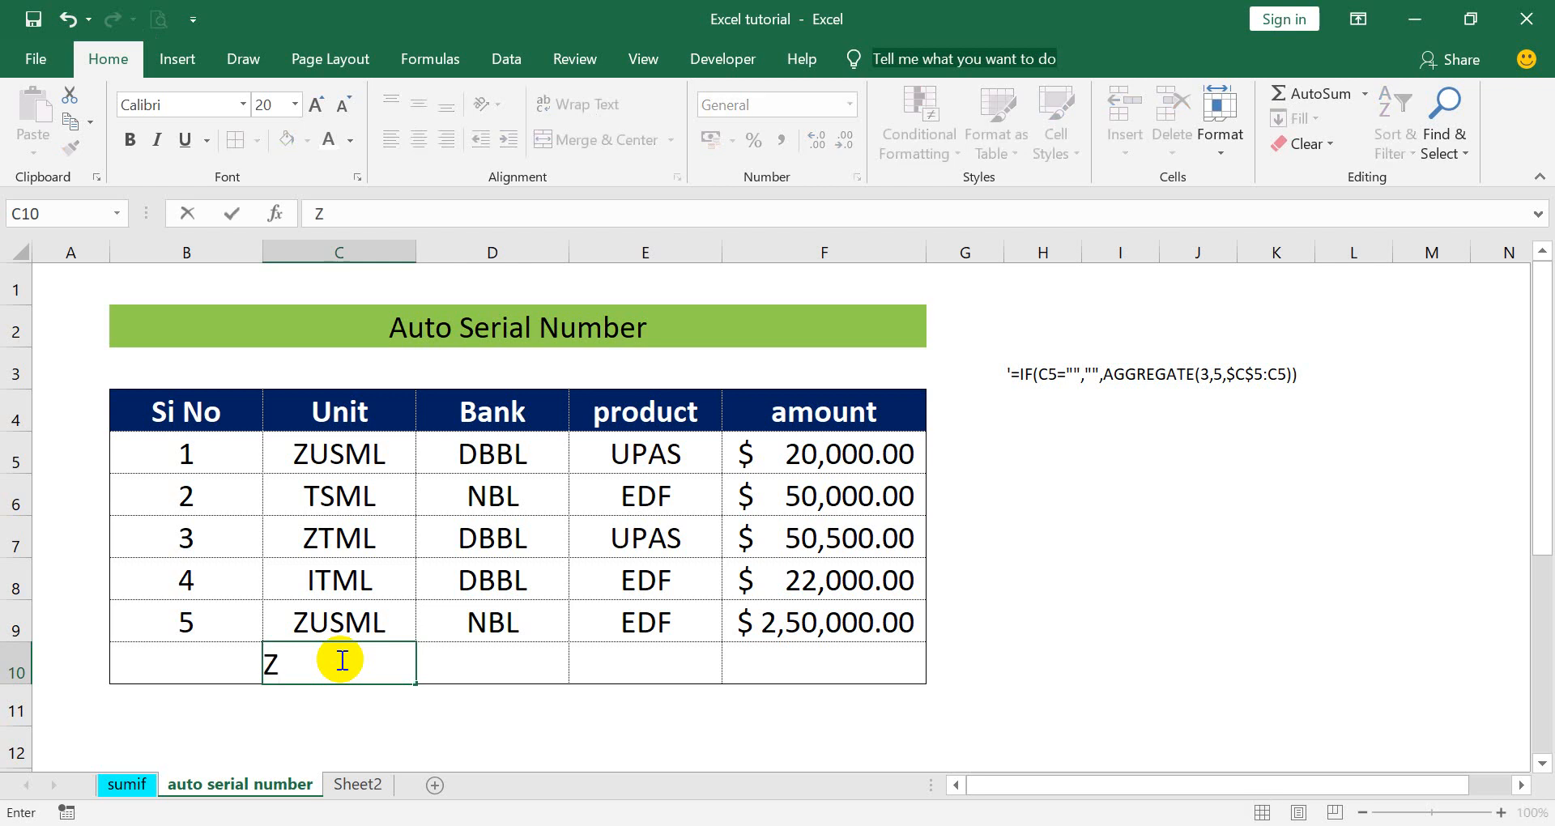
text(T)
key(Tab)
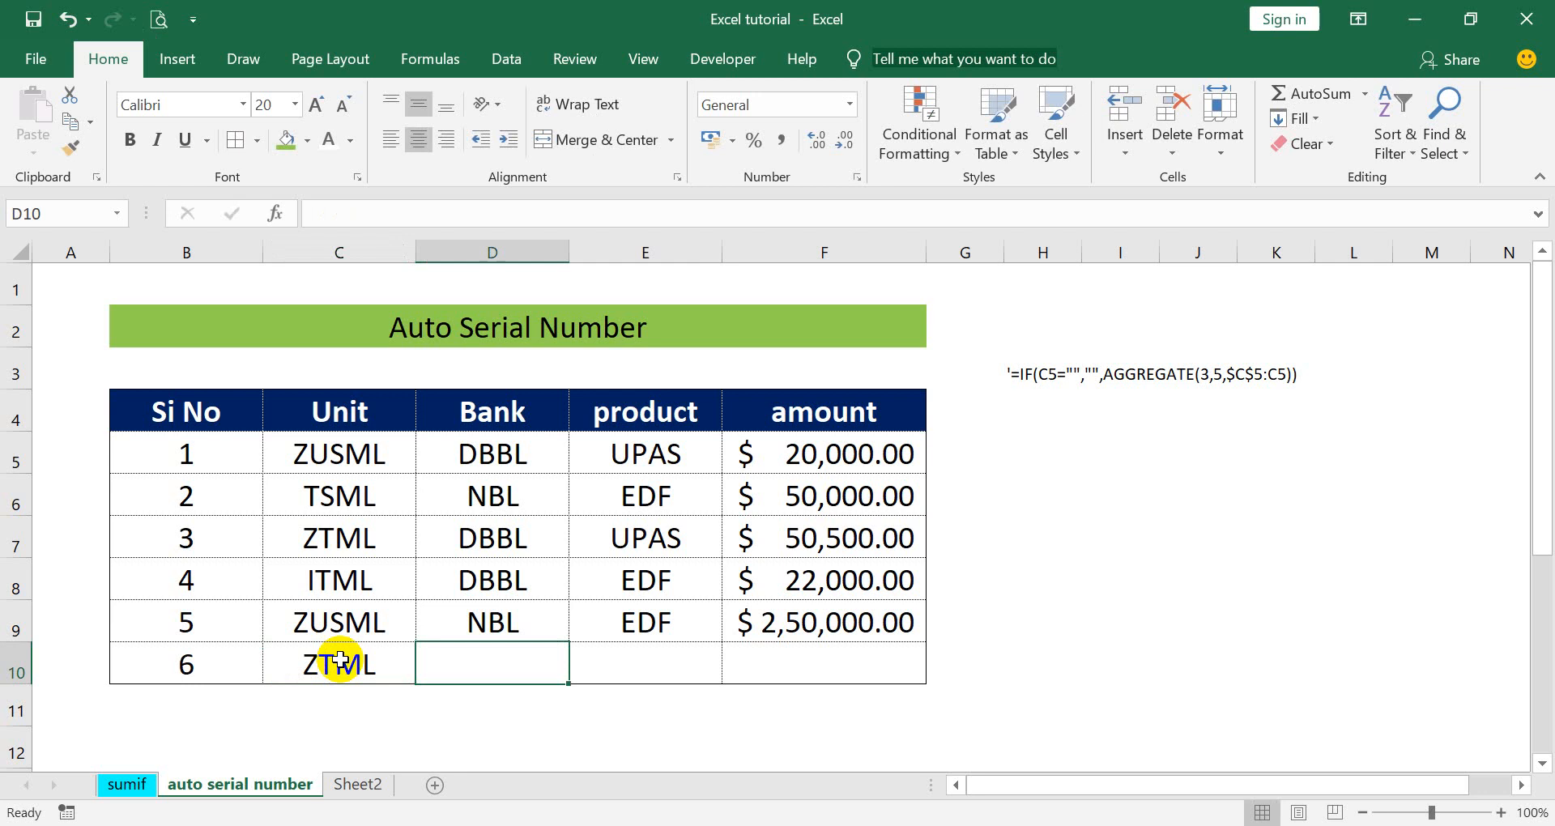
- Complete row 10 with DBBL as the Bank, UPAS as the product and 240000 as the amount
text(DD)
key(BackSpace)
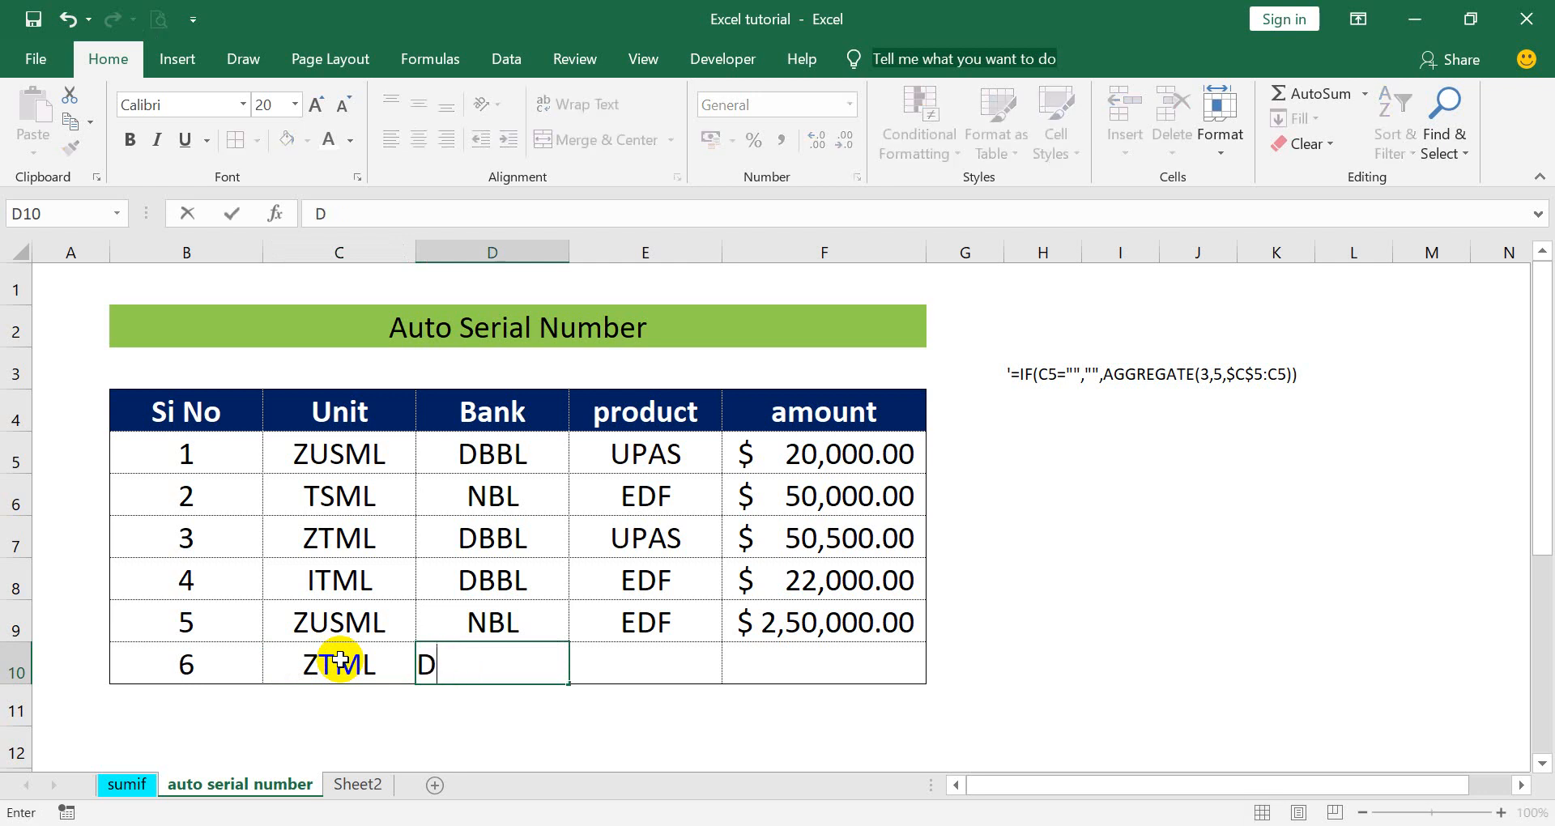
text(BB)
key(Tab)
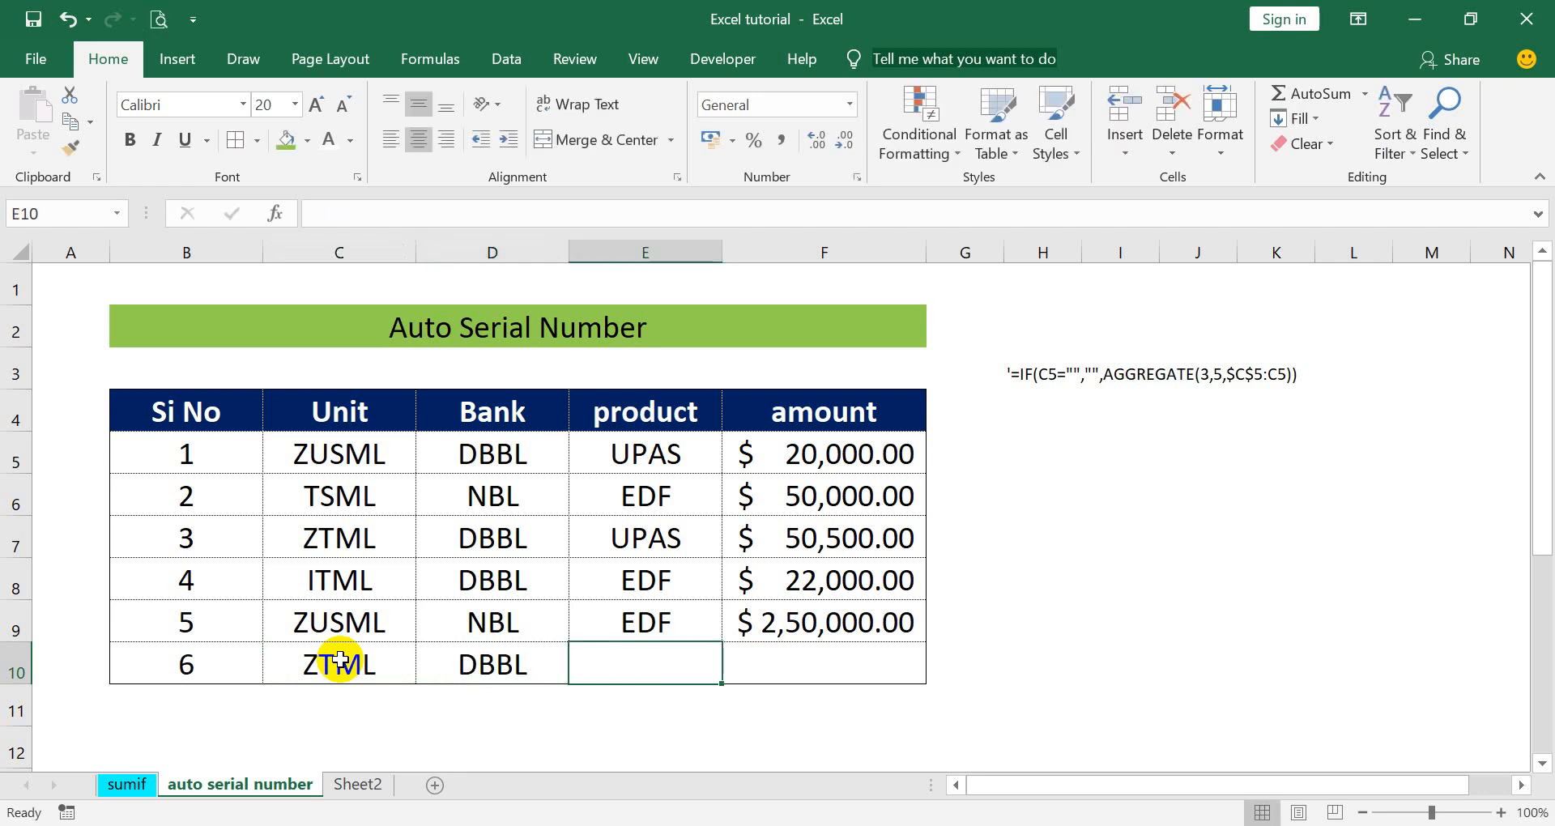
text(UPAS)
key(Tab)
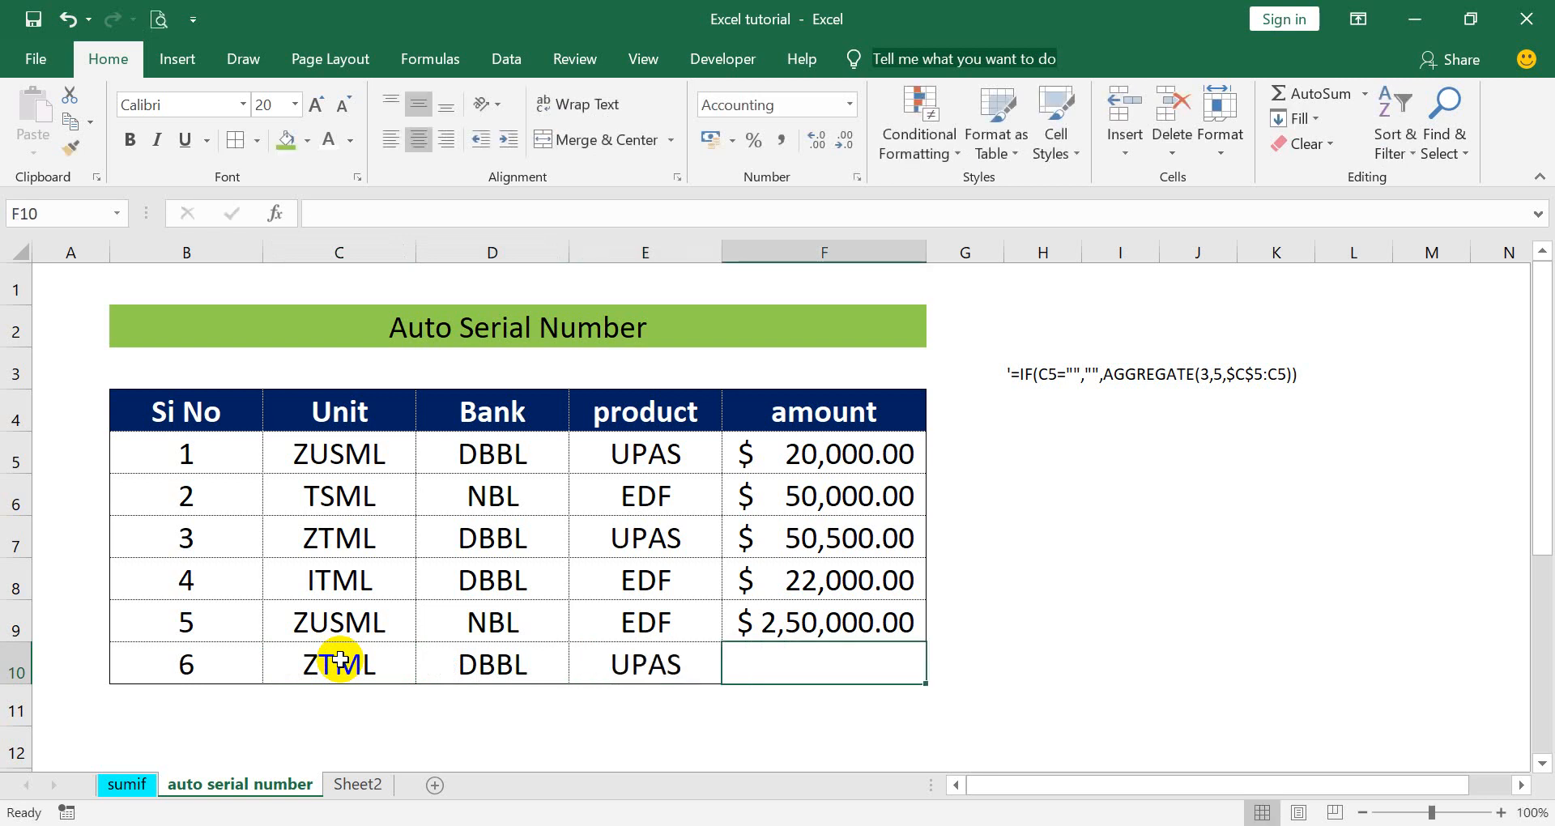
text(24)
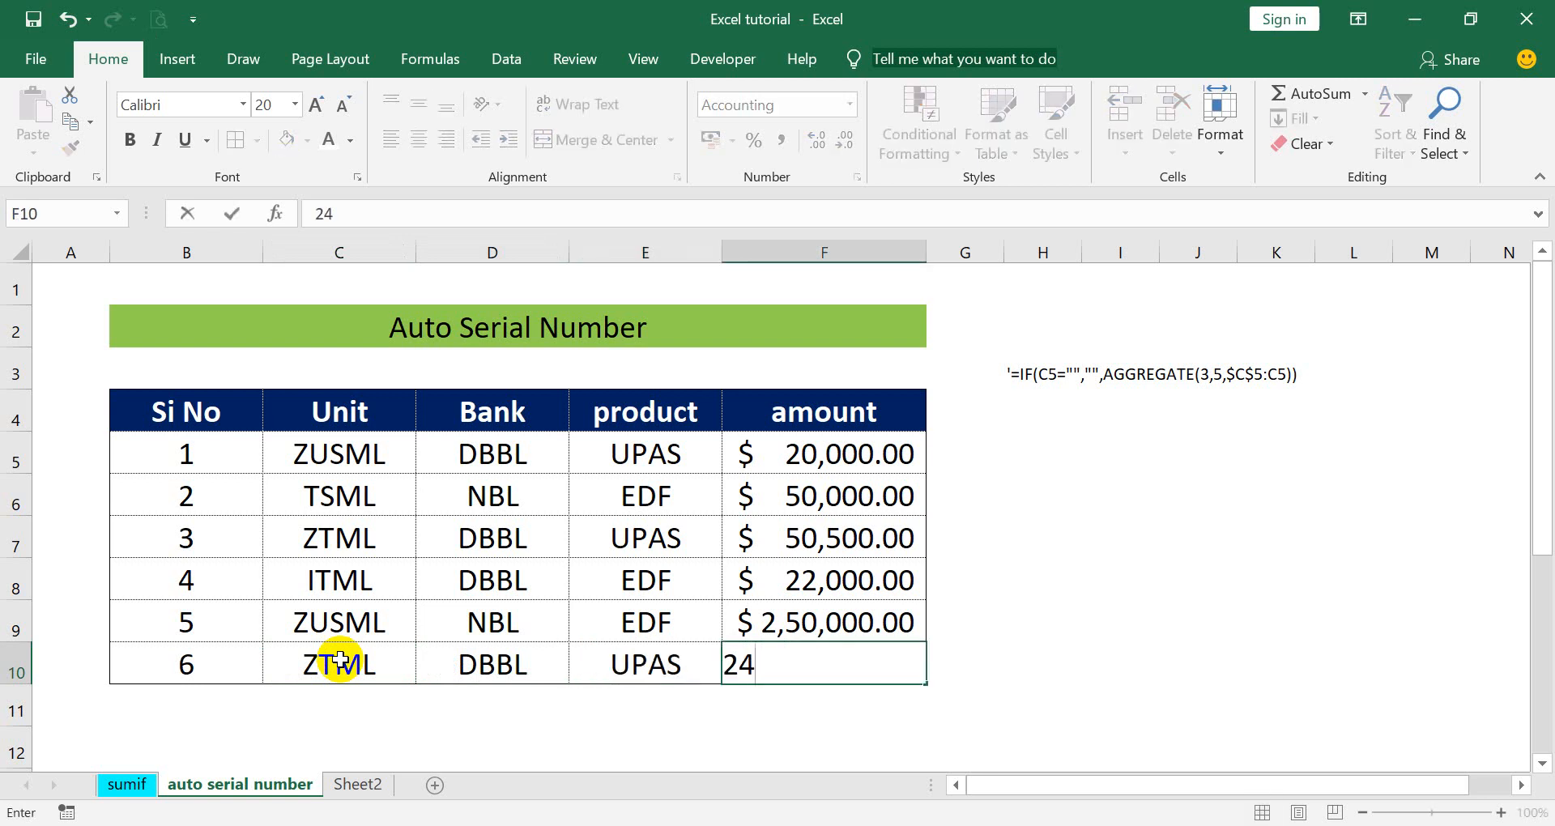
text(0000)
key(Return)
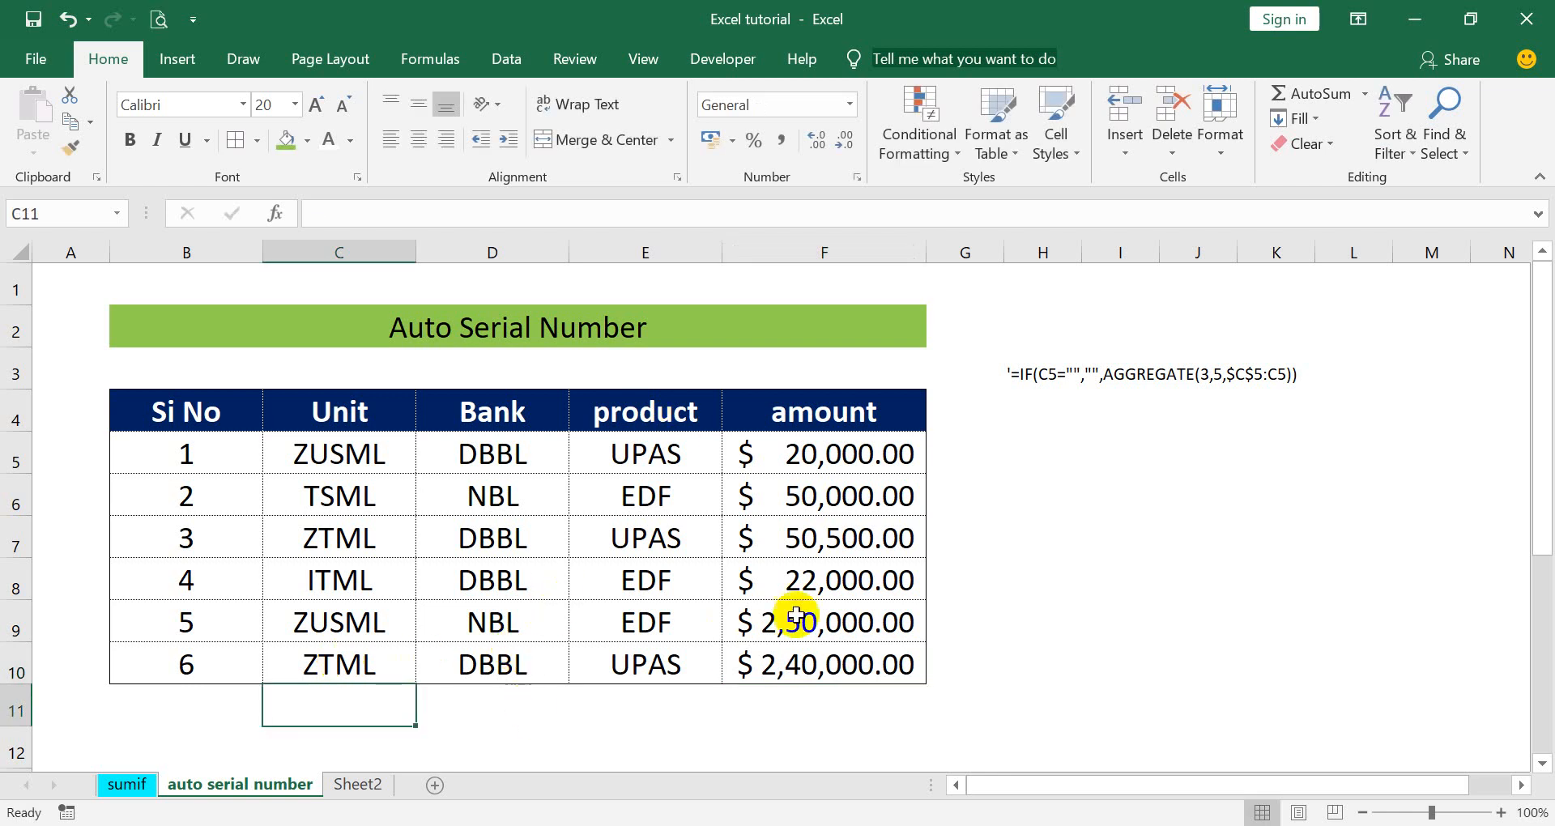
- Turn on filtering for the serial number table with headers in row 4
click(347, 538)
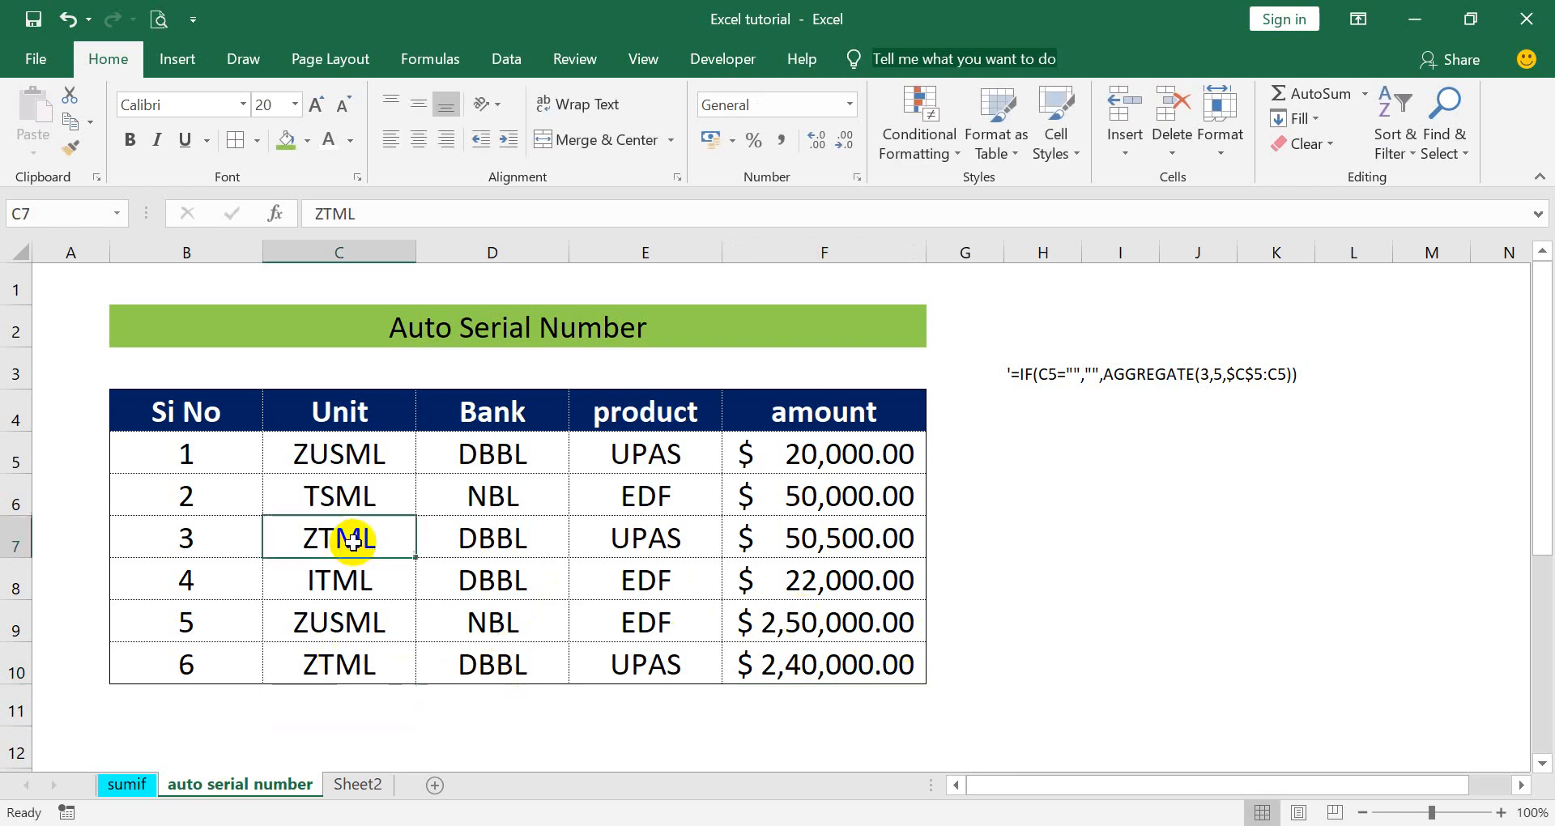
click(346, 498)
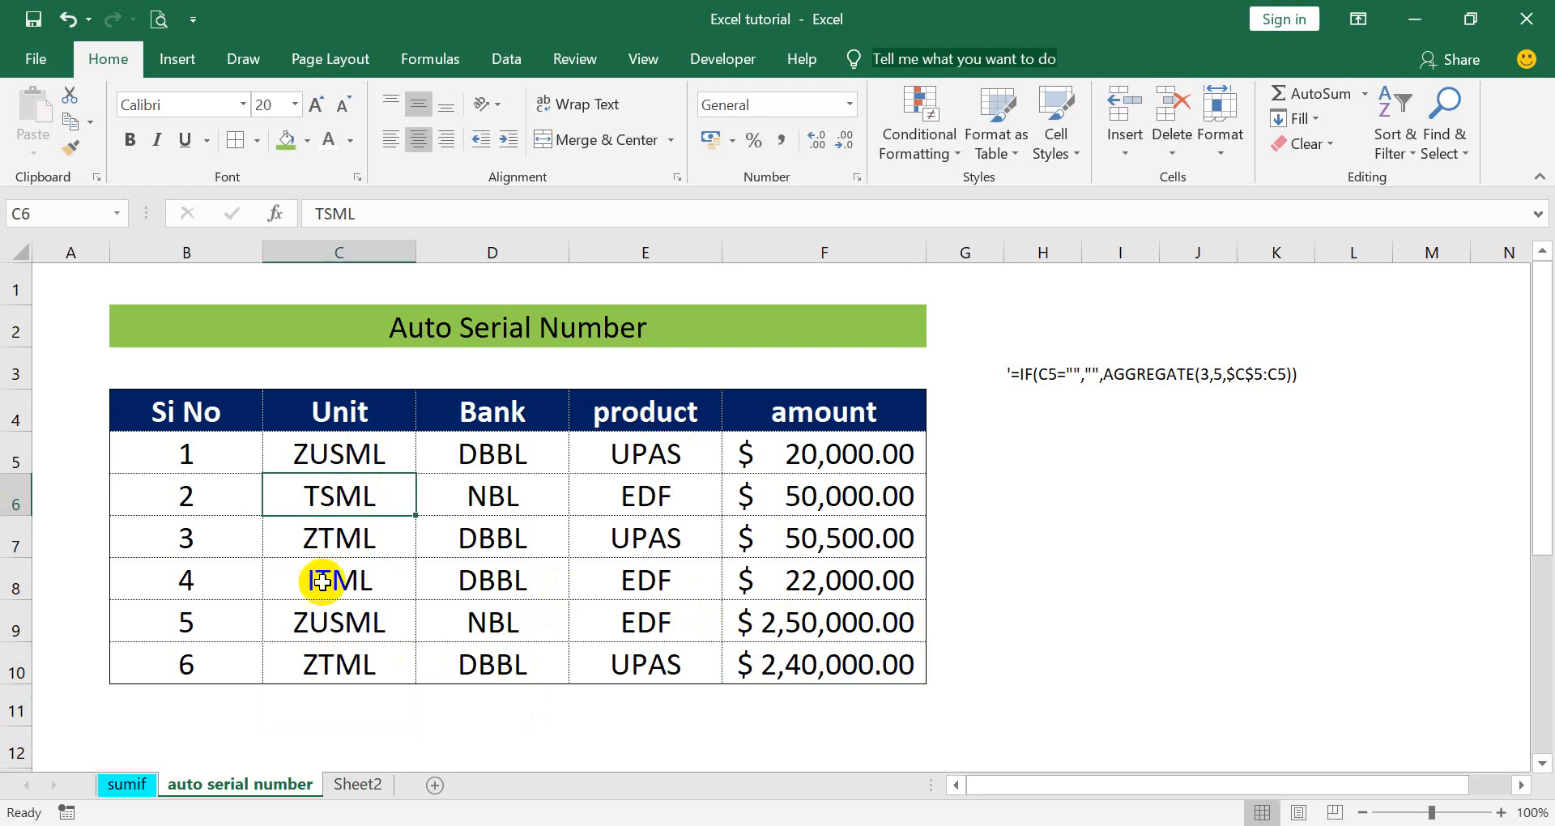
click(346, 582)
click(328, 441)
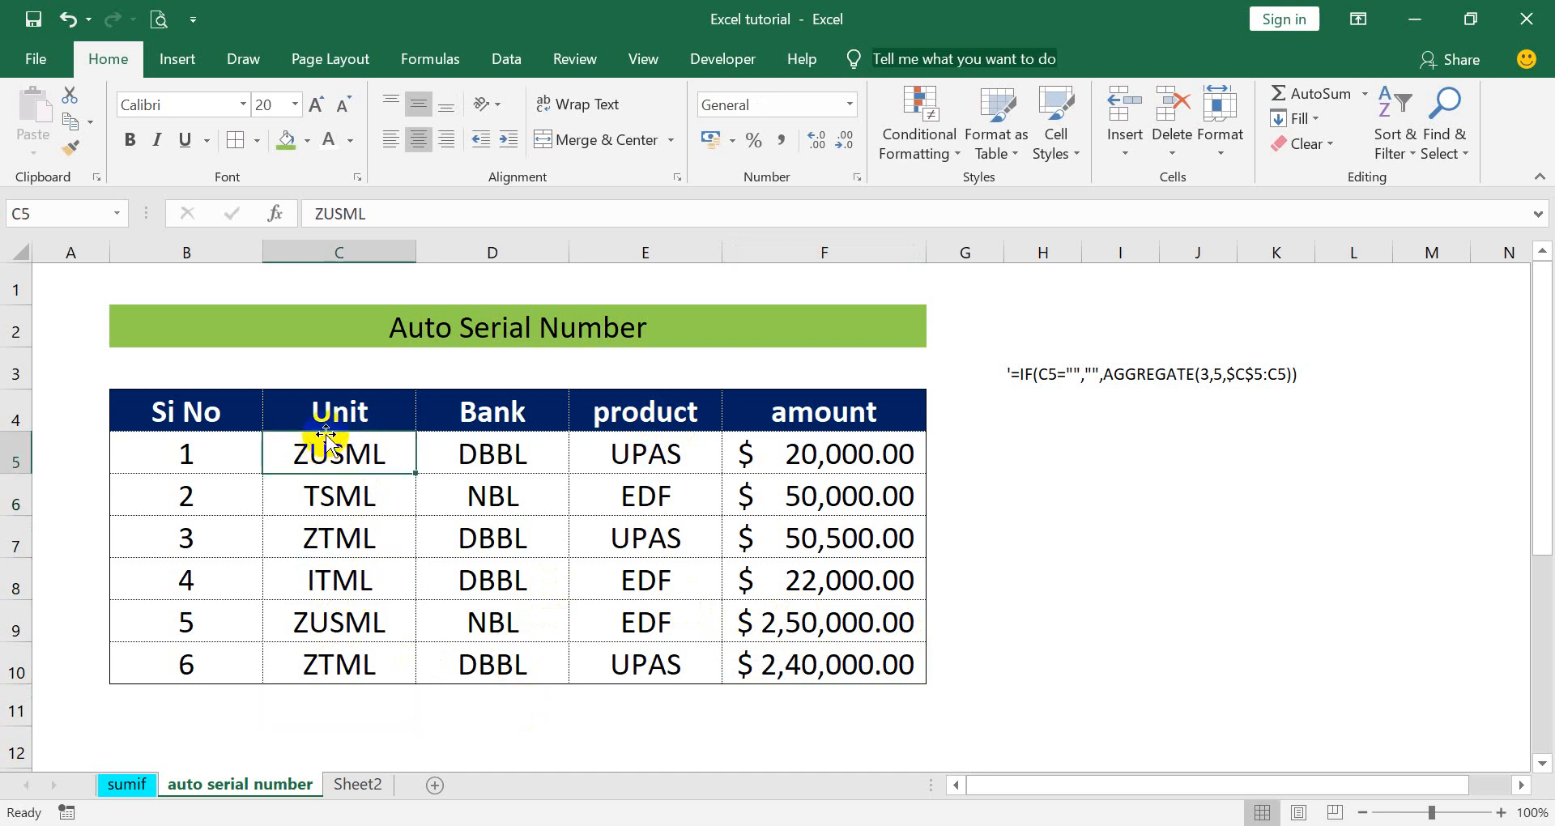
key(ctrl+shift+l)
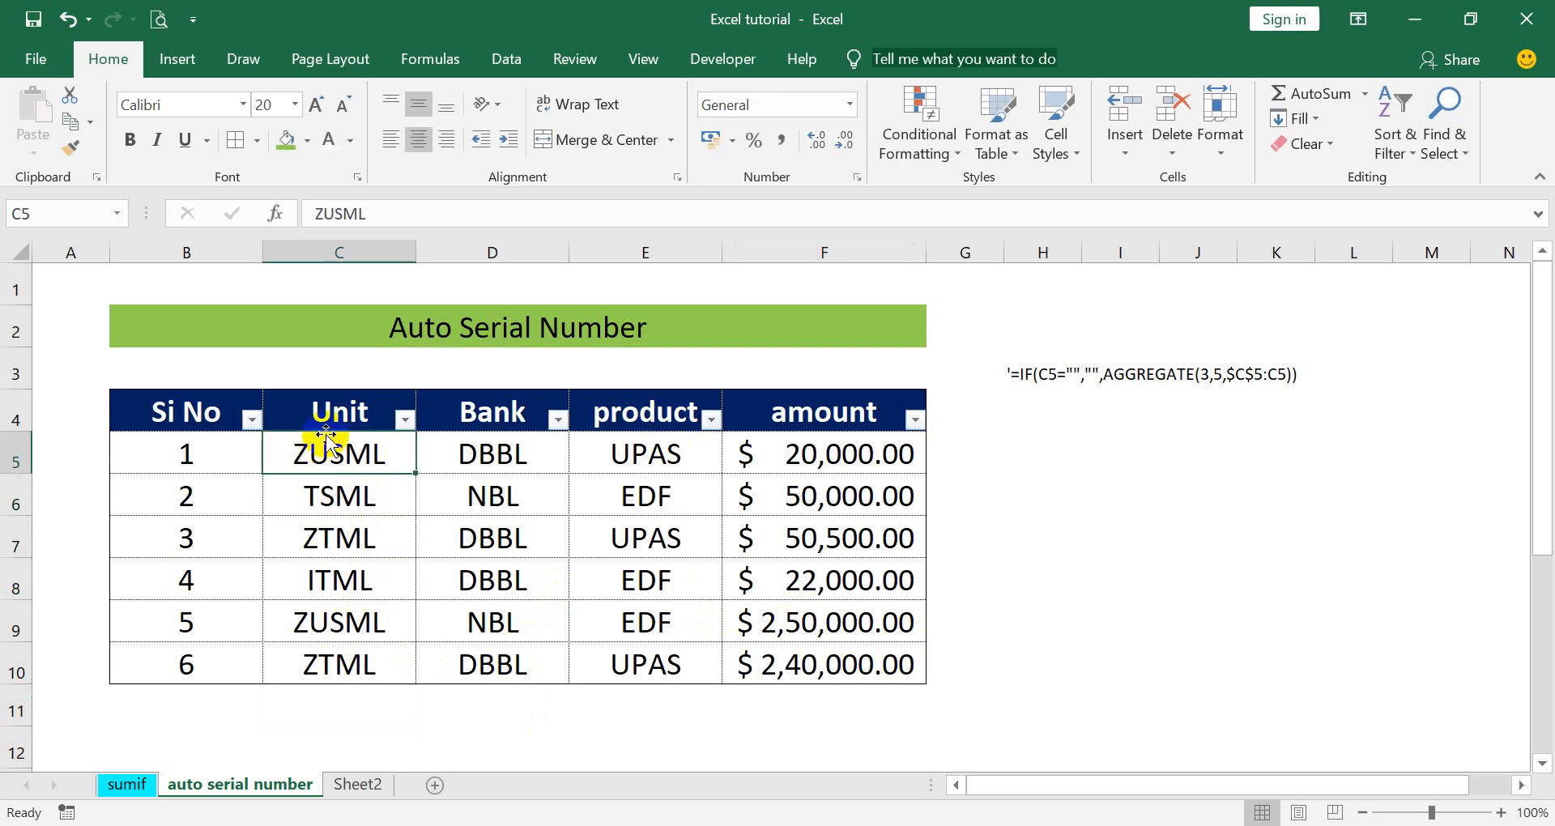
- Examine the two ZUSML rows, 5 and 9, and their serial number formulas in B5 and B9
click(371, 479)
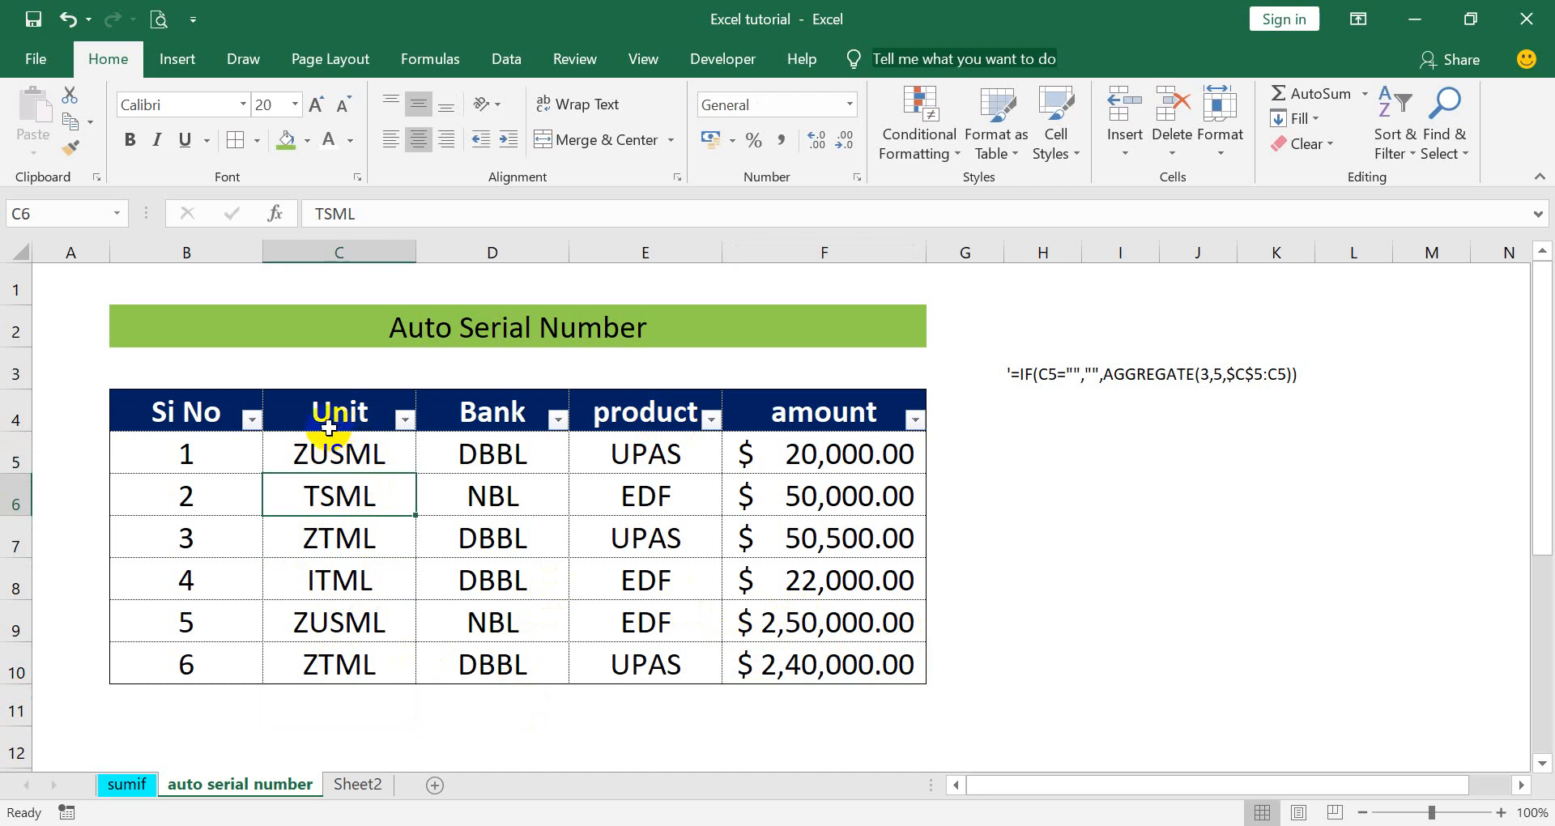
click(364, 431)
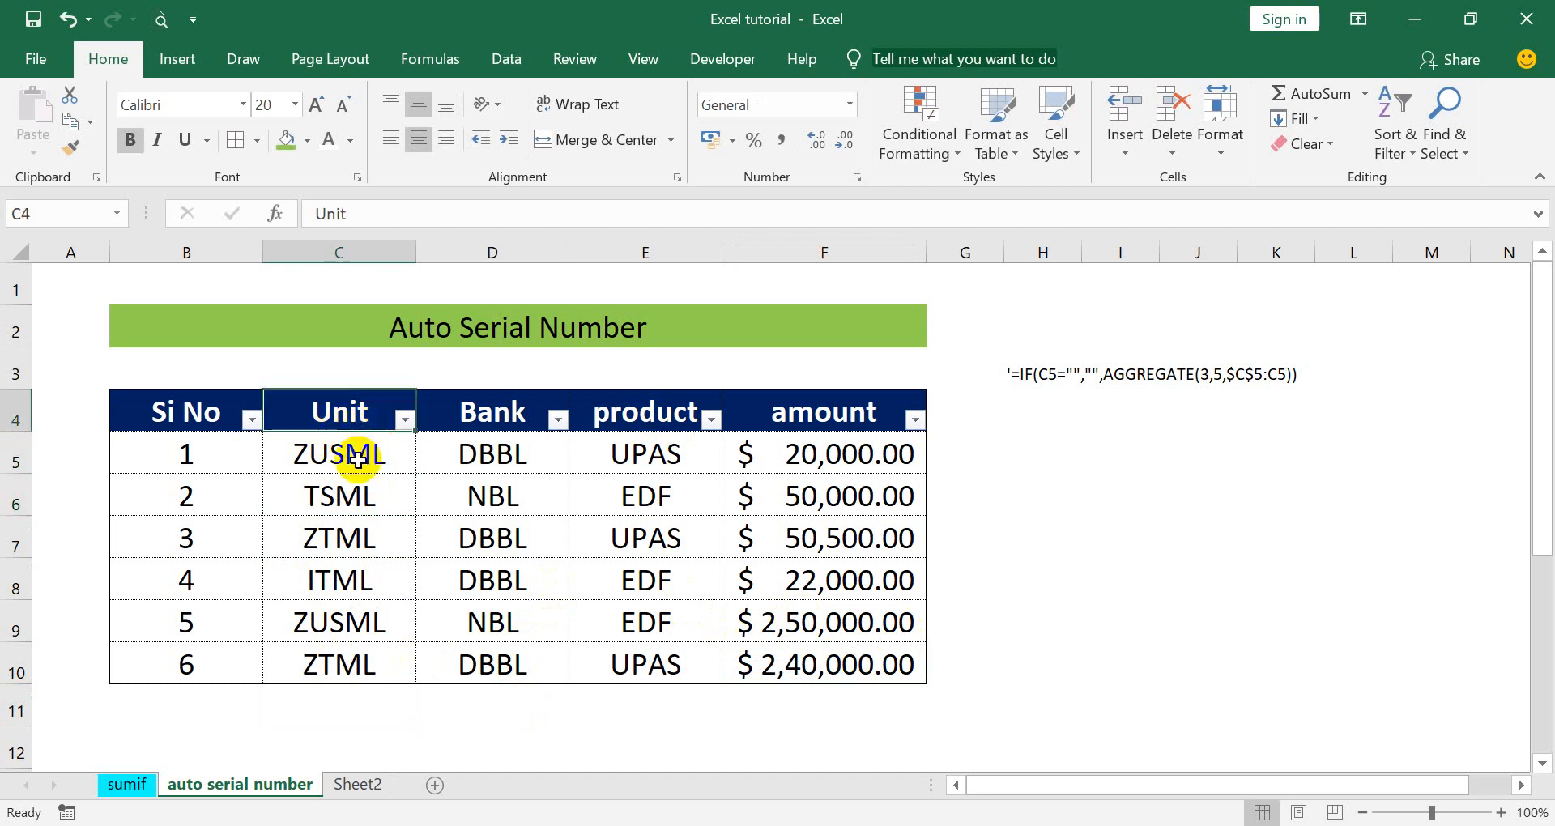
click(358, 459)
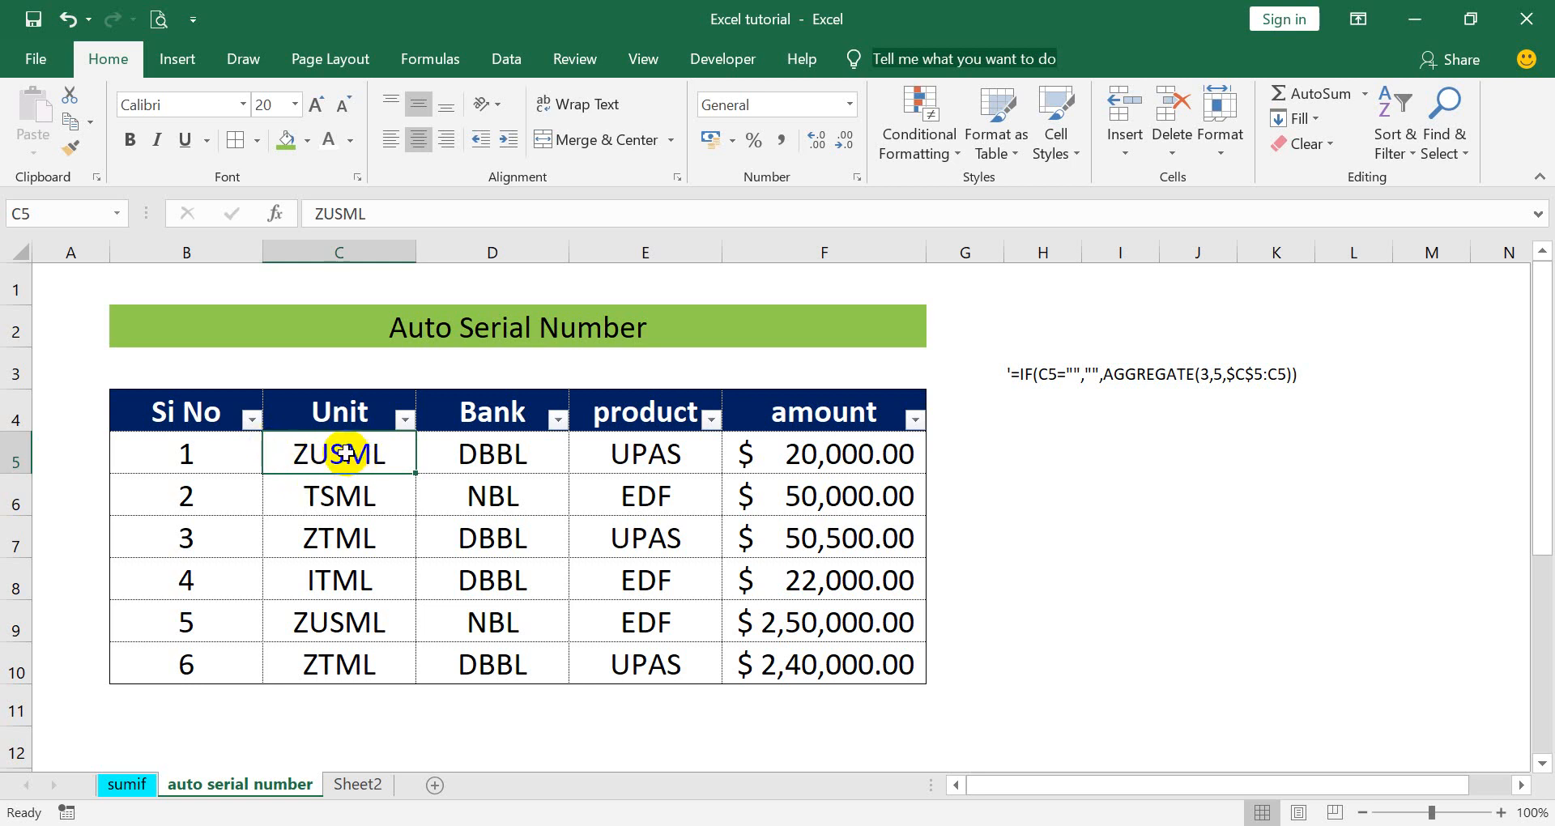
click(13, 460)
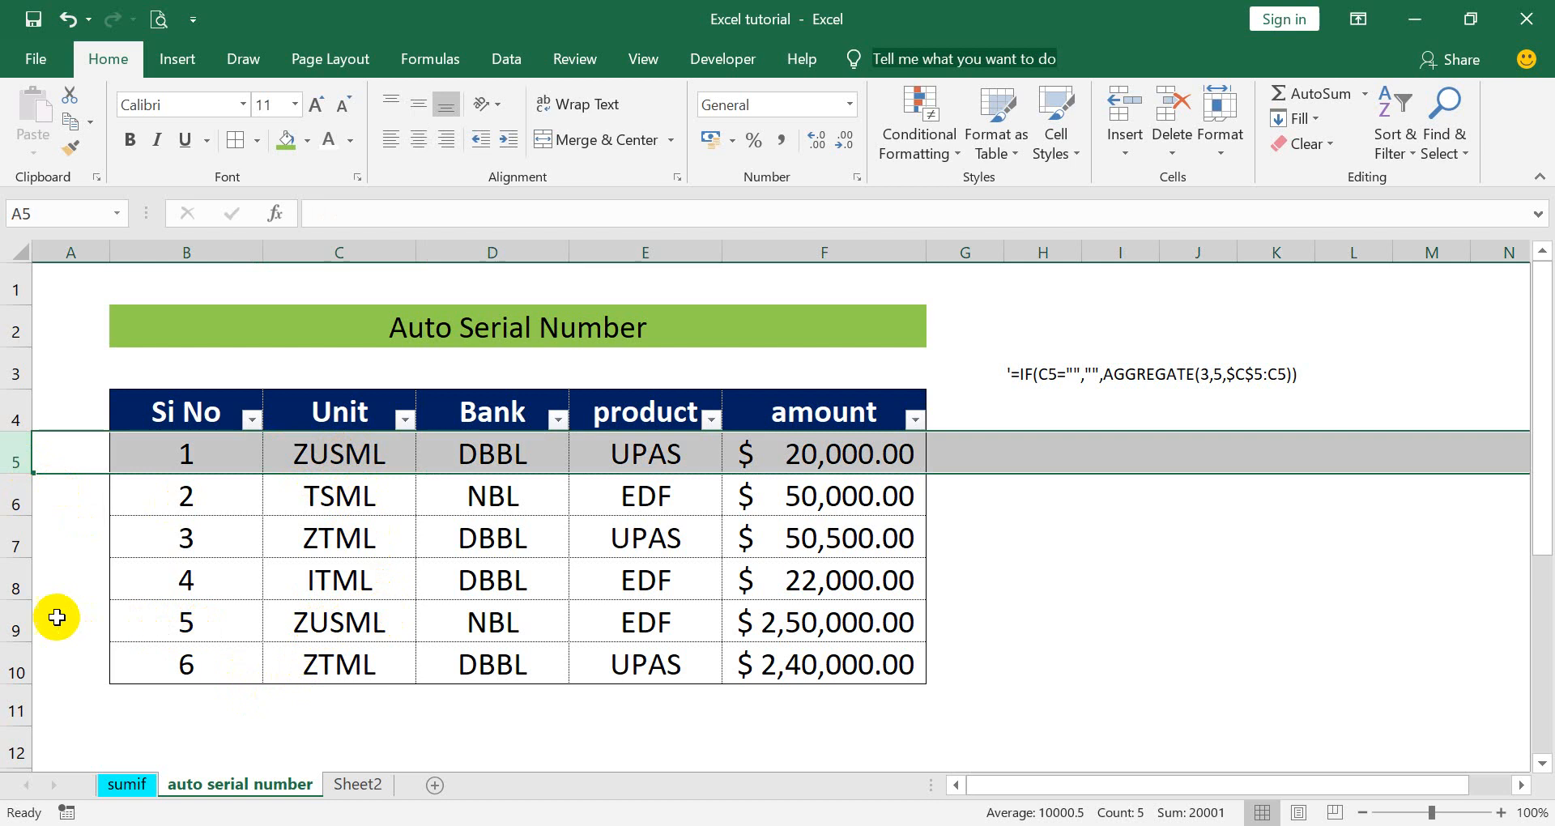
click(13, 620)
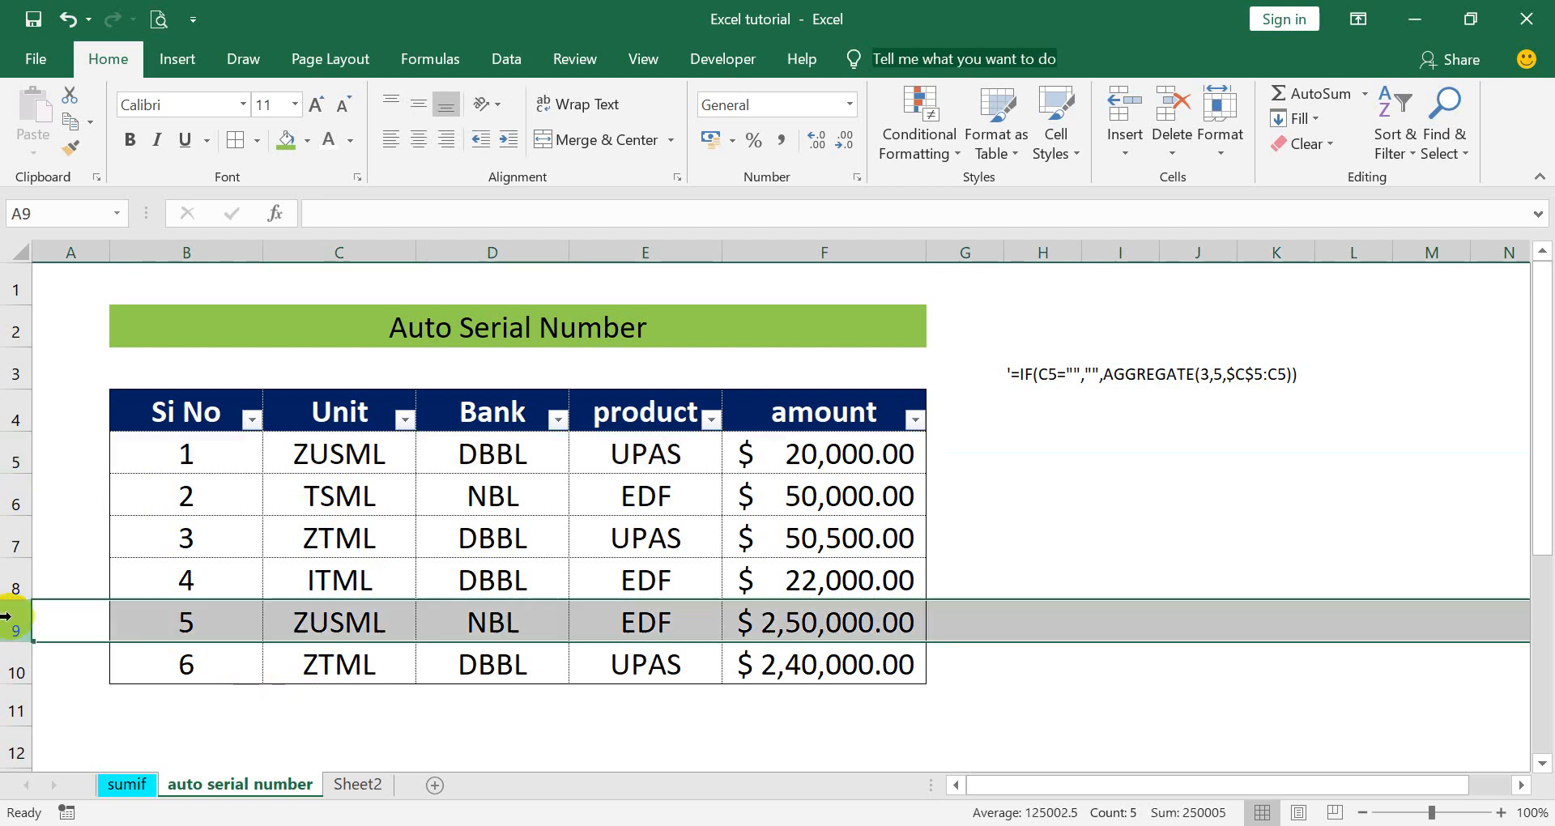
click(336, 634)
click(187, 621)
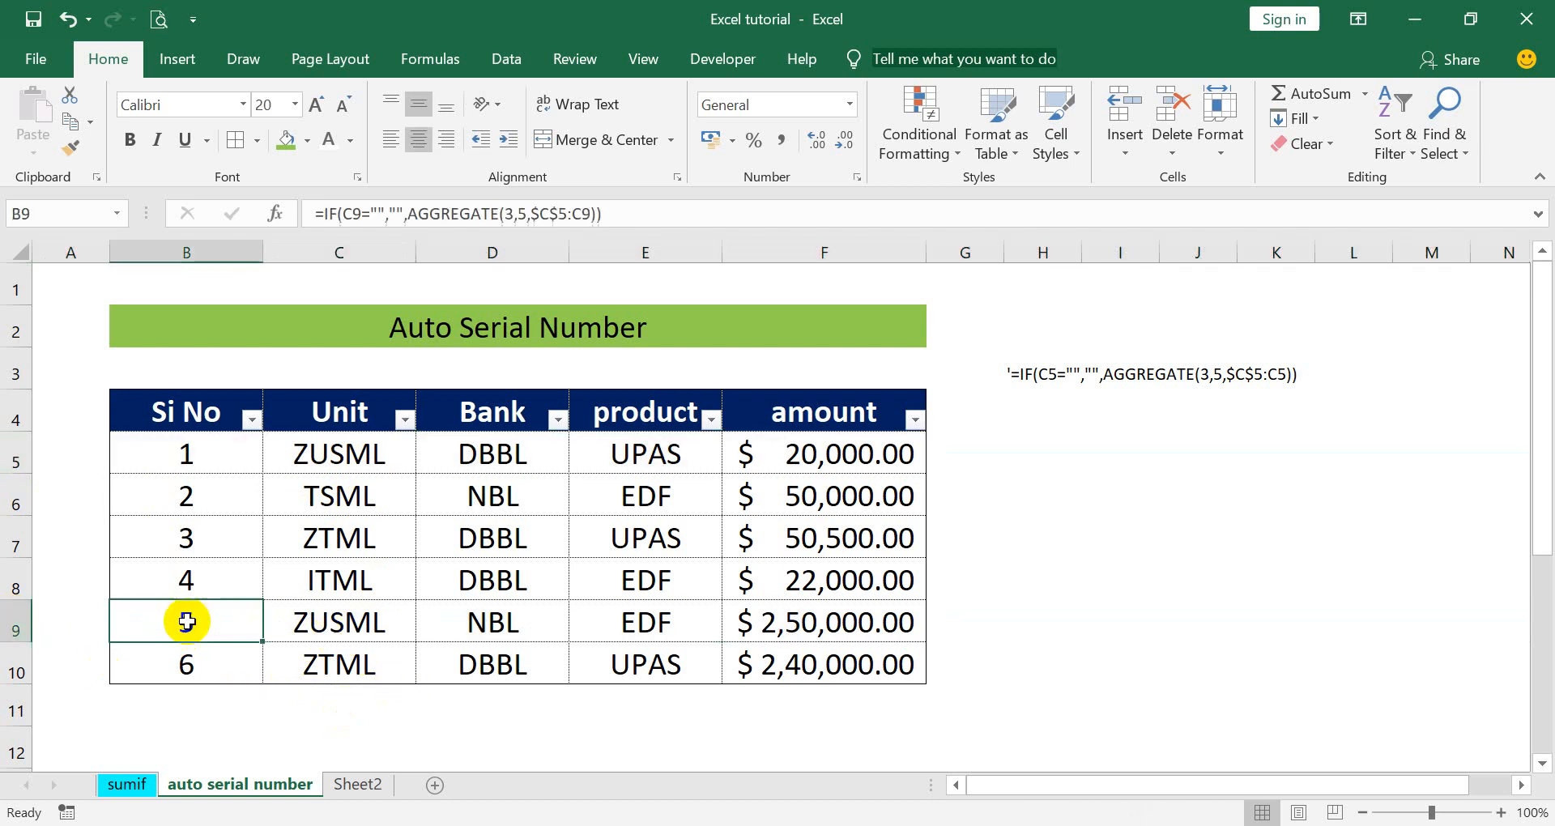
click(217, 455)
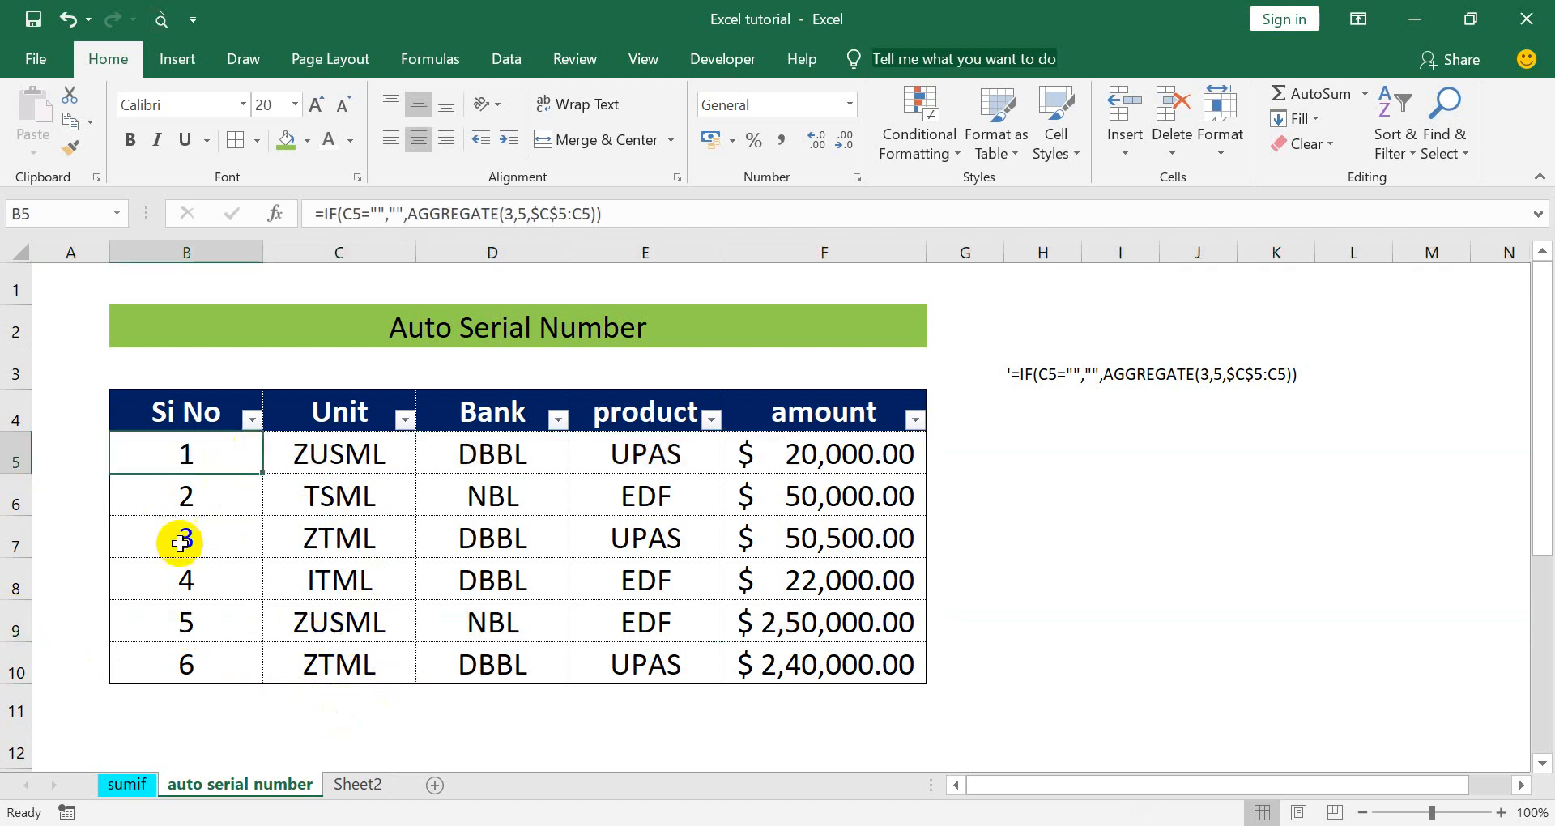
click(198, 621)
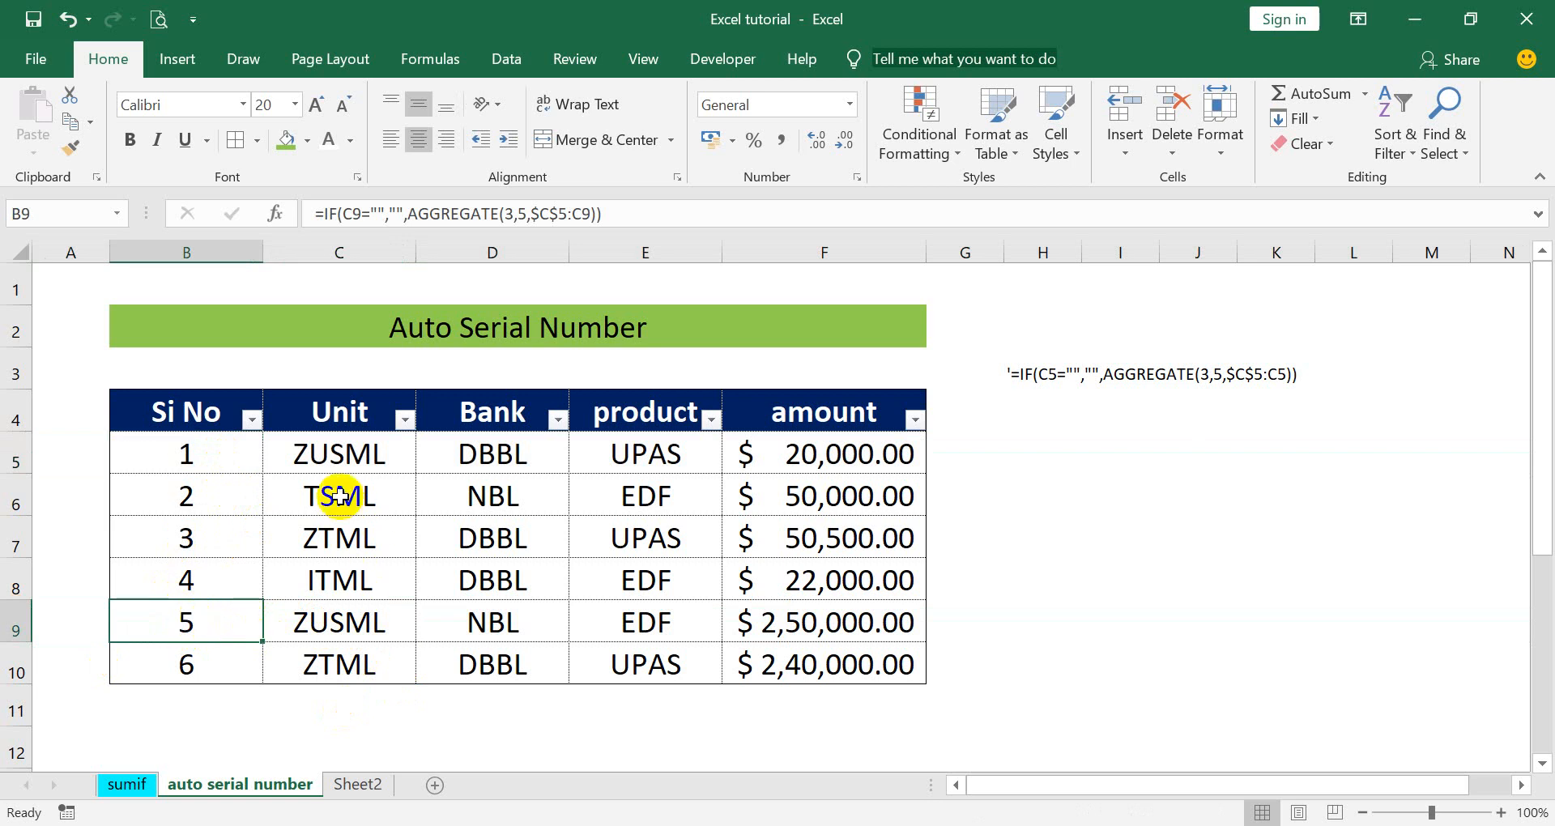
- Copy the whole table B4:F10 and paste the copy starting at B12
drag(174, 413, 805, 653)
key(ctrl+c)
scroll(805, 652, down, 4)
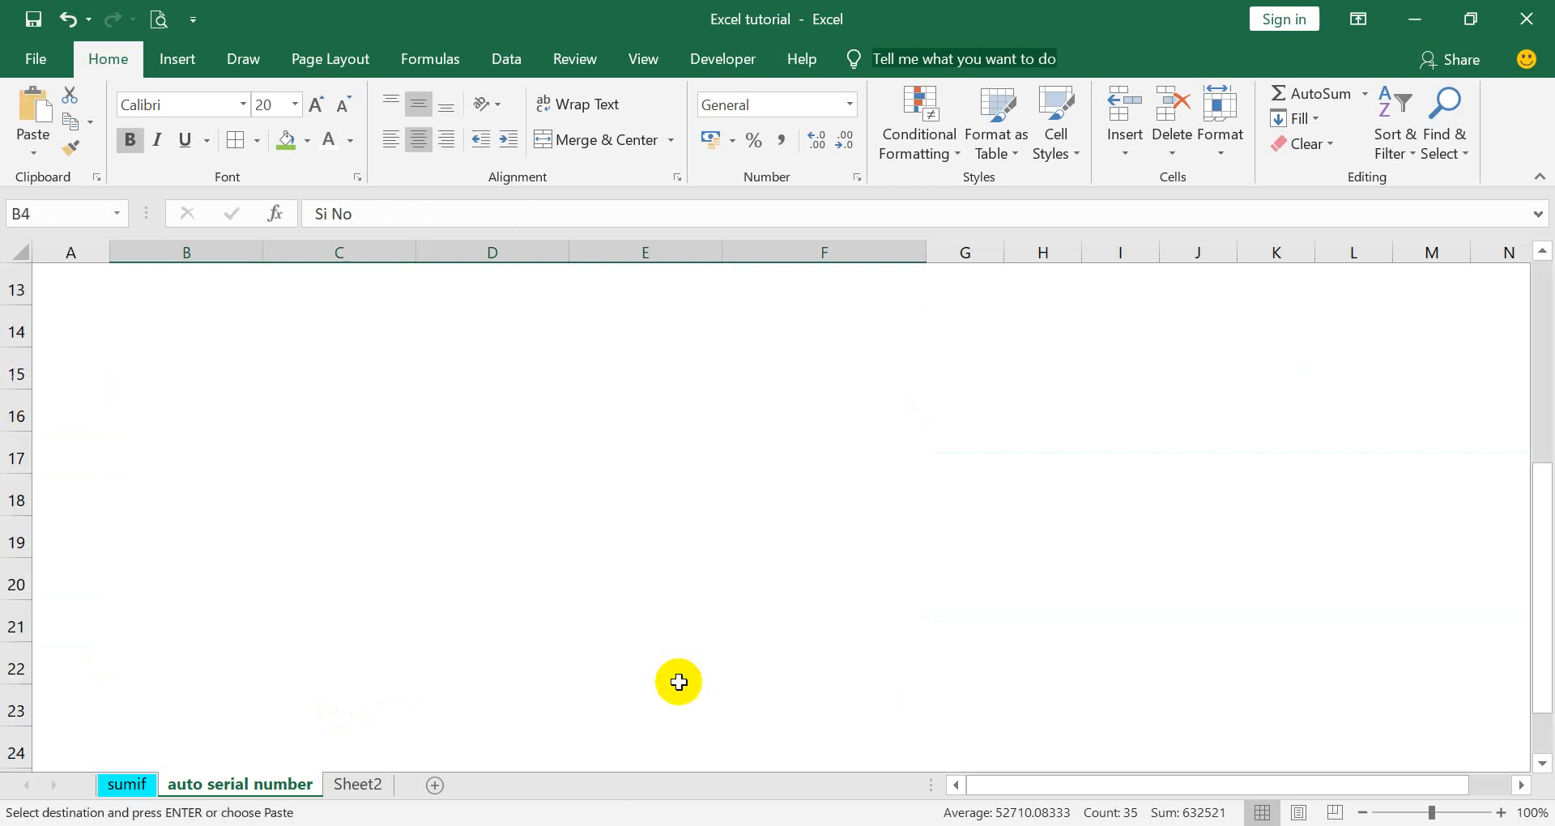
scroll(181, 605, up, 3)
click(159, 619)
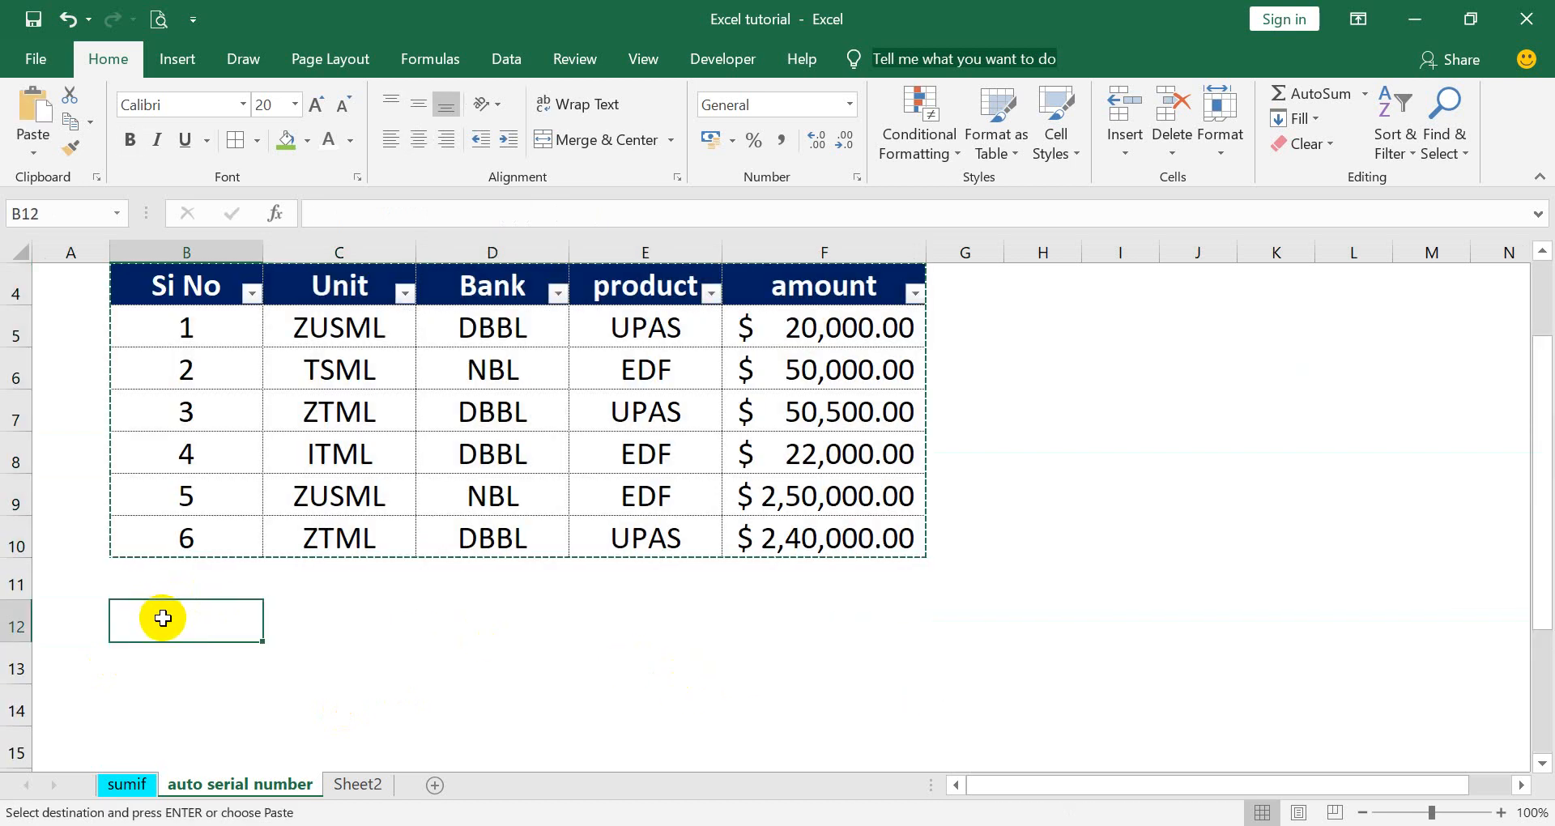
key(ctrl+v)
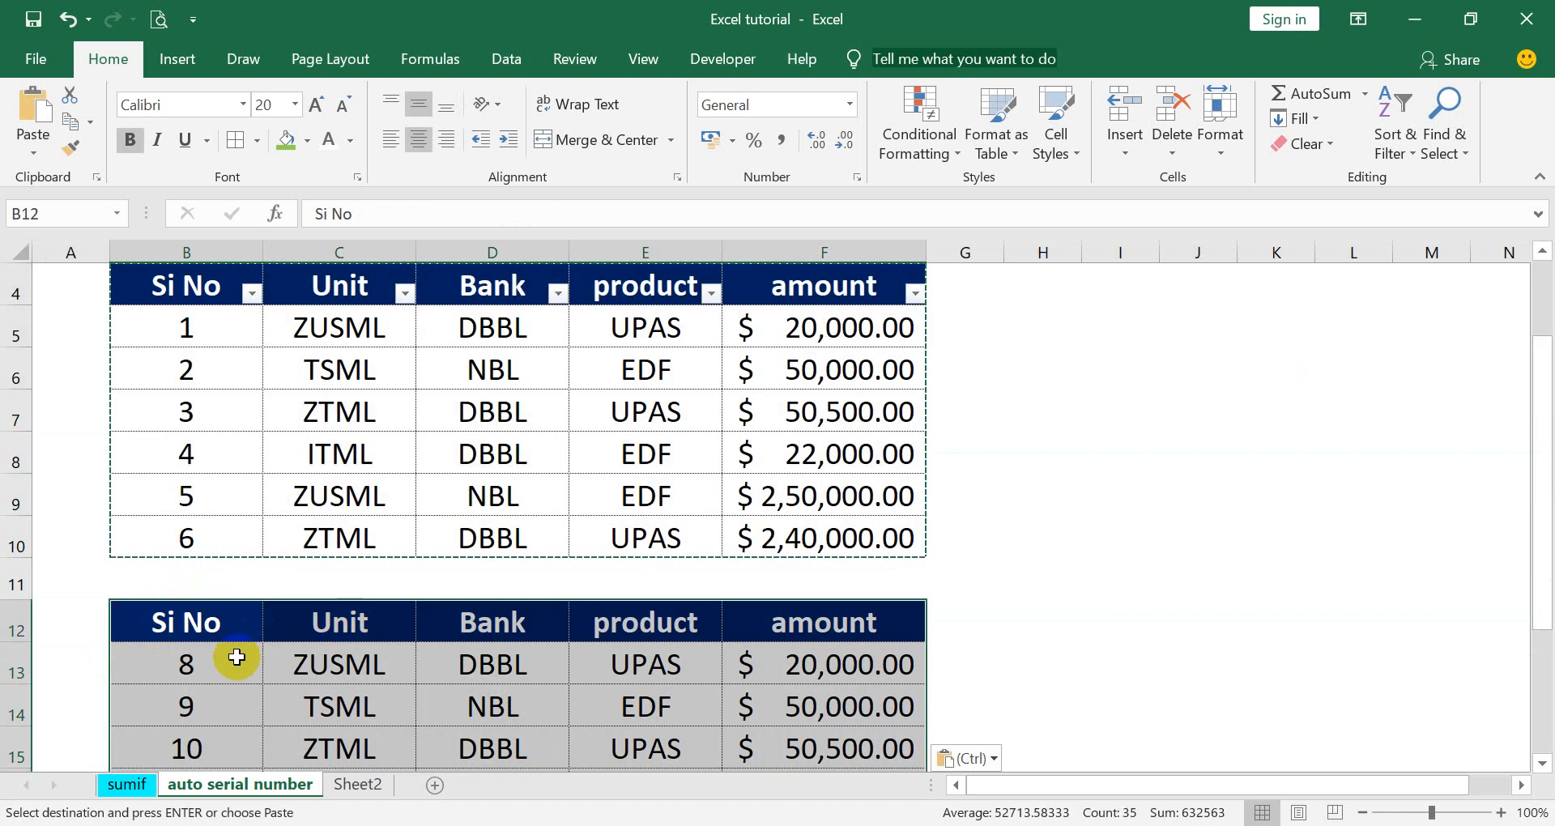
- Clear the serial numbers in B13:B18 of the copied table
scroll(264, 663, down, 1)
scroll(264, 662, down, 1)
mouse_move(214, 552)
mouse_down()
mouse_move(215, 784)
mouse_move(234, 574)
mouse_up()
key(Delete)
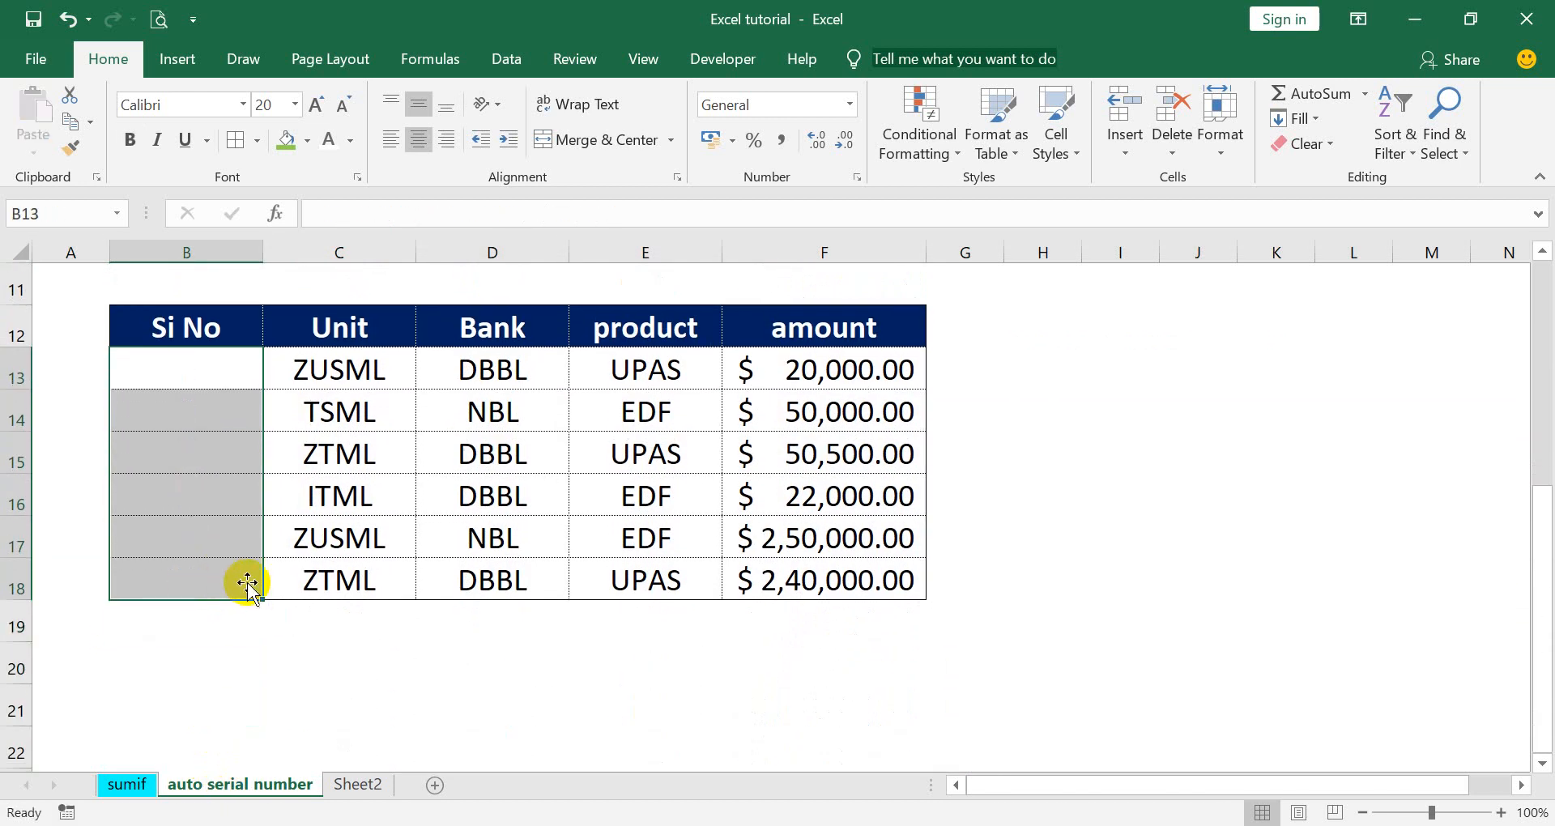
- Enter 1 in B13 and 2 in B14, and fill the number series down to B18
scroll(243, 578, up, 3)
scroll(260, 650, down, 2)
click(202, 543)
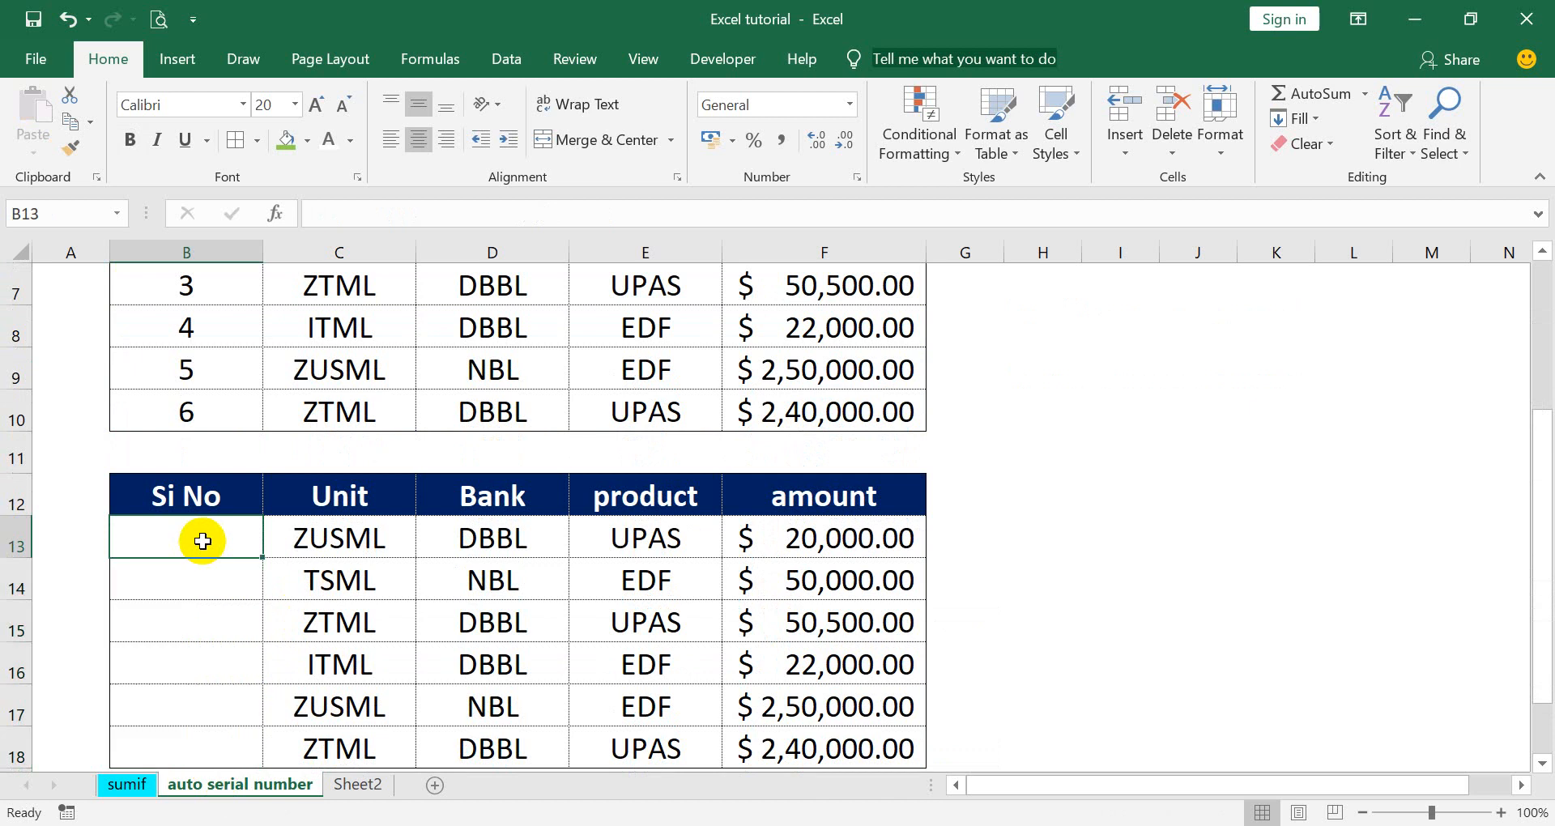
text(1)
key(Return)
text(2)
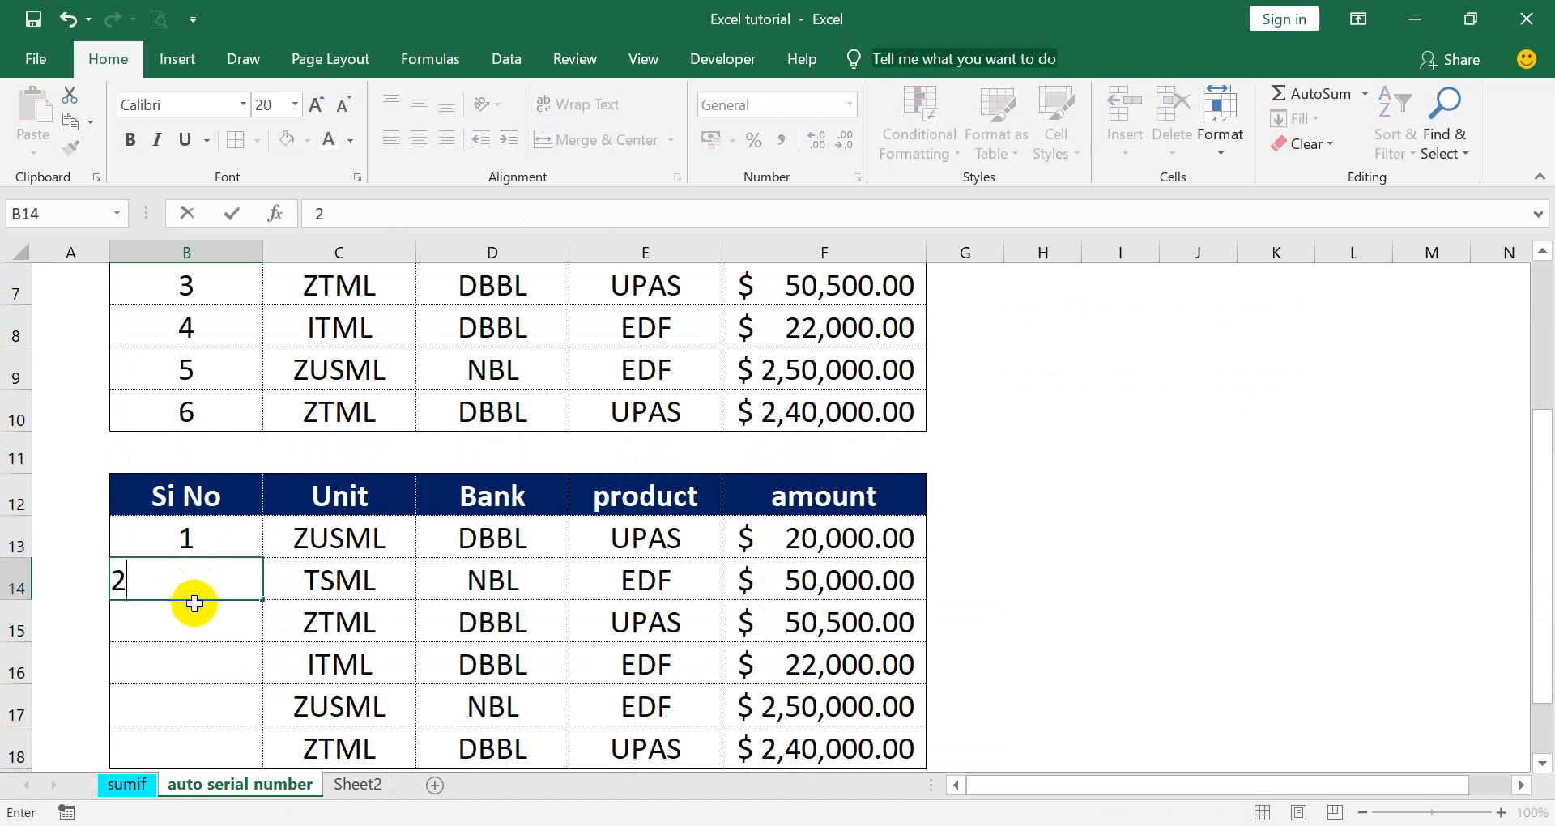
key(Return)
drag(185, 539, 259, 636)
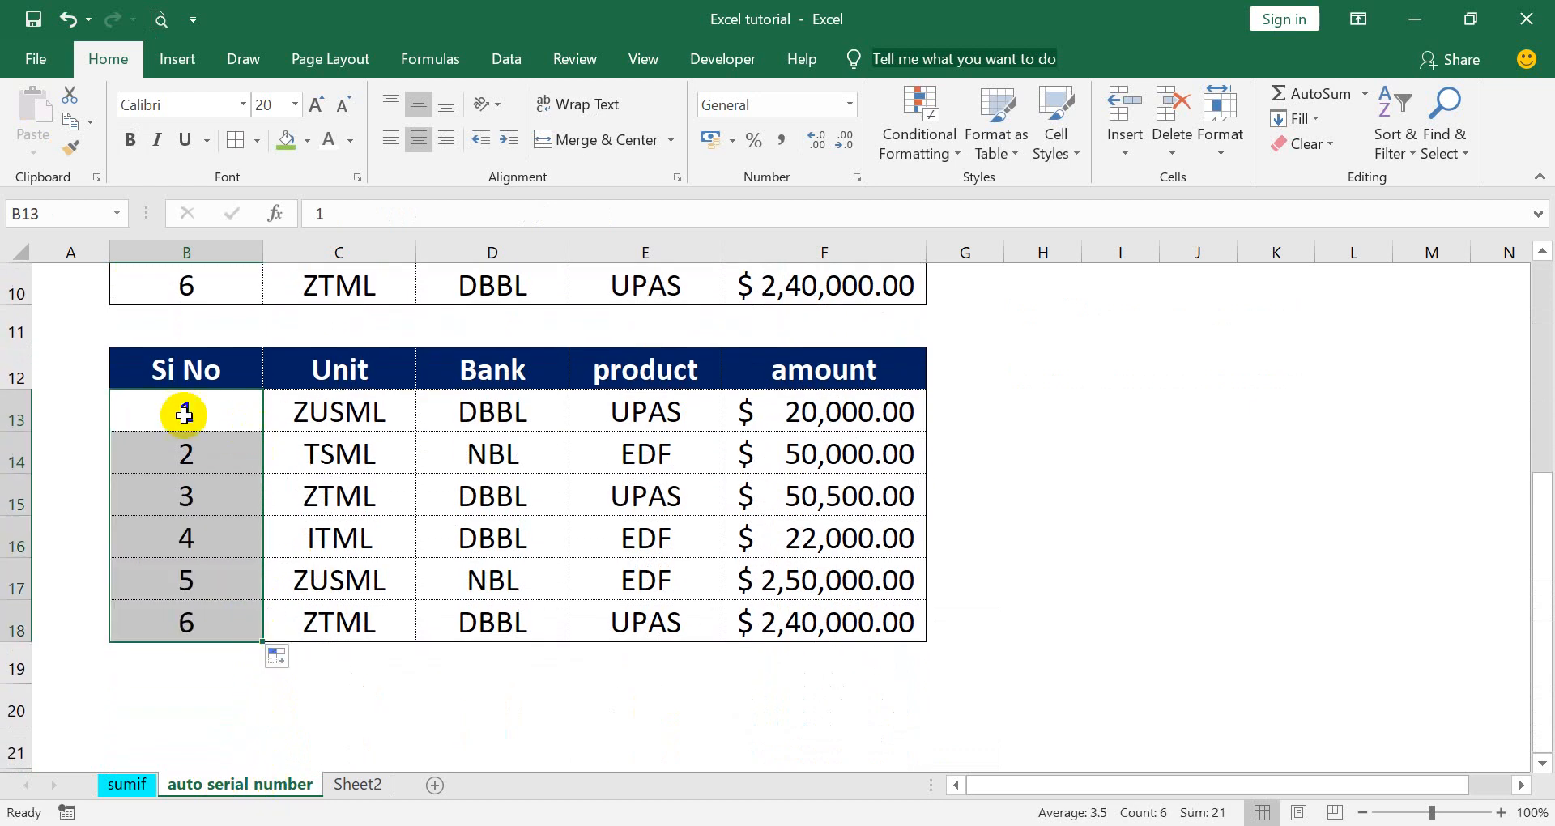
- Copy the cell formatting of C18 onto B18 with Format Painter to restore its border
click(287, 411)
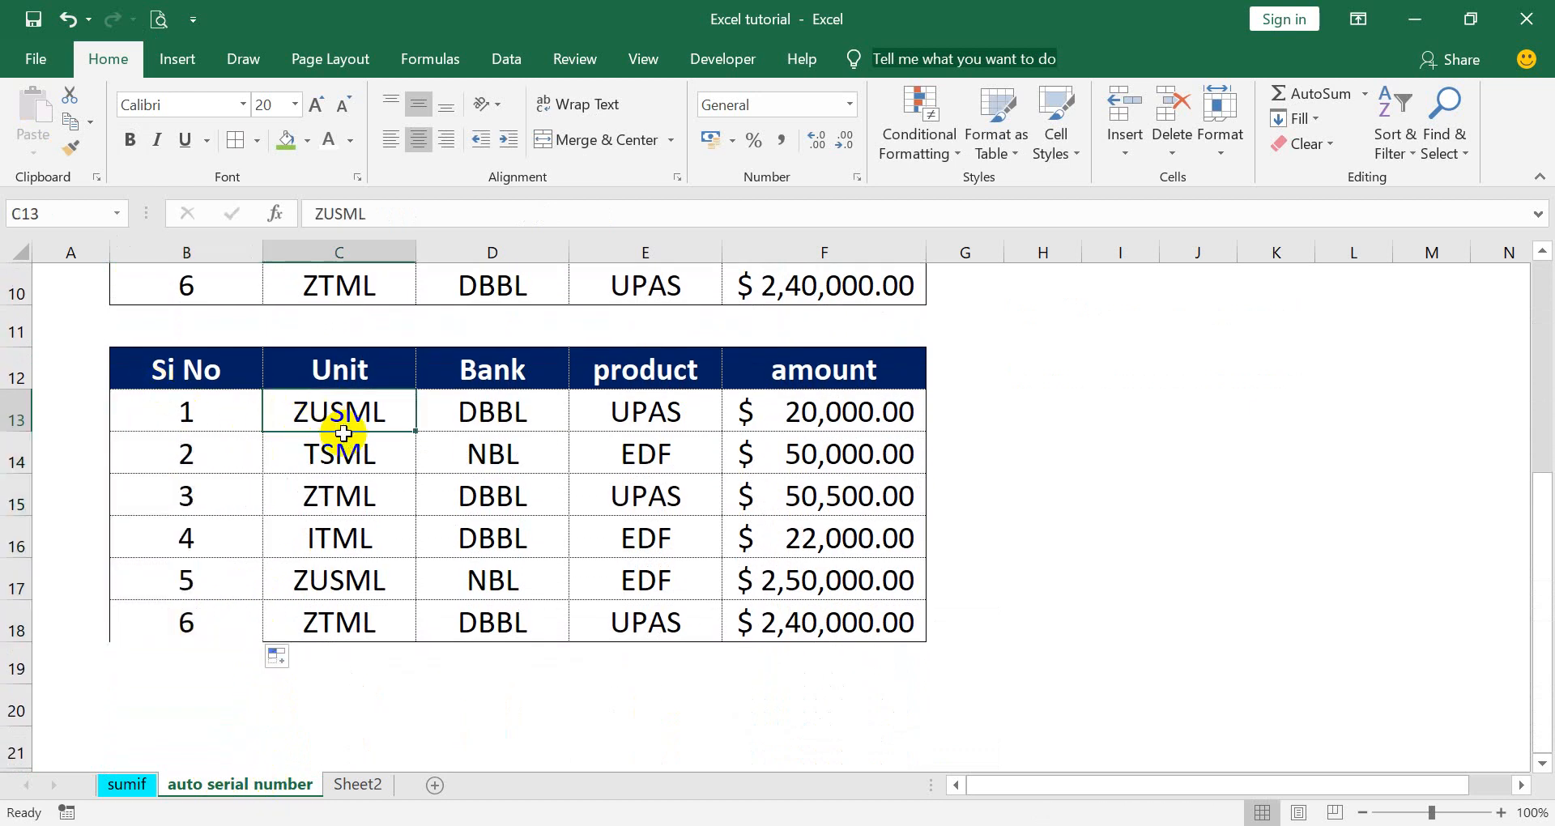
click(305, 629)
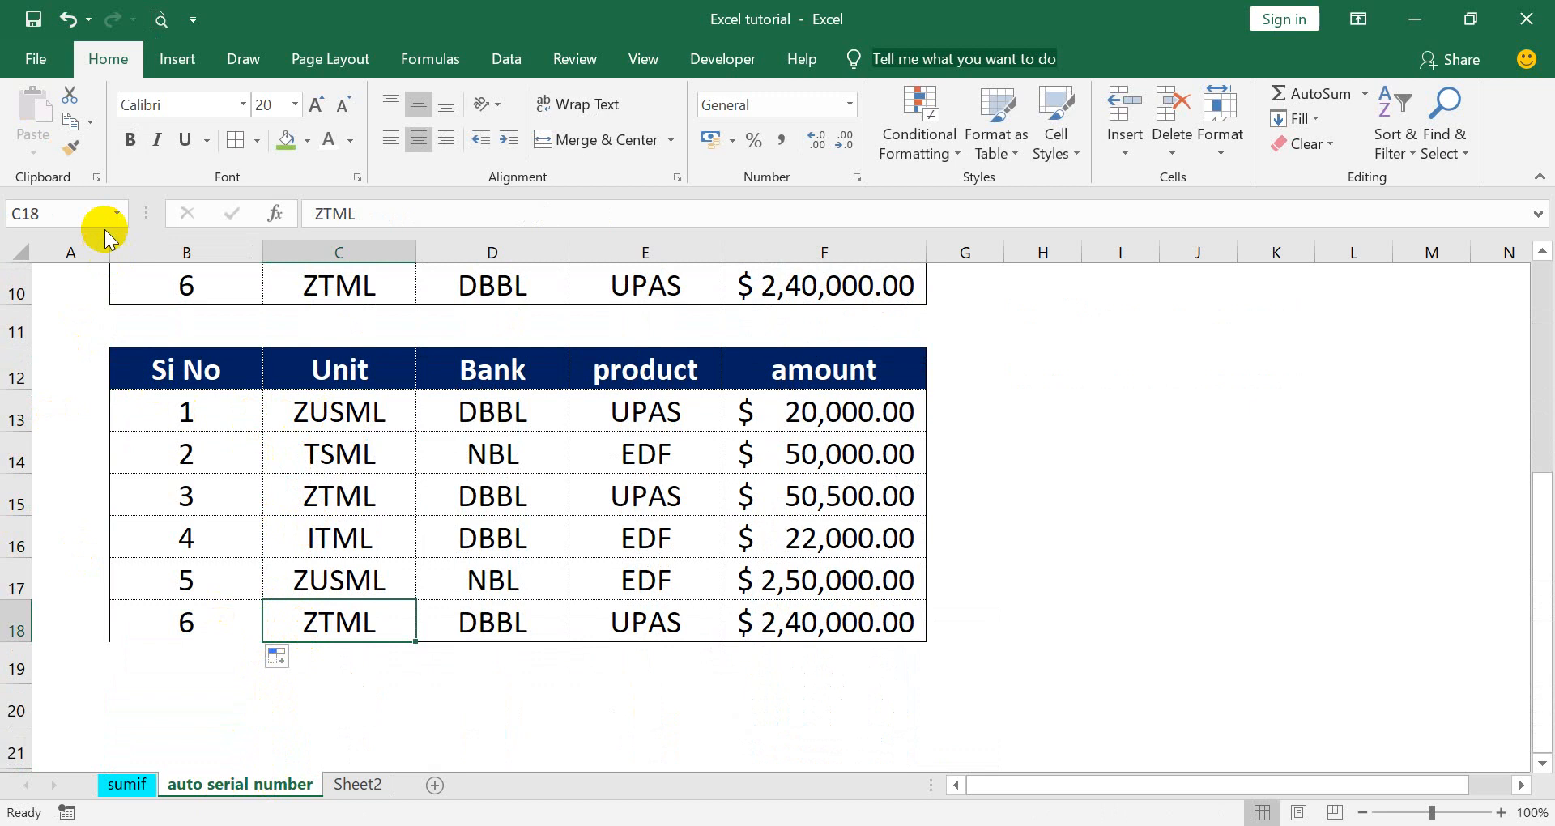
click(70, 149)
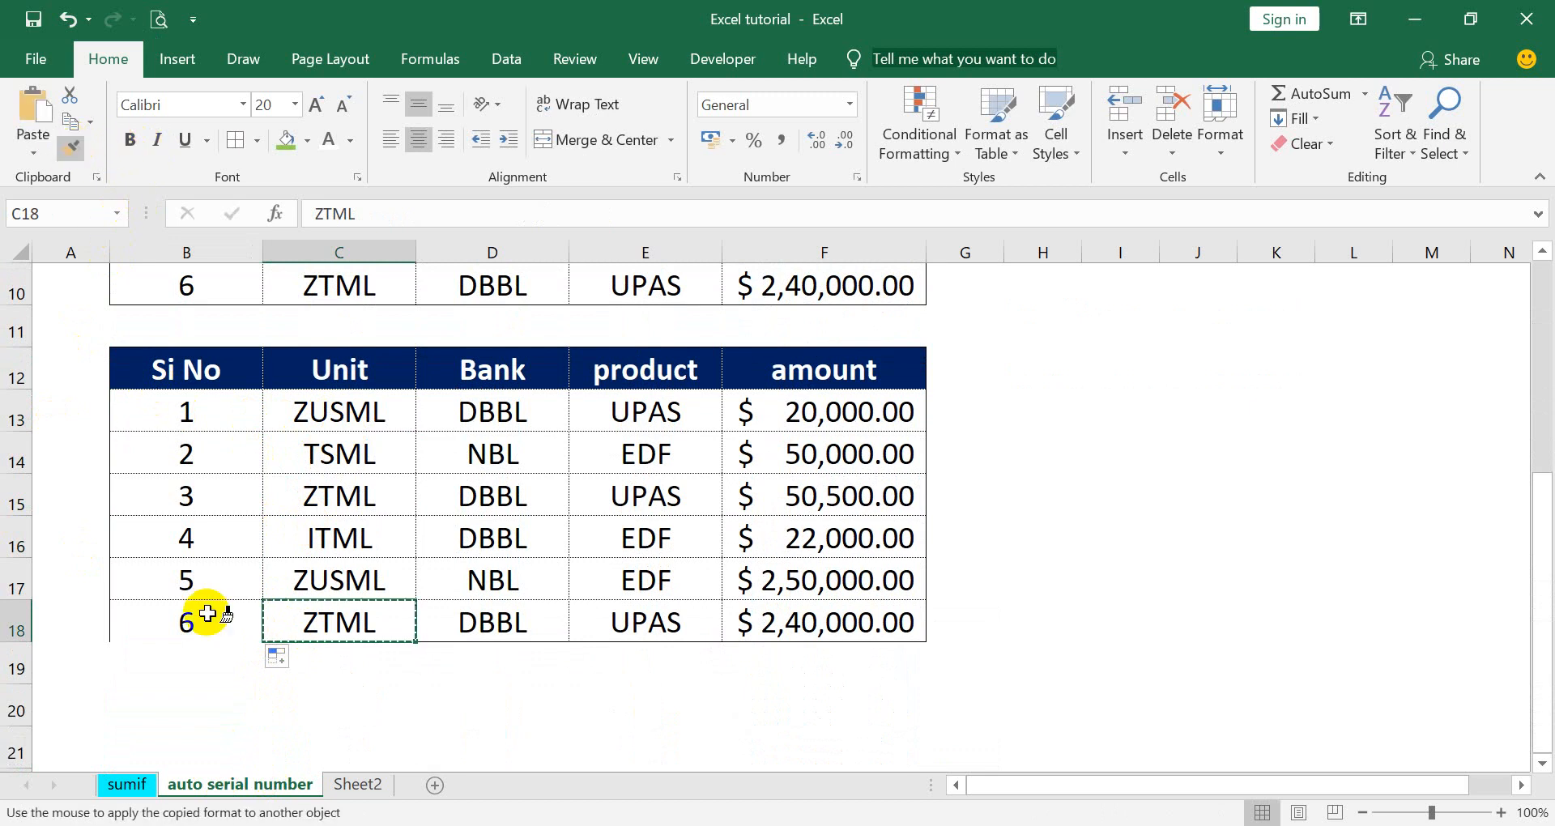
click(194, 626)
click(379, 531)
click(276, 442)
click(268, 417)
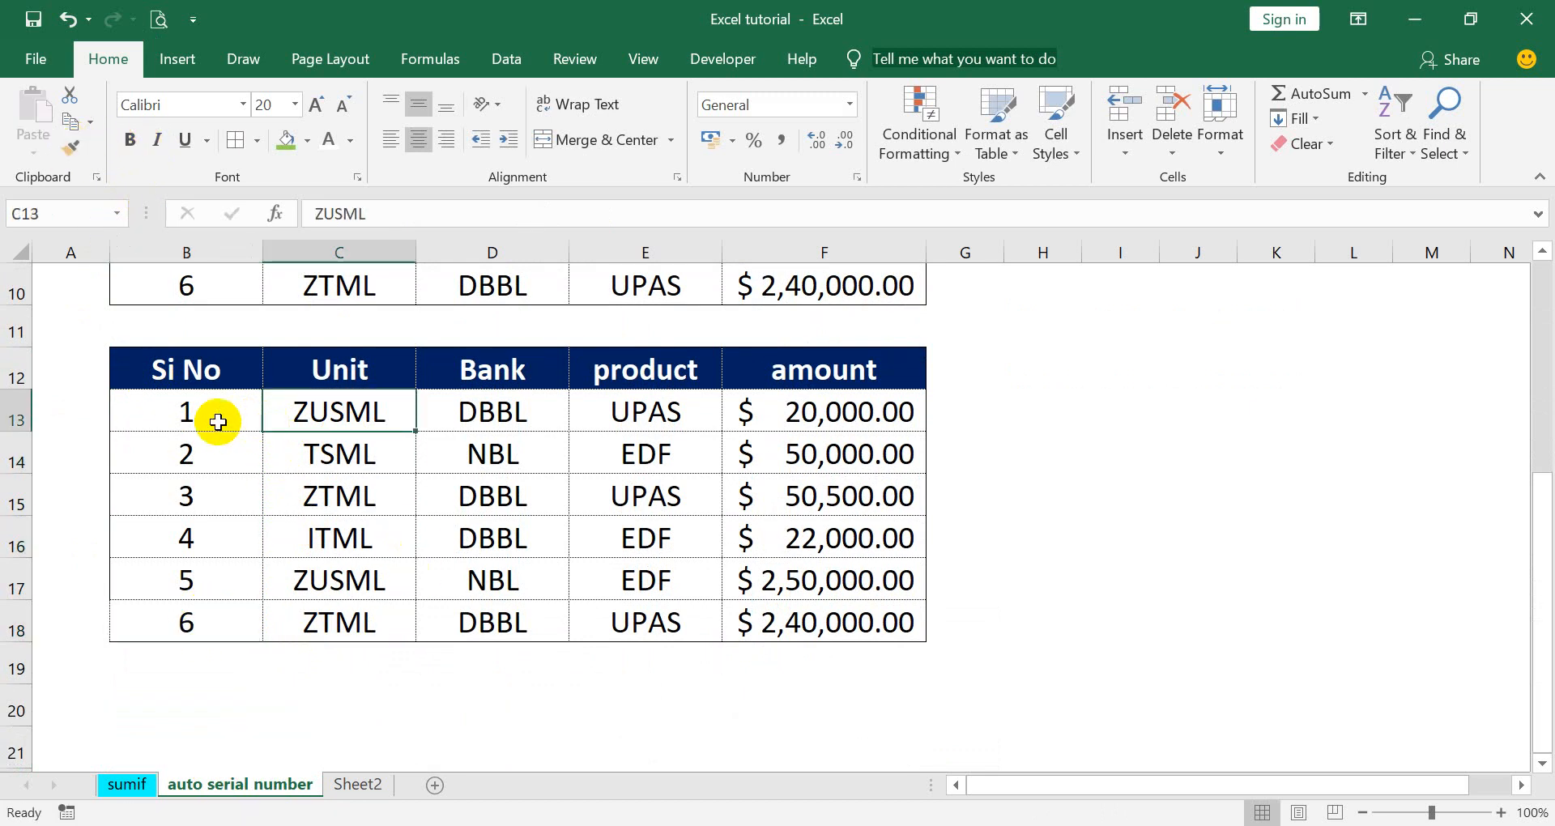
- Turn on filtering for the copied table, show only ZUSML in the Unit column, and check the filtered rows' serial numbers
click(206, 408)
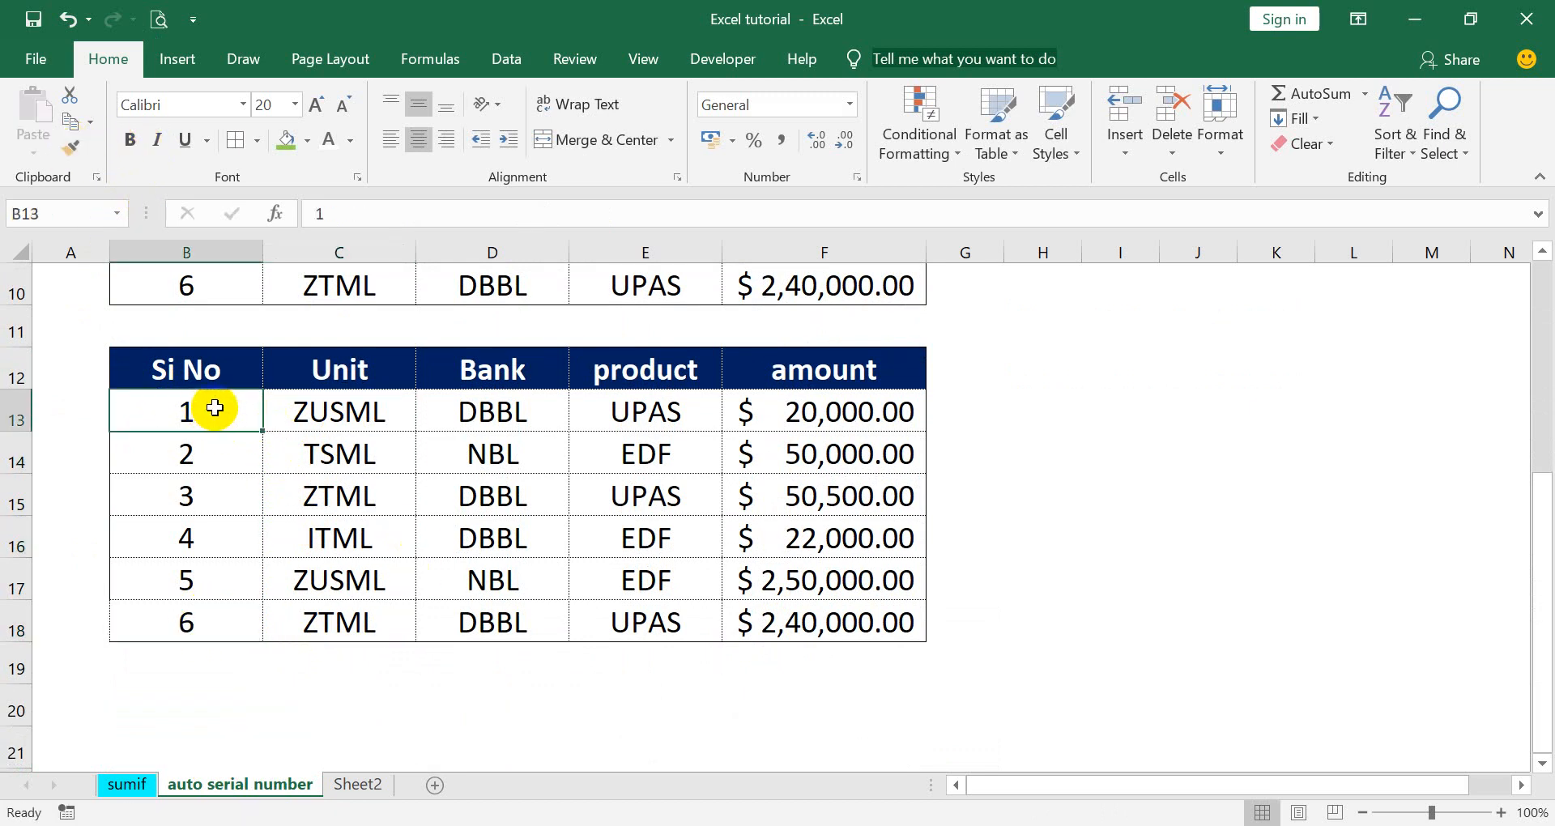
key(ctrl+shift+l)
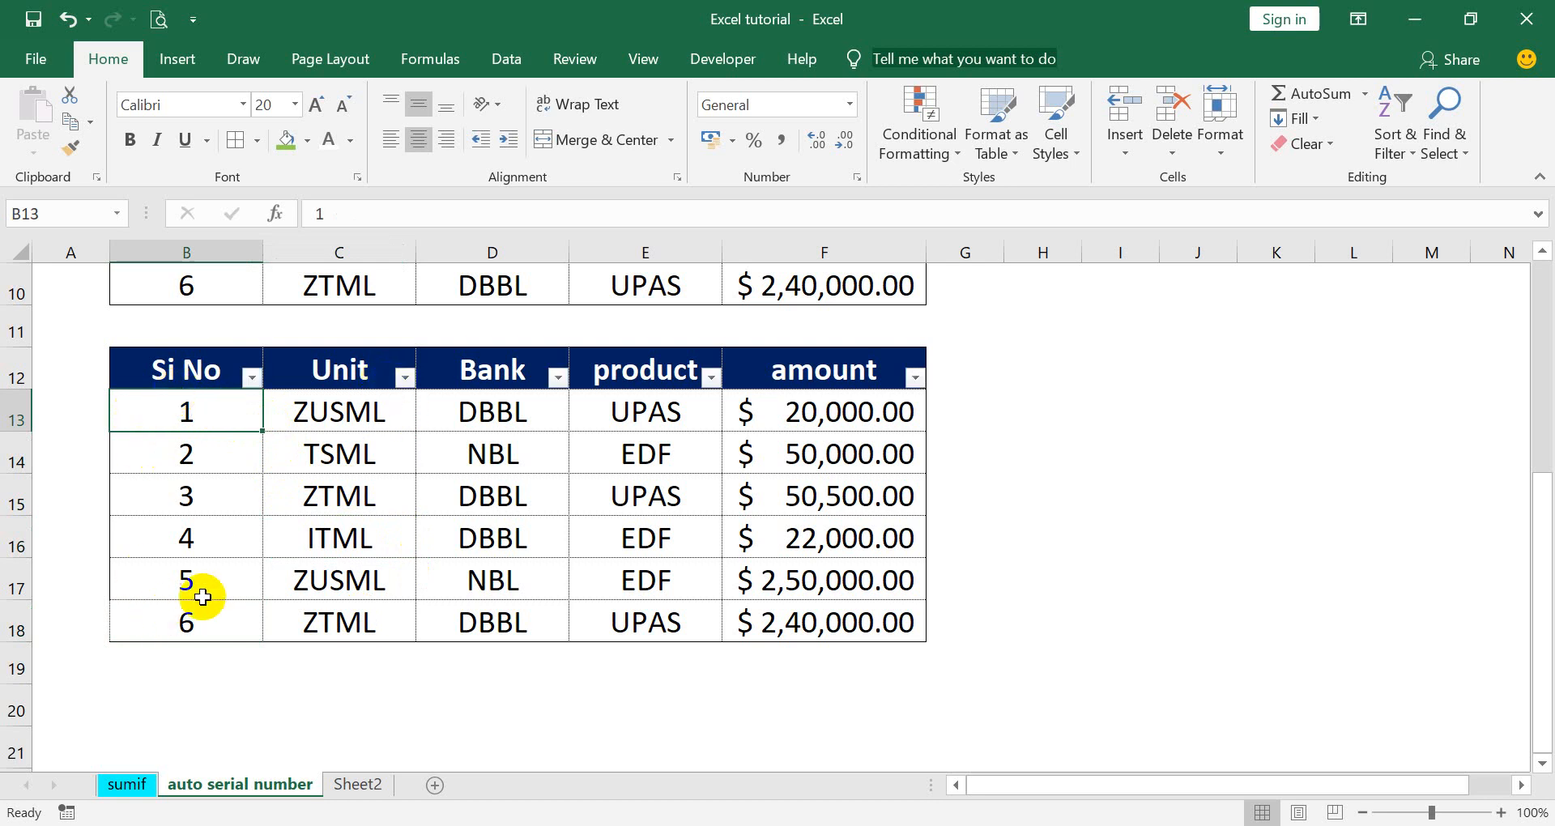
click(404, 378)
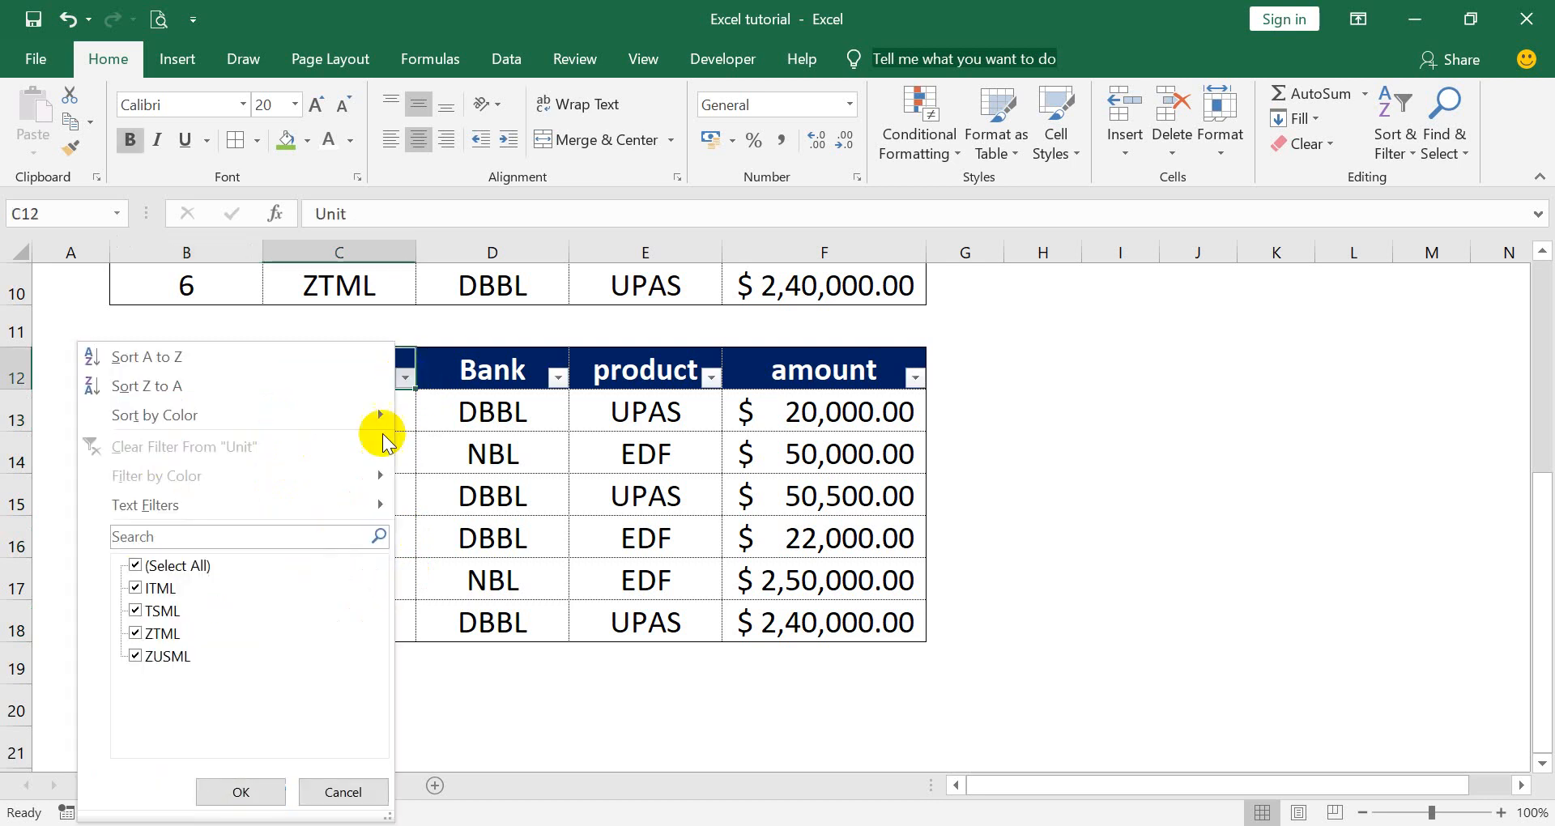
click(135, 565)
click(166, 657)
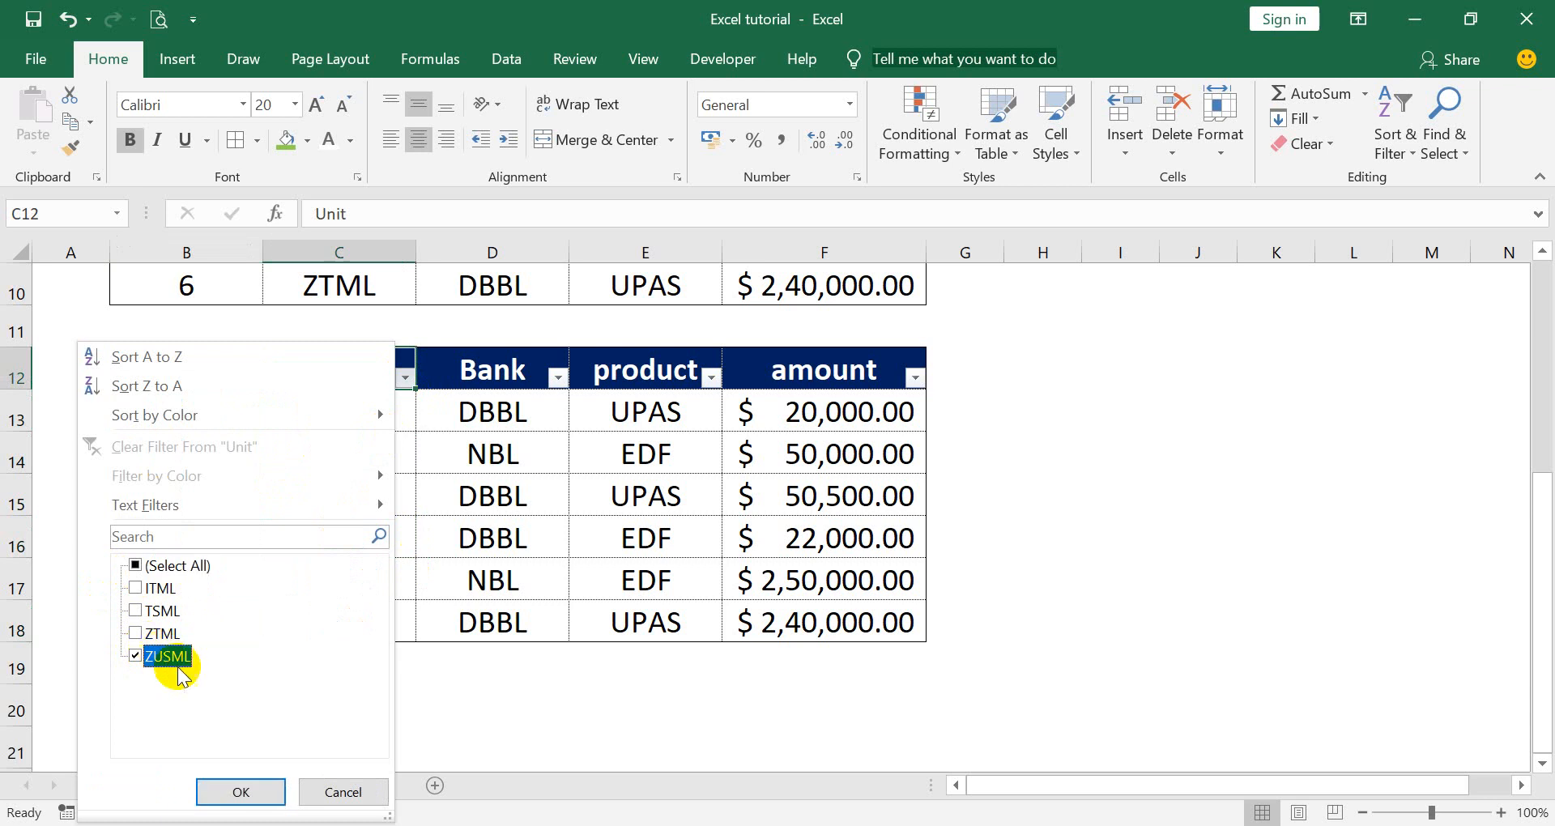
click(237, 790)
click(224, 458)
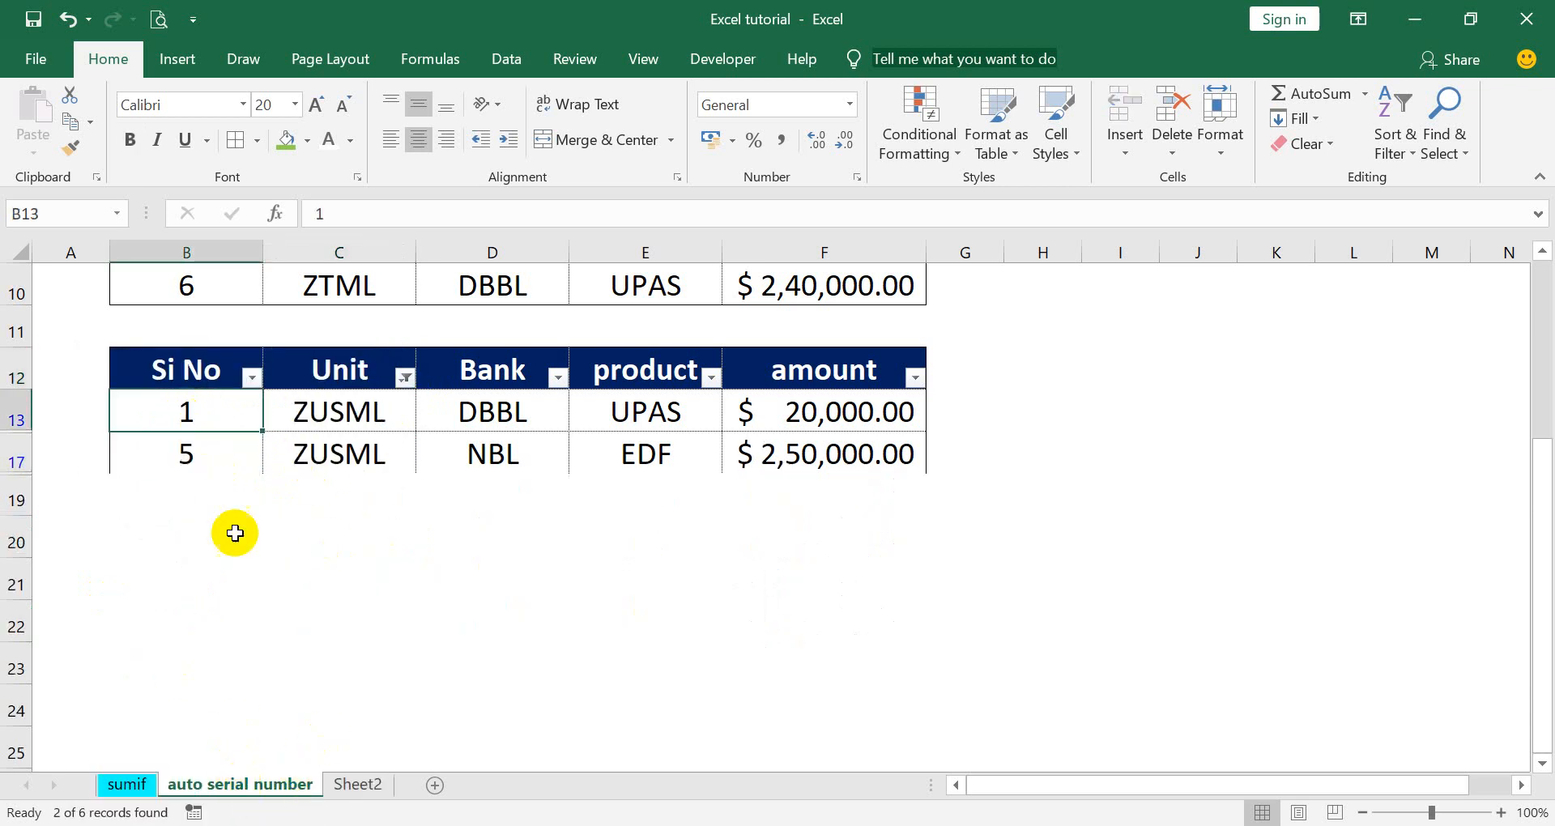
click(271, 576)
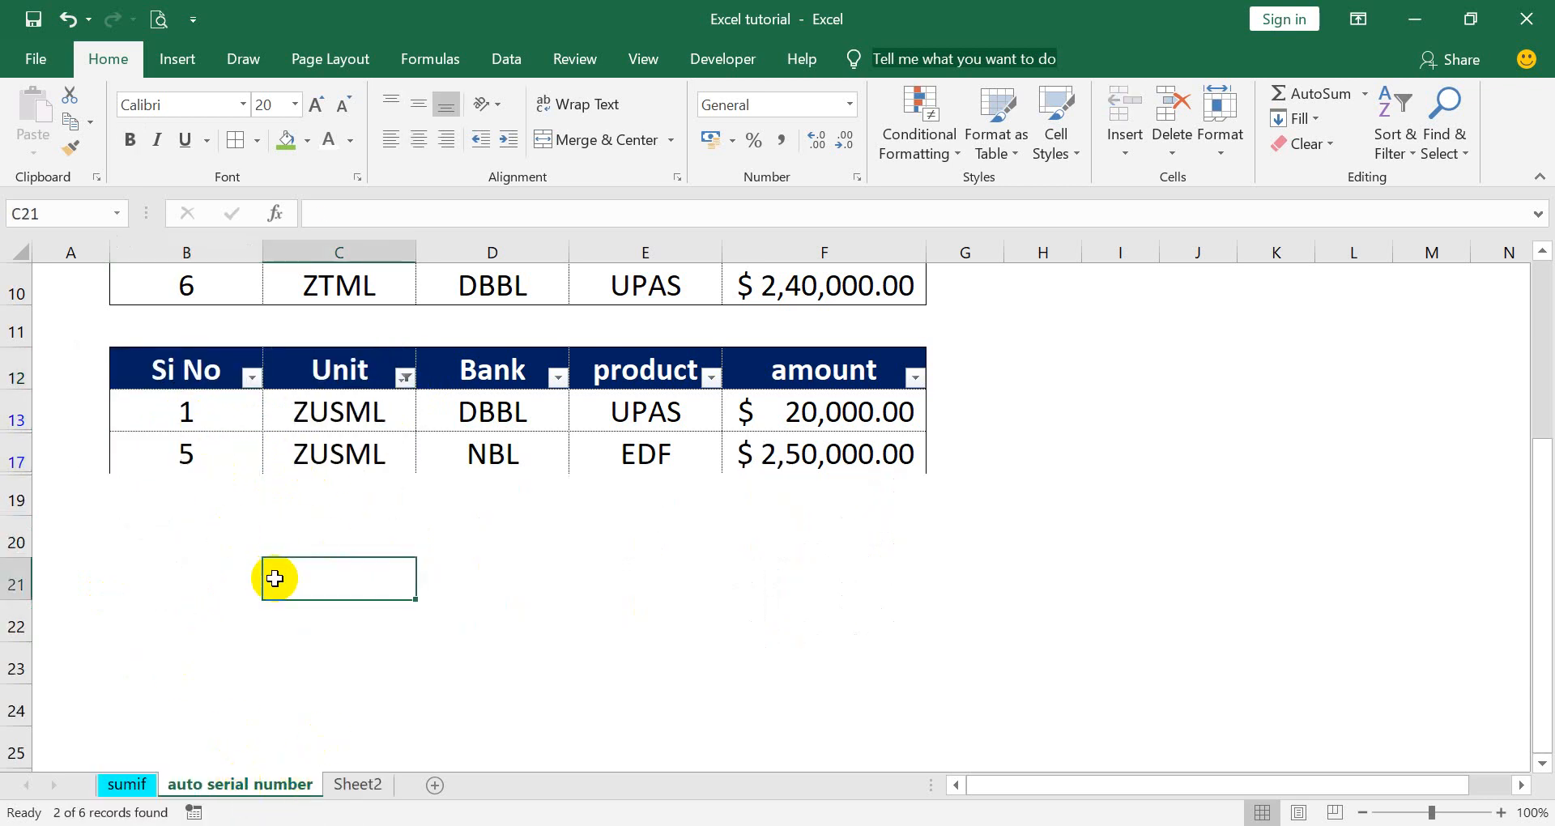
click(209, 450)
scroll(251, 511, up, 2)
click(365, 668)
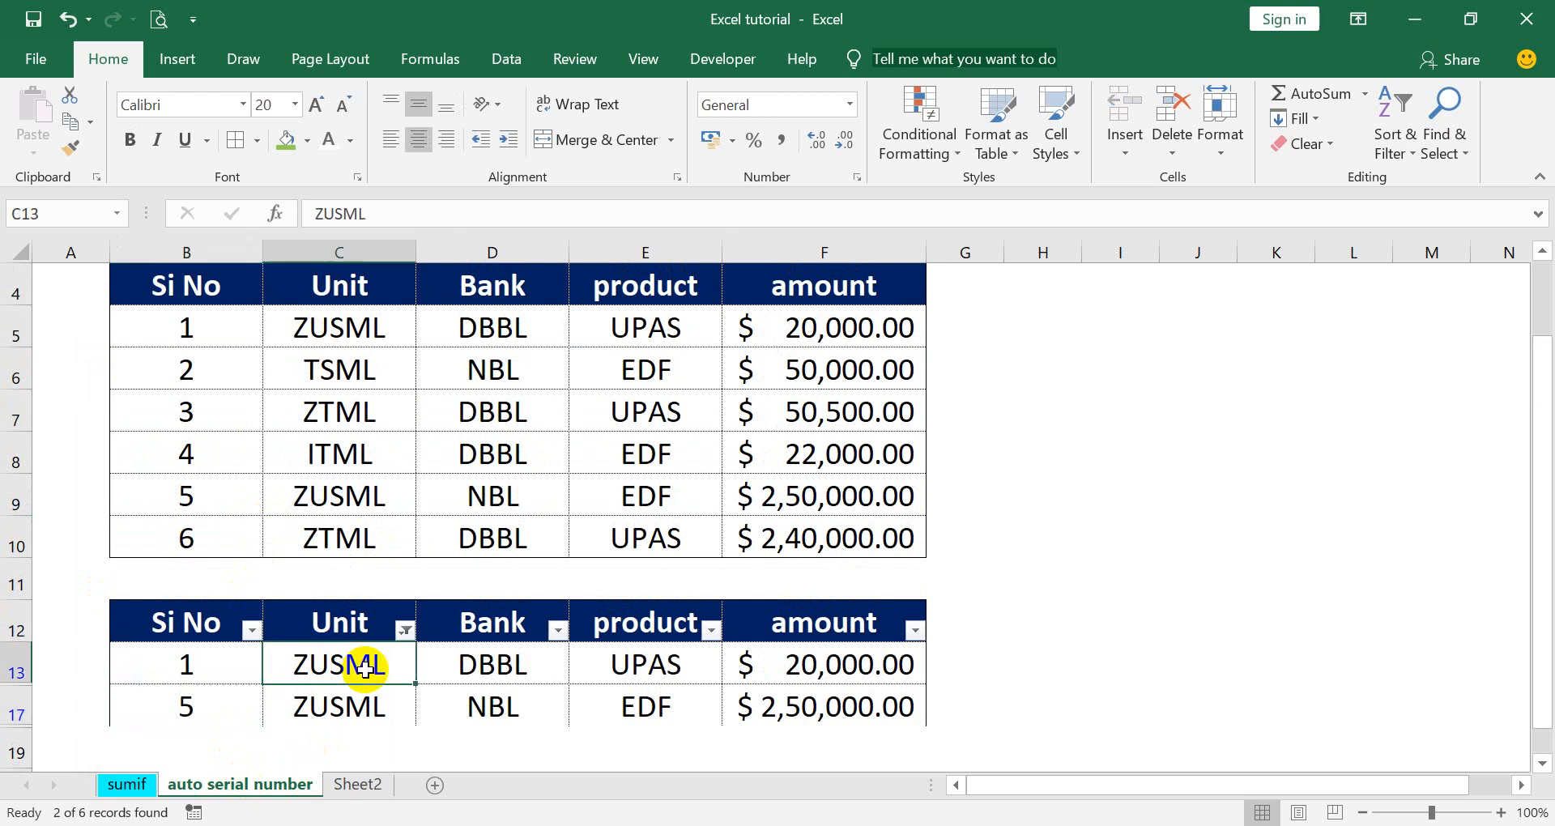
- Remove the filter from the copied table so all its rows show again
key(ctrl+shift+l)
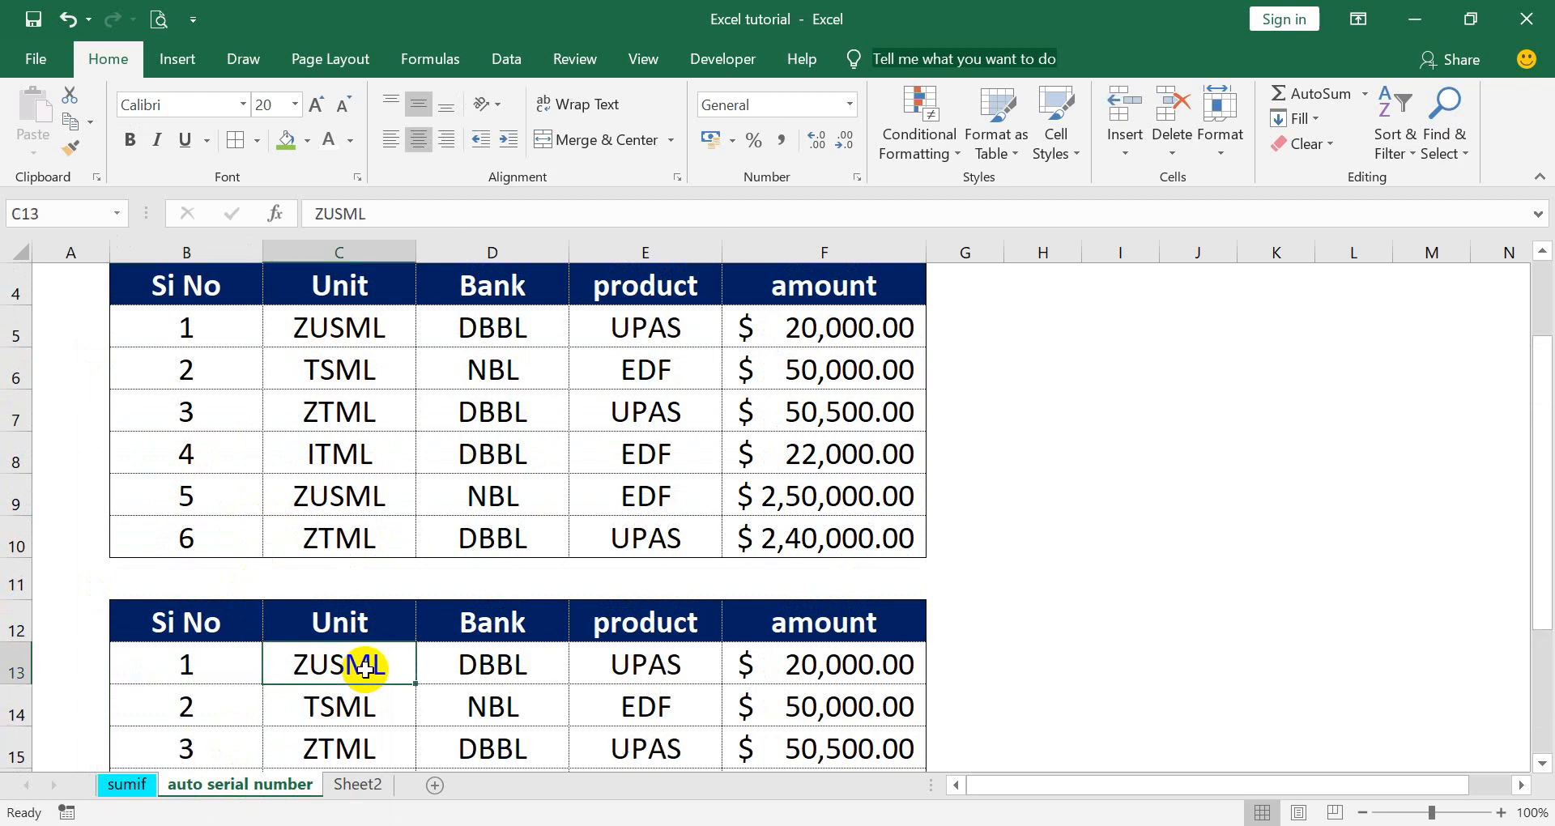
scroll(356, 632, up, 1)
click(324, 534)
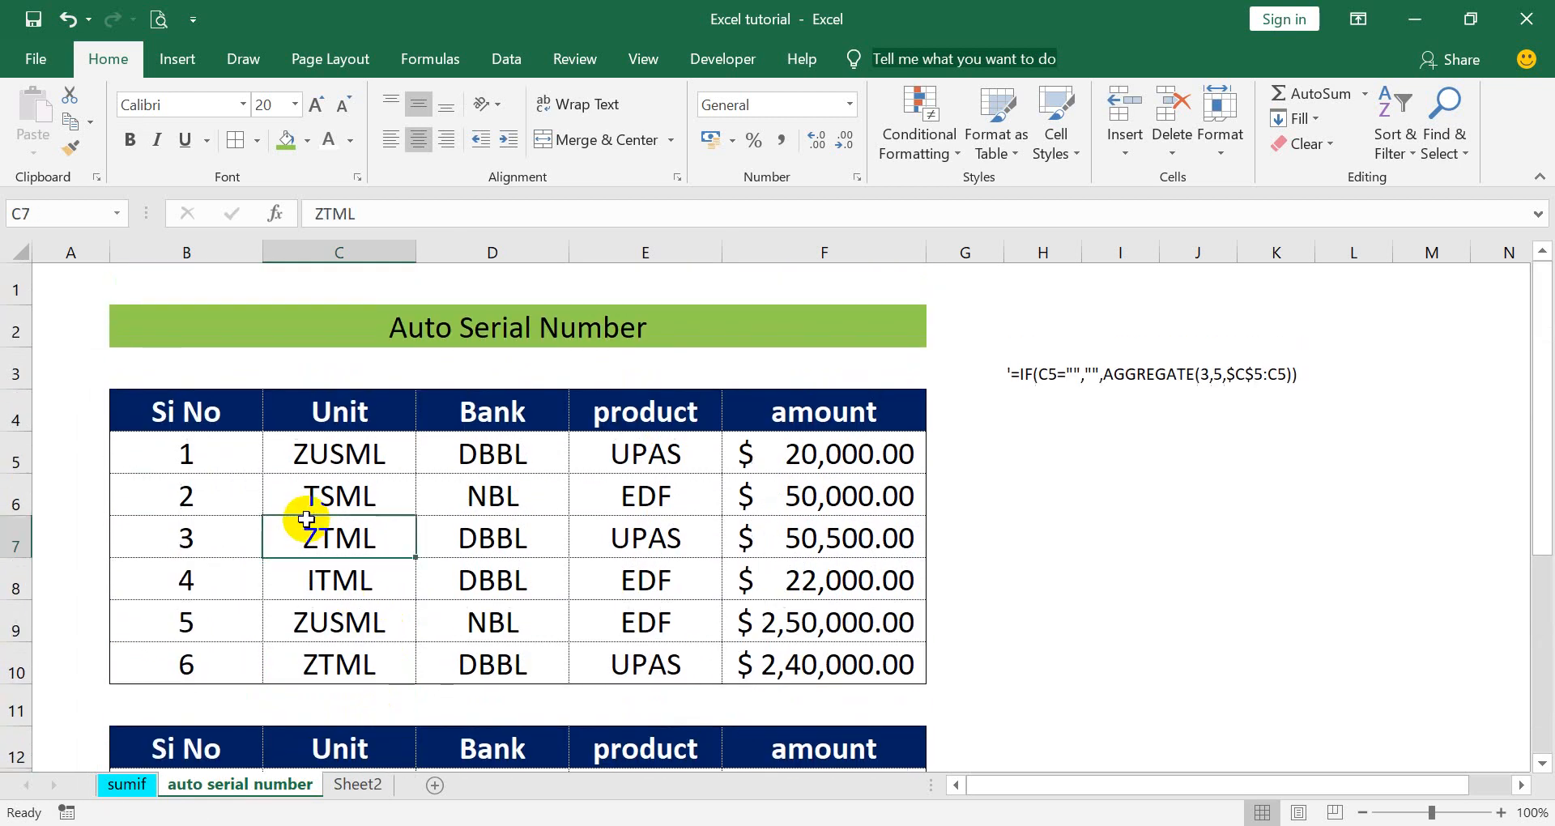
click(339, 463)
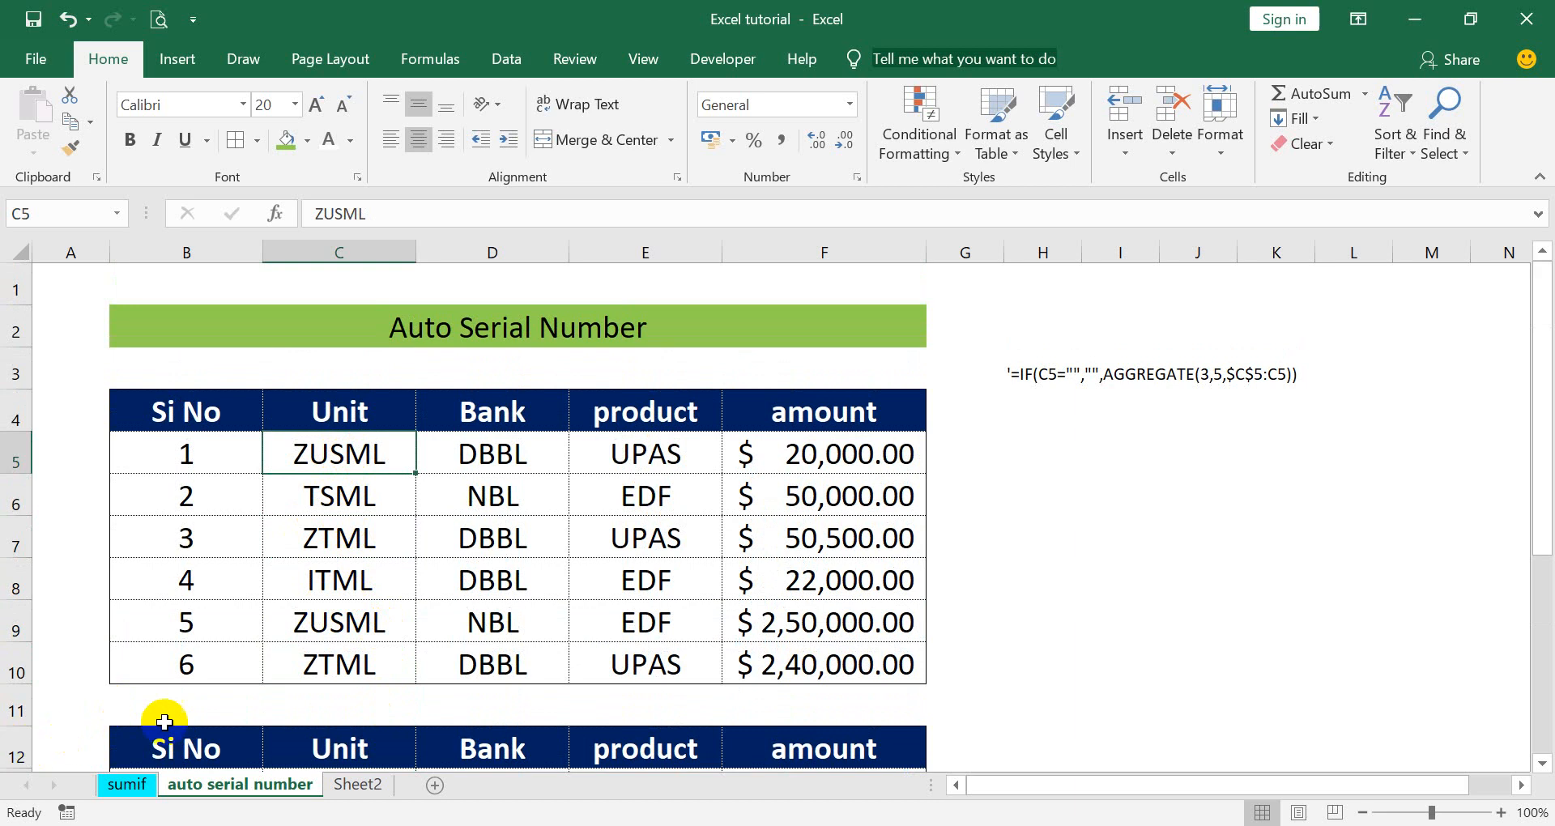
- Insert three blank rows at row 11 to separate the original table from the copied one
scroll(202, 754, down, 1)
drag(166, 624, 891, 691)
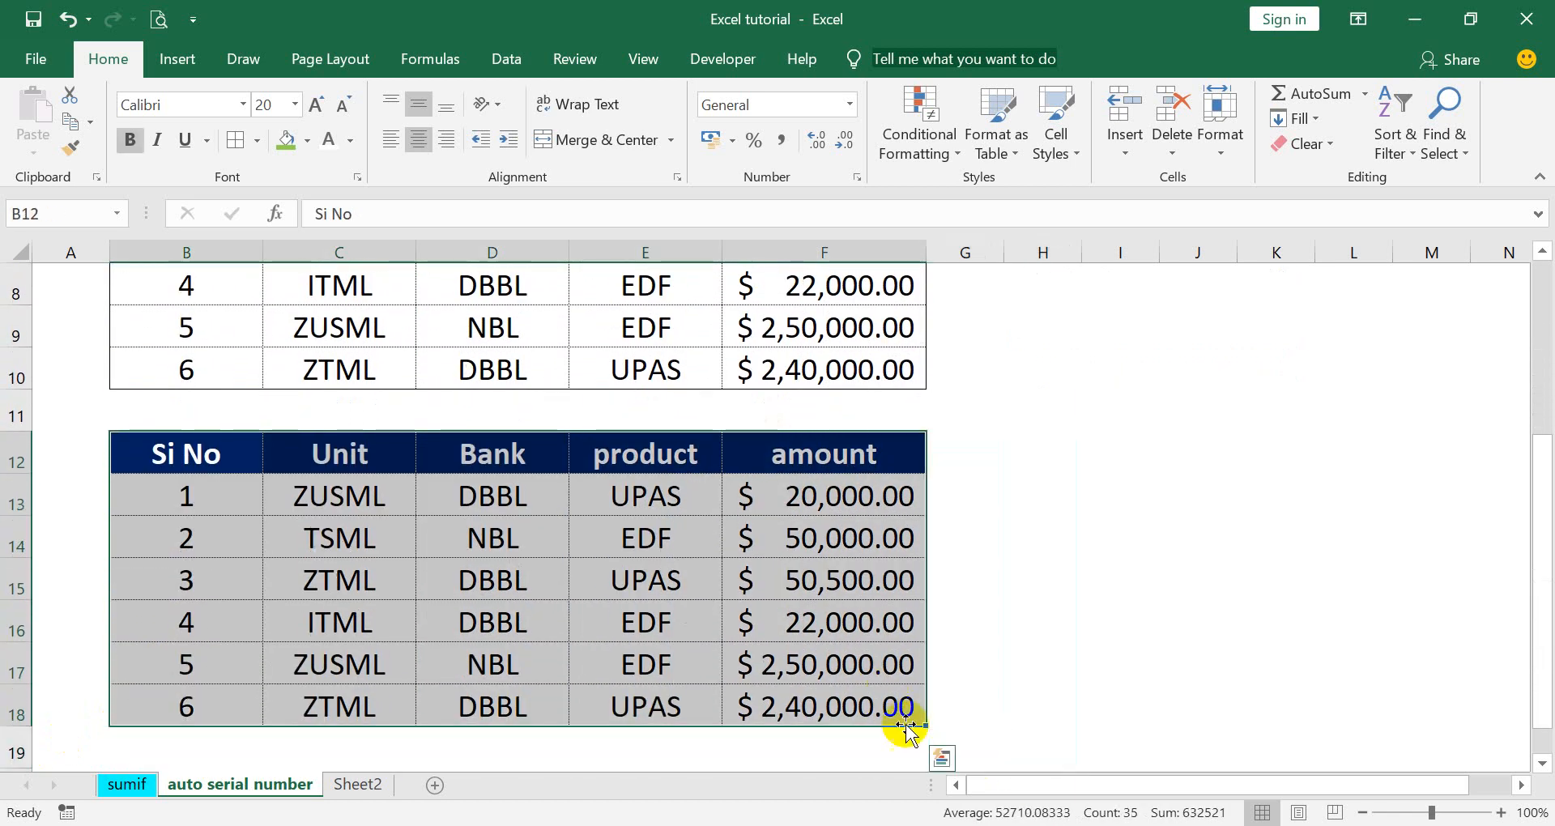
scroll(849, 706, up, 3)
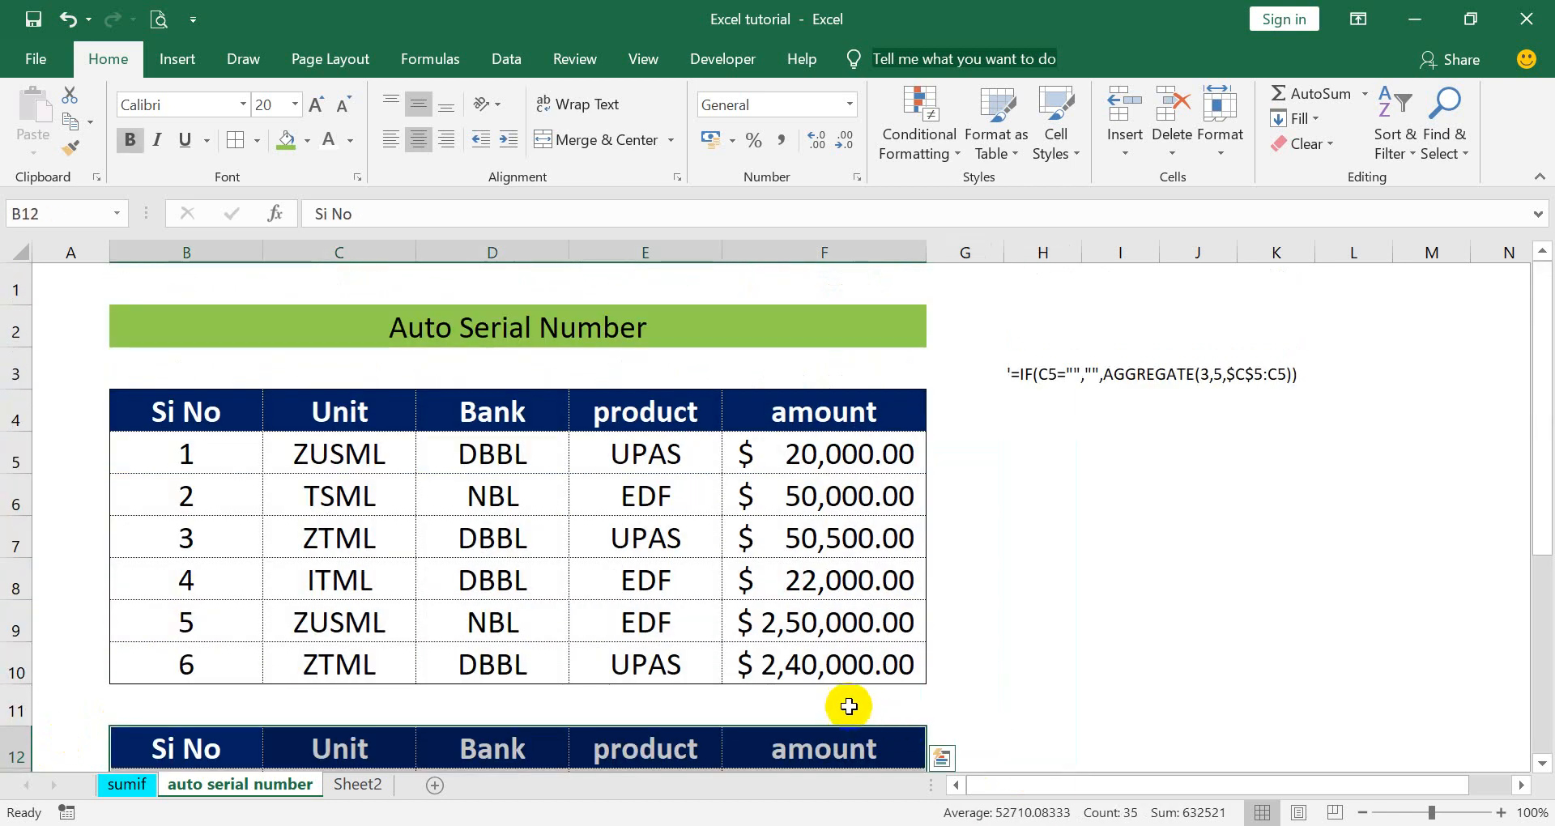
click(14, 712)
click(1126, 112)
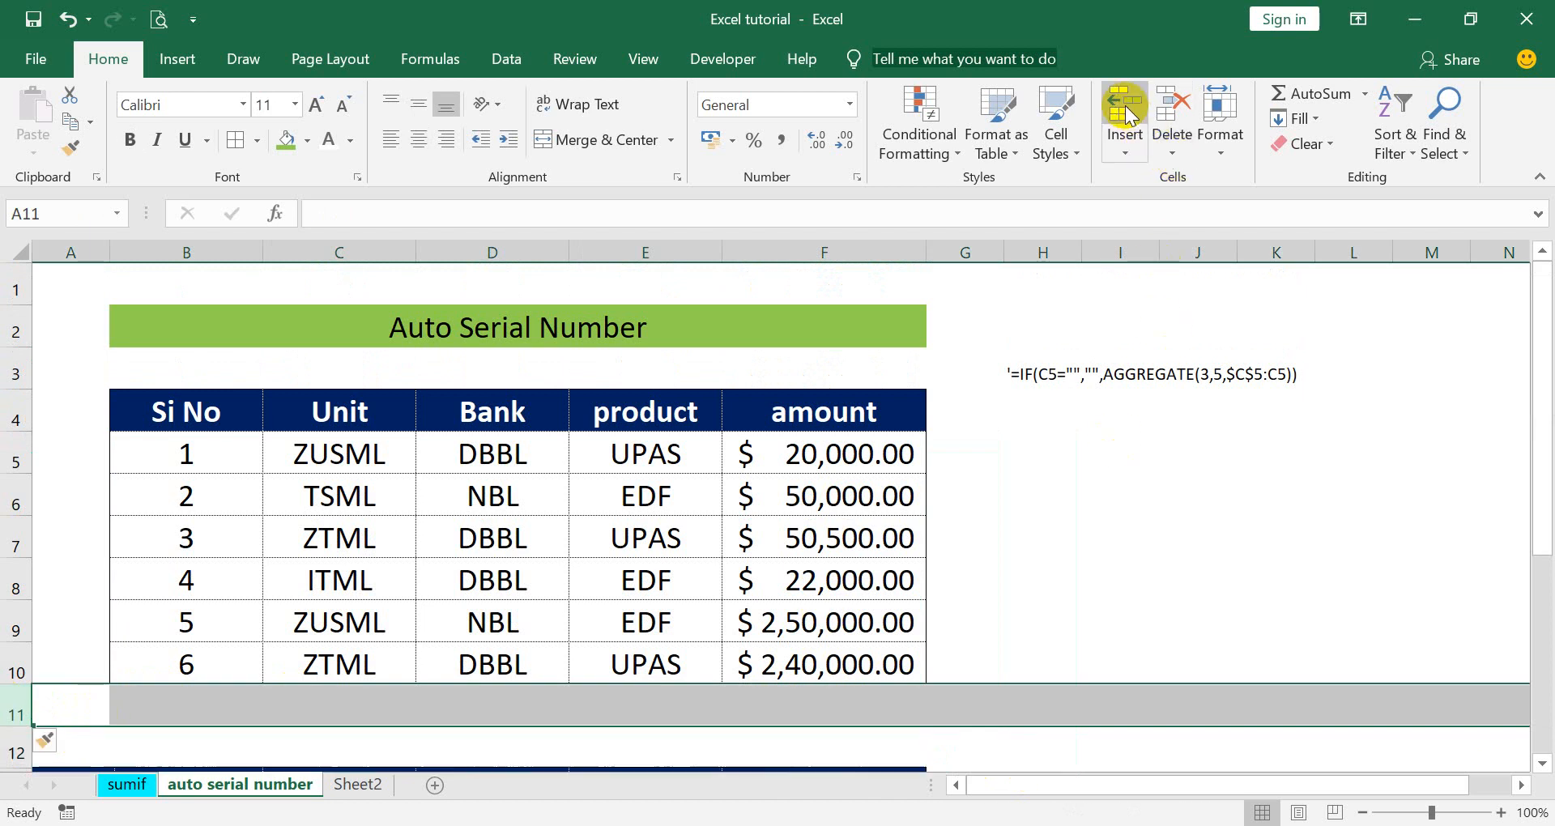
click(1104, 580)
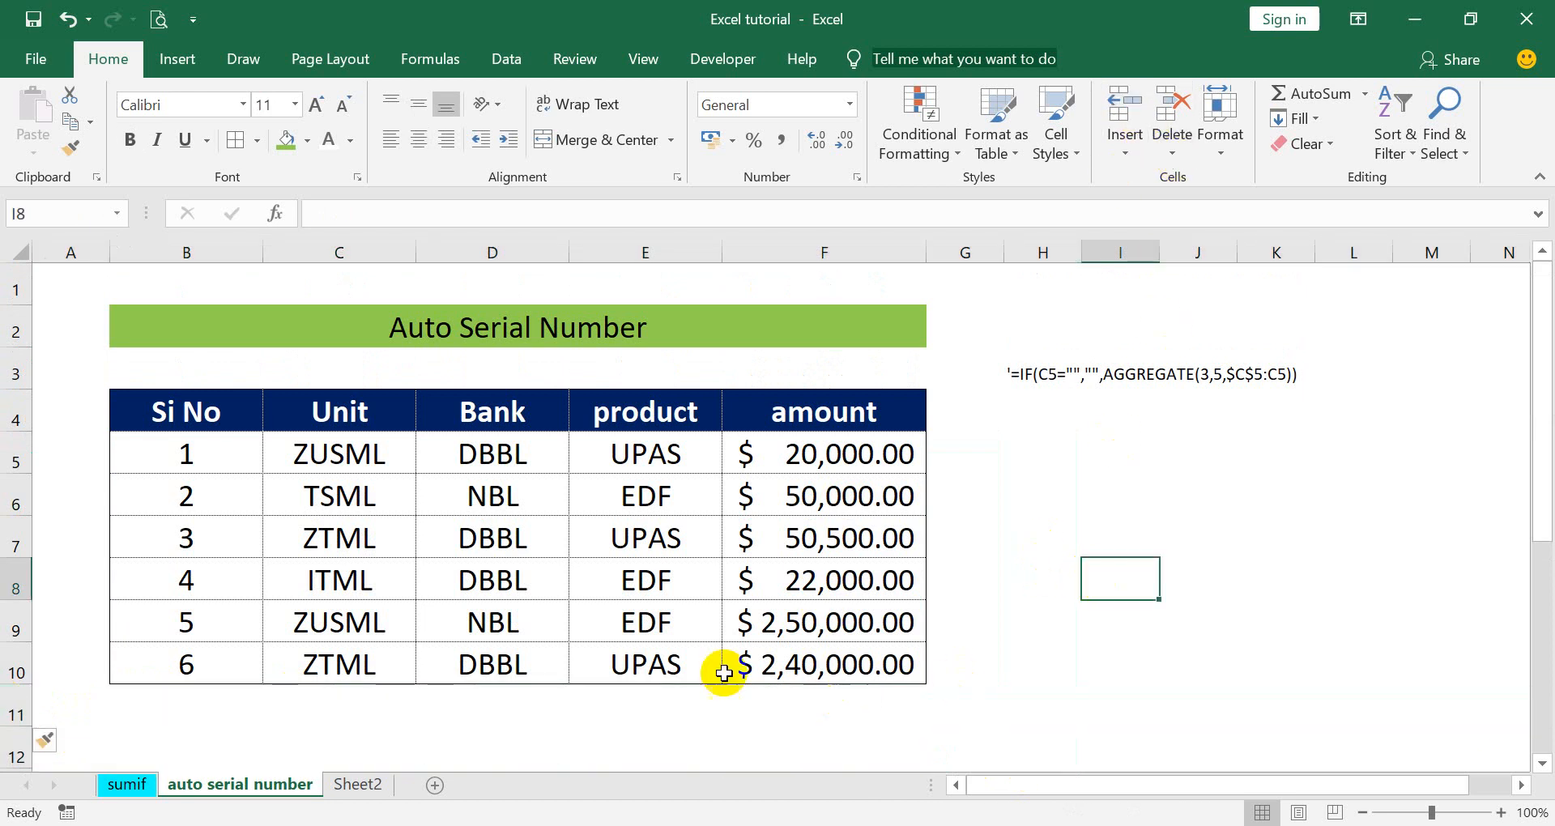
scroll(548, 688, down, 4)
scroll(549, 688, up, 4)
- Turn on filtering for the original table, show only ZUSML in the Unit column, and check the serial formulas in B5 and B9
click(251, 458)
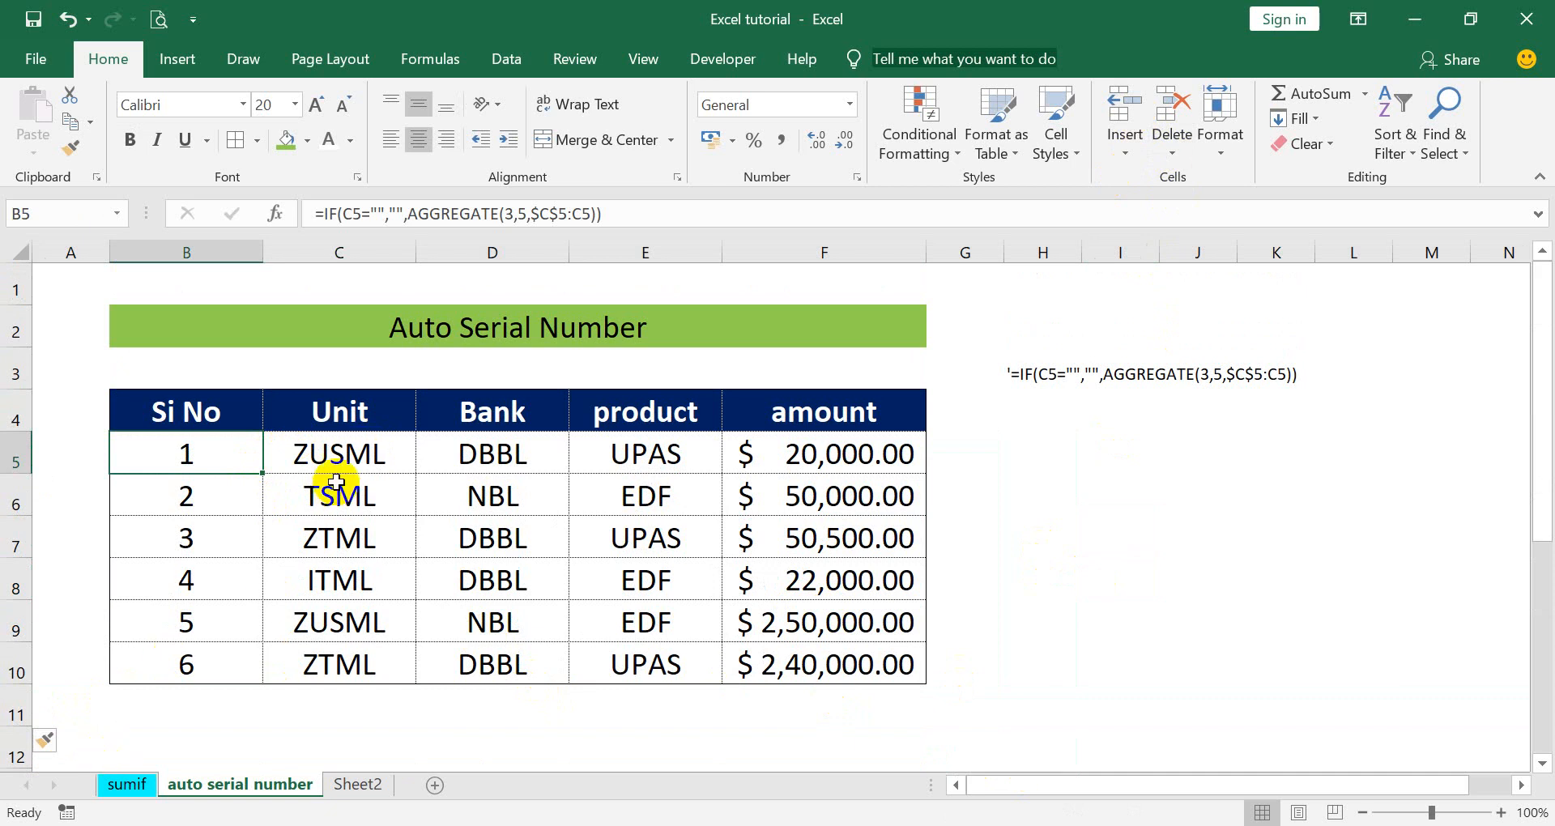
click(334, 457)
key(ctrl+shift+l)
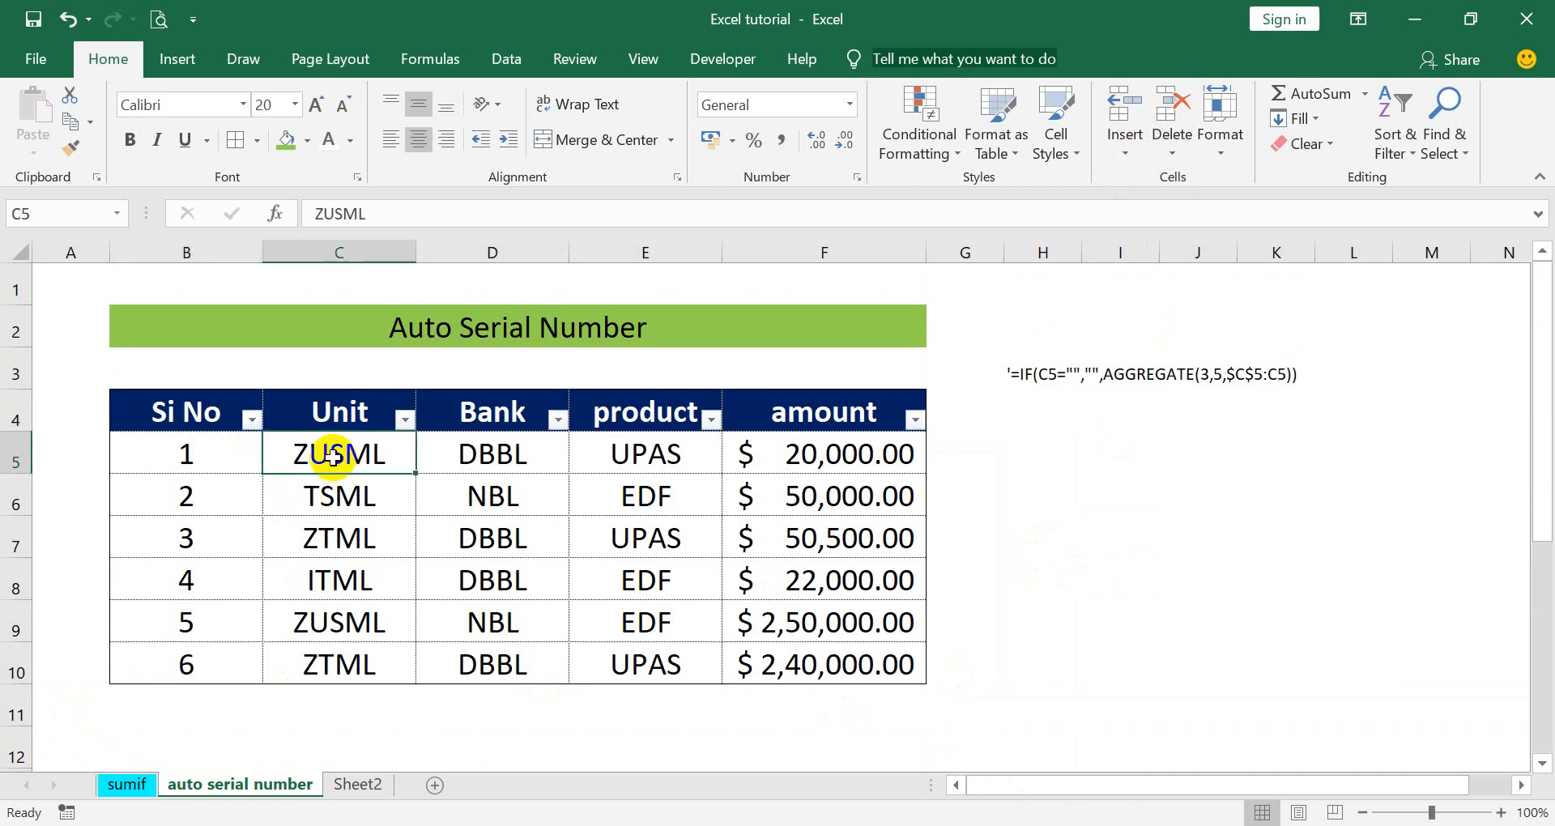
click(404, 419)
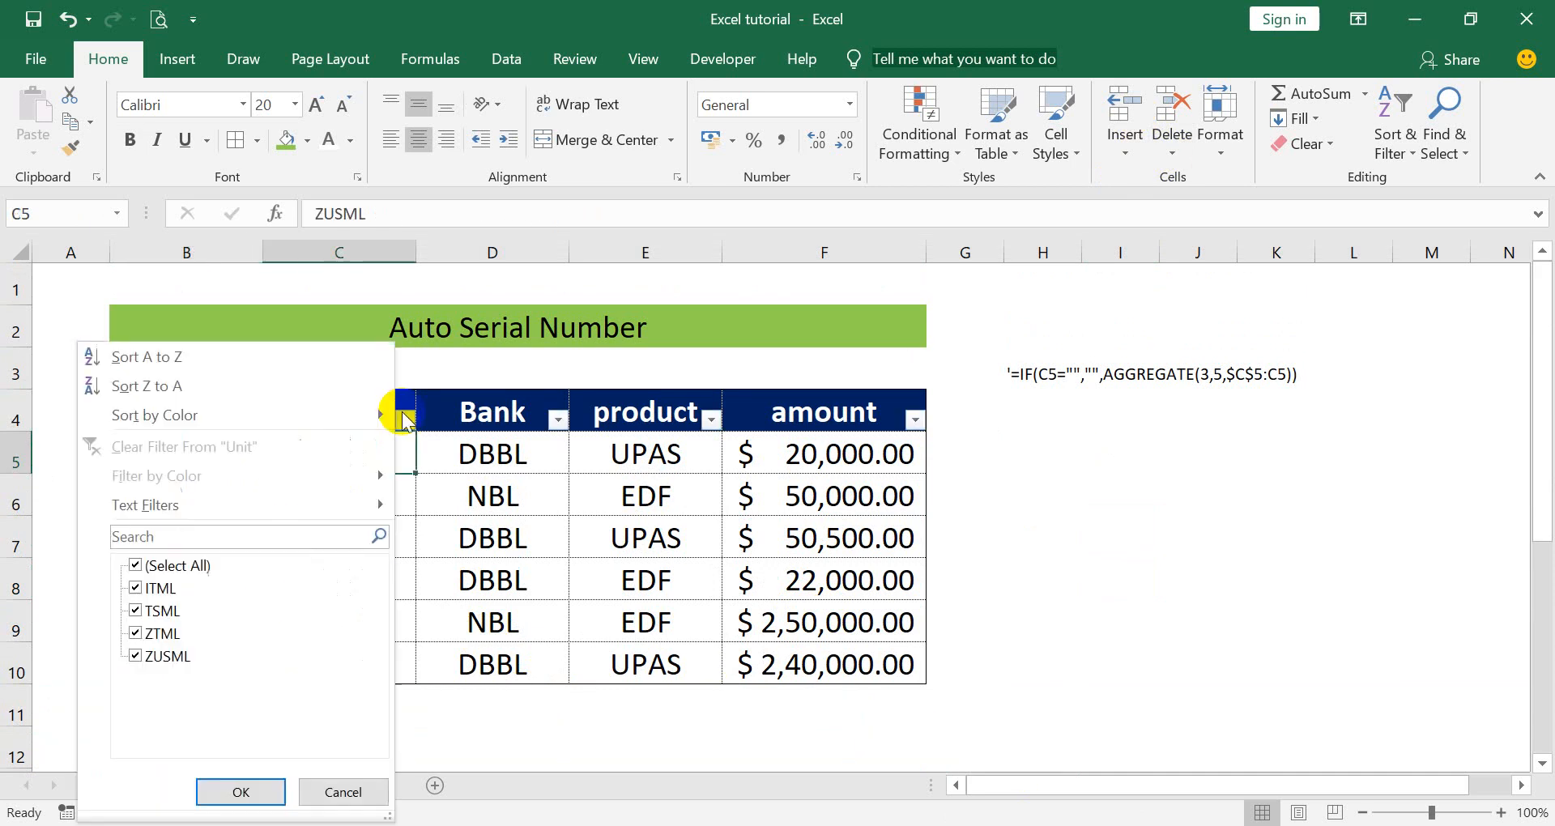
click(134, 565)
click(136, 657)
click(241, 791)
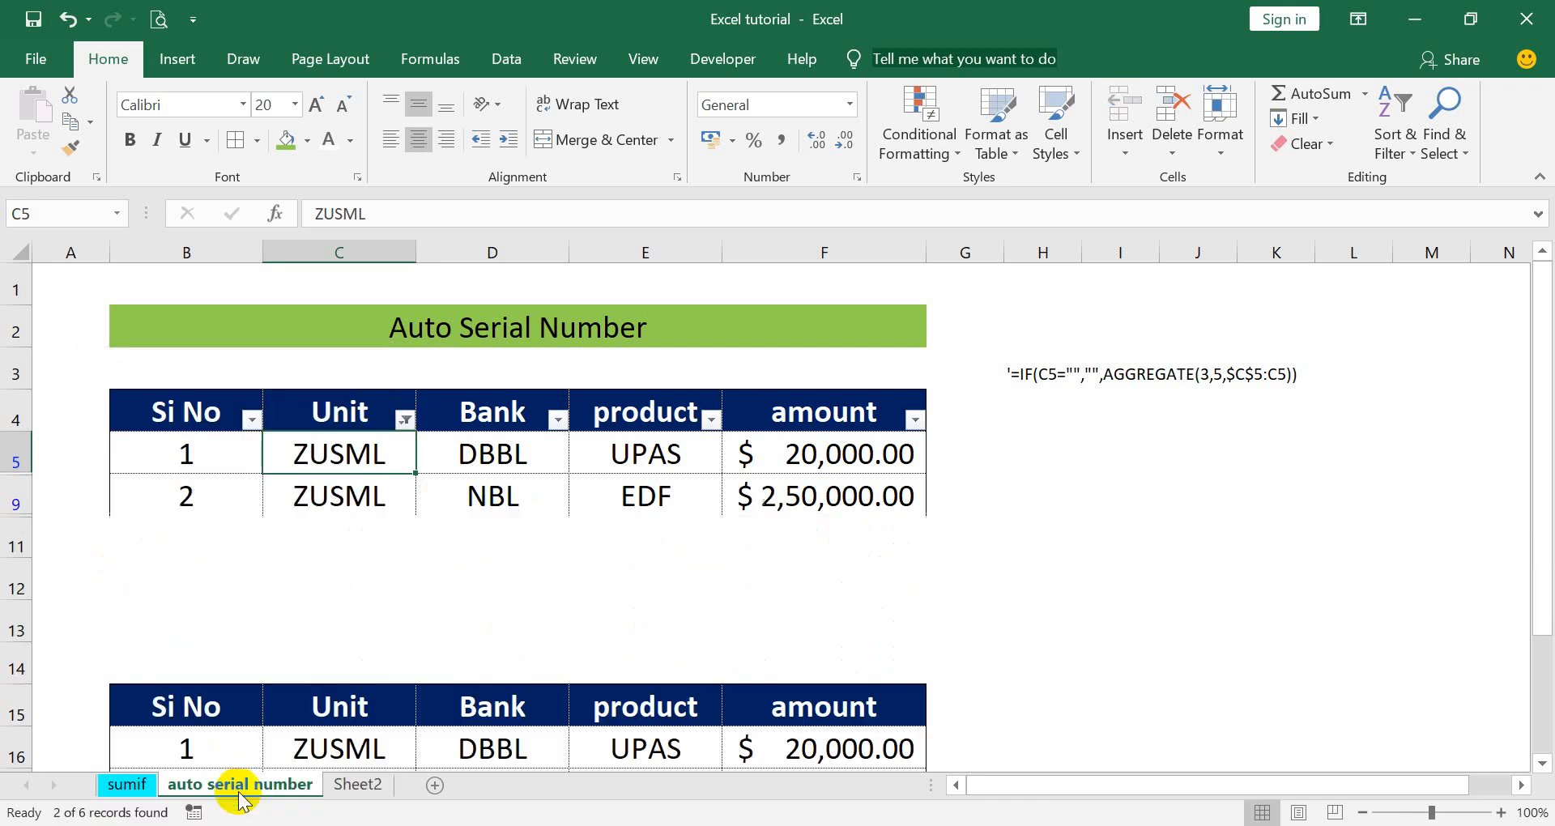
click(236, 492)
click(186, 455)
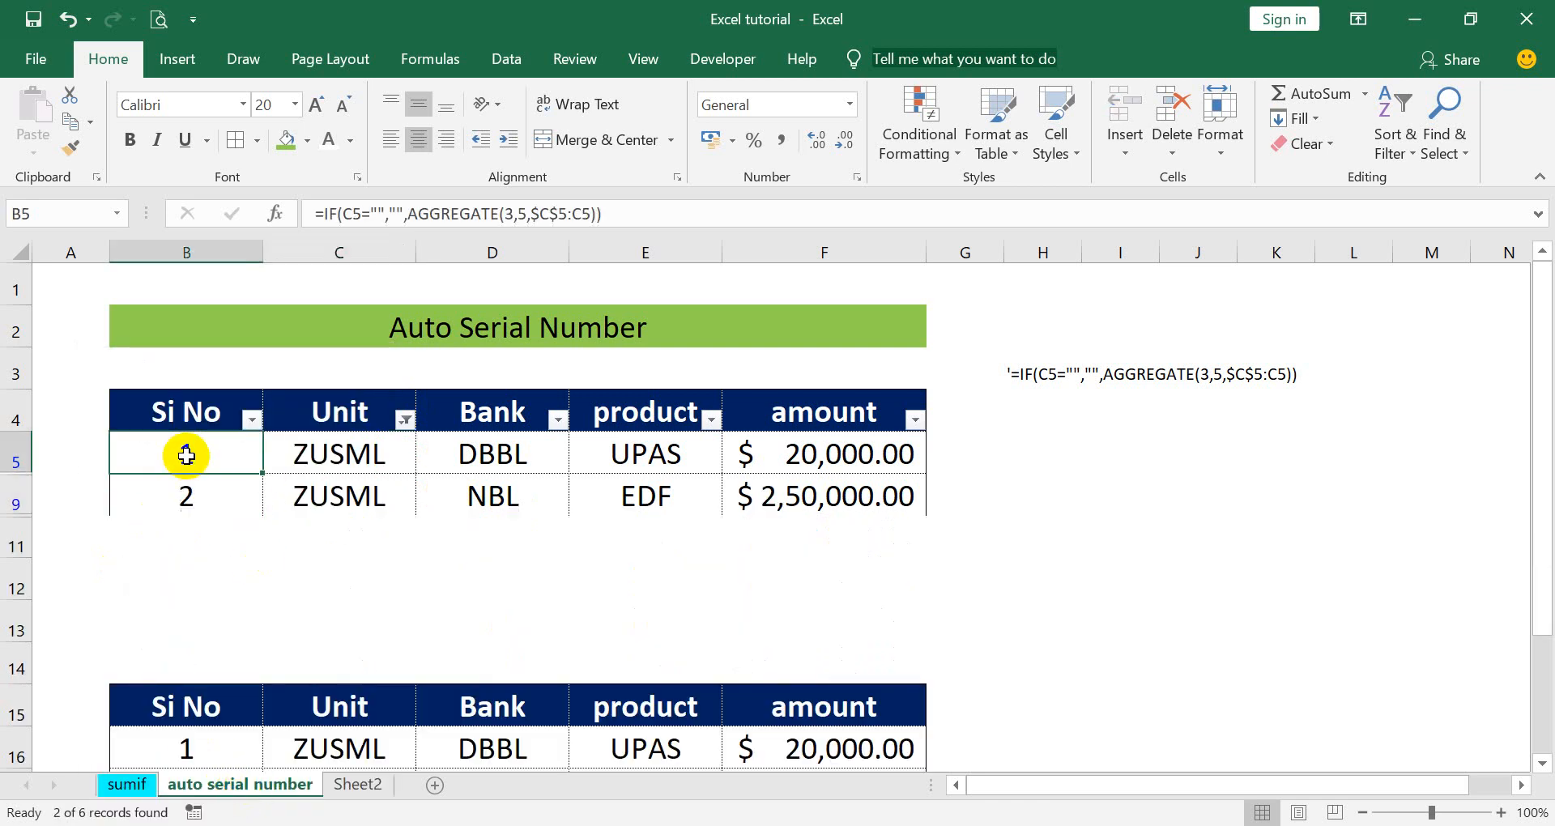
click(202, 490)
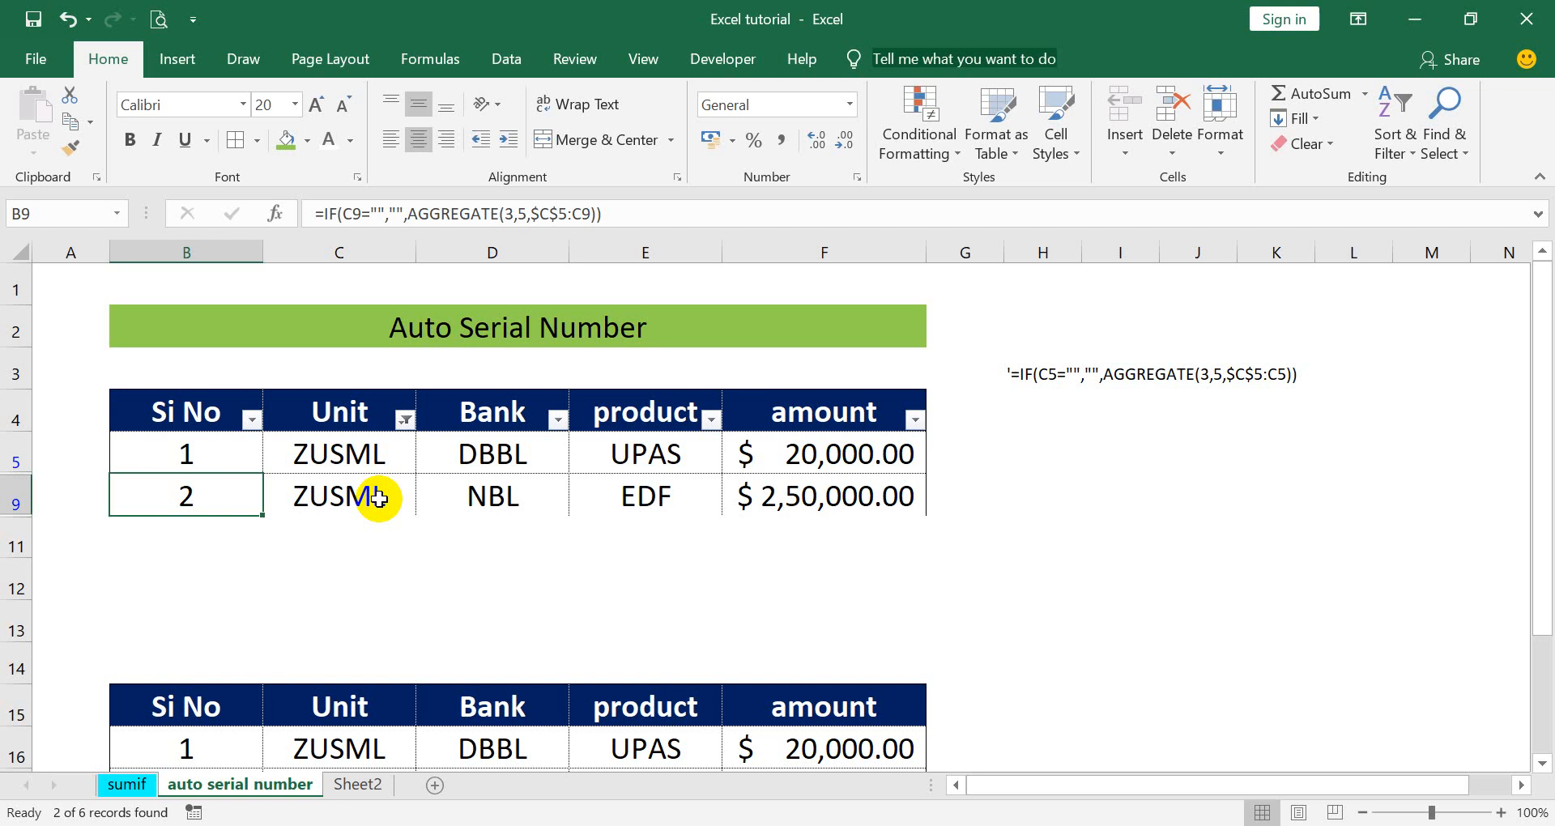
- Remove the filter from the original table and look over both tables' rows
key(ctrl+shift+l)
drag(388, 519, 387, 514)
click(223, 539)
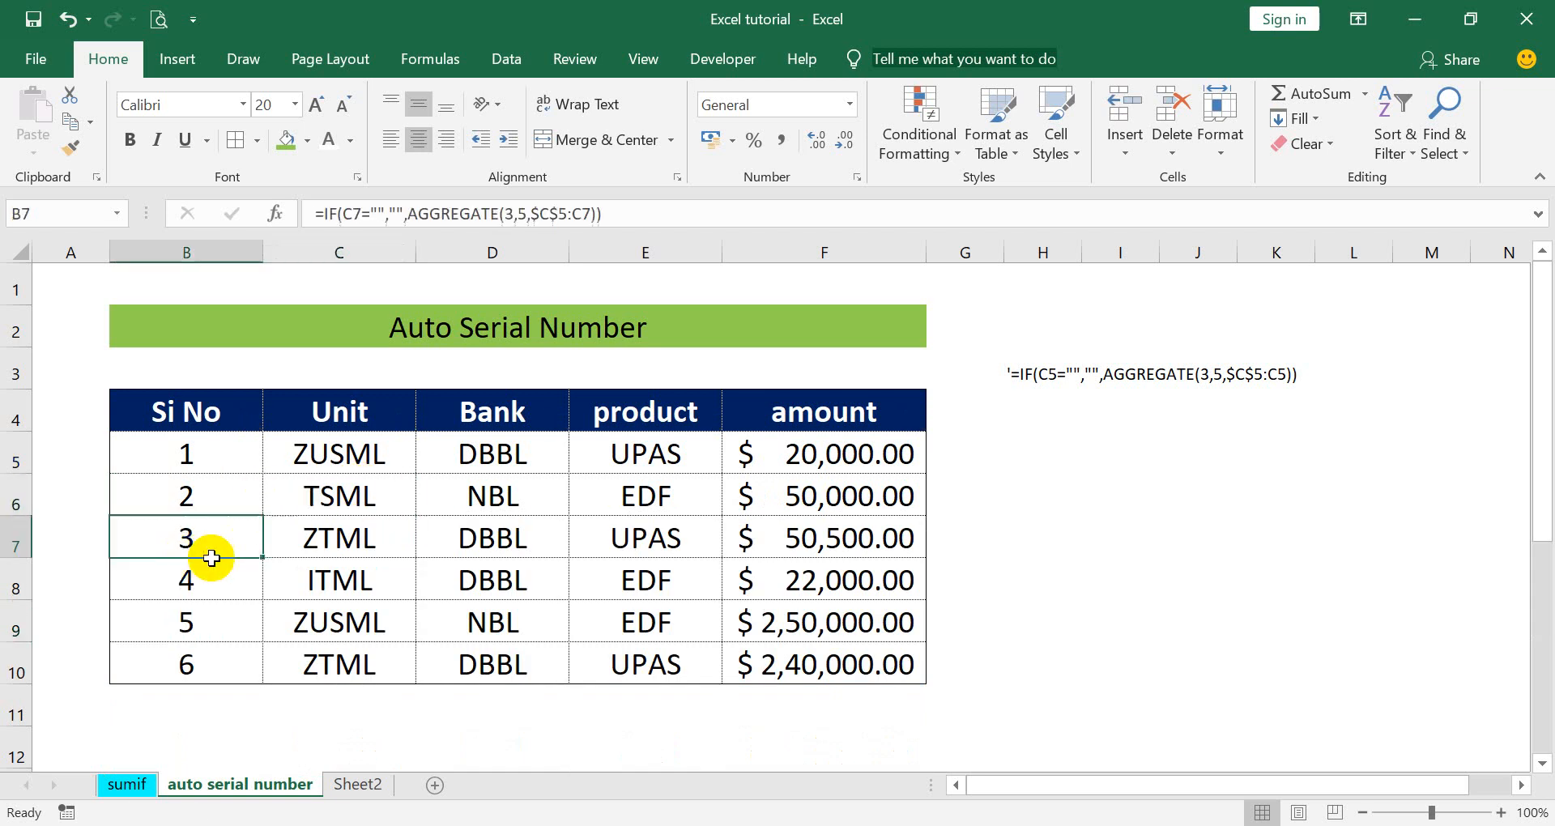
scroll(340, 579, down, 5)
scroll(365, 562, up, 4)
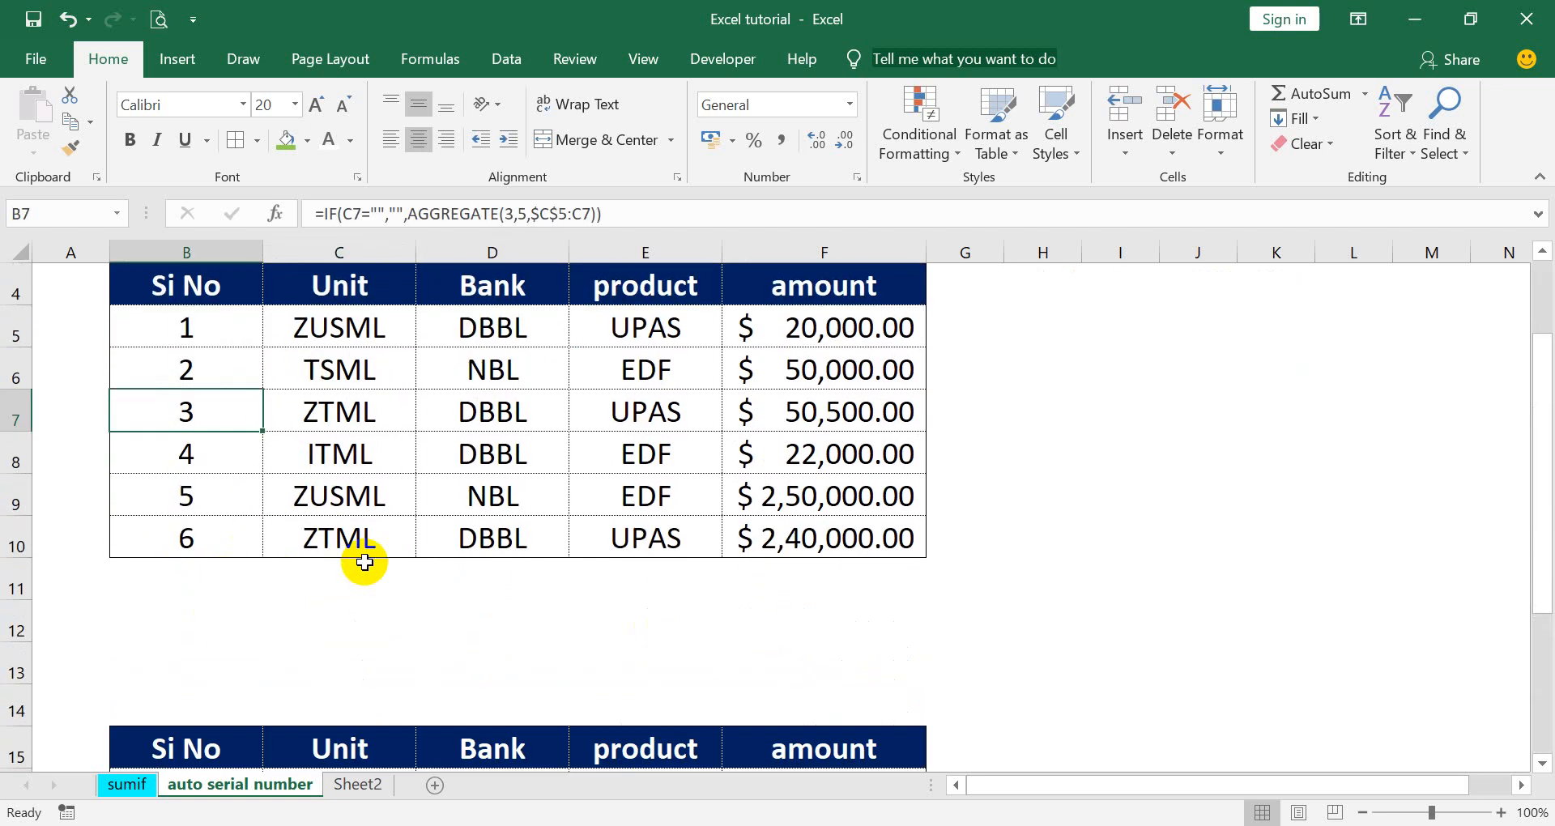
scroll(364, 562, up, 1)
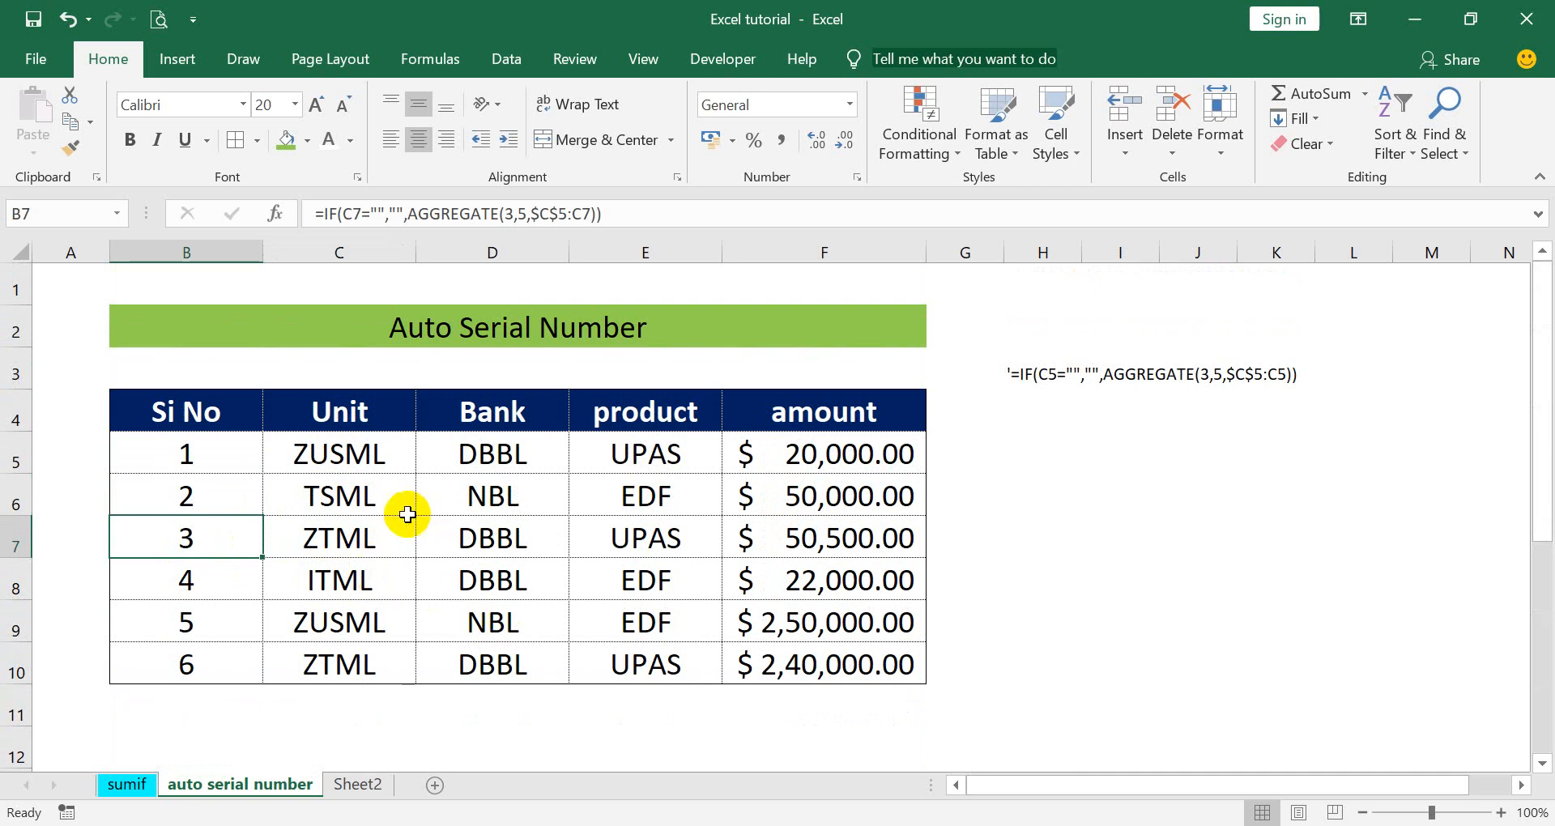
click(380, 504)
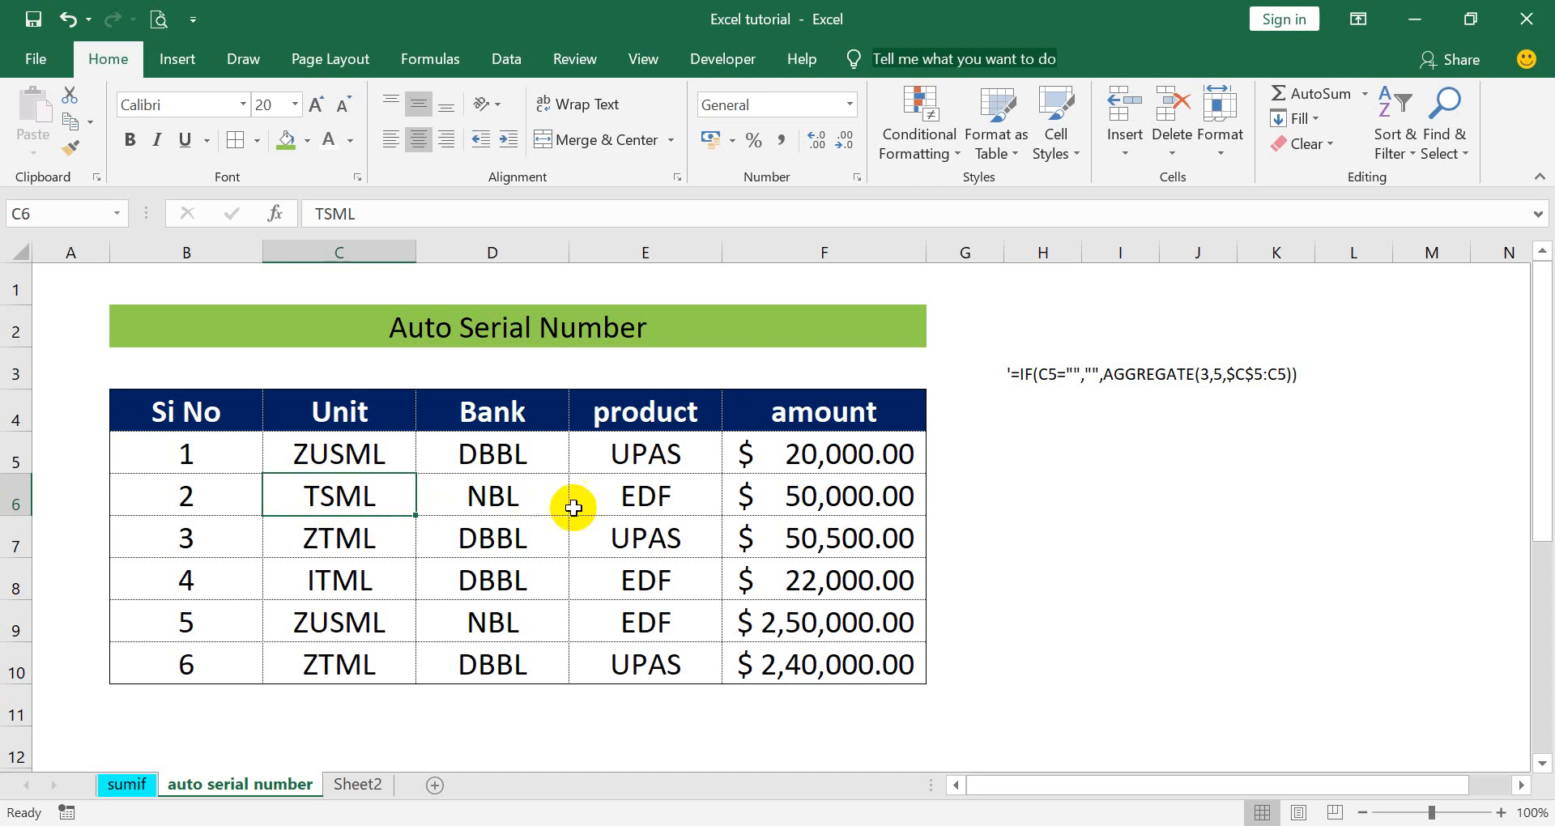
click(538, 507)
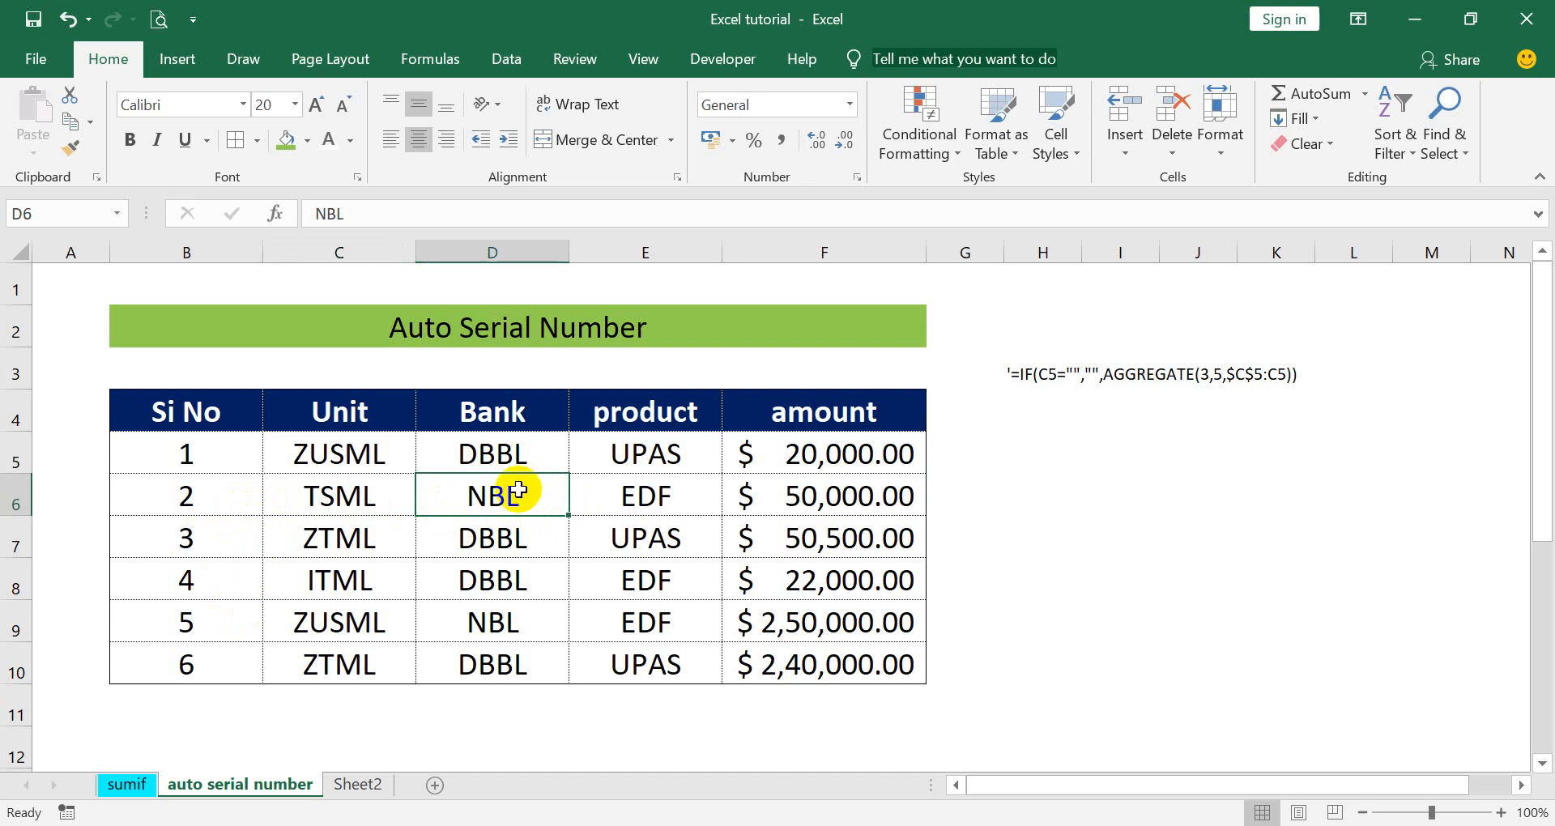
click(201, 522)
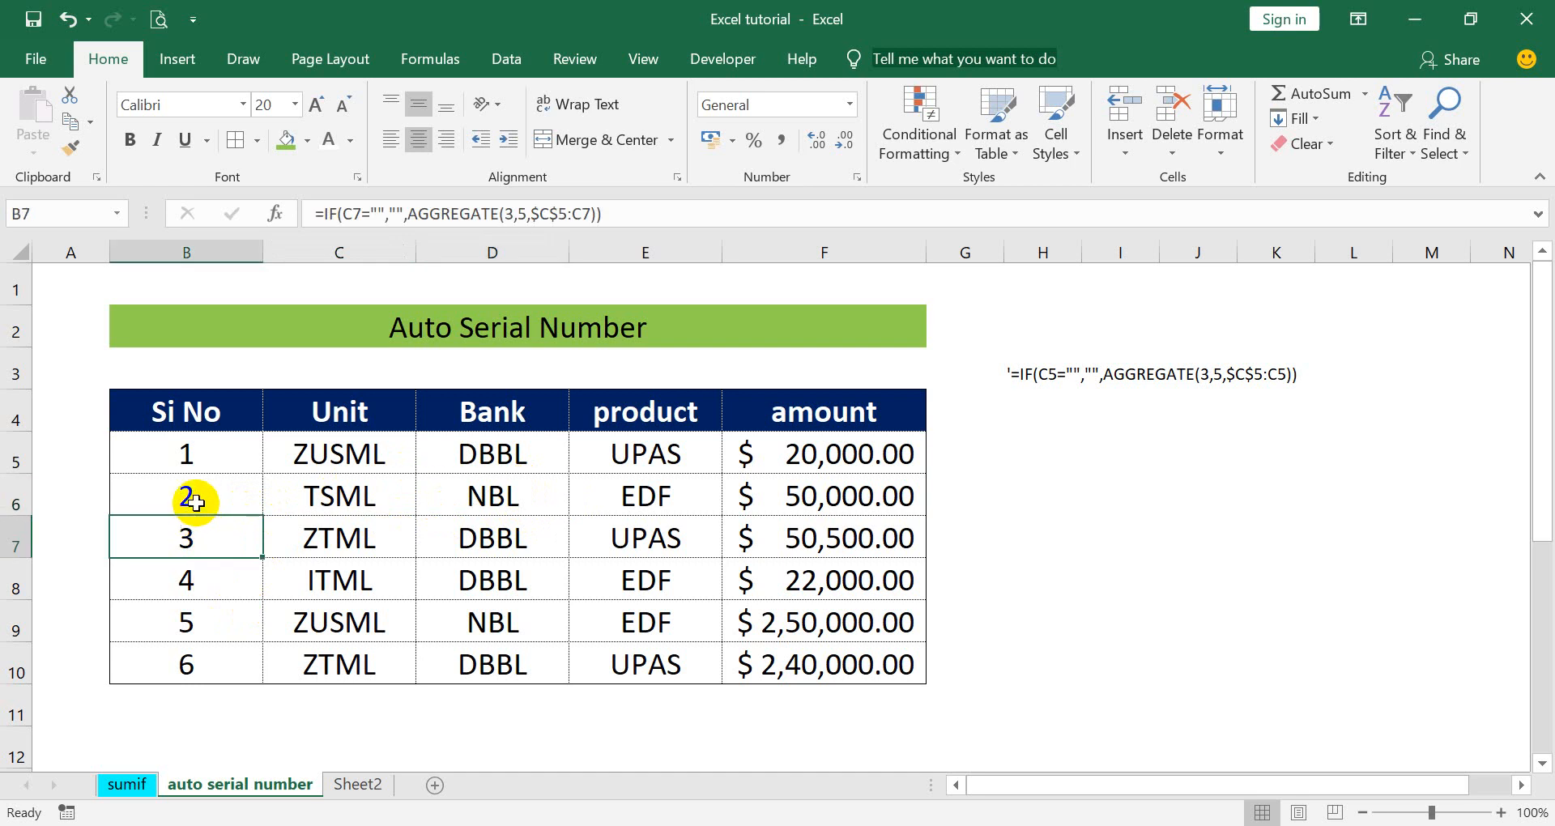
- Set the font size of the formula text in H3 to 18
click(1047, 370)
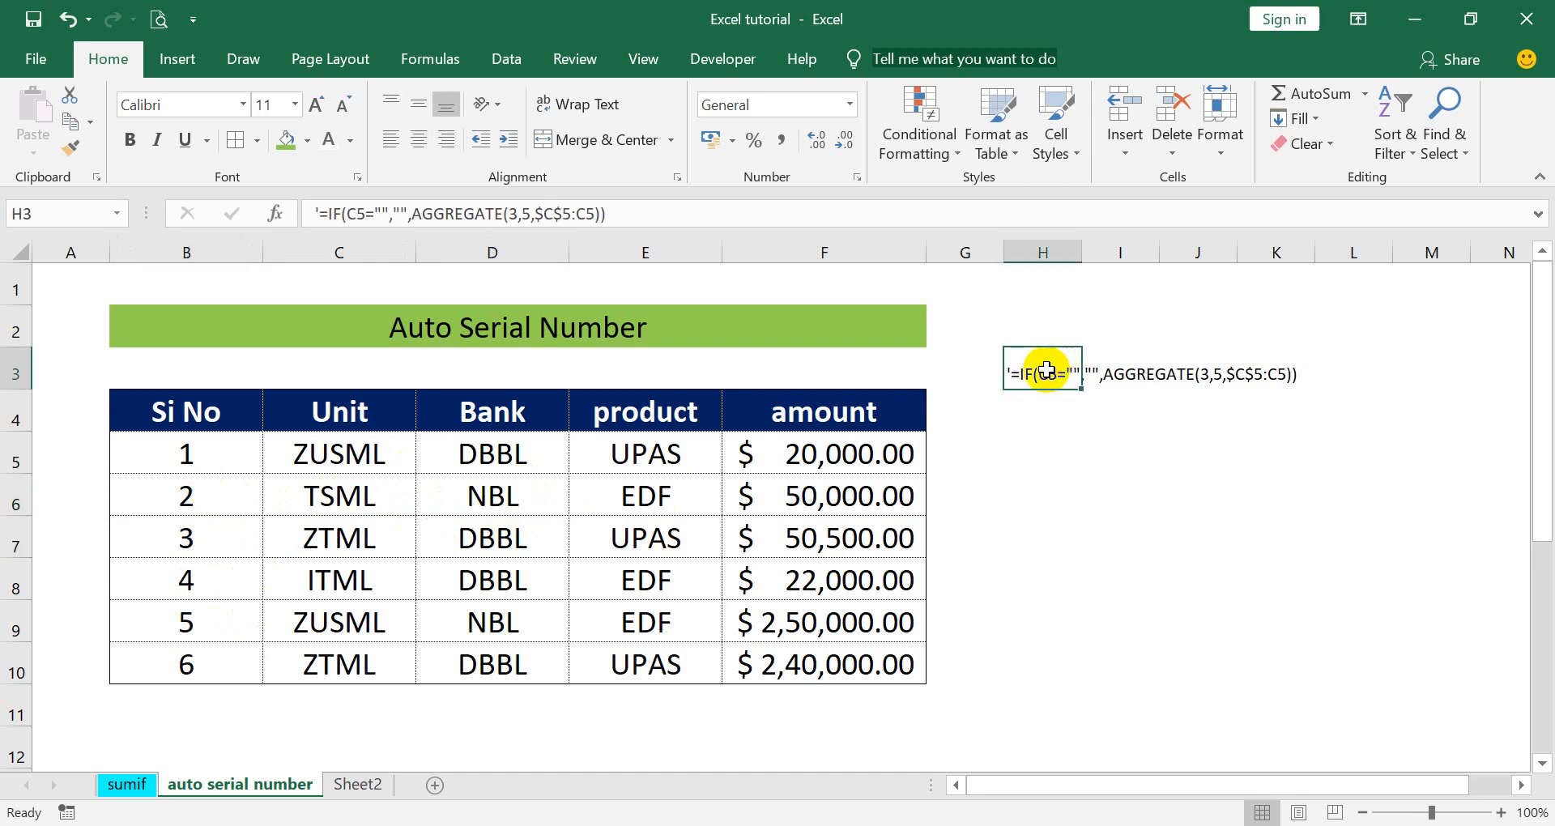
click(319, 112)
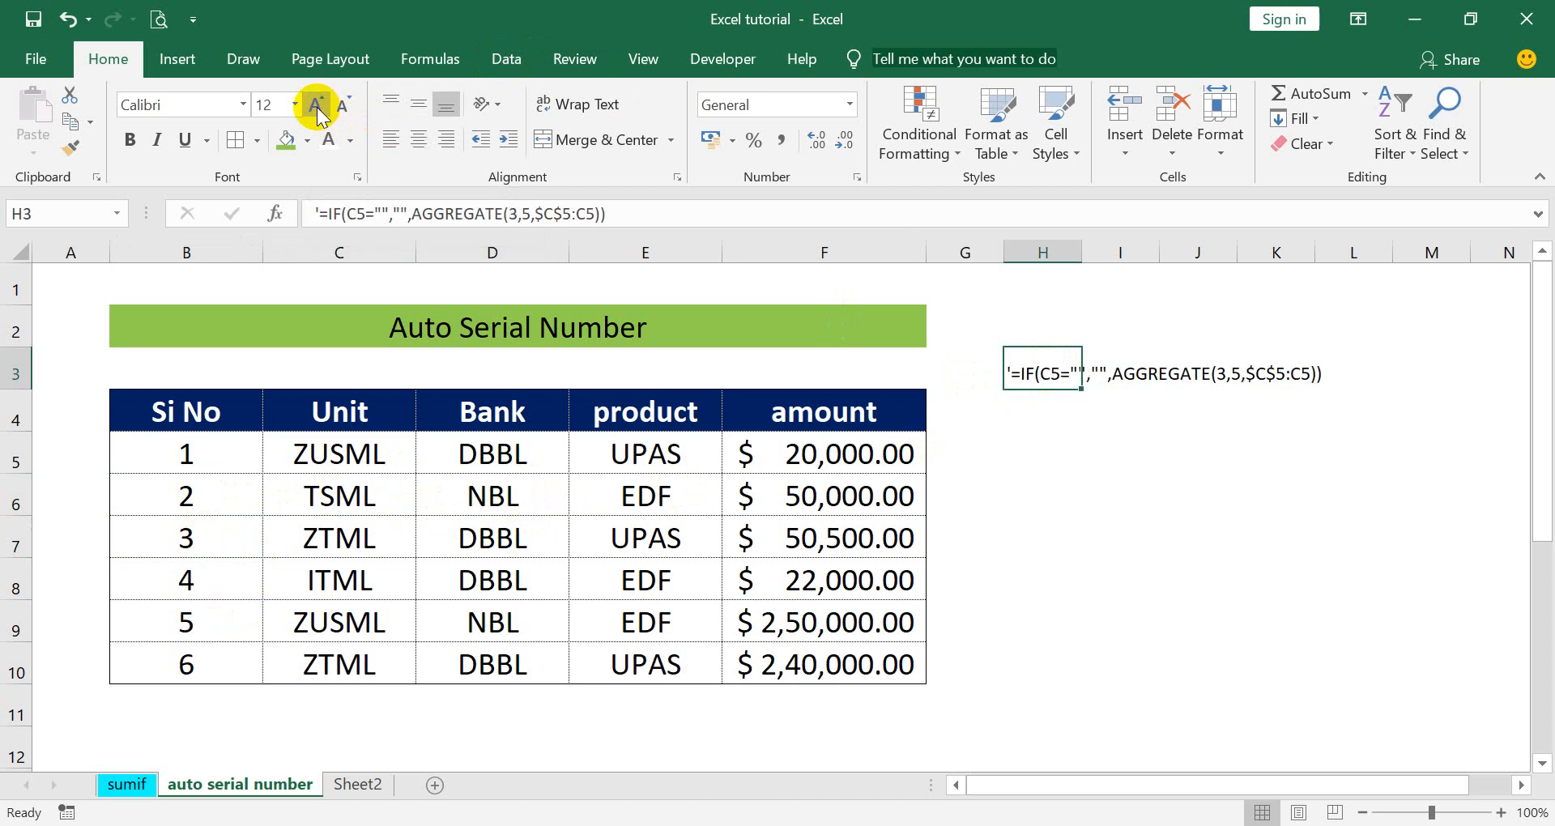
click(318, 112)
click(316, 106)
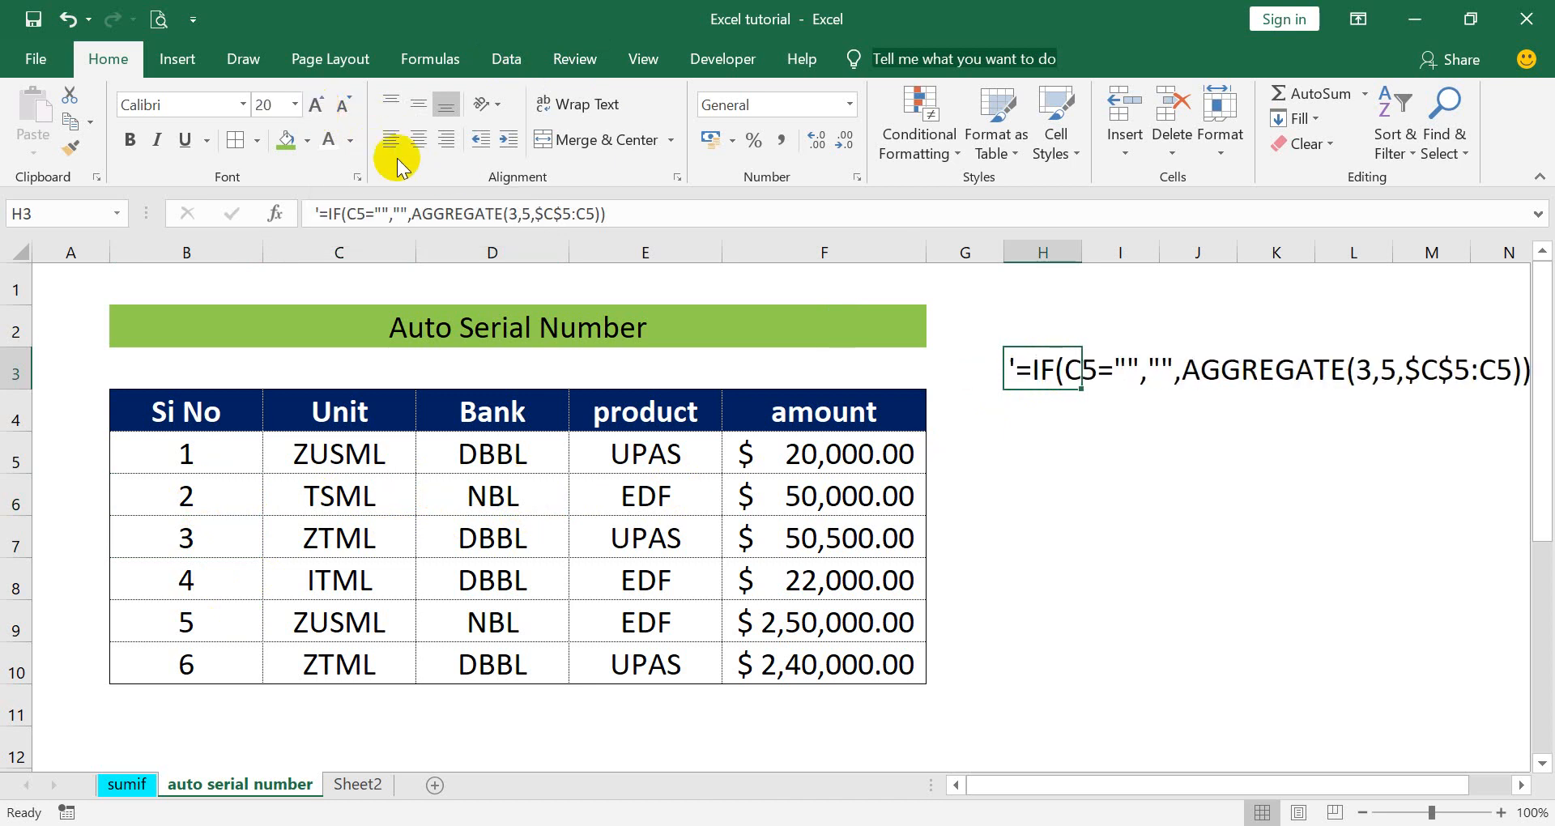
click(316, 105)
click(1118, 410)
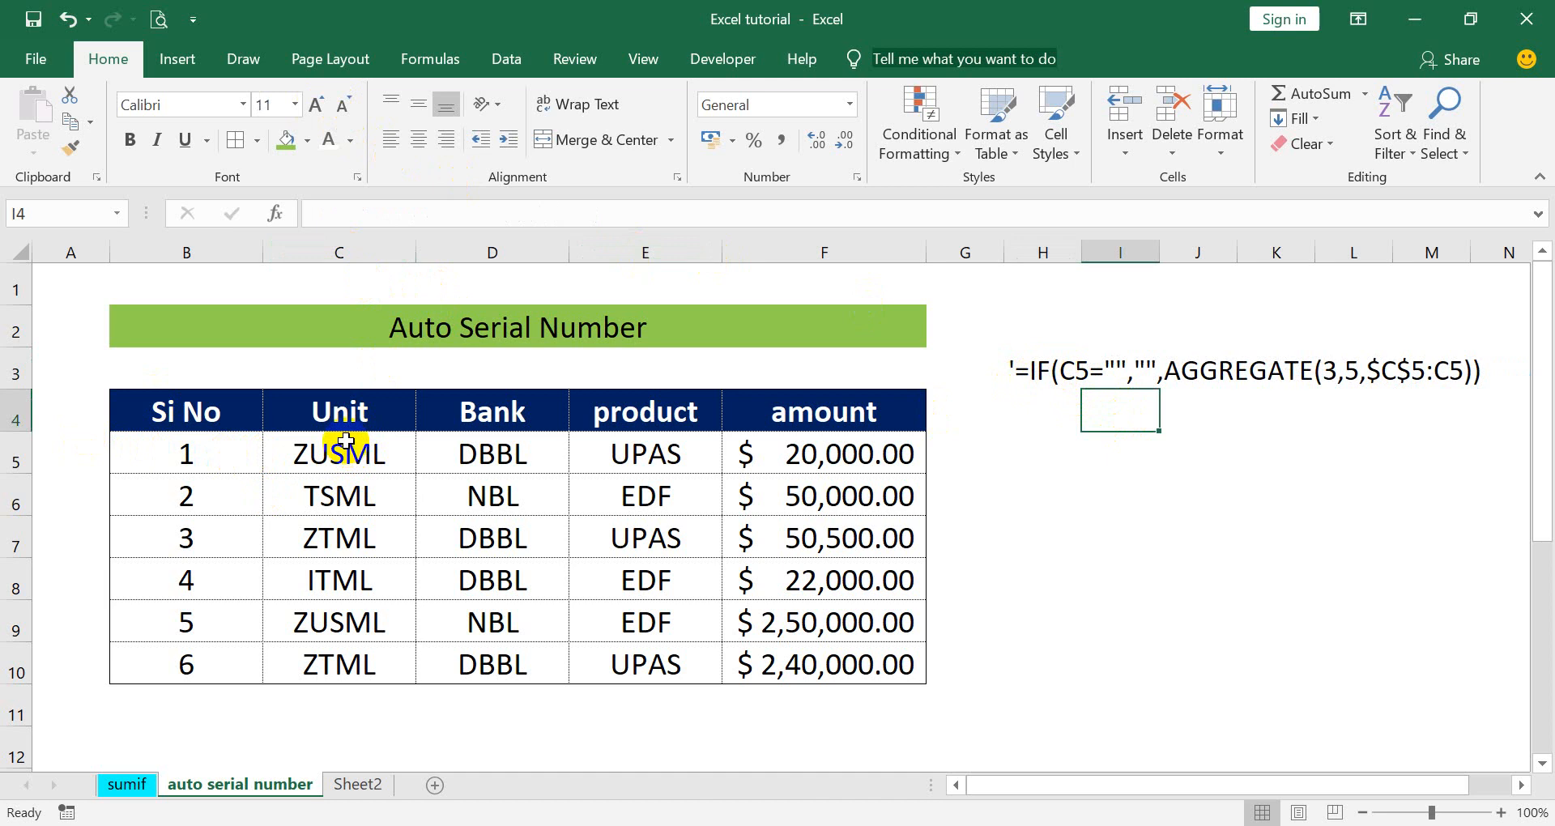
click(361, 247)
click(12, 453)
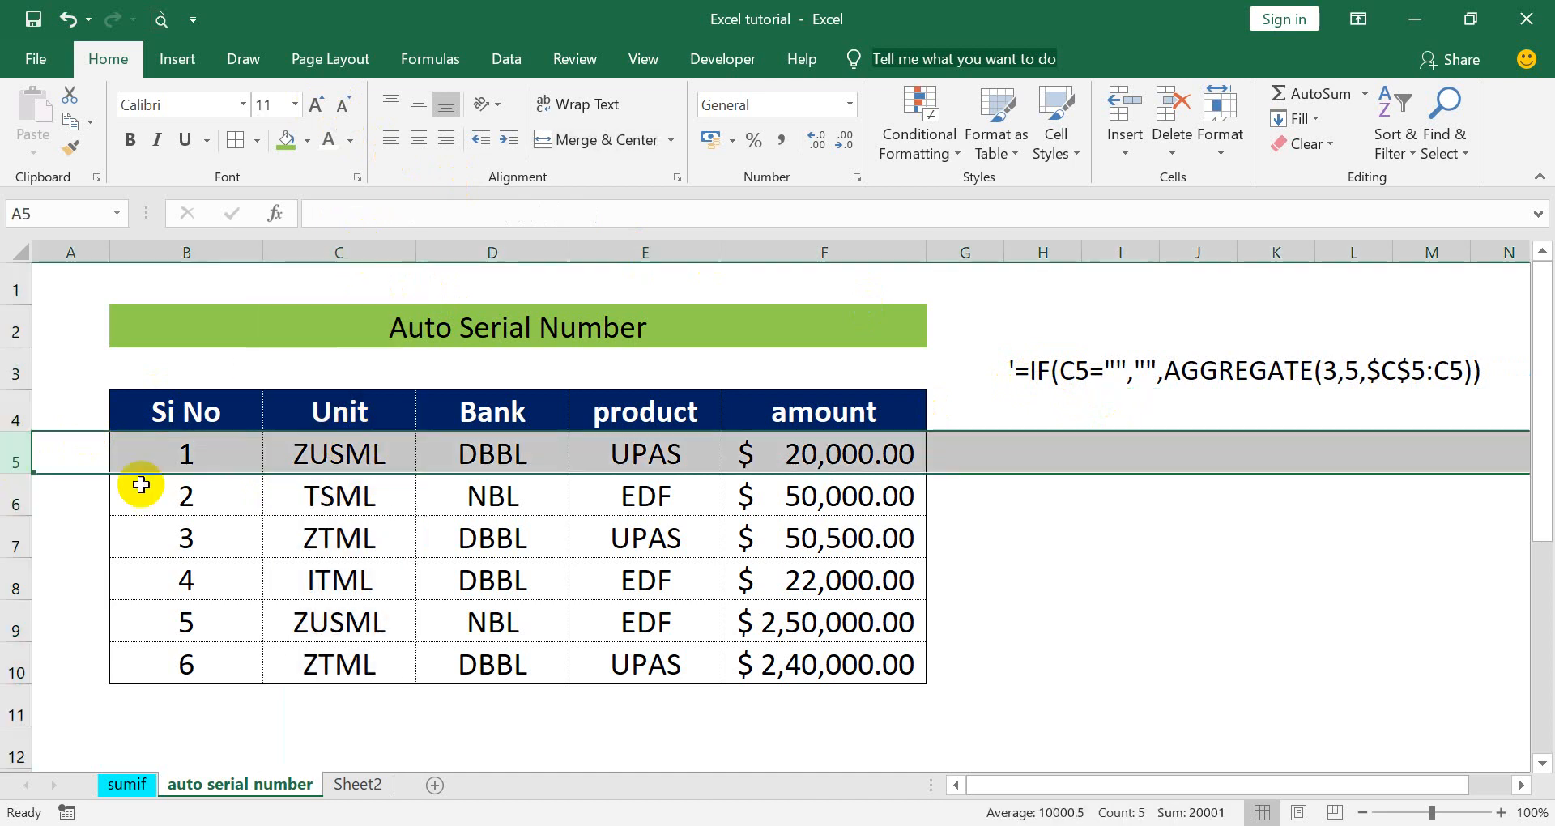
click(302, 451)
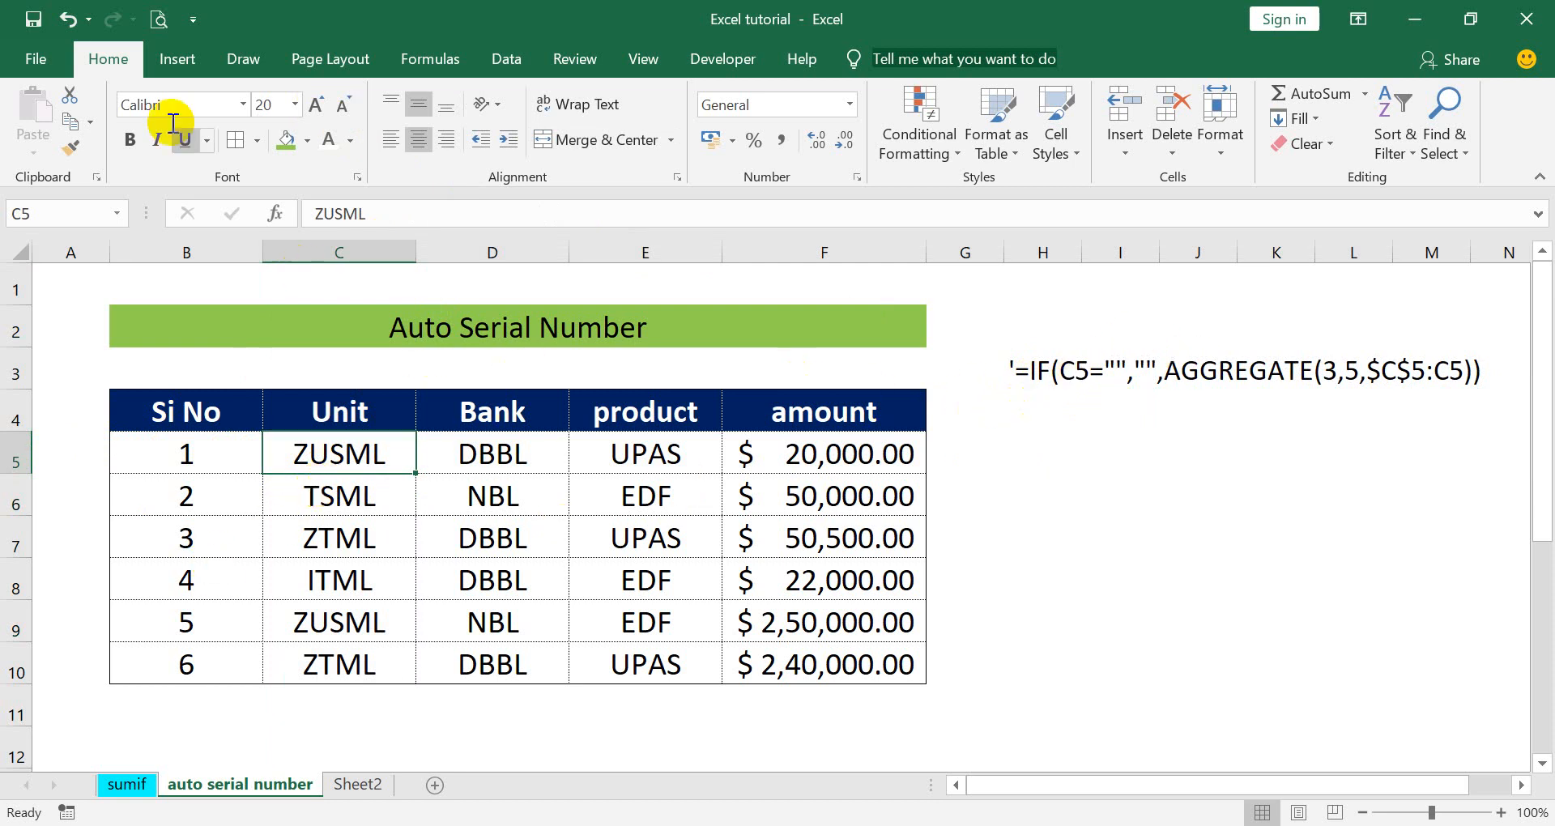
click(174, 60)
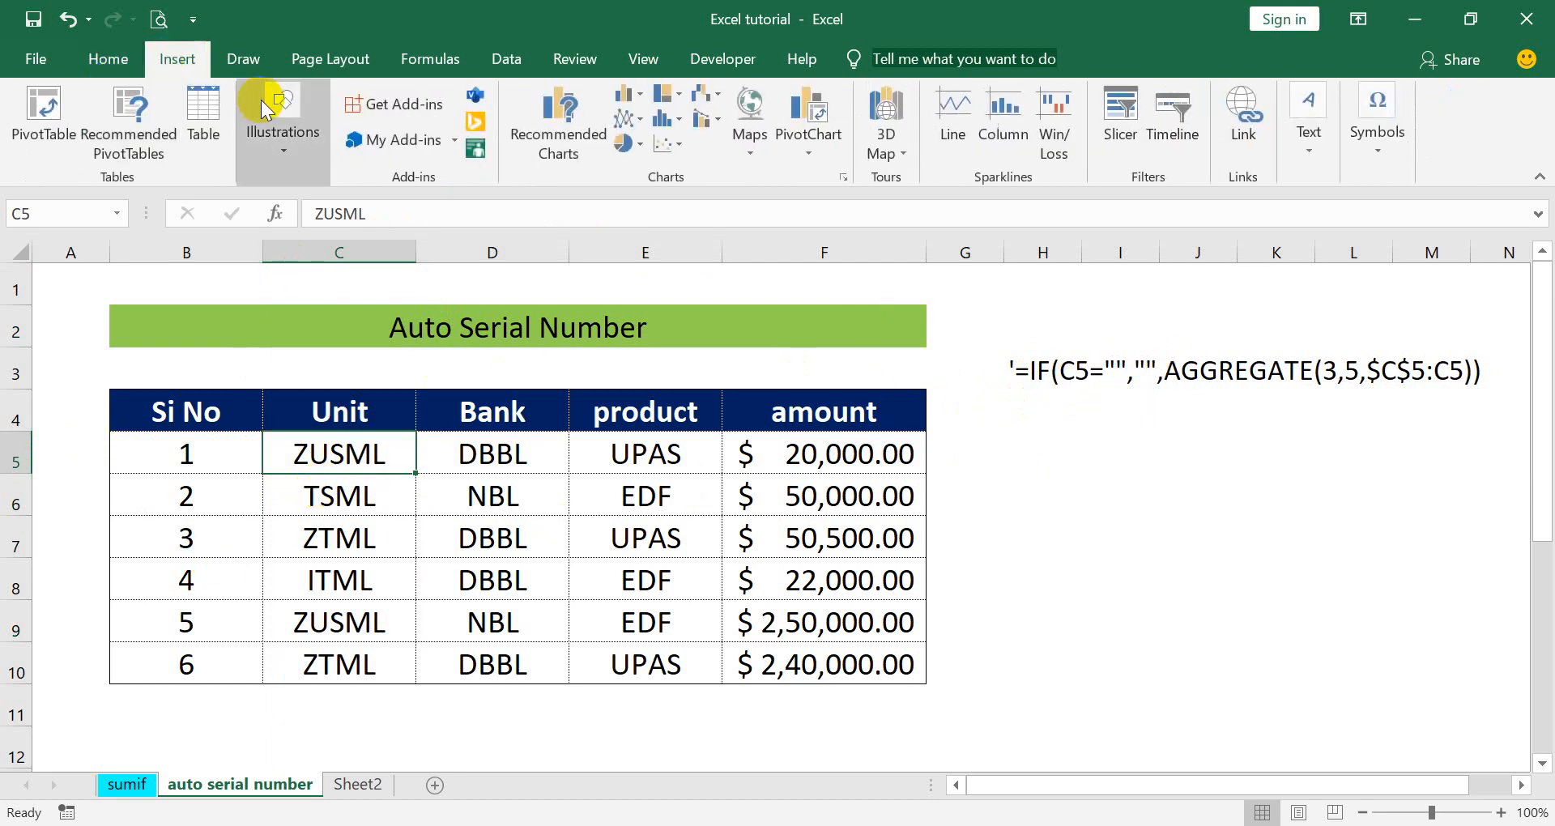
click(113, 60)
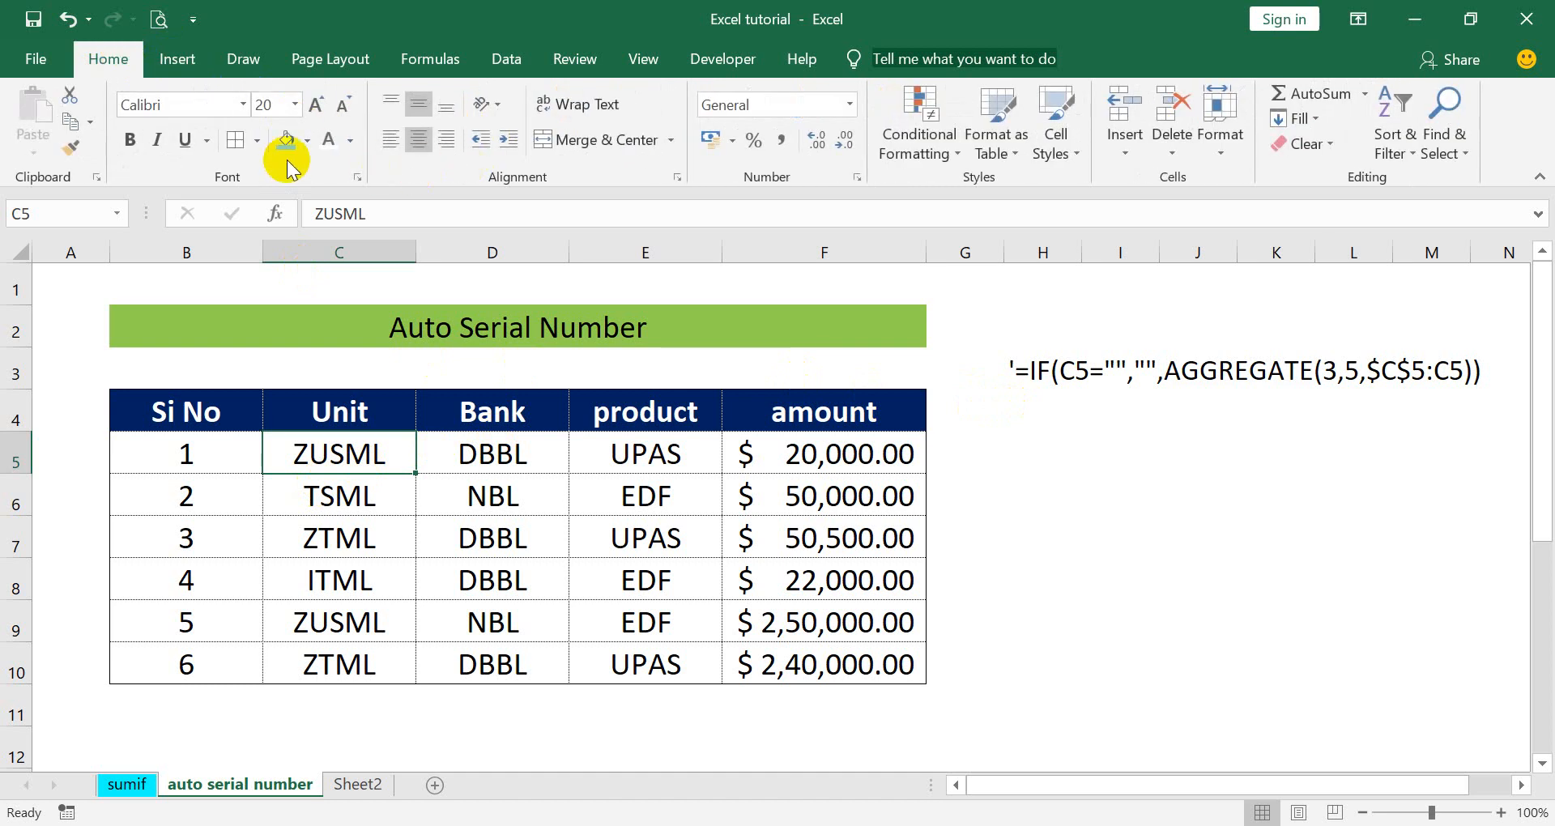
click(255, 147)
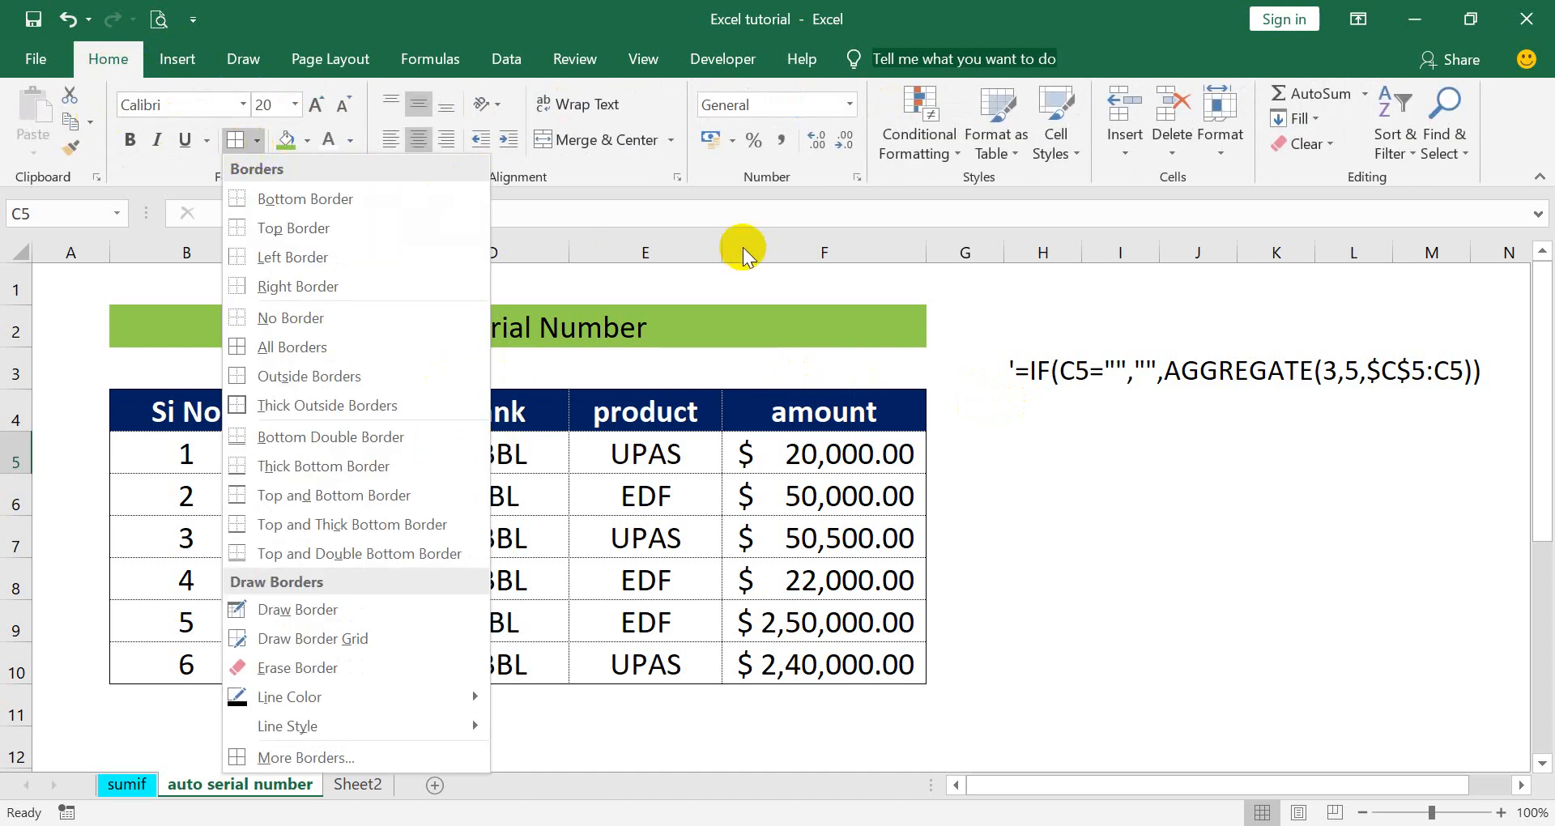
click(1106, 465)
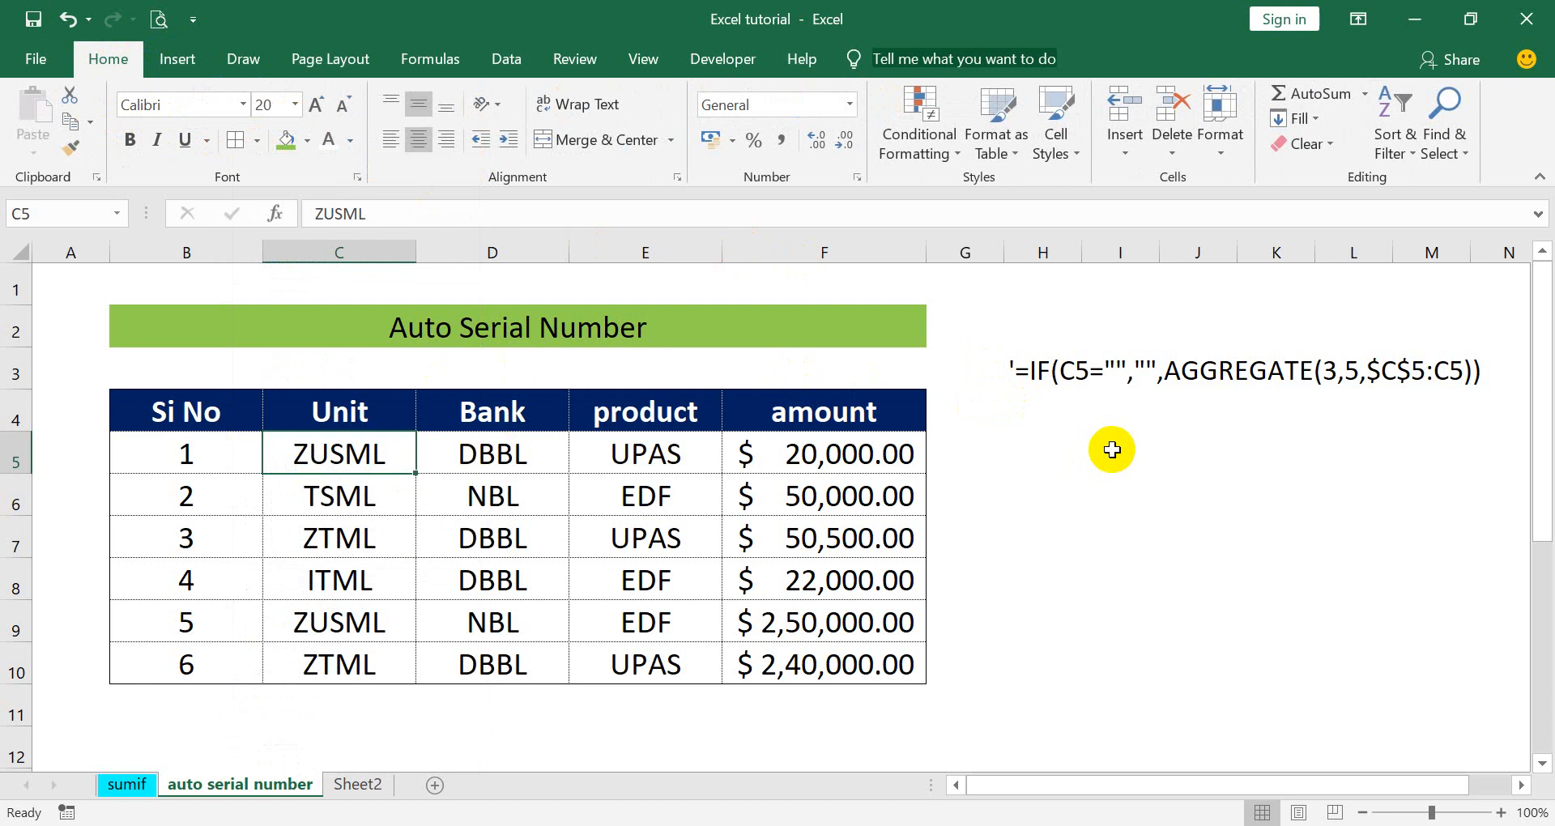
click(1042, 373)
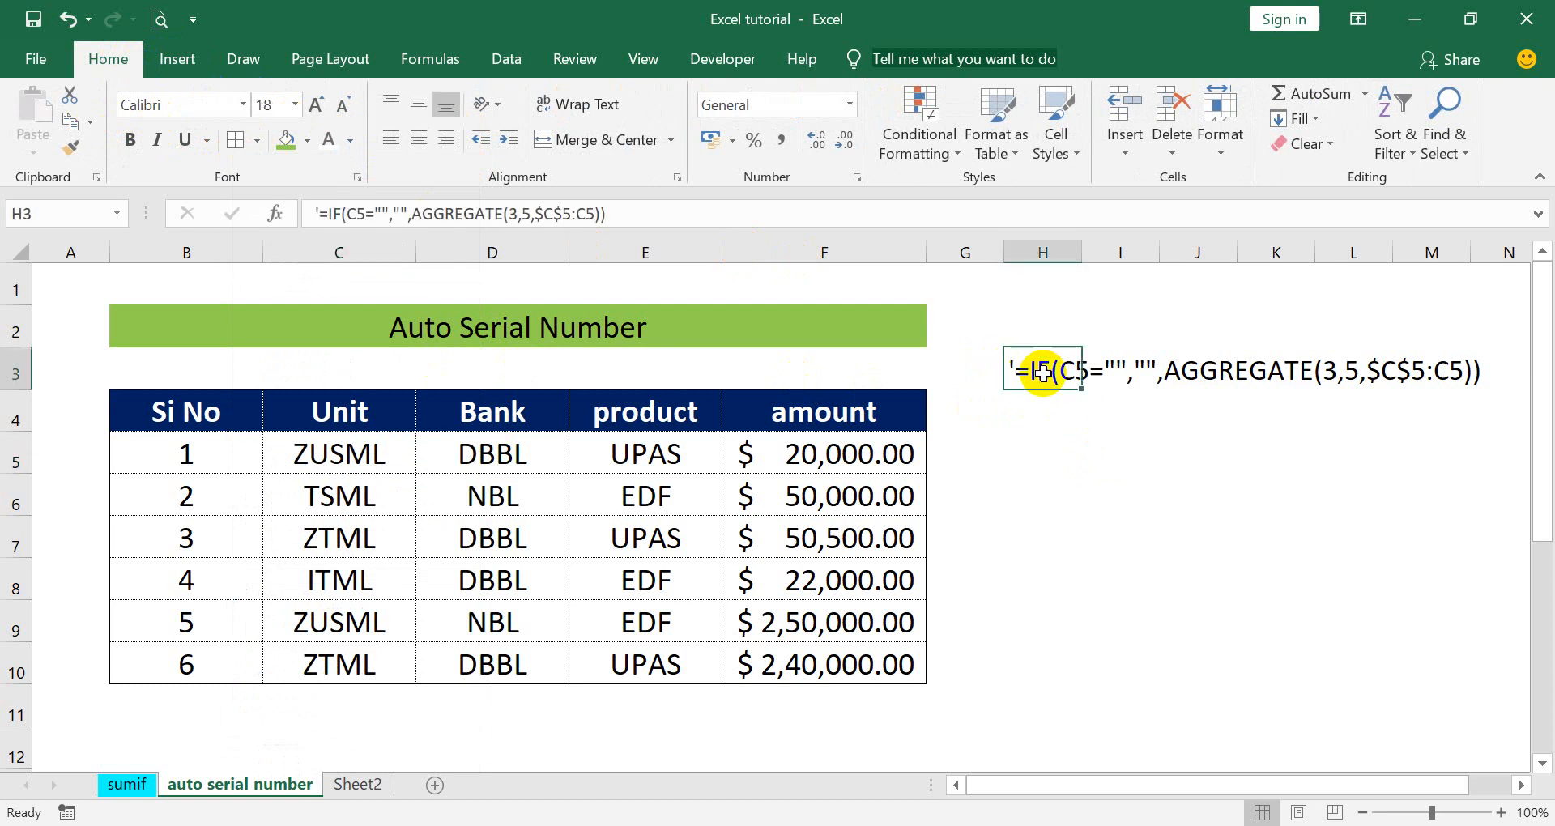